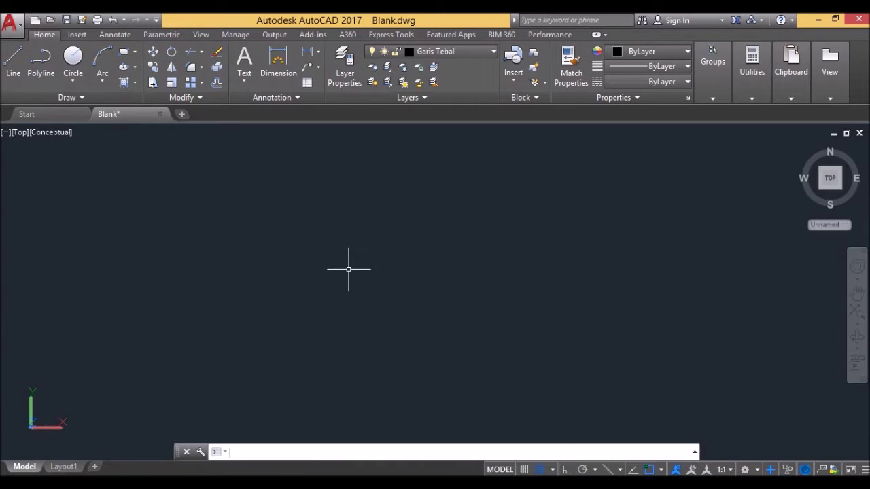
- Place the tugas 7 reference drawing on the left screen half and AutoCAD on the right
{"action": "key", "text": "Return"}
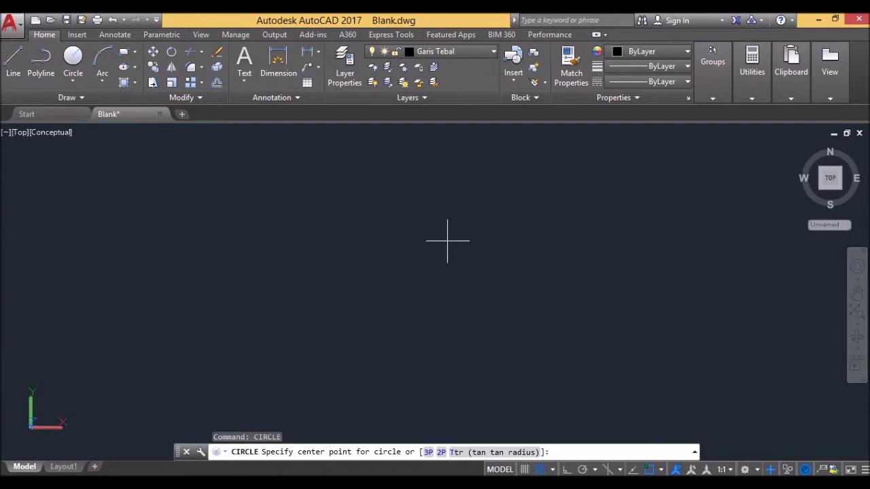
{"action": "left_click", "coordinate": [257, 476]}
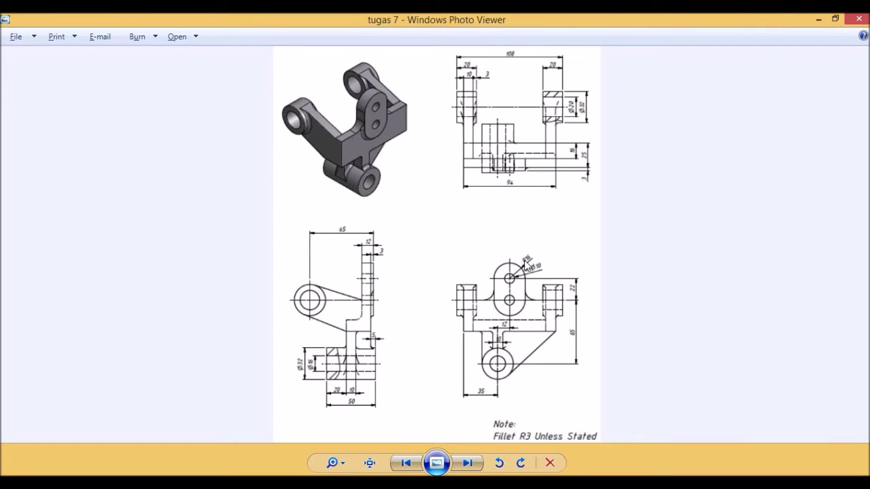
{"action": "left_click_drag", "start_coordinate": [491, 23], "coordinate": [1, 72]}
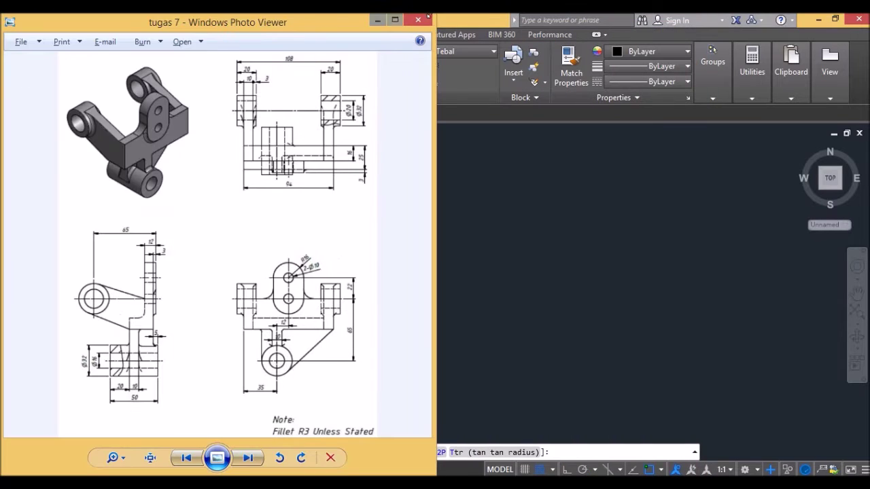
{"action": "left_click", "coordinate": [482, 22]}
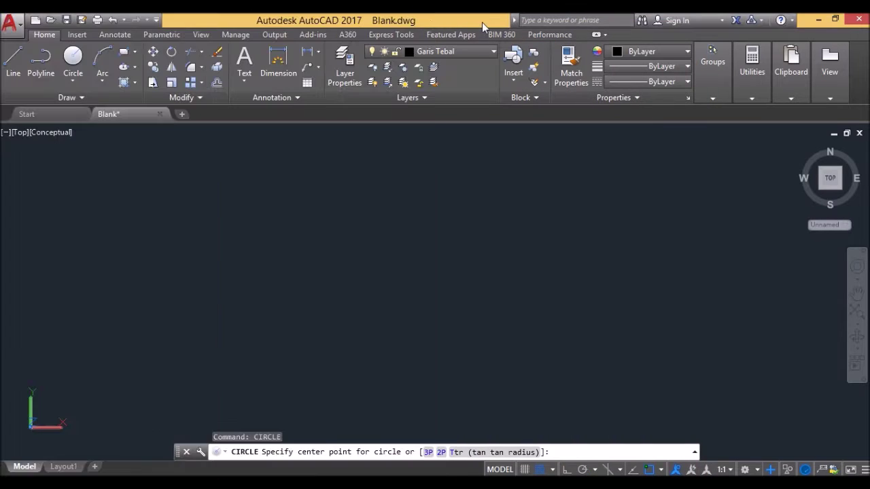
{"action": "left_click_drag", "start_coordinate": [481, 21], "coordinate": [869, 134]}
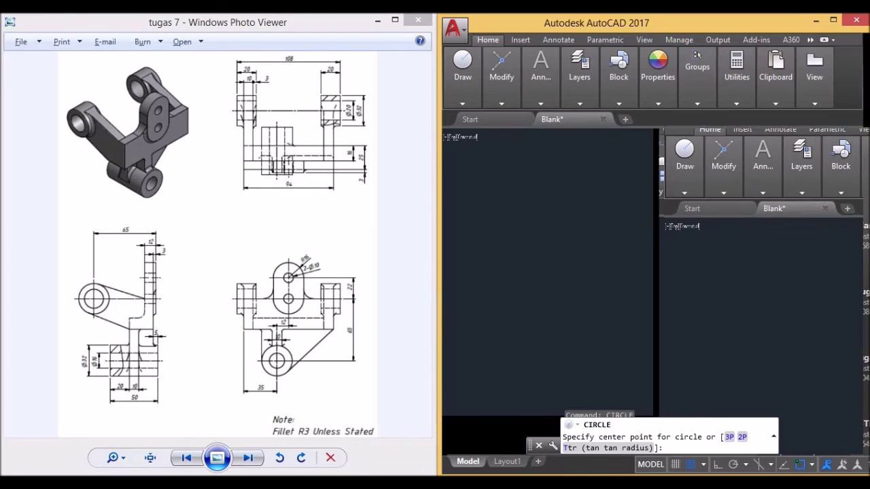
{"action": "key", "text": "Escape"}
- Draw the first circle with radius 16
{"action": "left_click", "coordinate": [628, 218]}
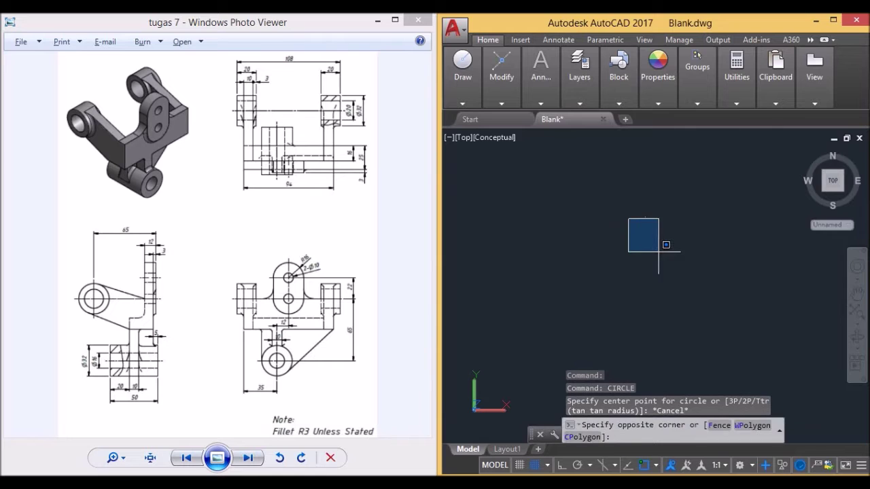
{"action": "left_click", "coordinate": [651, 250]}
{"action": "type", "text": "ci"}
{"action": "key", "text": "Return"}
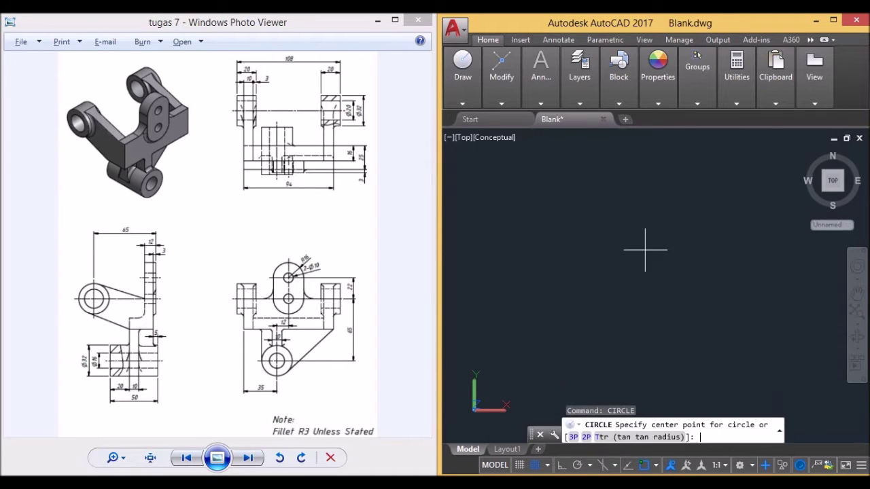
{"action": "left_click", "coordinate": [611, 226]}
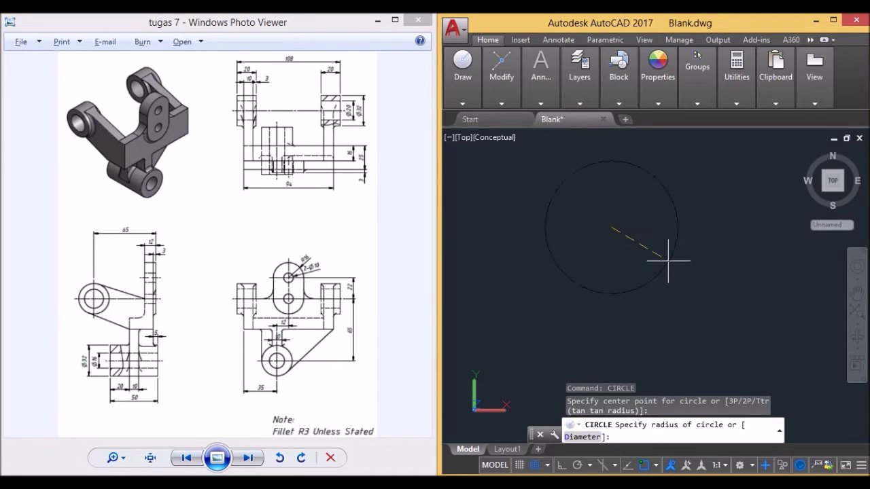
{"action": "type", "text": "16"}
{"action": "key", "text": "Return"}
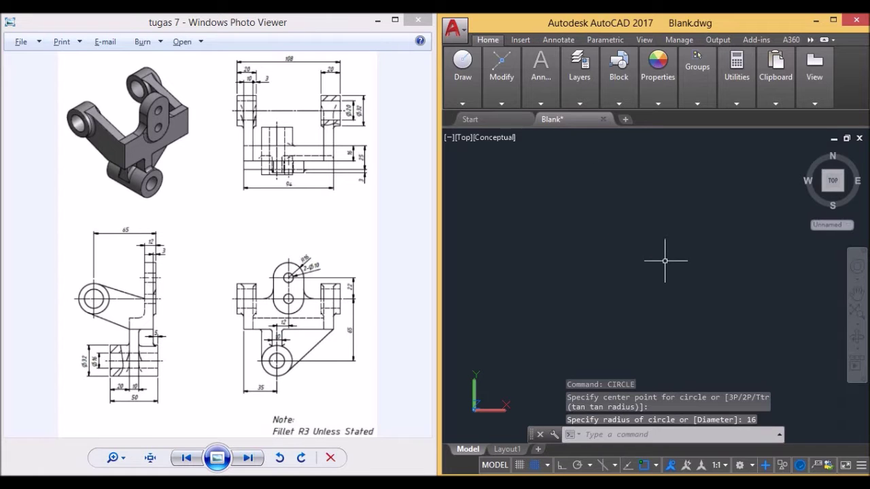
{"action": "middle_click_drag", "start_coordinate": [665, 261], "coordinate": [625, 218]}
{"action": "type", "text": "line"}
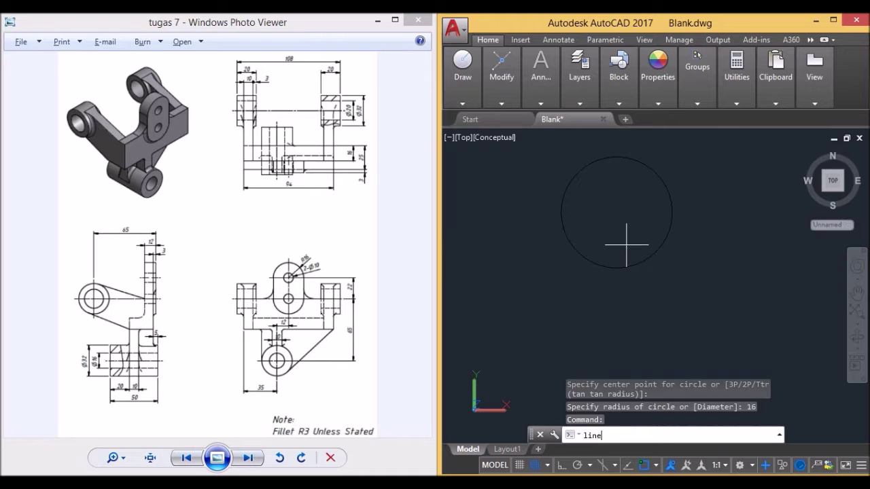
- Draw a 22-unit vertical line down from the circle's centre with Ortho on
{"action": "key", "text": "Return"}
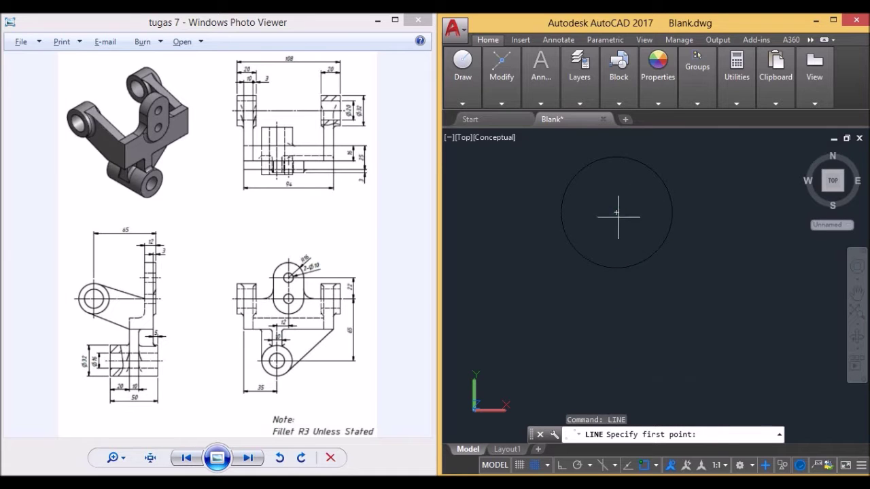
{"action": "left_click", "coordinate": [620, 219]}
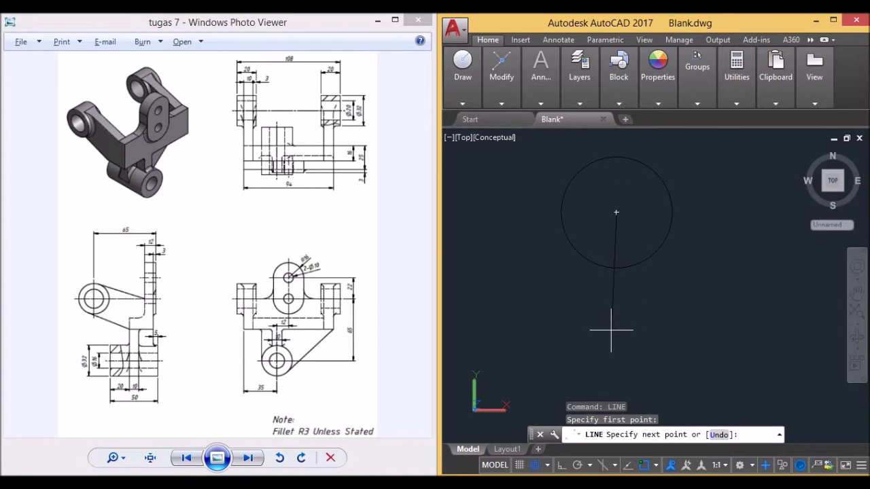
{"action": "key", "text": "F8"}
{"action": "type", "text": "22"}
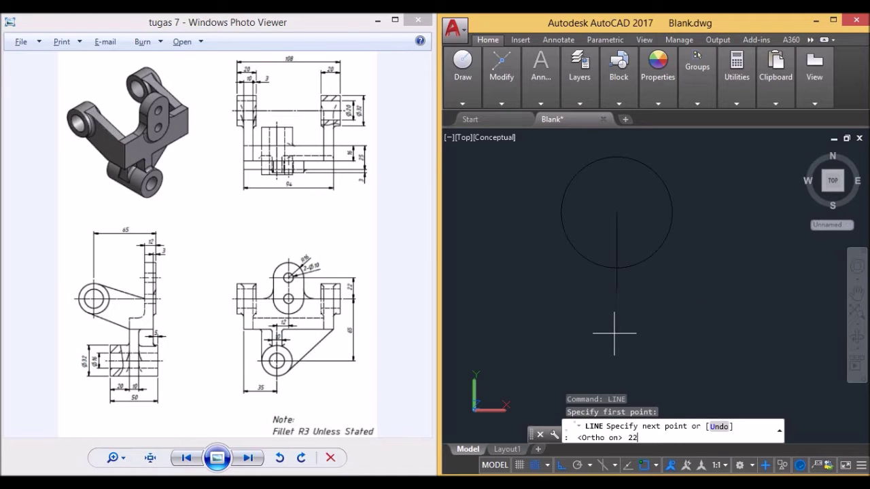
{"action": "key", "text": "Return"}
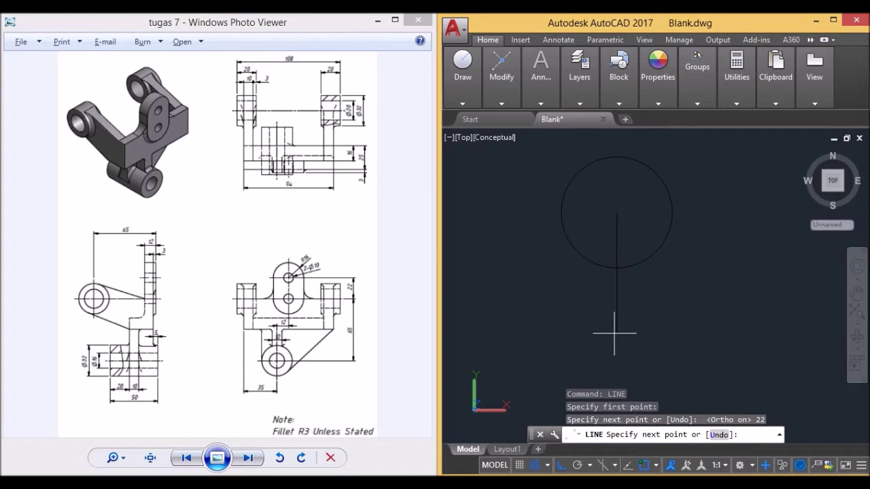
{"action": "type", "text": "cr"}
{"action": "key", "text": "Return"}
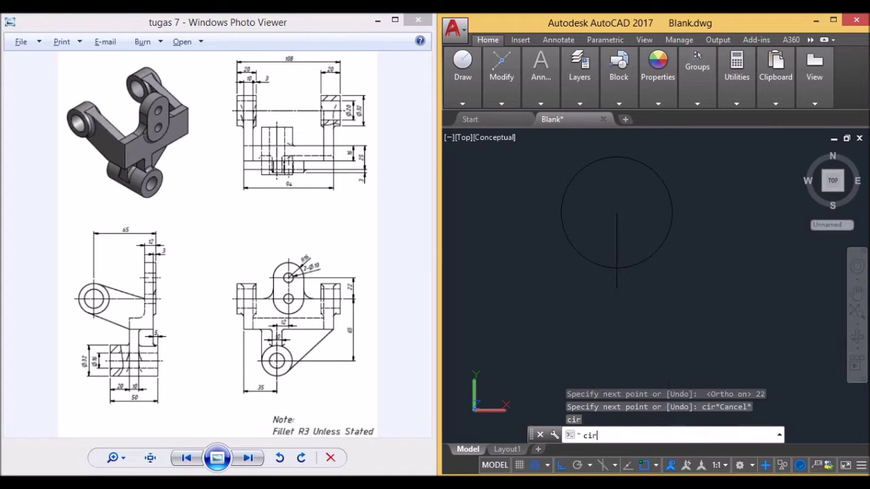
- Draw a second radius-16 circle centred at the line's lower end
{"action": "key", "text": "Return"}
{"action": "left_click", "coordinate": [621, 288]}
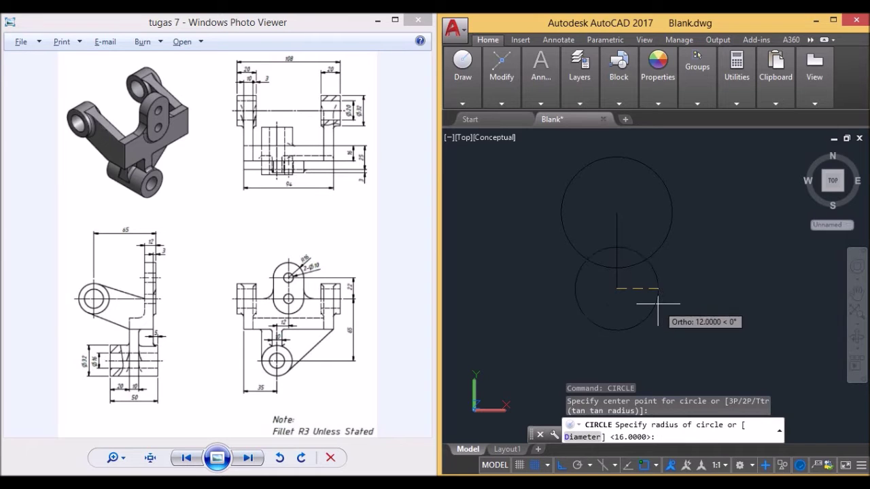
{"action": "type", "text": "16"}
{"action": "key", "text": "Return"}
{"action": "key", "text": "Escape"}
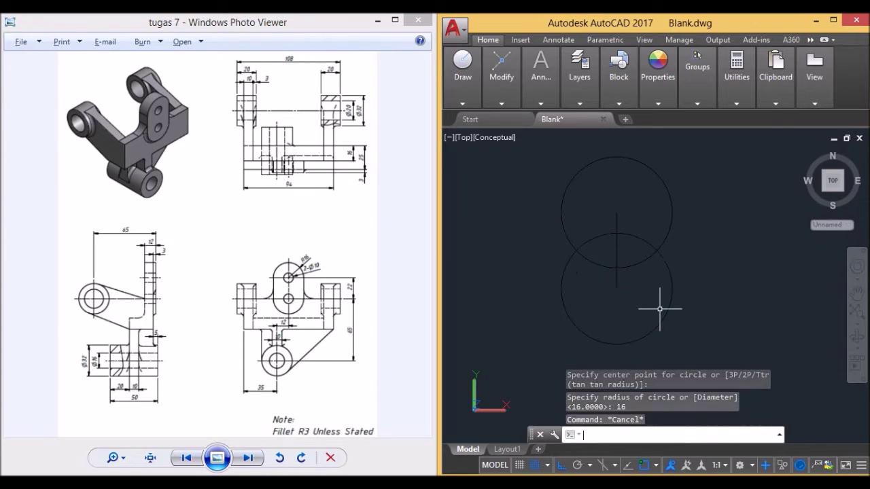
- Draw vertical lines joining the right and left edges of the two circles
{"action": "type", "text": "LINE"}
{"action": "key", "text": "Return"}
{"action": "left_click", "coordinate": [672, 289]}
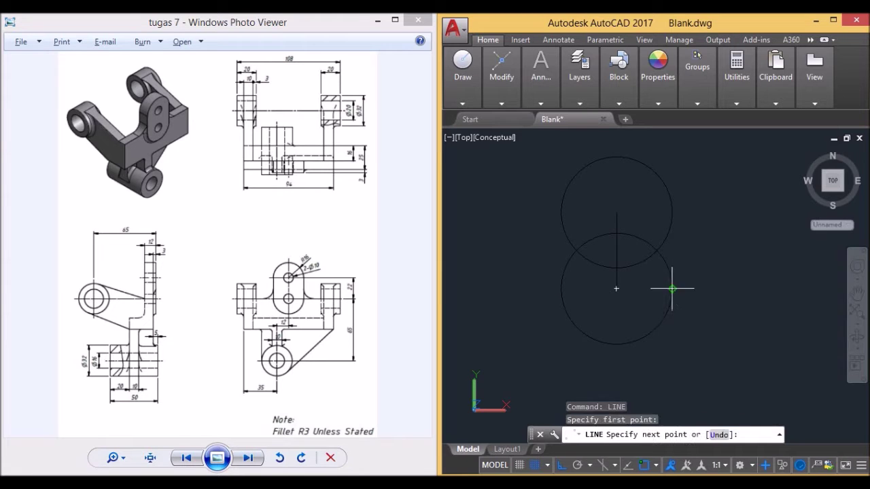
{"action": "left_click", "coordinate": [671, 212]}
{"action": "key", "text": "Escape"}
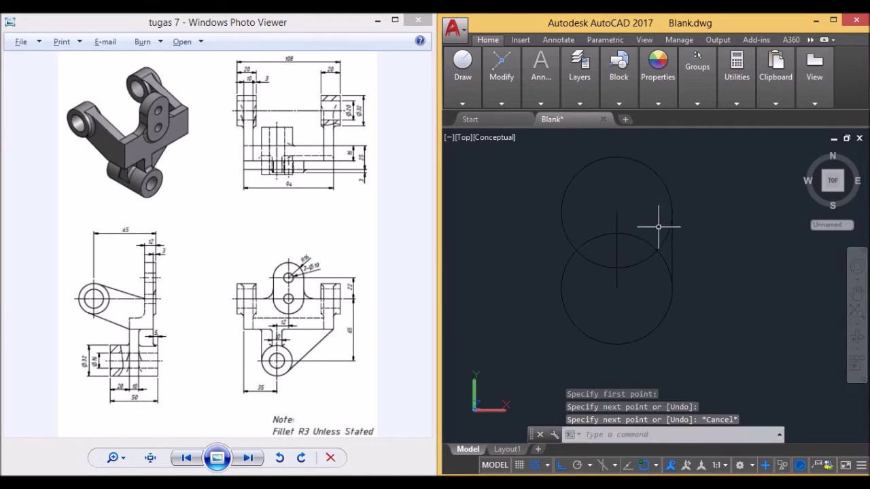
{"action": "key", "text": "Return"}
{"action": "left_click", "coordinate": [560, 288]}
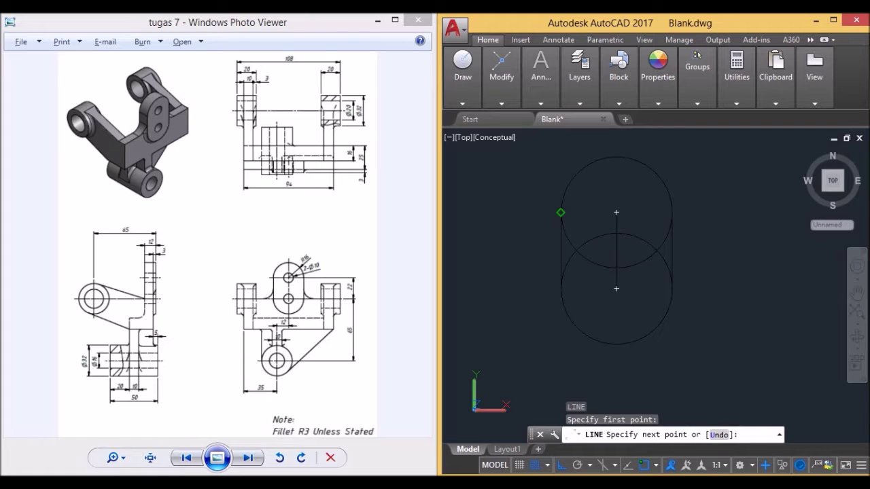
{"action": "left_click", "coordinate": [561, 212]}
{"action": "key", "text": "Escape"}
{"action": "scroll", "coordinate": [625, 254], "scroll_direction": "down", "scroll_amount": 1}
{"action": "scroll", "coordinate": [635, 257], "scroll_direction": "down", "scroll_amount": 2}
{"action": "type", "text": "trim"}
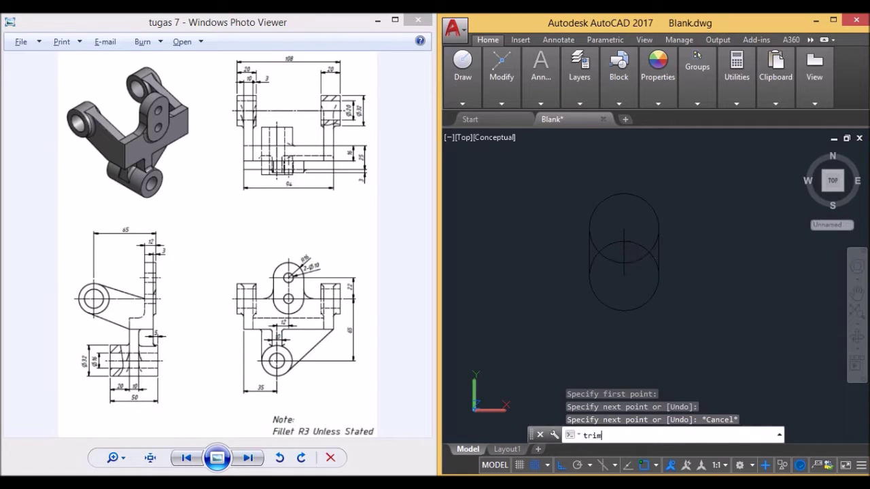
- Trim the inner arcs against the two side lines and delete the centre line
{"action": "key", "text": "Return"}
{"action": "scroll", "coordinate": [634, 243], "scroll_direction": "up", "scroll_amount": 2}
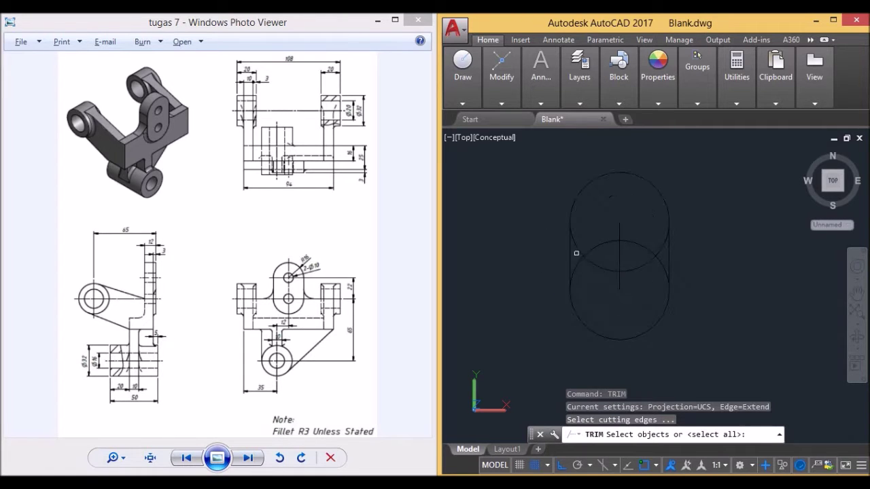
{"action": "left_click", "coordinate": [571, 250]}
{"action": "left_click", "coordinate": [669, 250]}
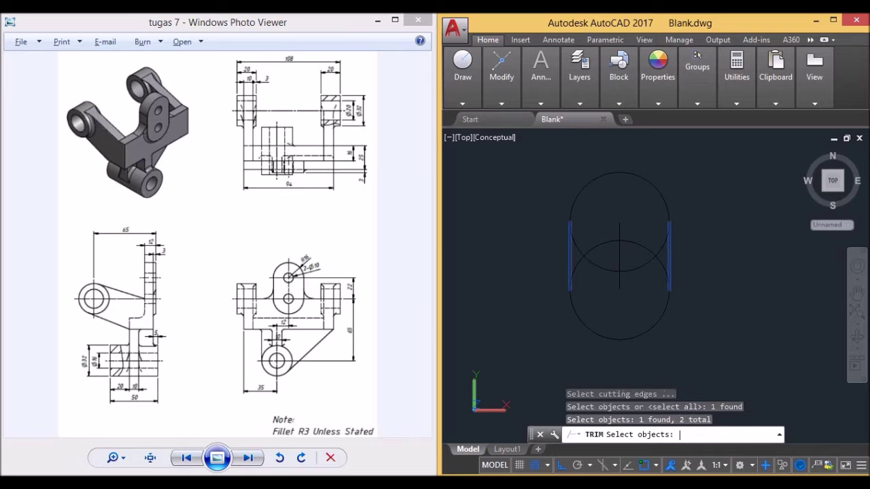
{"action": "key", "text": "Return"}
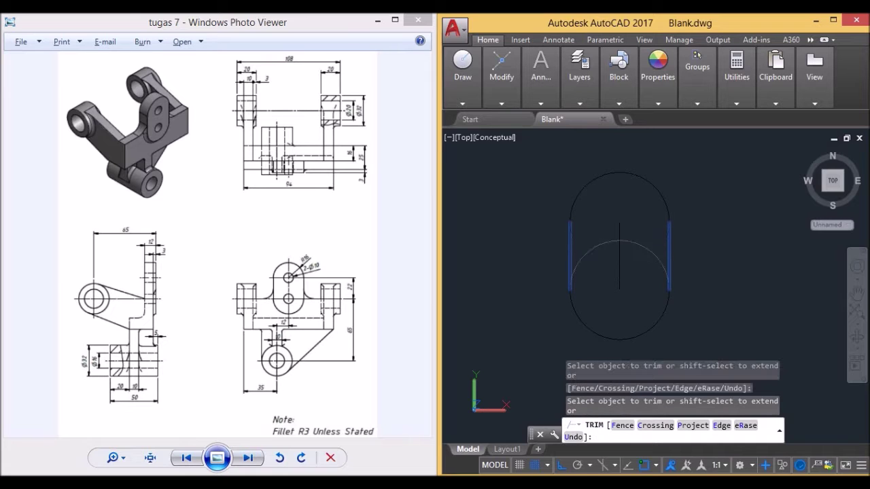
{"action": "key", "text": "Escape"}
{"action": "left_click", "coordinate": [619, 251]}
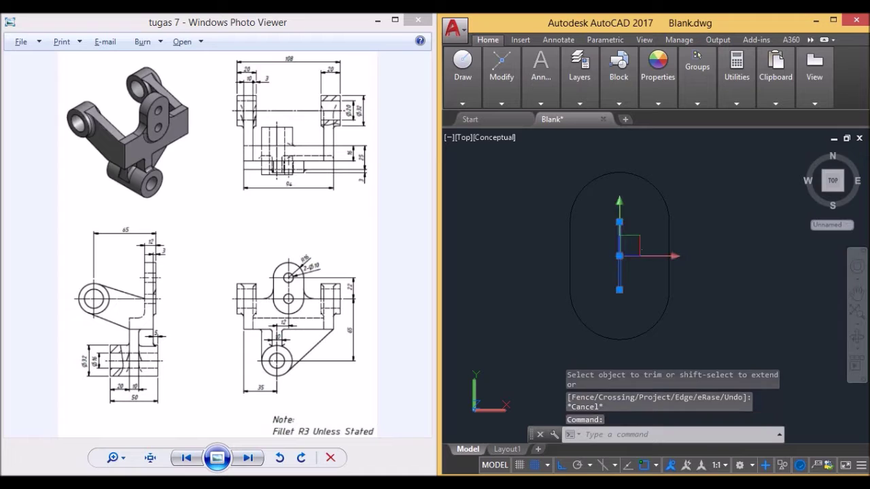
{"action": "key", "text": "Delete"}
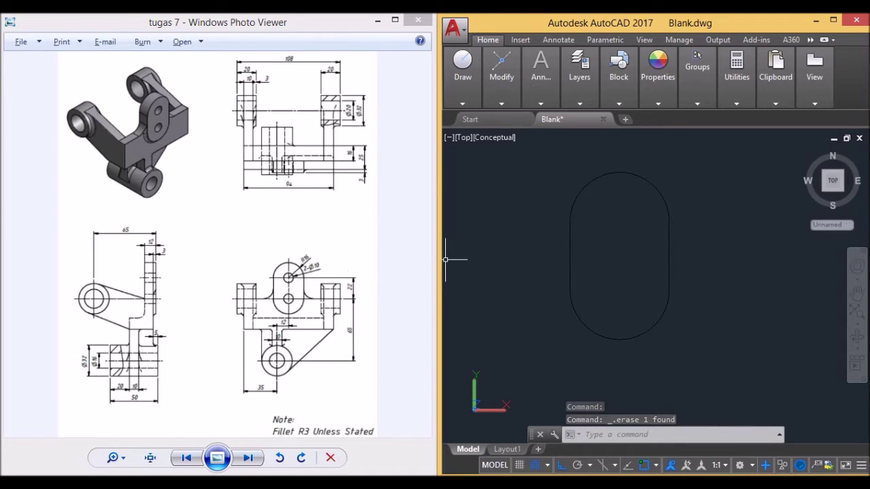
- Draw a diameter-10 hole circle at the slot's upper centre
{"action": "type", "text": "circle"}
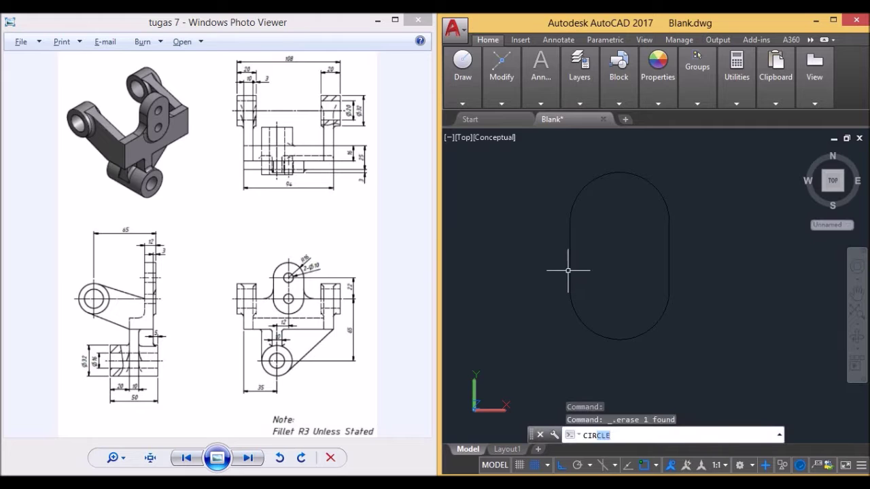
{"action": "key", "text": "Return"}
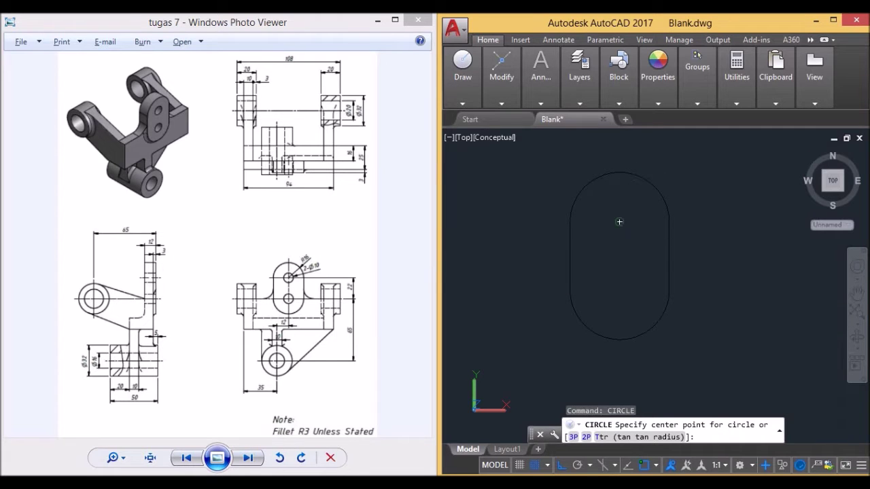
{"action": "left_click", "coordinate": [619, 221]}
{"action": "type", "text": "d"}
{"action": "key", "text": "Return"}
{"action": "type", "text": "1"}
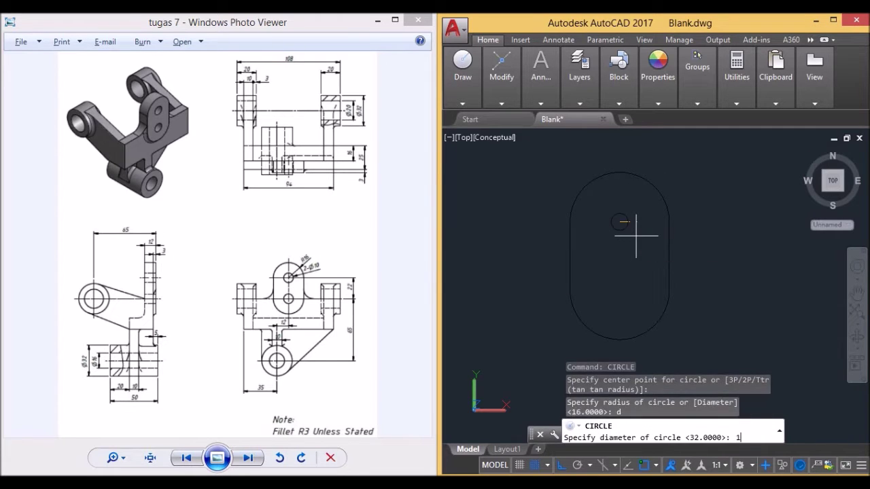
{"action": "key", "text": "Return"}
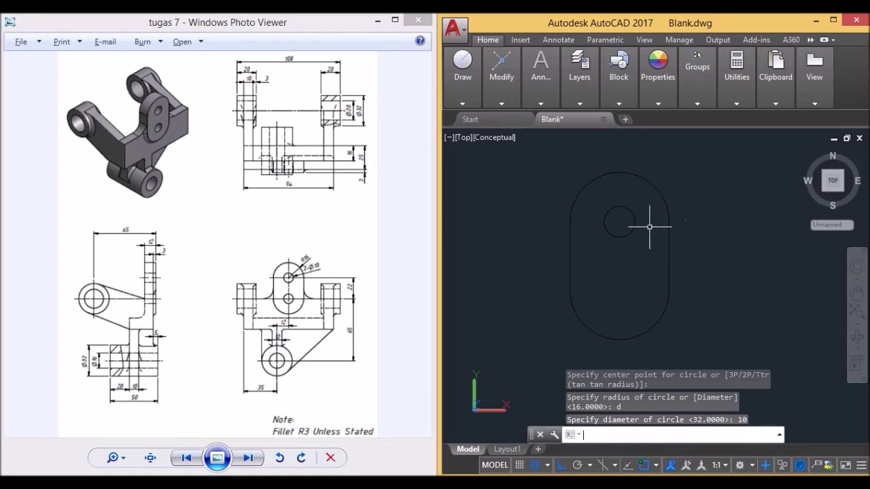
- Add a second diameter-10 hole circle at the slot's lower centre
{"action": "key", "text": "Return"}
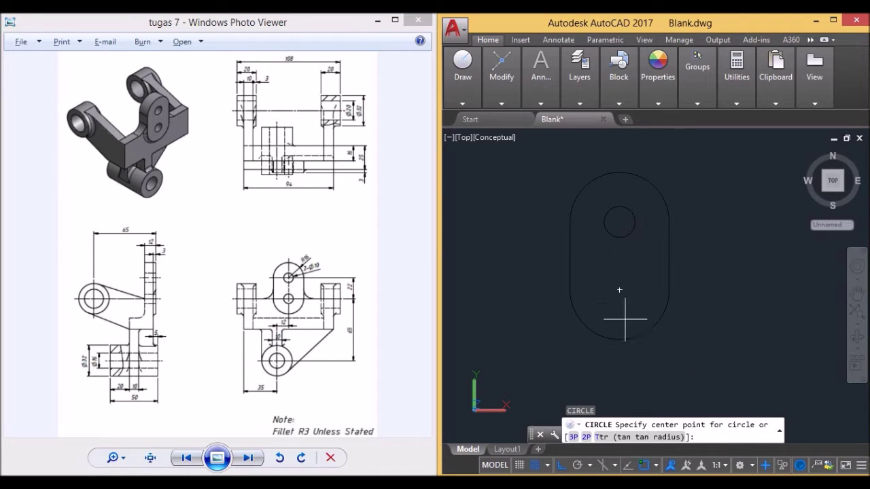
{"action": "left_click", "coordinate": [619, 290]}
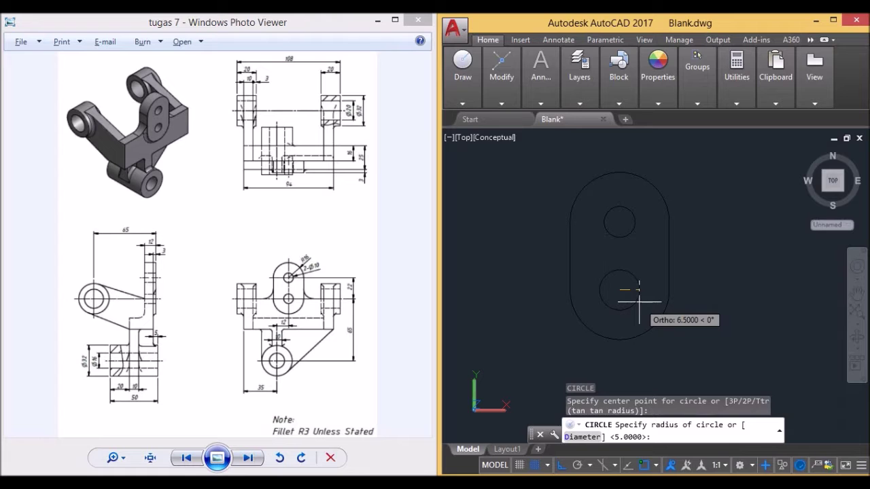
{"action": "type", "text": "d"}
{"action": "key", "text": "Return"}
{"action": "type", "text": "10"}
{"action": "key", "text": "Return"}
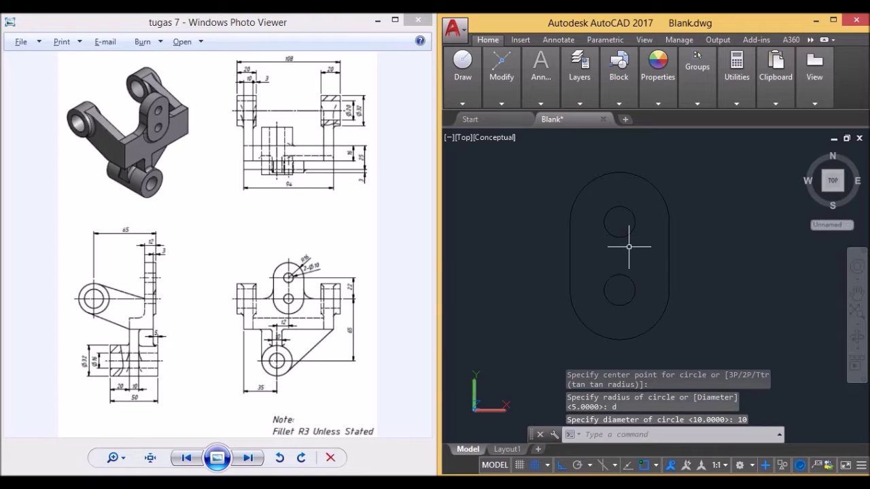
{"action": "scroll", "coordinate": [629, 279], "scroll_direction": "down", "scroll_amount": 2}
{"action": "mouse_move", "coordinate": [650, 311]}
{"action": "middle_mouse_down"}
{"action": "mouse_move", "coordinate": [662, 264]}
{"action": "mouse_move", "coordinate": [626, 254]}
{"action": "middle_mouse_up"}
{"action": "scroll", "coordinate": [686, 272], "scroll_direction": "down", "scroll_amount": 1}
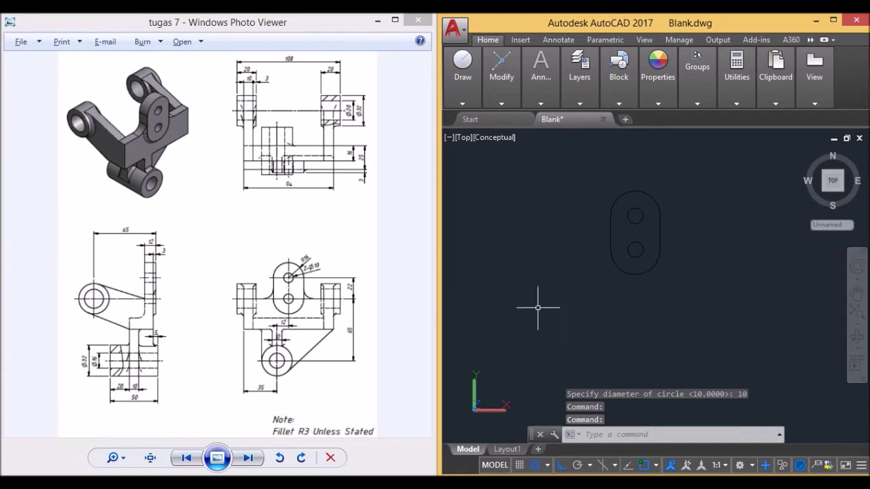
- Draw a line 65 down from the lower hole's centre, then 12 left
{"action": "type", "text": "lin"}
{"action": "key", "text": "Return"}
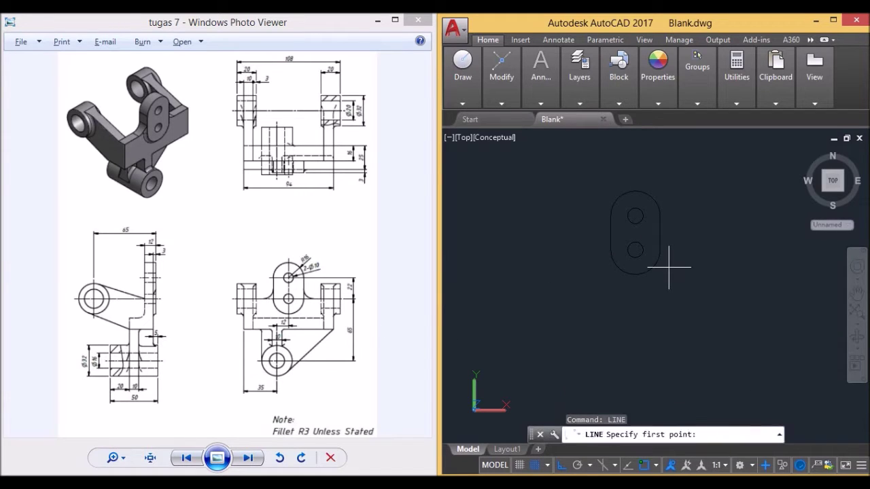
{"action": "left_click", "coordinate": [635, 249]}
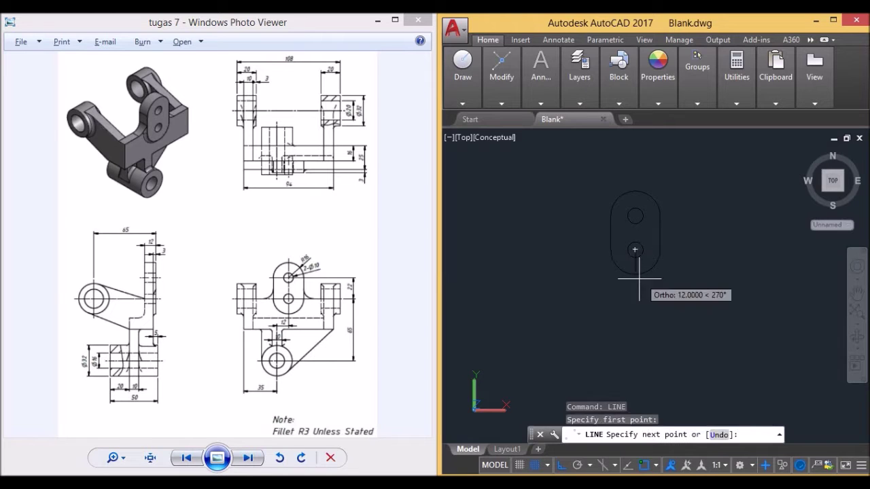
{"action": "type", "text": "65"}
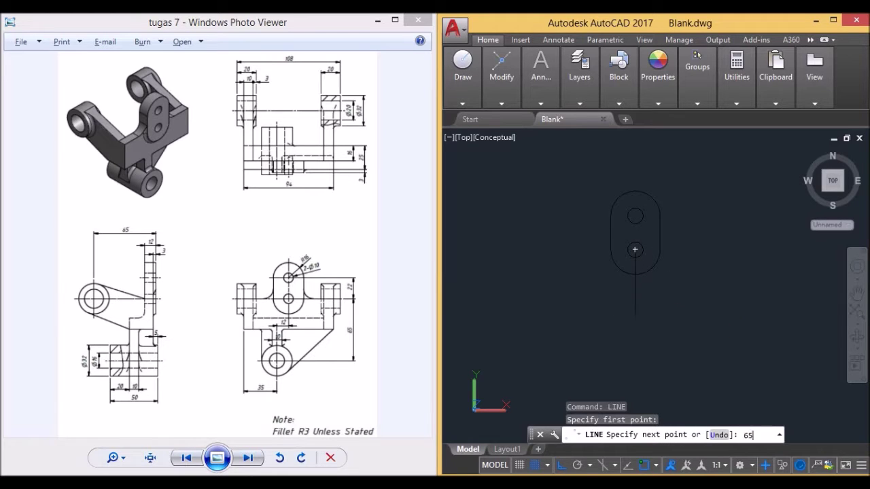
{"action": "key", "text": "Return"}
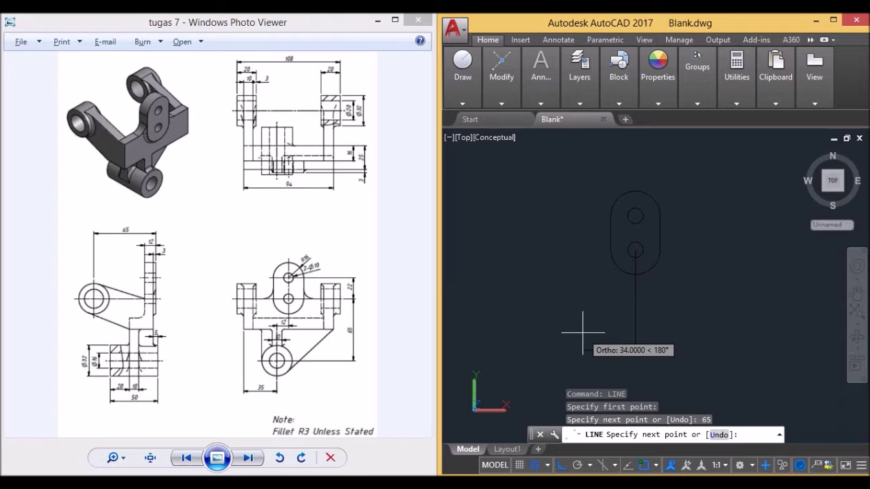
{"action": "type", "text": "12"}
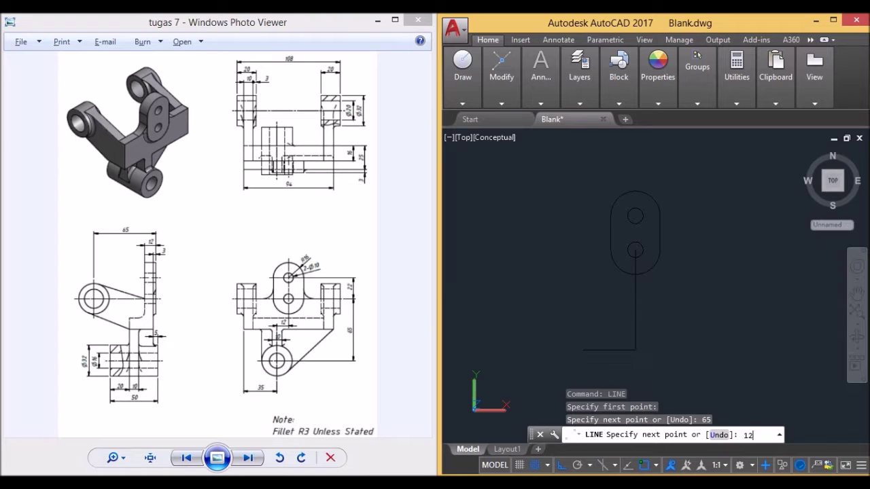
{"action": "key", "text": "Return"}
{"action": "key", "text": "Escape"}
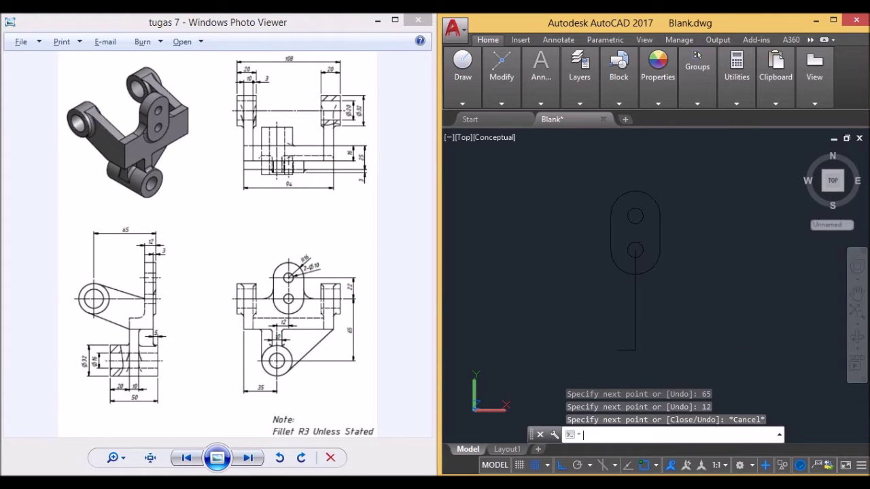
- Draw concentric circles of diameter 16 and 32 at the line's end
{"action": "type", "text": "cir"}
{"action": "key", "text": "Return"}
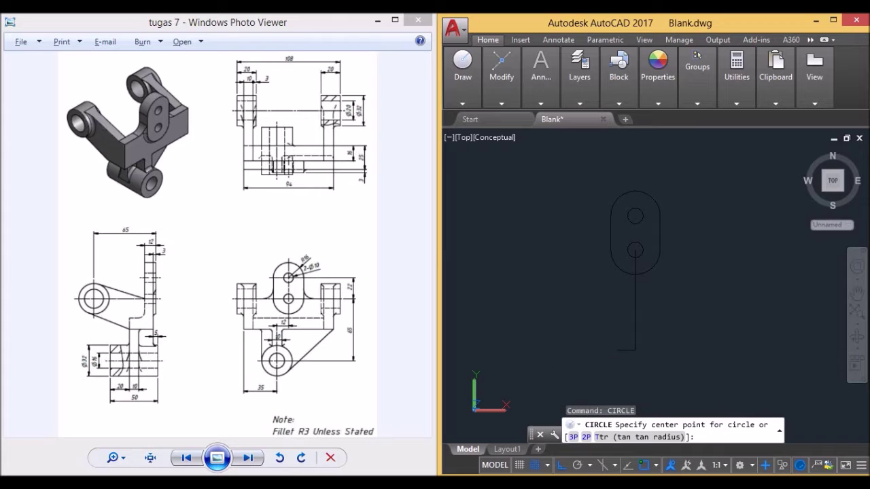
{"action": "left_click", "coordinate": [618, 350]}
{"action": "type", "text": "d"}
{"action": "key", "text": "Return"}
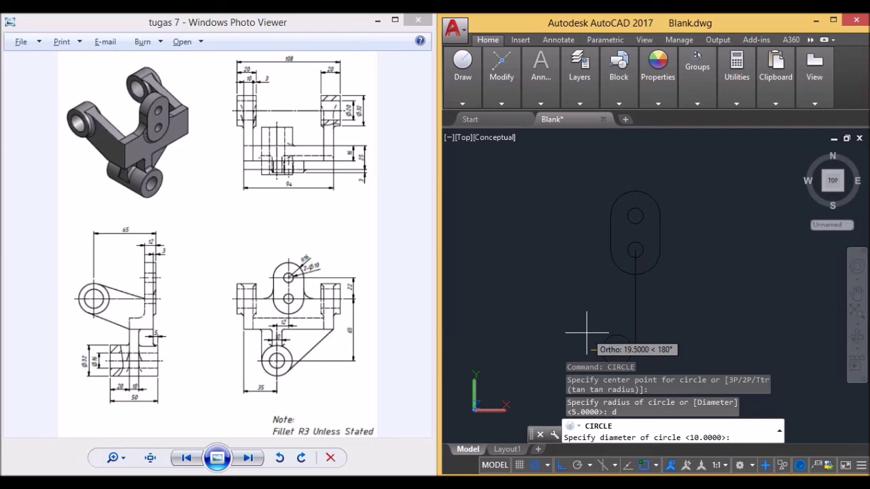
{"action": "type", "text": "16"}
{"action": "key", "text": "Return"}
{"action": "type", "text": "c"}
{"action": "key", "text": "Return"}
{"action": "left_click", "coordinate": [616, 350]}
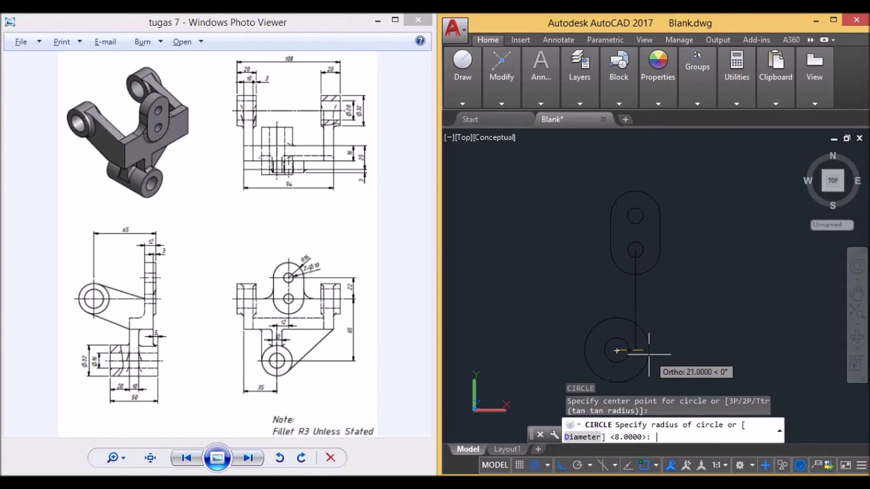
{"action": "type", "text": "d"}
{"action": "key", "text": "Return"}
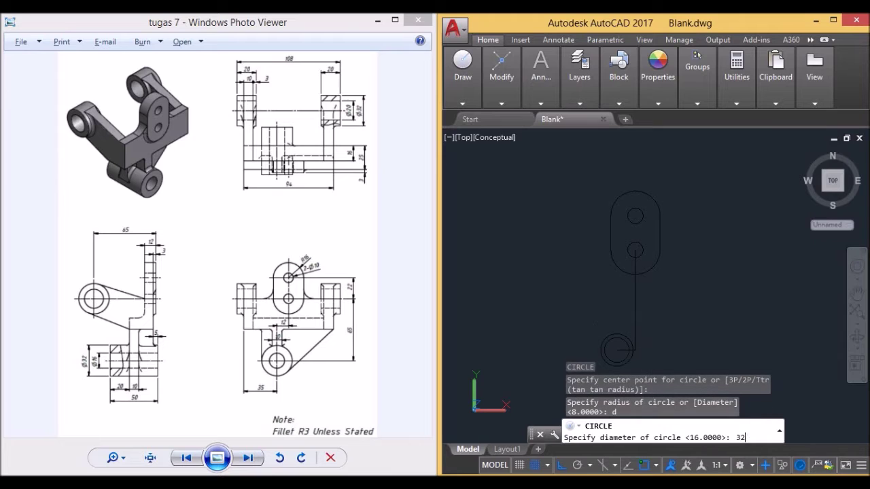
{"action": "key", "text": "Return"}
{"action": "key", "text": "Escape"}
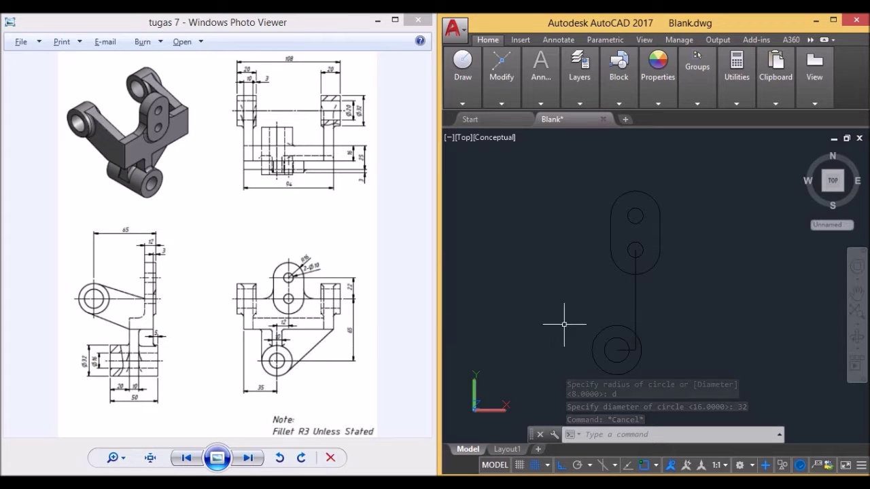
- Begin a line at the boss circles' centre and search Windows for a calculator
{"action": "type", "text": "line"}
{"action": "key", "text": "Return"}
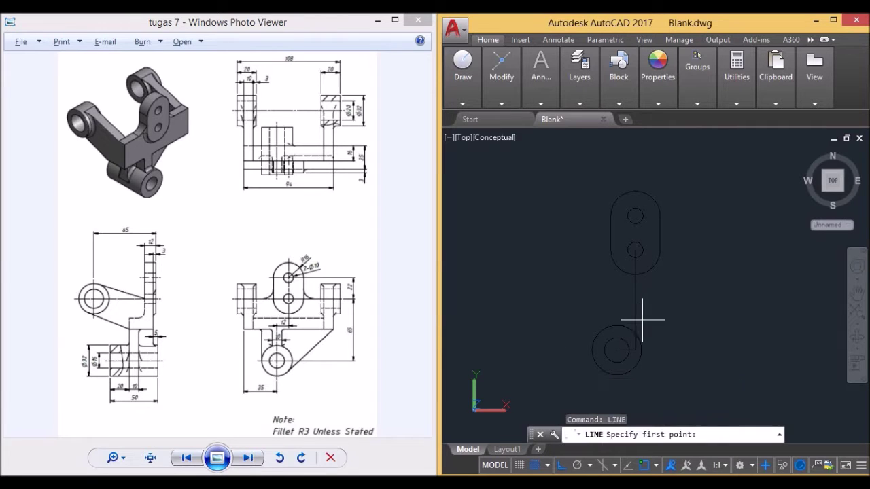
{"action": "left_click", "coordinate": [616, 350]}
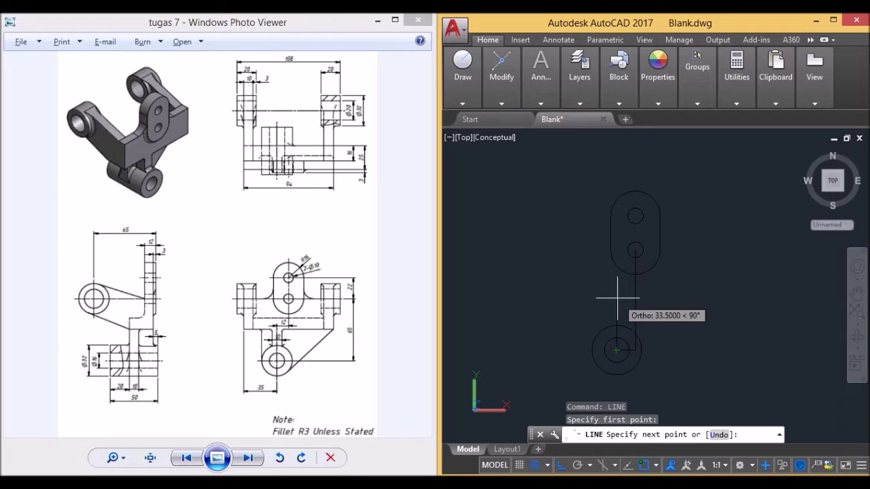
{"action": "key", "text": "super+f"}
{"action": "type", "text": "calcu"}
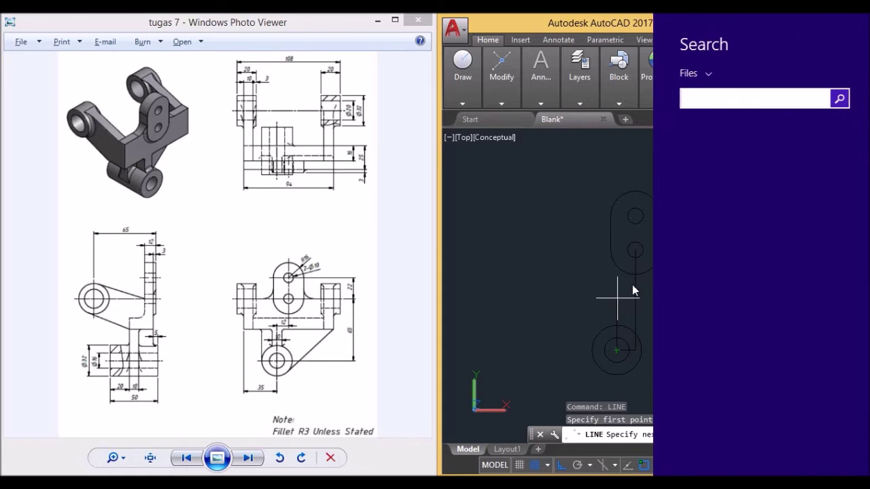
- Work out 33 in Windows Calculator, then minimise it
{"action": "left_click", "coordinate": [701, 79]}
{"action": "left_click", "coordinate": [708, 88]}
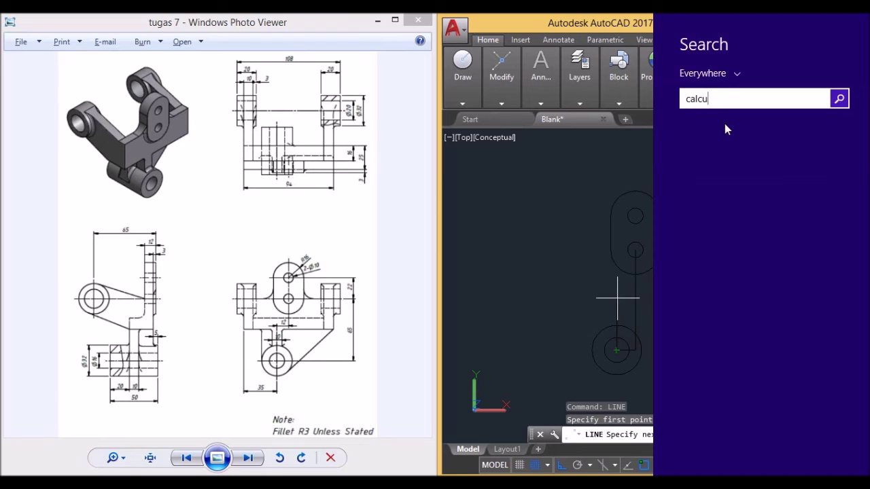
{"action": "left_click", "coordinate": [725, 129]}
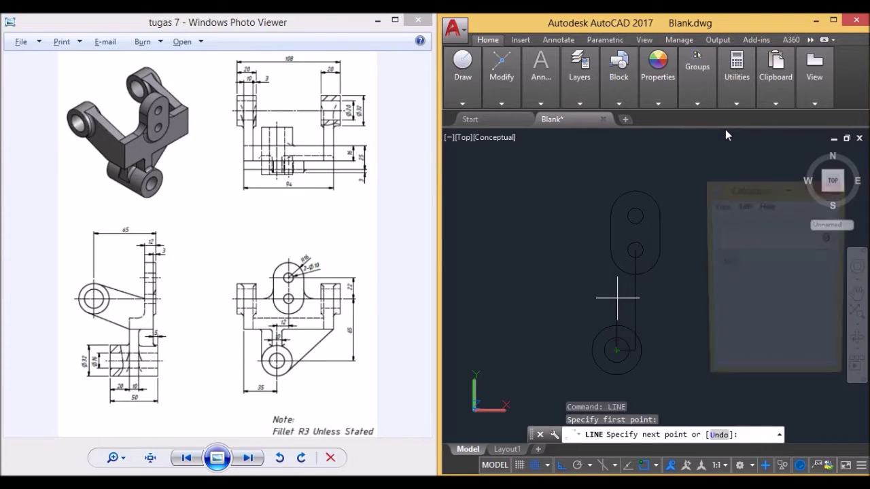
{"action": "type", "text": "6"}
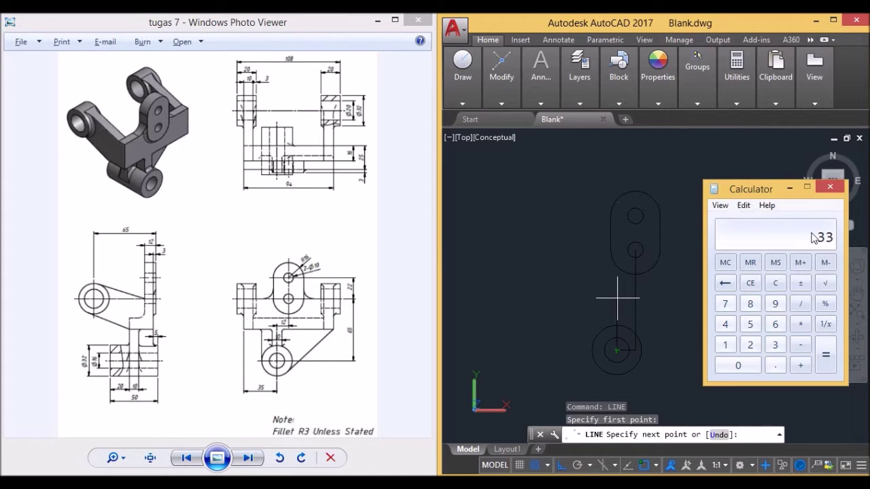
{"action": "left_click", "coordinate": [790, 189]}
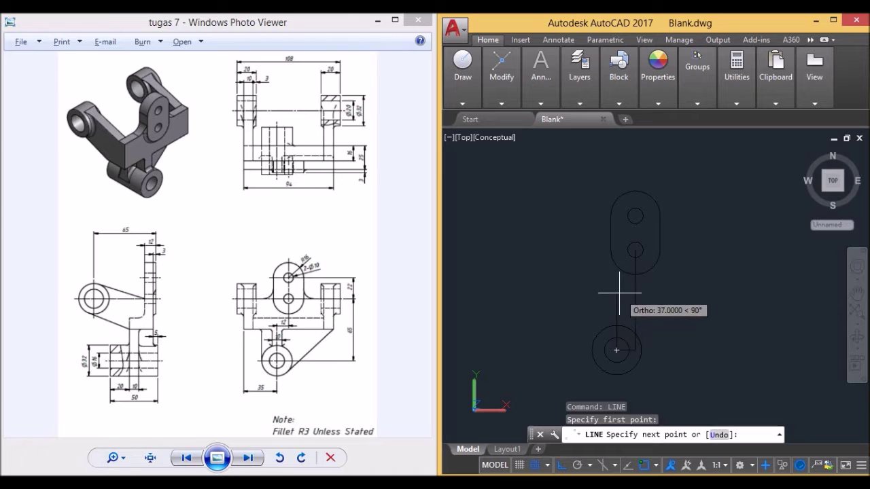
- Continue the line 33 up, 35 left, then up the left side
{"action": "type", "text": "33"}
{"action": "key", "text": "Return"}
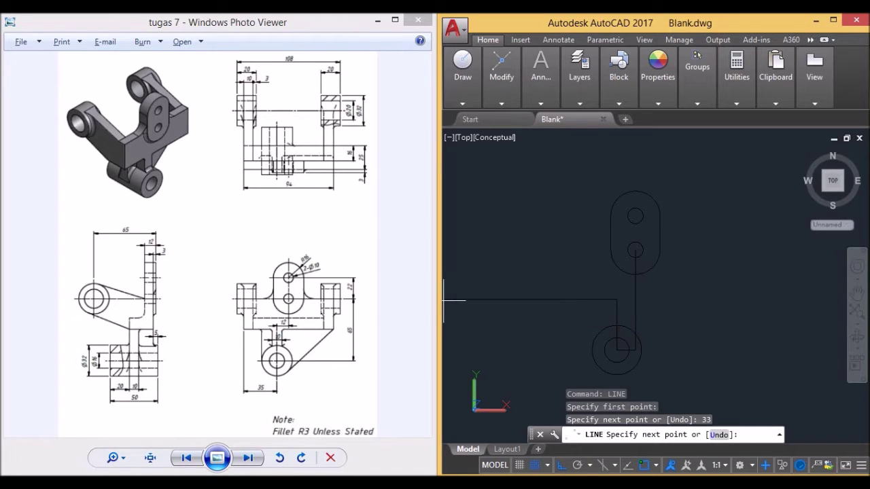
{"action": "type", "text": "35"}
{"action": "key", "text": "Return"}
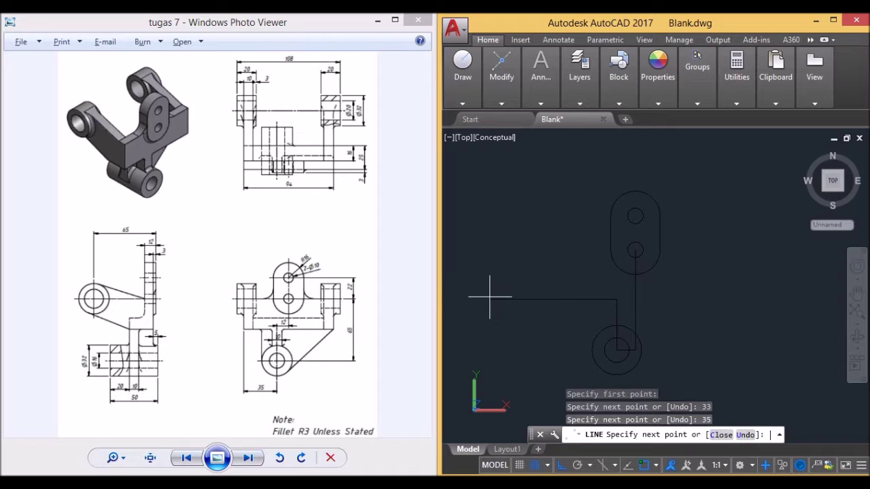
{"action": "left_click", "coordinate": [561, 197]}
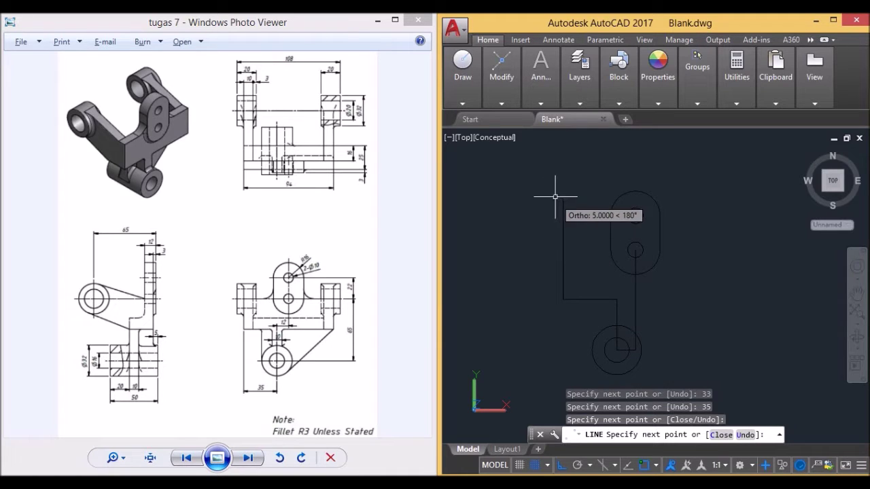
{"action": "key", "text": "Escape"}
- Draw a new line 59 right and 25 up from the top of the 33-unit segment
{"action": "key", "text": "space"}
{"action": "left_click", "coordinate": [616, 299]}
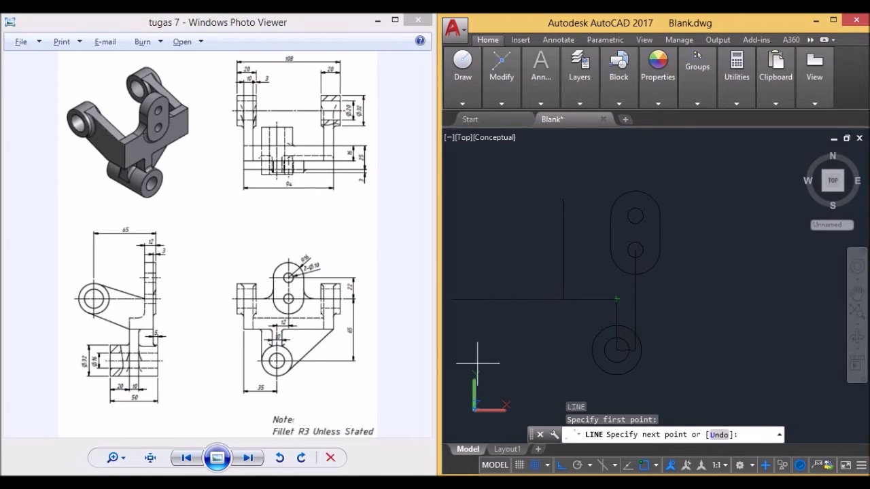
{"action": "type", "text": "59"}
{"action": "key", "text": "Return"}
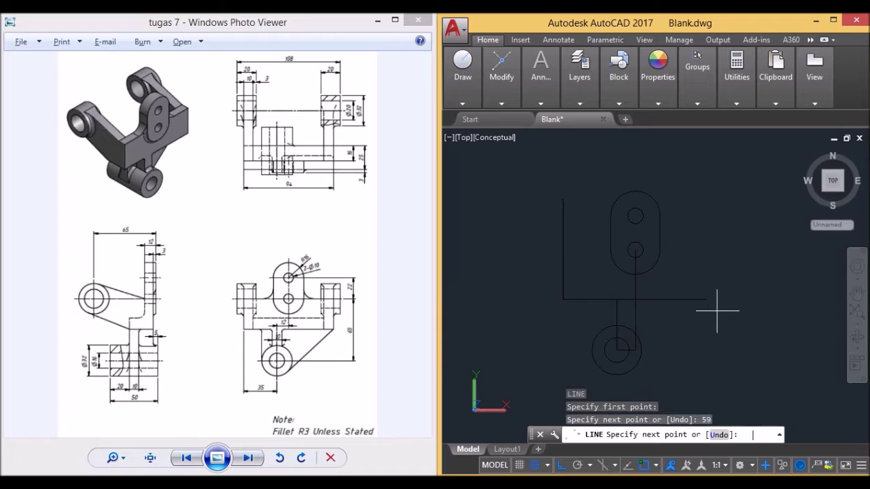
{"action": "type", "text": "25"}
{"action": "key", "text": "Return"}
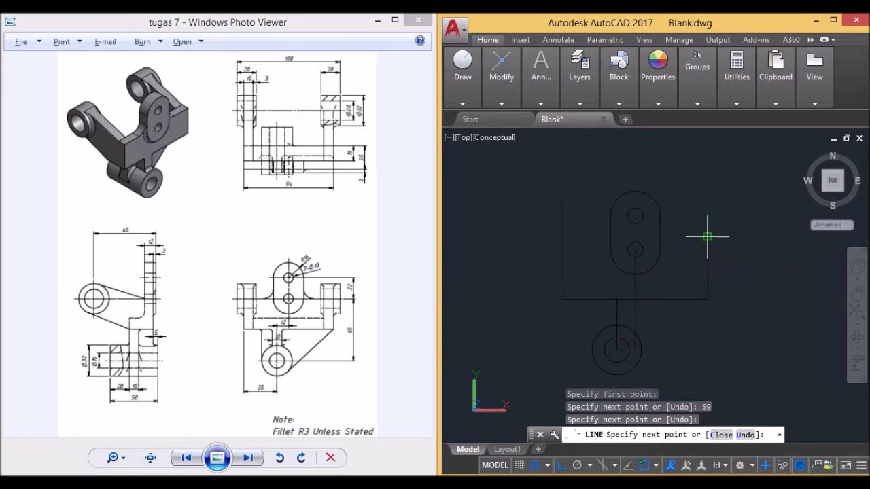
{"action": "key", "text": "Escape"}
- Draw horizontal lines from the lower hole's centre to the right and left vertical edges
{"action": "key", "text": "Return"}
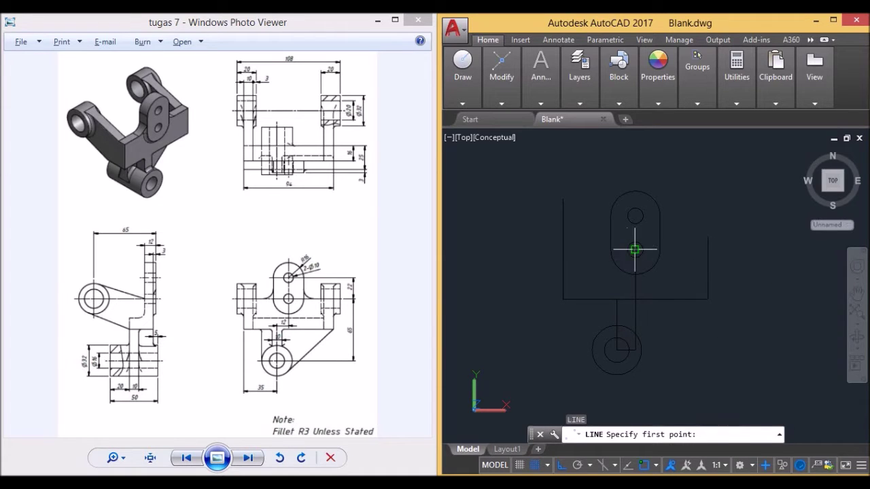
{"action": "left_click", "coordinate": [635, 250]}
{"action": "left_click", "coordinate": [708, 250]}
{"action": "key", "text": "Escape"}
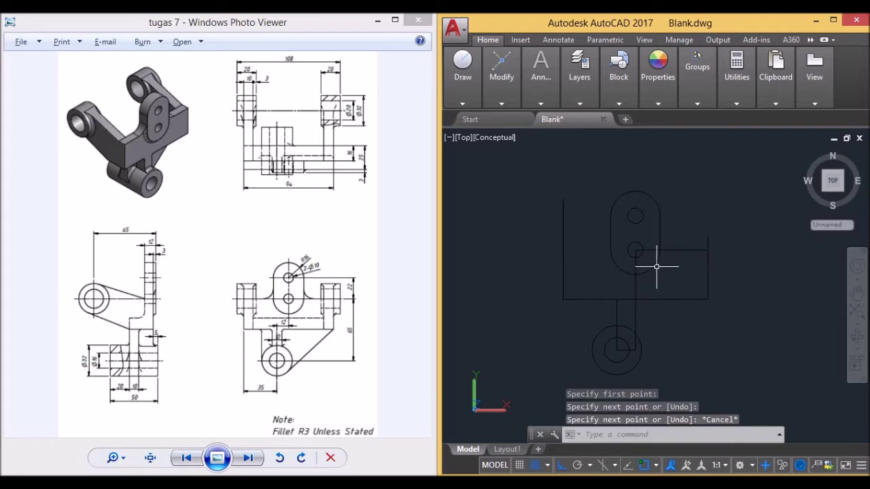
{"action": "key", "text": "Return"}
{"action": "left_click", "coordinate": [635, 250]}
{"action": "left_click", "coordinate": [563, 250]}
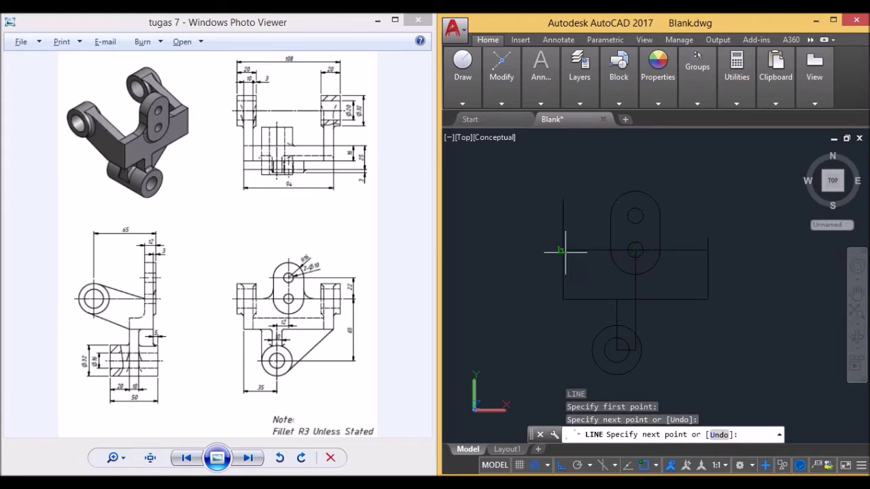
{"action": "key", "text": "Escape"}
{"action": "scroll", "coordinate": [666, 296], "scroll_direction": "up", "scroll_amount": 2}
{"action": "middle_click_drag", "start_coordinate": [632, 317], "coordinate": [666, 289]}
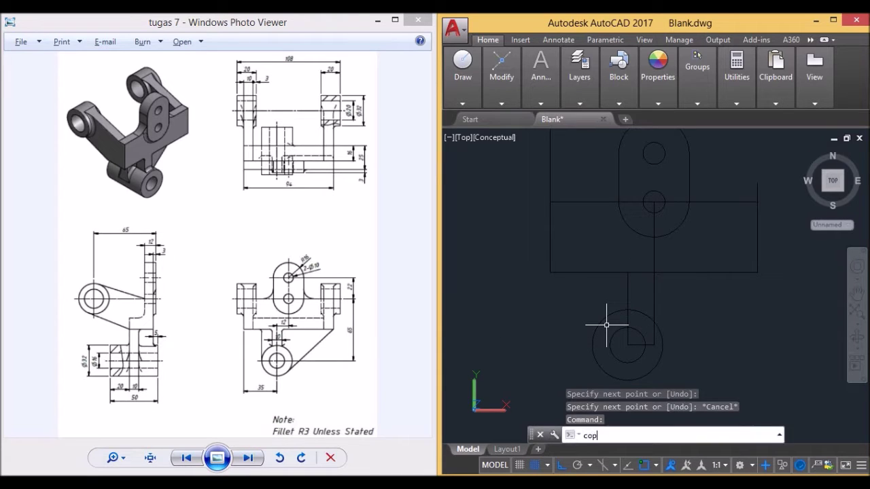
- Copy the vertical line 5 units over
{"action": "type", "text": "y"}
{"action": "key", "text": "Return"}
{"action": "left_click", "coordinate": [626, 297]}
{"action": "key", "text": "Return"}
{"action": "left_click", "coordinate": [628, 272]}
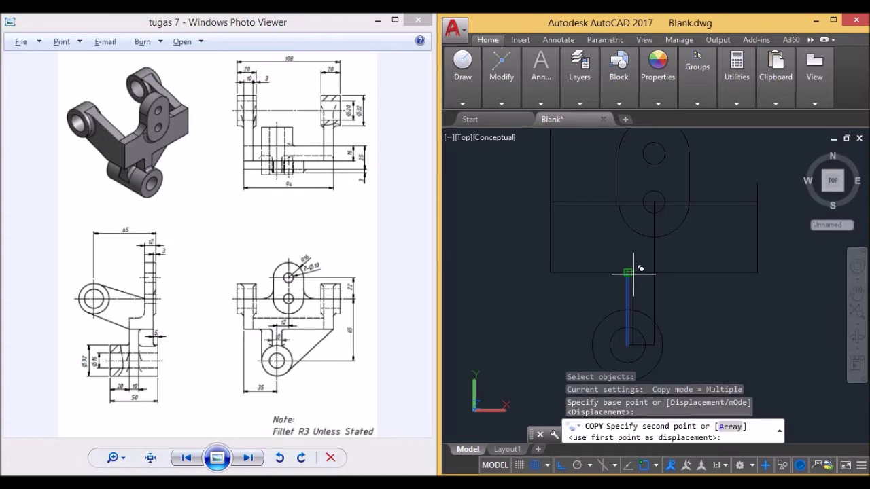
{"action": "type", "text": "5"}
{"action": "key", "text": "Return"}
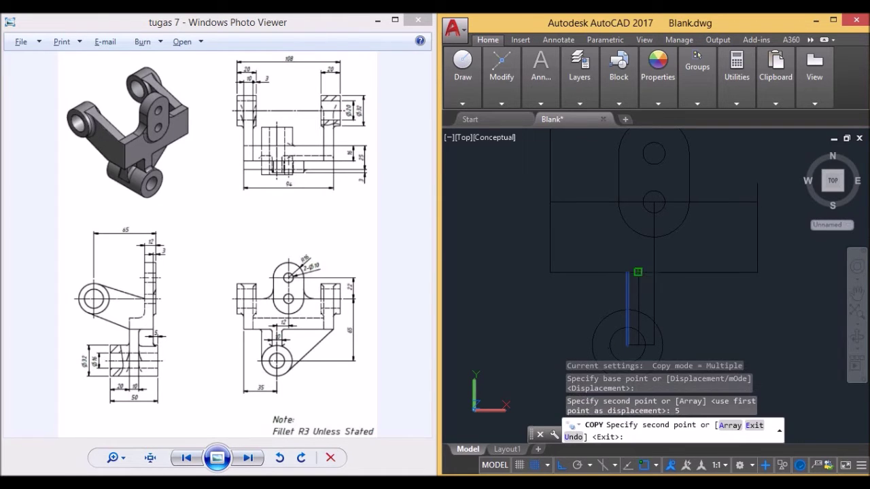
{"action": "type", "text": "5"}
{"action": "key", "text": "Return"}
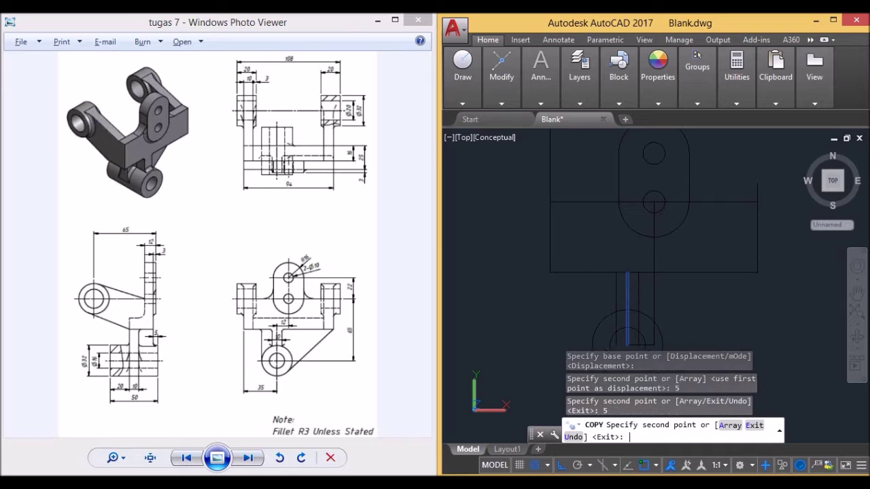
{"action": "key", "text": "Escape"}
- Draw a line from the rectangle's lower-right corner tangent to the lower boss circle
{"action": "key", "text": "Return"}
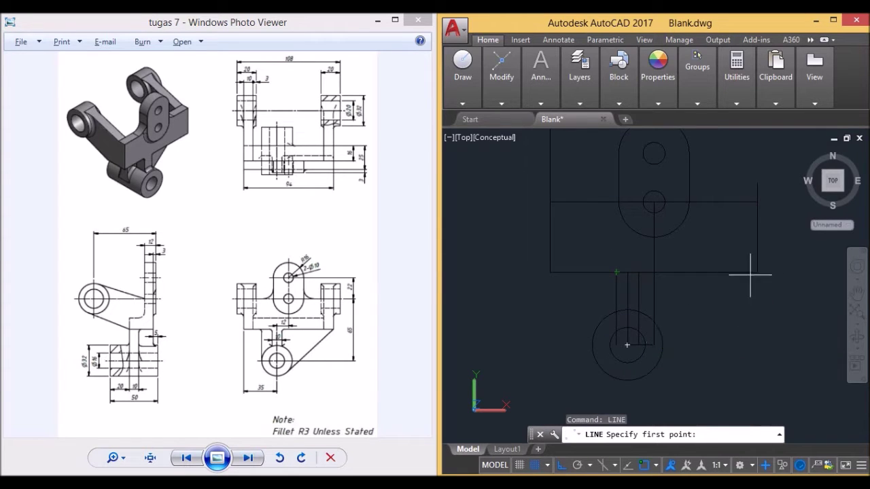
{"action": "left_click", "coordinate": [757, 272]}
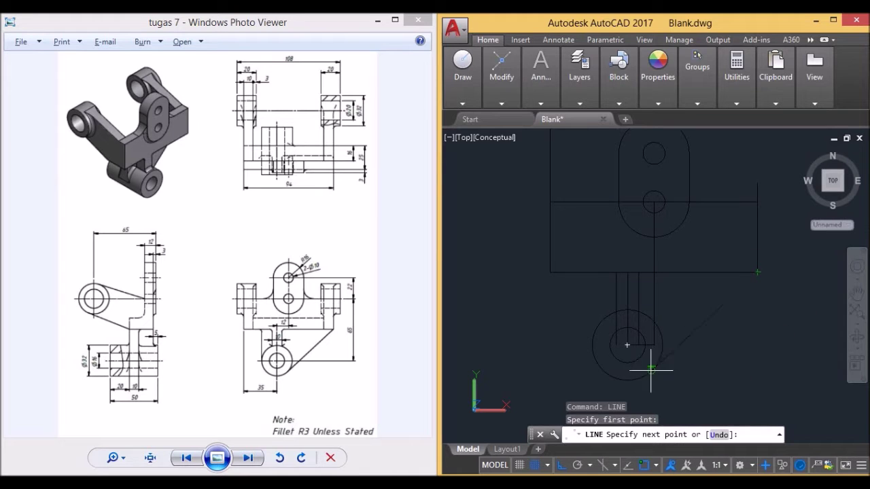
{"action": "left_click", "coordinate": [626, 345]}
{"action": "key", "text": "Escape"}
{"action": "key", "text": "Return"}
{"action": "left_click", "coordinate": [627, 344]}
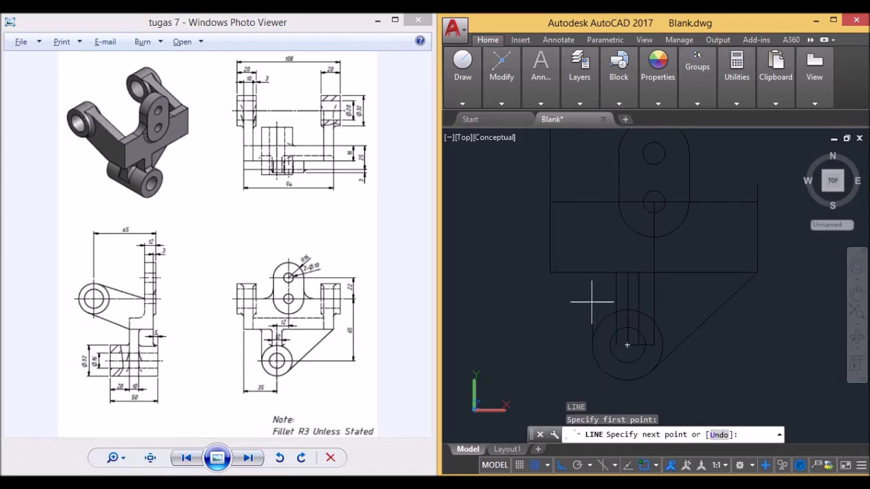
{"action": "key", "text": "Escape"}
{"action": "scroll", "coordinate": [643, 258], "scroll_direction": "down", "scroll_amount": 3}
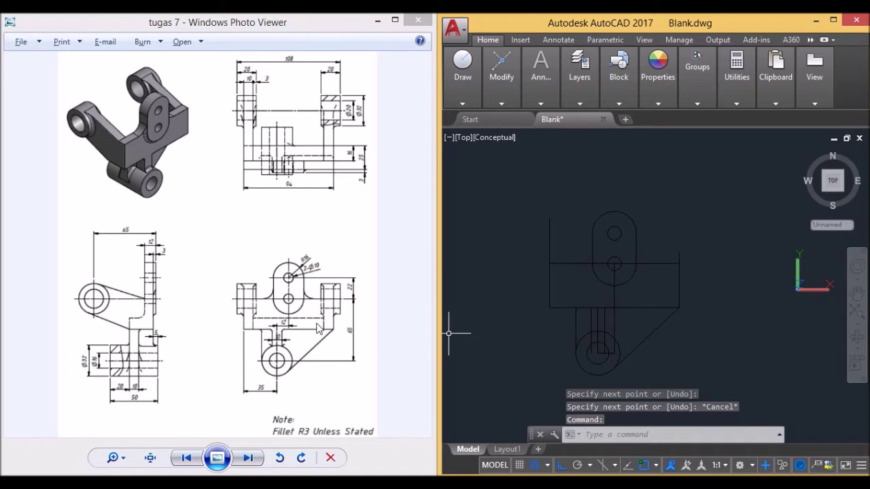
- Draw a 12-unit horizontal line across the oval
{"action": "type", "text": "l"}
{"action": "key", "text": "Return"}
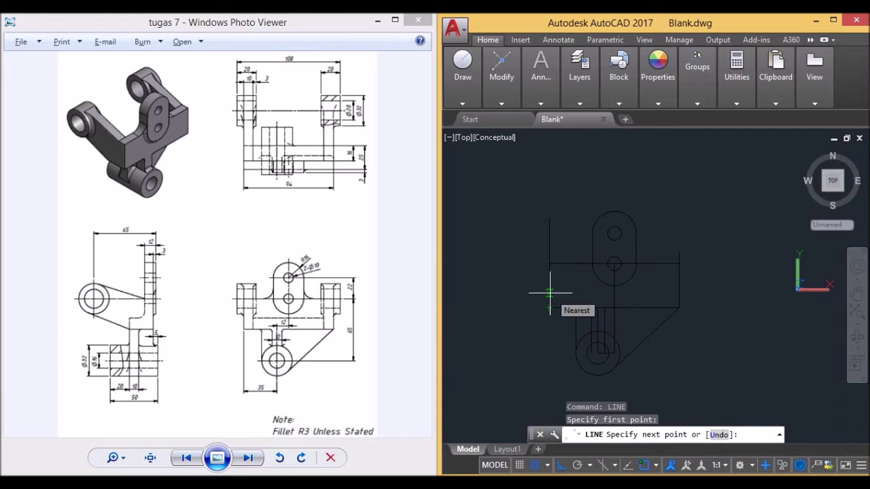
{"action": "type", "text": "12"}
{"action": "key", "text": "Return"}
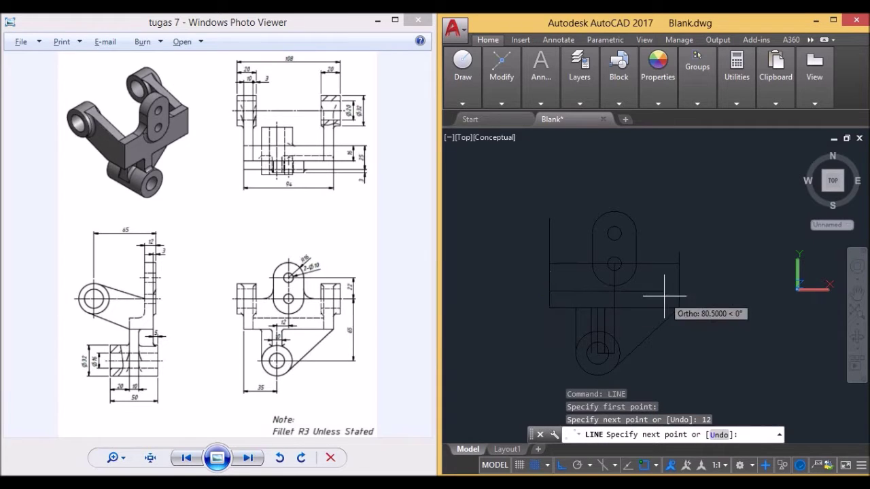
{"action": "left_click", "coordinate": [678, 294]}
{"action": "key", "text": "Escape"}
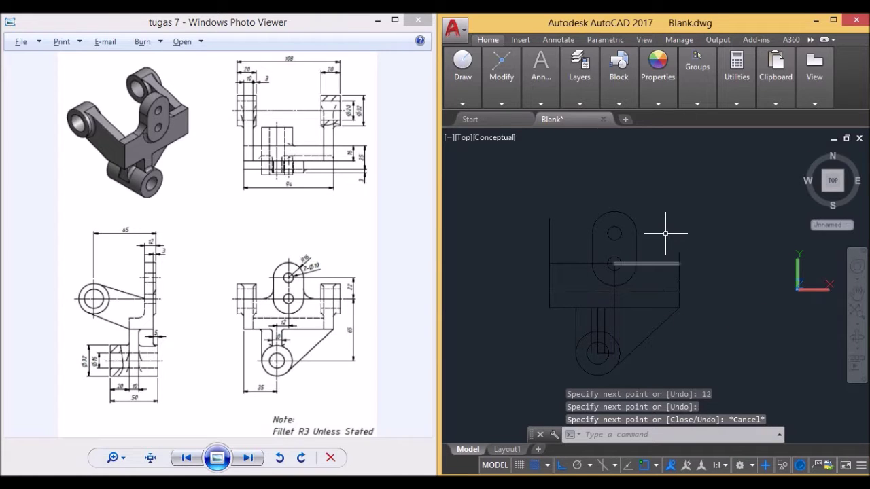
{"action": "type", "text": "tri"}
- Trim excess line pieces using the slot lines, horizontal line and lower outer circle as edges
{"action": "key", "text": "Return"}
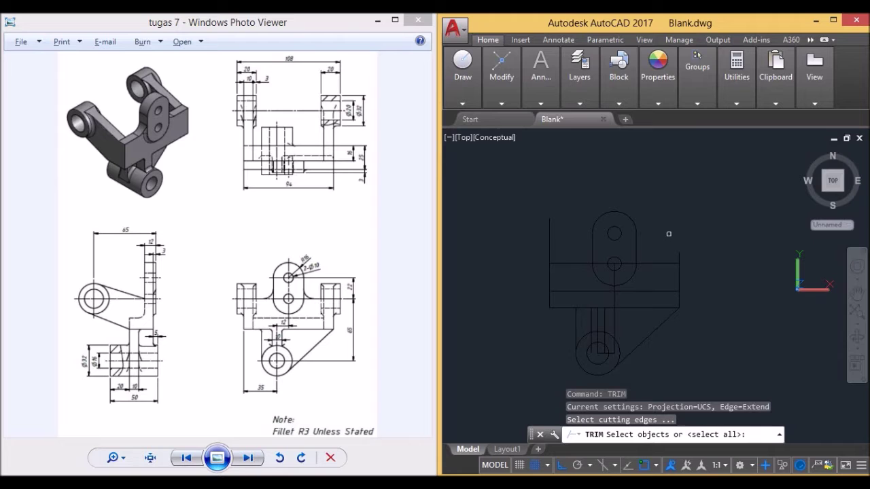
{"action": "left_click", "coordinate": [635, 247]}
{"action": "left_click", "coordinate": [592, 248]}
{"action": "left_click", "coordinate": [568, 264]}
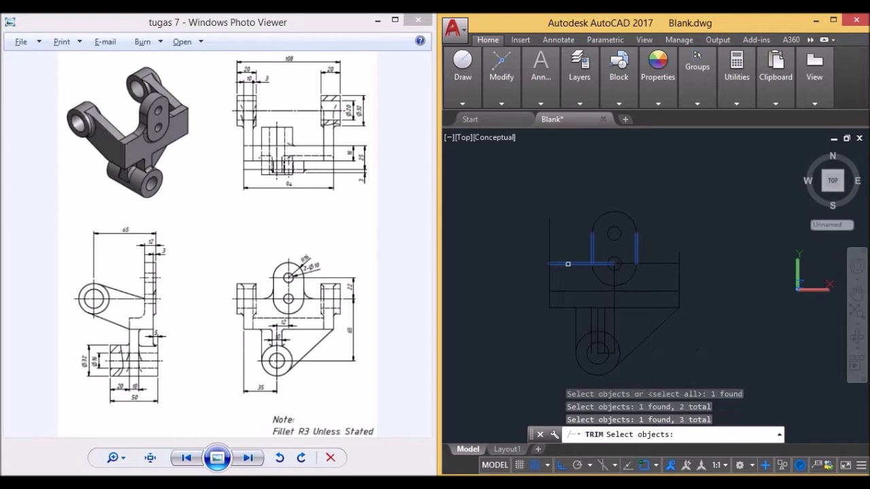
{"action": "left_click", "coordinate": [661, 263]}
{"action": "left_click", "coordinate": [614, 335]}
{"action": "key", "text": "Return"}
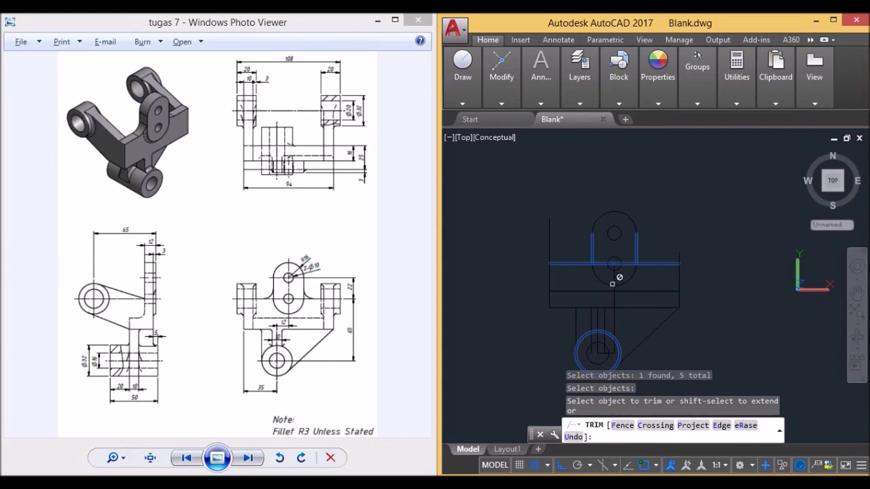
{"action": "left_click", "coordinate": [605, 265]}
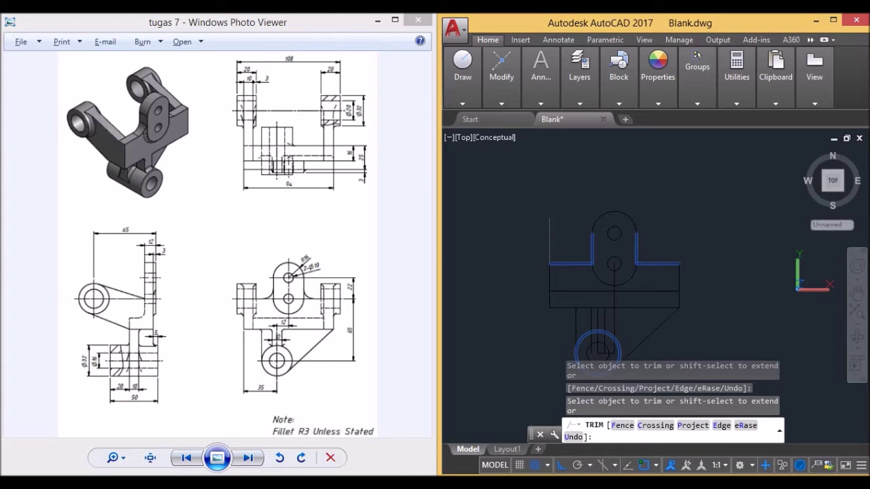
{"action": "middle_click_drag", "start_coordinate": [633, 326], "coordinate": [624, 290]}
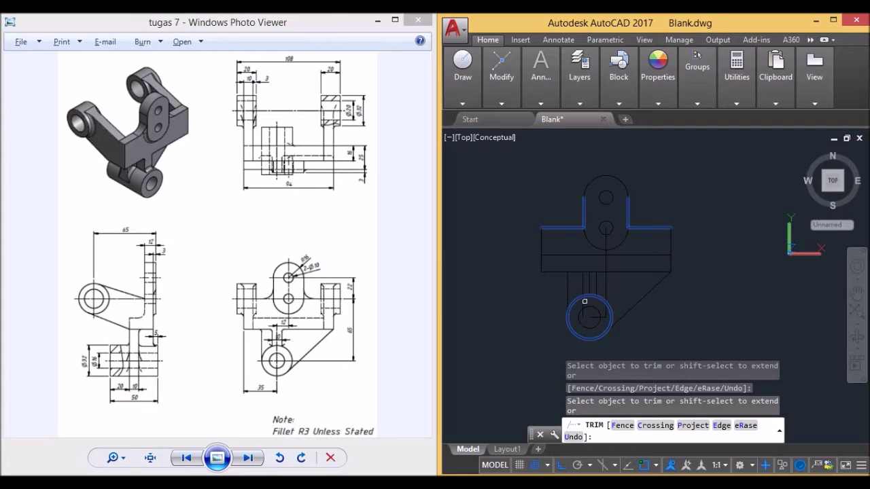
{"action": "left_click", "coordinate": [584, 301]}
{"action": "left_click", "coordinate": [582, 303]}
{"action": "key", "text": "Escape"}
- Erase the long vertical centre line through the circles
{"action": "left_click", "coordinate": [605, 286]}
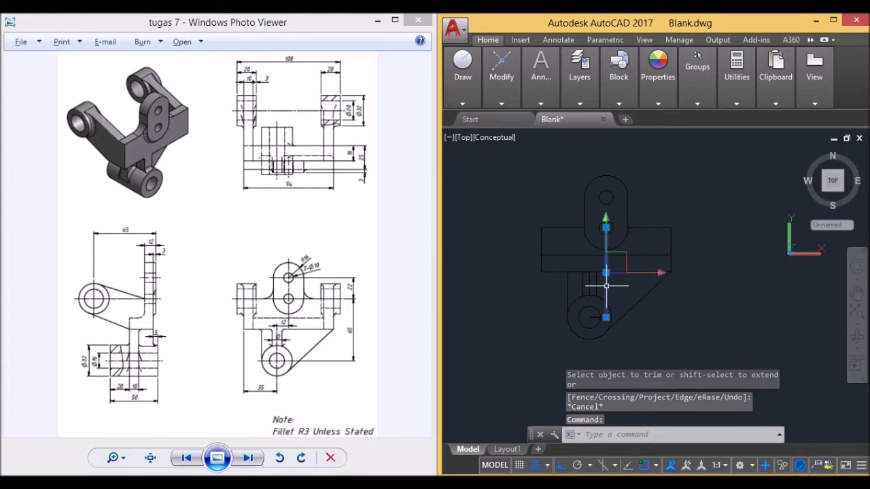
{"action": "key", "text": "Delete"}
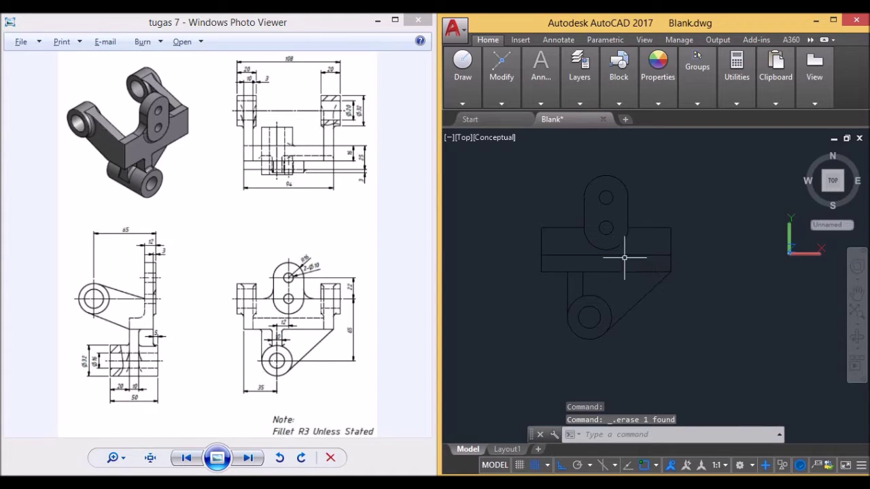
{"action": "middle_click_drag", "start_coordinate": [629, 252], "coordinate": [642, 291]}
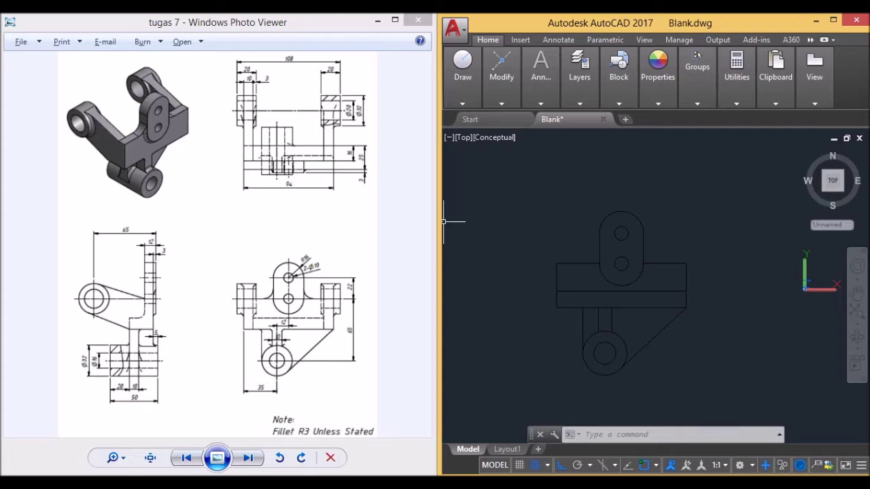
{"action": "mouse_move", "coordinate": [832, 180]}
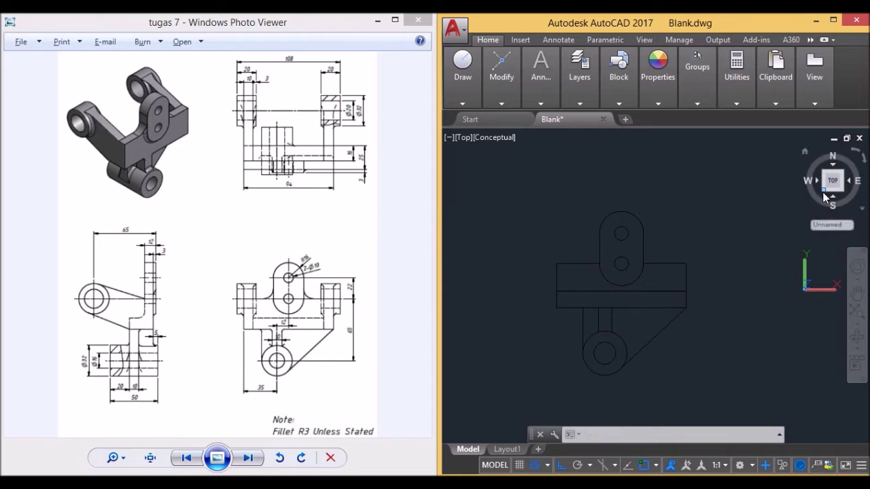
- In SW Isometric view, press-pull the oval region up 12 units
{"action": "left_click", "coordinate": [823, 195]}
{"action": "type", "text": "presspull"}
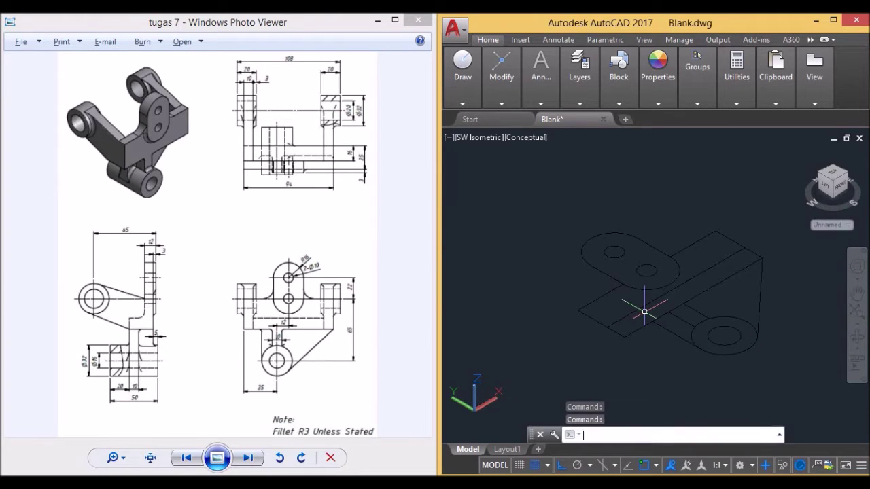
{"action": "key", "text": "Return"}
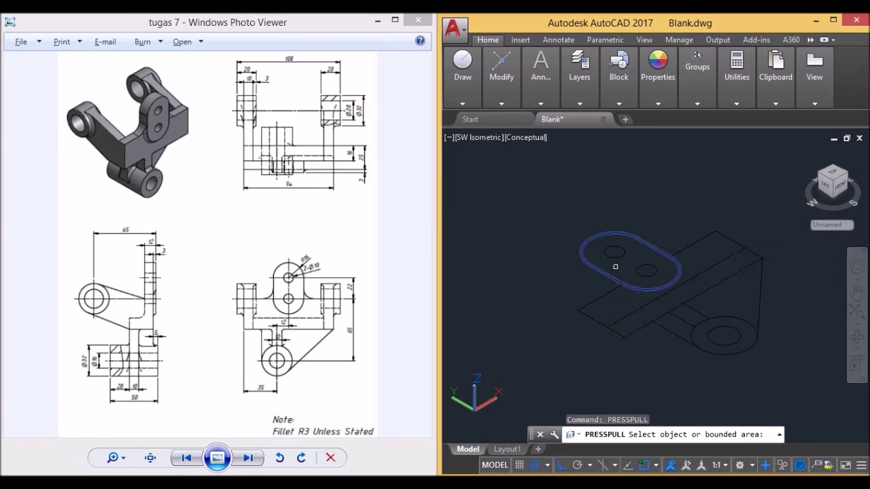
{"action": "left_click", "coordinate": [615, 267]}
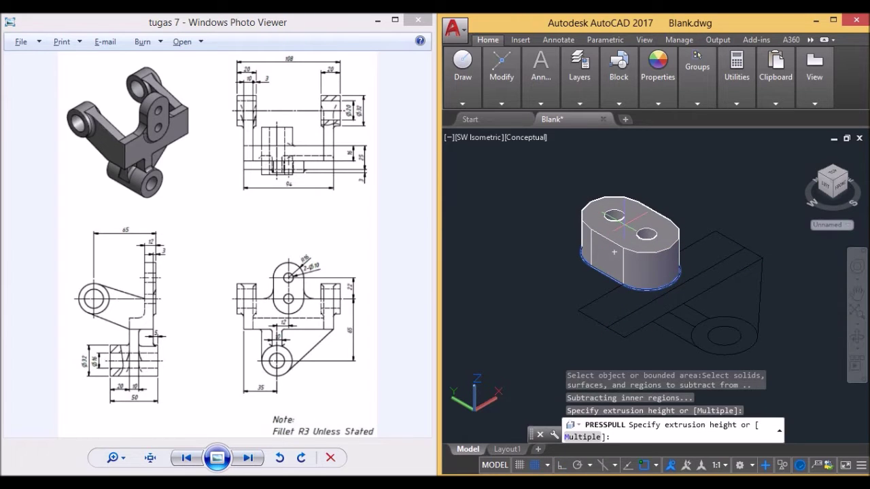
{"action": "type", "text": "12"}
{"action": "key", "text": "Return"}
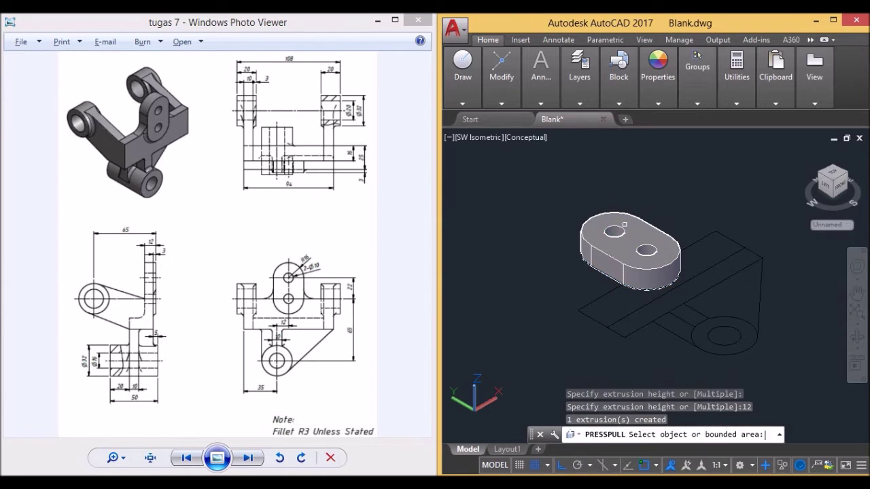
- Extrude the ring around the lower hole into a 50-tall bored cylinder
{"action": "left_click", "coordinate": [724, 335]}
{"action": "middle_click_drag", "start_coordinate": [785, 363], "coordinate": [762, 289]}
{"action": "scroll", "coordinate": [730, 279], "scroll_direction": "down", "scroll_amount": 2}
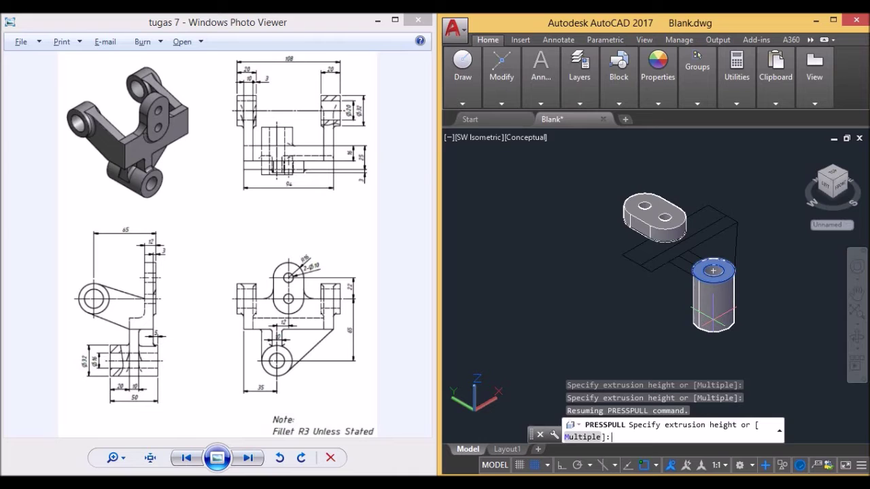
{"action": "type", "text": "50"}
{"action": "key", "text": "Return"}
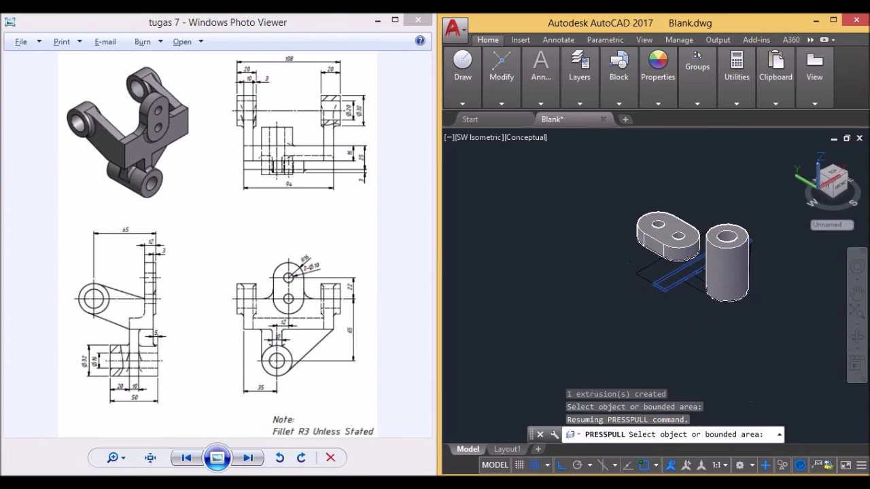
{"action": "scroll", "coordinate": [645, 231], "scroll_direction": "up", "scroll_amount": 2}
- Extrude the base area under the oval block 9 units
{"action": "left_click", "coordinate": [652, 268]}
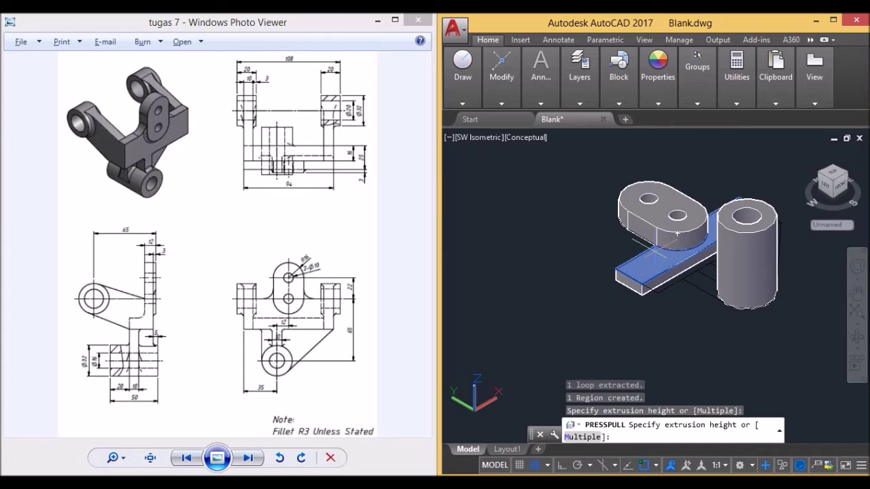
{"action": "scroll", "coordinate": [662, 229], "scroll_direction": "up", "scroll_amount": 1}
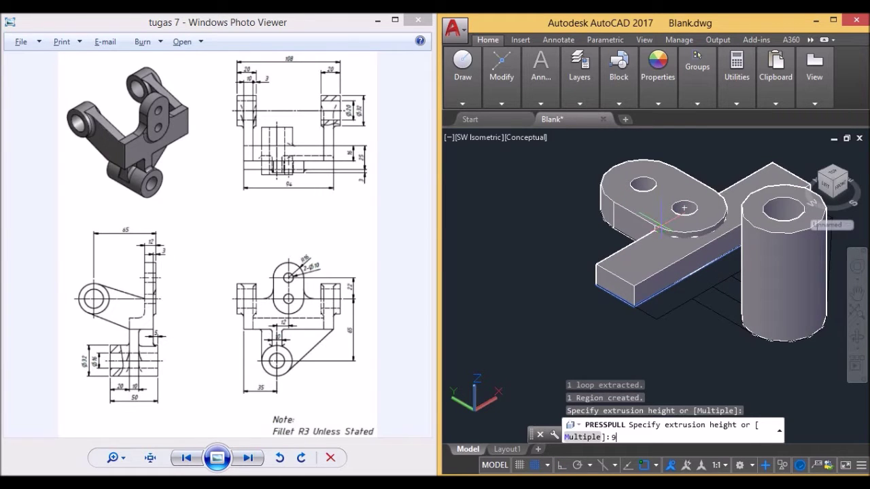
{"action": "type", "text": "9"}
{"action": "key", "text": "Return"}
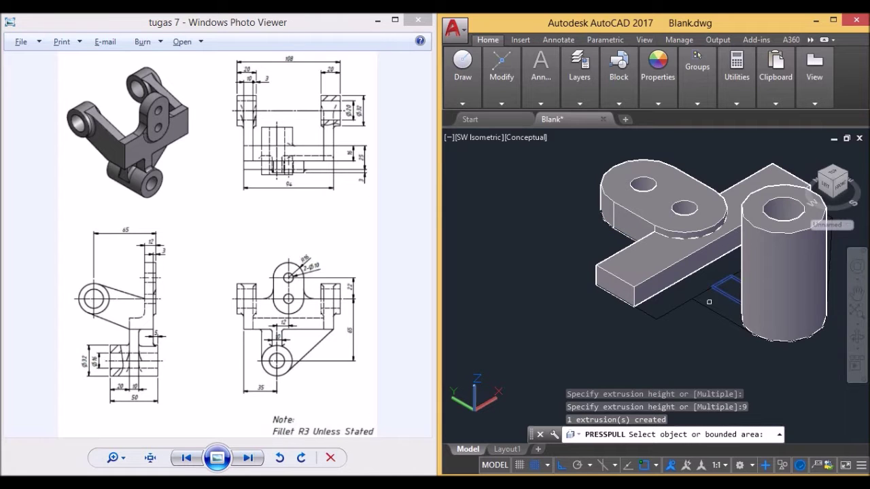
- Extrude the bar's area 25 units
{"action": "left_click", "coordinate": [678, 305]}
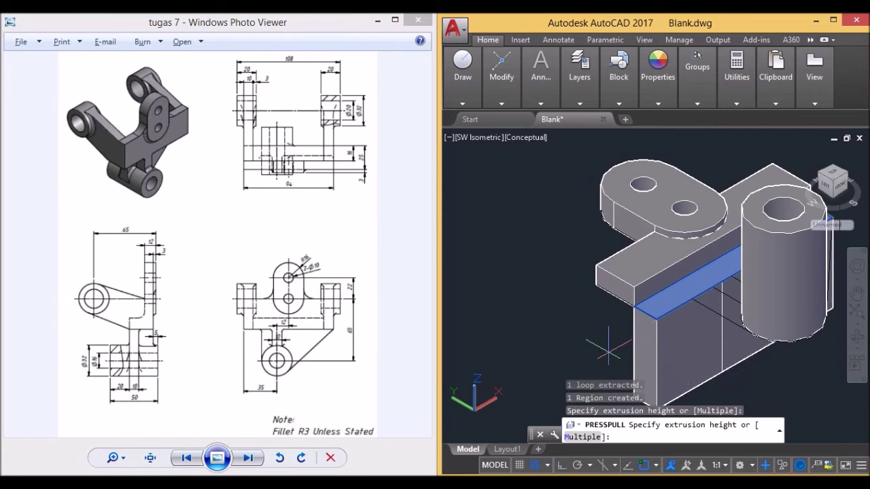
{"action": "middle_click_drag", "start_coordinate": [608, 350], "coordinate": [624, 285]}
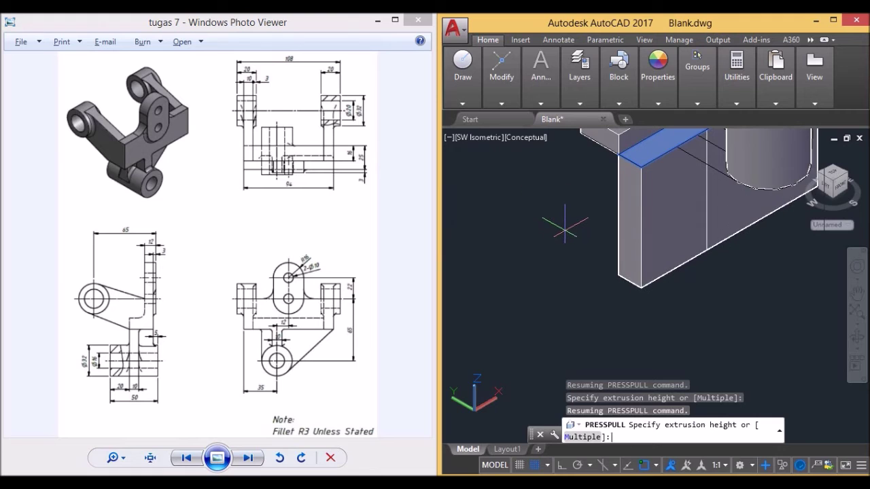
{"action": "type", "text": "25"}
{"action": "key", "text": "Return"}
{"action": "middle_click_drag", "start_coordinate": [659, 187], "coordinate": [679, 316]}
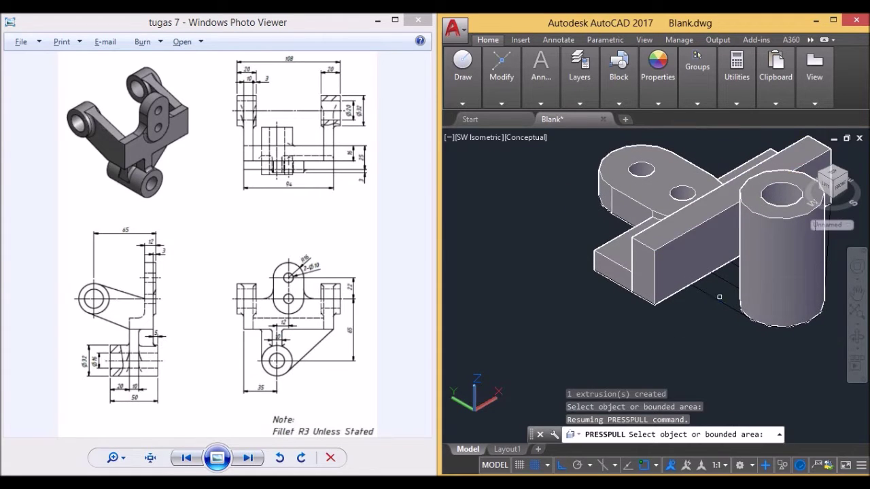
- Extrude the small rib area in front of the cylinder 10 units
{"action": "left_click", "coordinate": [721, 278]}
{"action": "type", "text": "10"}
{"action": "key", "text": "Return"}
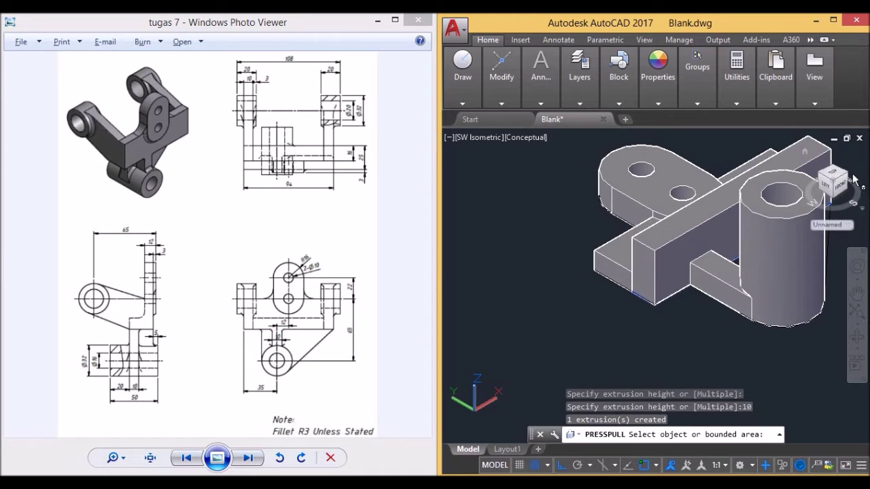
{"action": "left_click", "coordinate": [854, 178]}
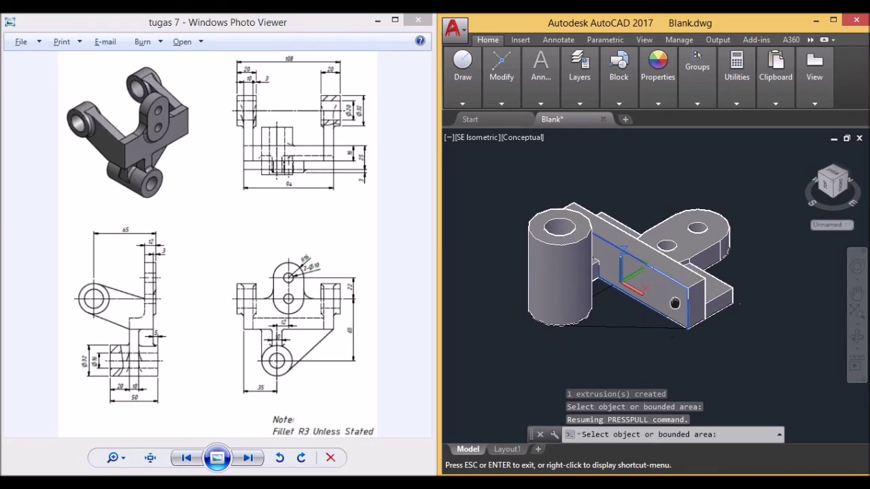
- Press-pull the bounded area beside the cylinder 25 units
{"action": "left_click", "coordinate": [604, 283]}
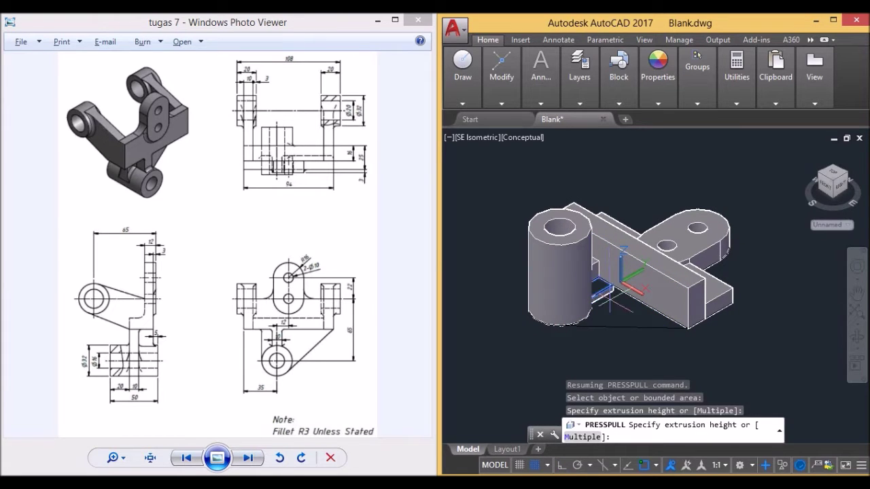
{"action": "key", "text": "Escape"}
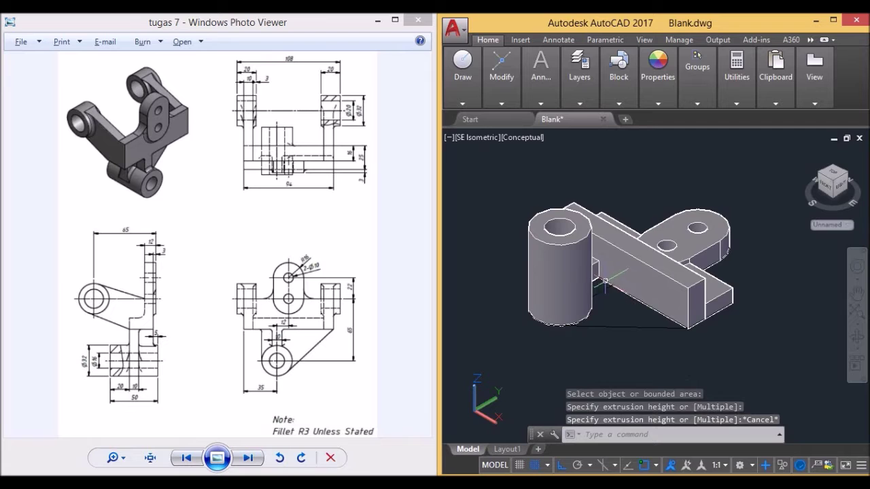
{"action": "left_click", "coordinate": [577, 275]}
{"action": "type", "text": "pres"}
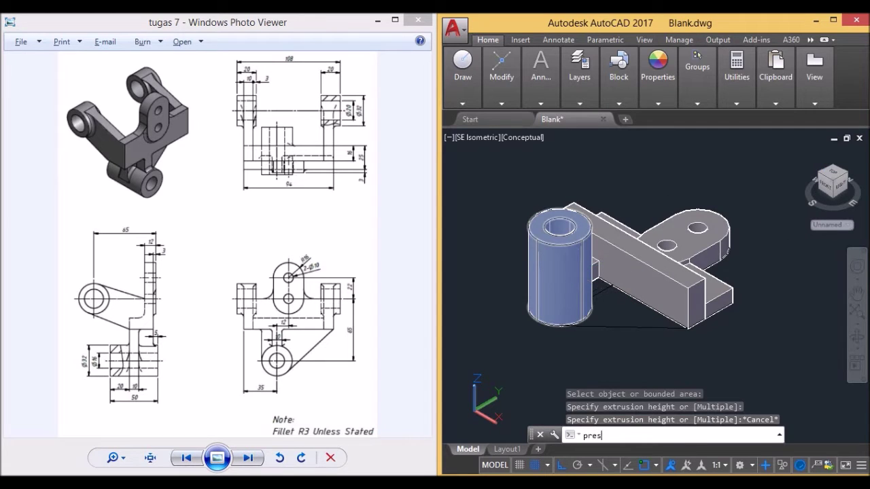
{"action": "key", "text": "Return"}
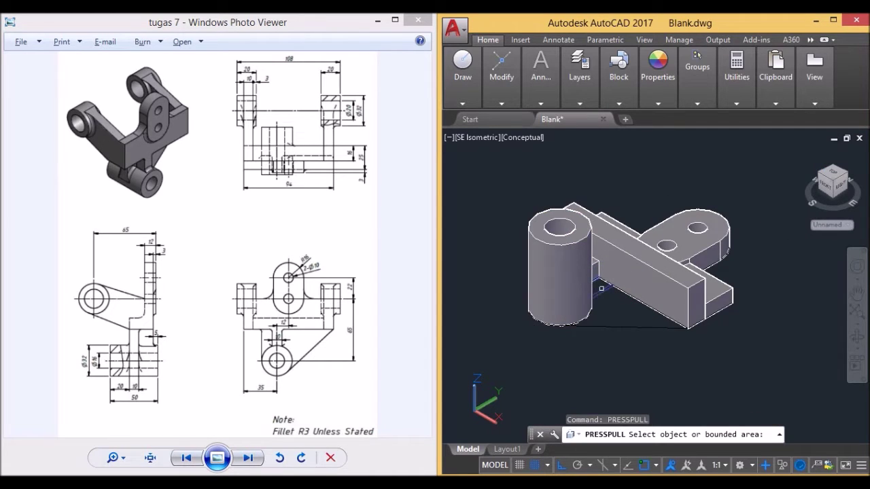
{"action": "left_click", "coordinate": [597, 284]}
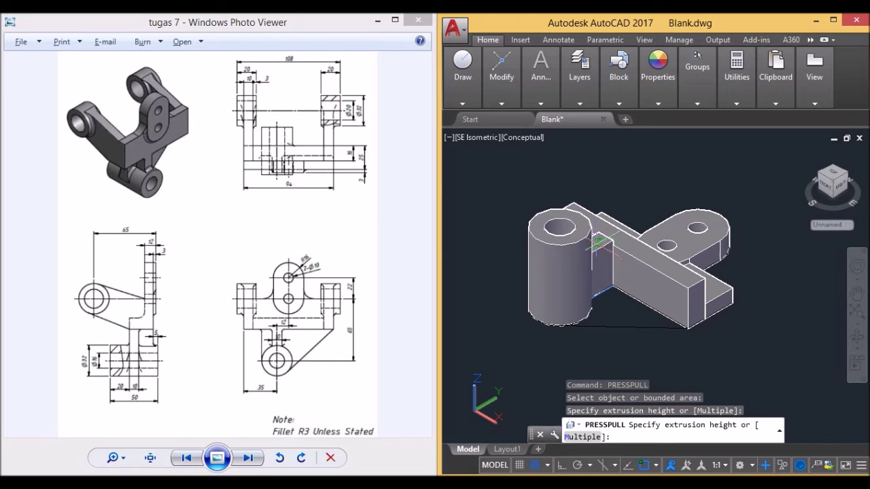
{"action": "type", "text": "2"}
{"action": "key", "text": "Return"}
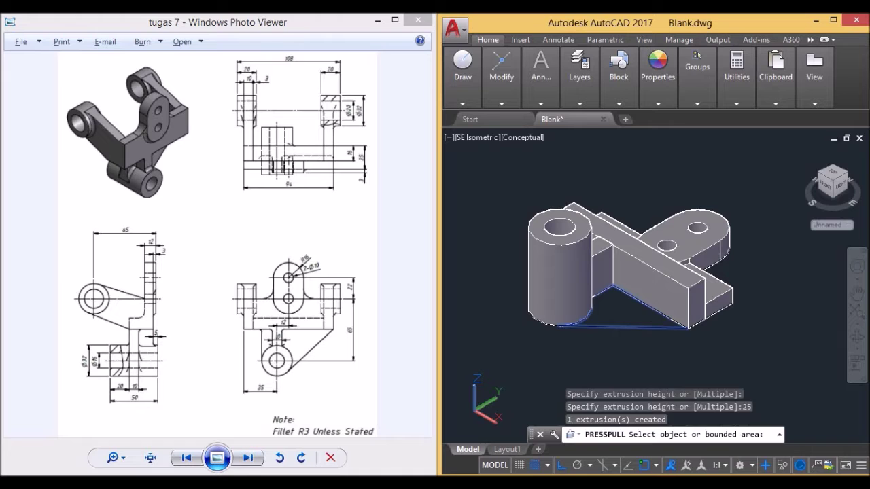
- Extrude the triangular area 10 units to form the web
{"action": "left_click", "coordinate": [612, 313]}
{"action": "type", "text": "1"}
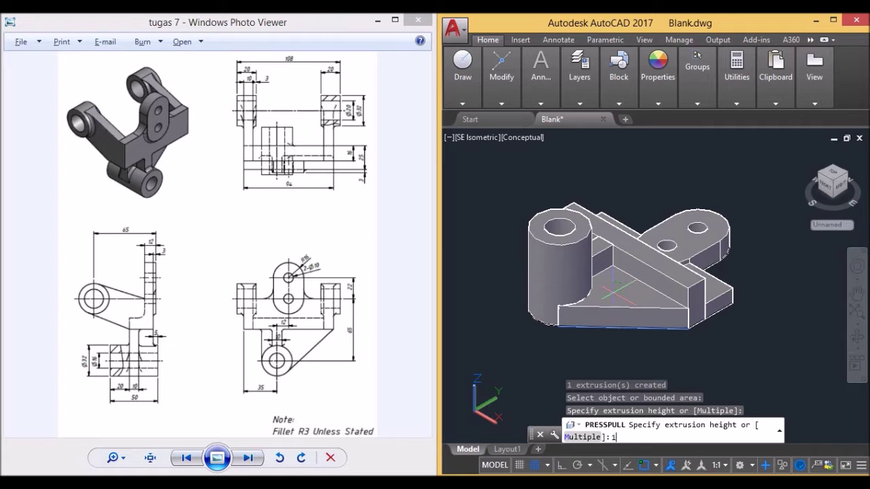
{"action": "type", "text": "0"}
{"action": "key", "text": "Return"}
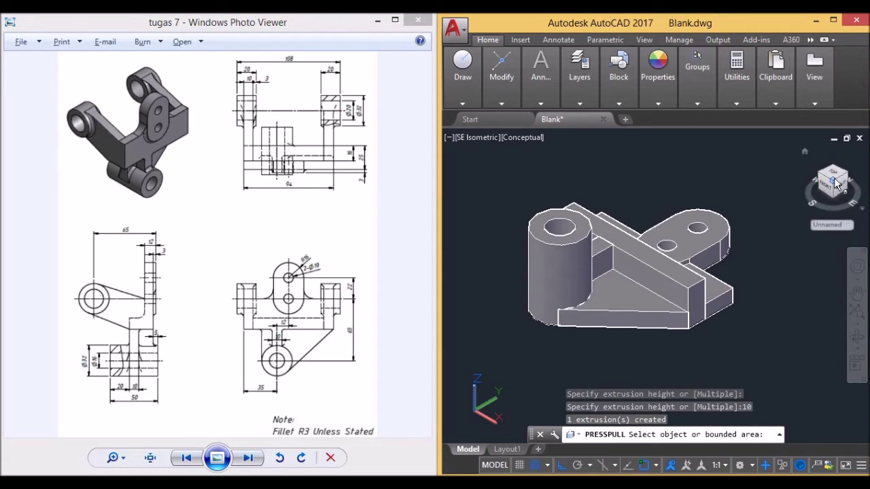
{"action": "key", "text": "Return"}
{"action": "left_click", "coordinate": [821, 178]}
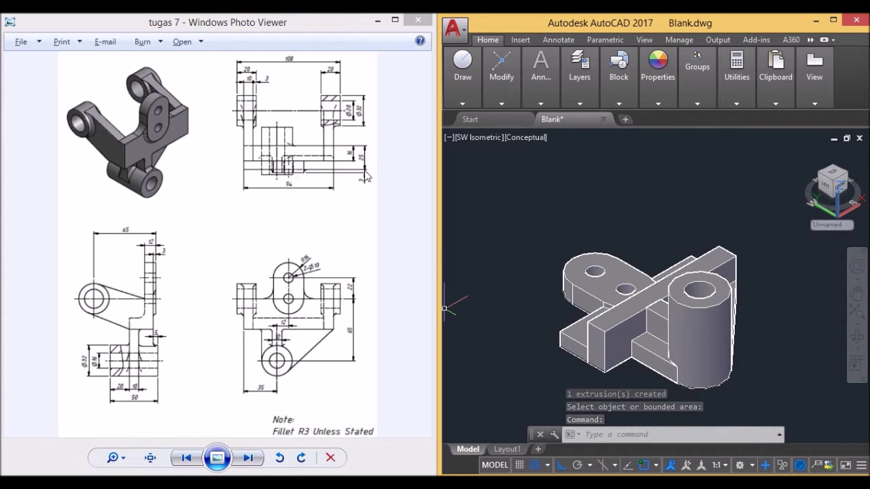
- Start moving the long bar from a base point, then cancel the move
{"action": "middle_click_drag", "start_coordinate": [649, 347], "coordinate": [667, 316]}
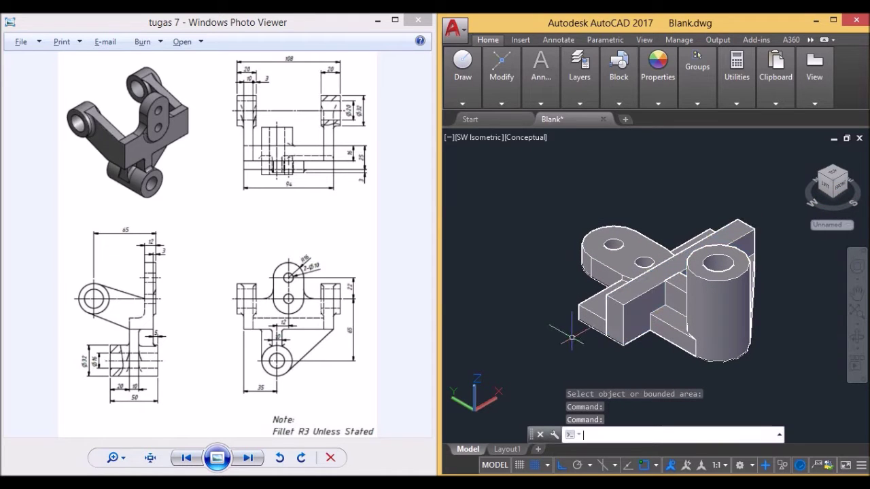
{"action": "type", "text": "move"}
{"action": "key", "text": "Return"}
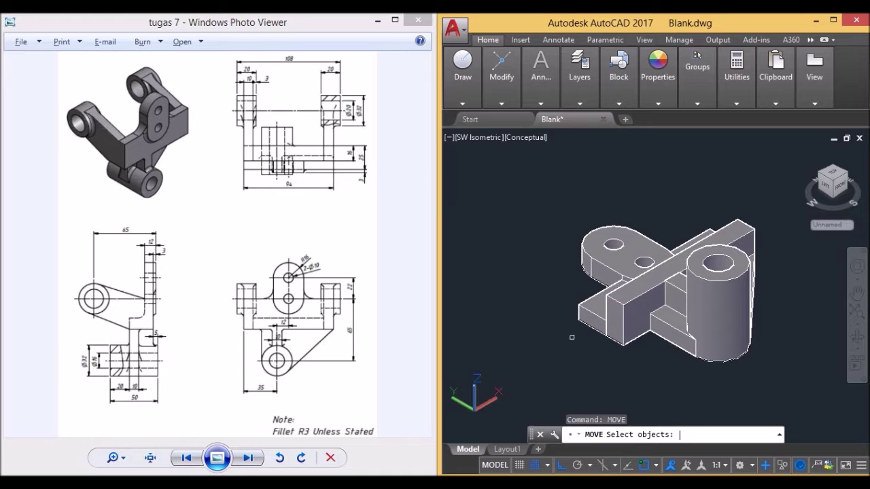
{"action": "left_click", "coordinate": [619, 313]}
{"action": "key", "text": "Return"}
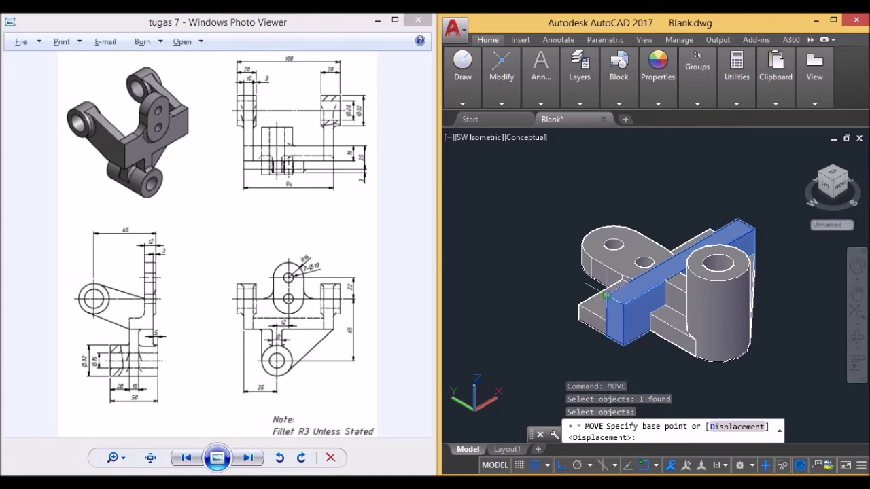
{"action": "left_click", "coordinate": [607, 297]}
{"action": "scroll", "coordinate": [611, 309], "scroll_direction": "up", "scroll_amount": 4}
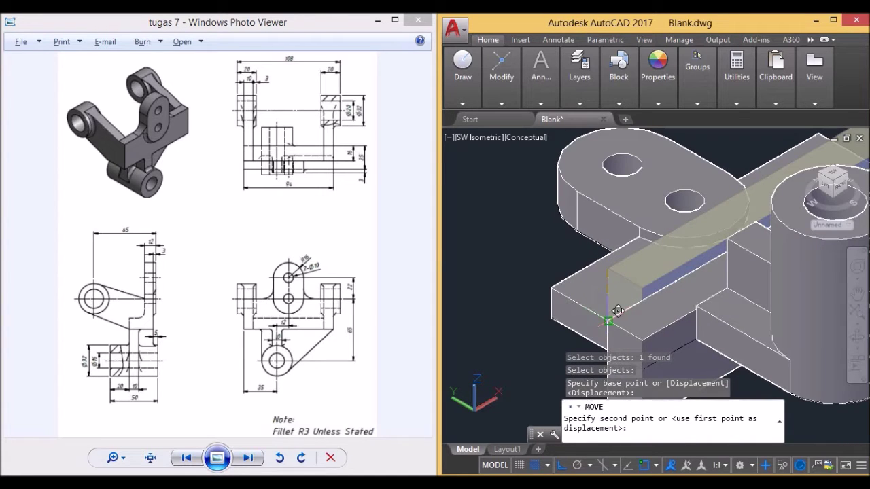
{"action": "key", "text": "Escape"}
{"action": "mouse_move", "coordinate": [731, 340]}
{"action": "middle_mouse_down"}
{"action": "mouse_move", "coordinate": [709, 293]}
{"action": "mouse_move", "coordinate": [696, 314]}
{"action": "middle_mouse_up"}
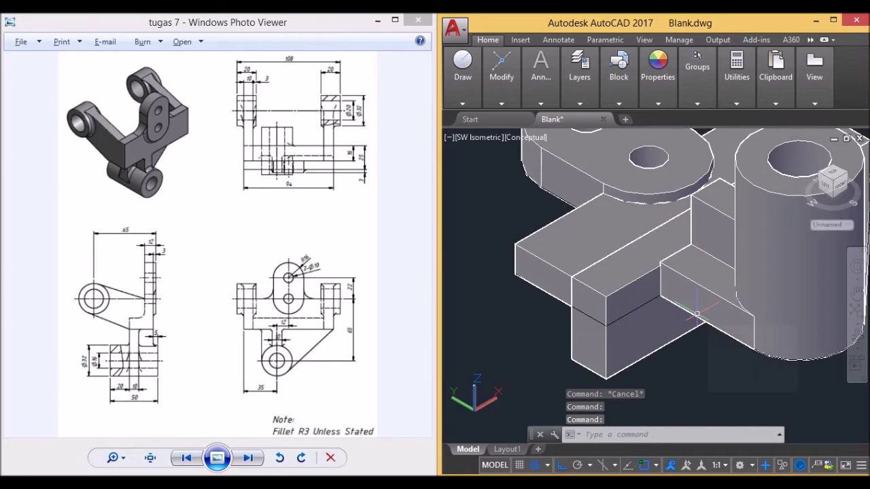
- Select the small block beside the cylinder for a move, then cancel it
{"action": "type", "text": "move"}
{"action": "key", "text": "Return"}
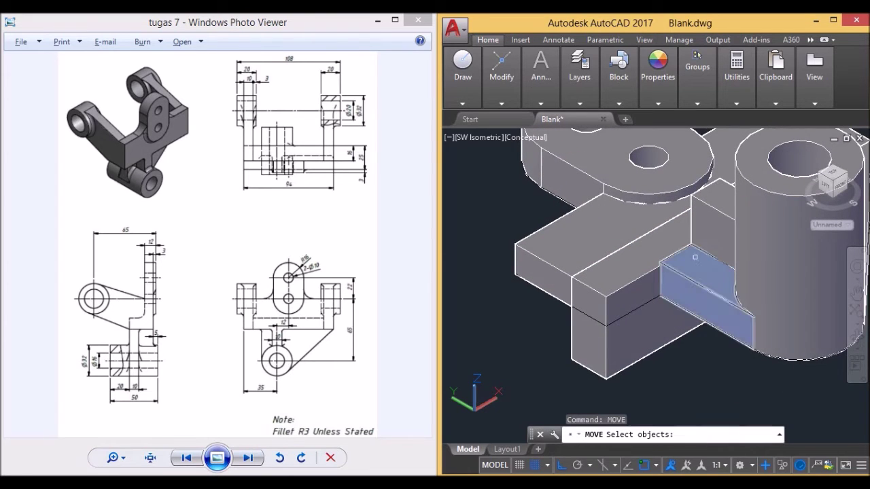
{"action": "left_click", "coordinate": [714, 209]}
{"action": "key", "text": "Return"}
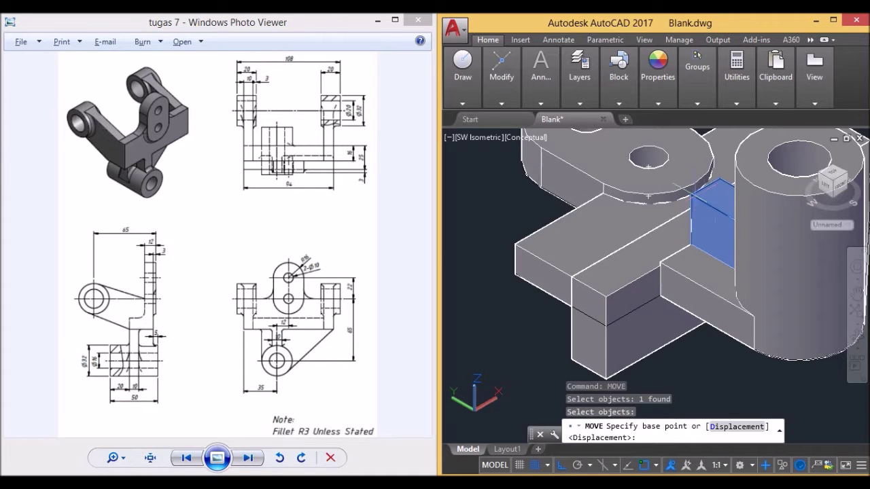
{"action": "left_click", "coordinate": [691, 195]}
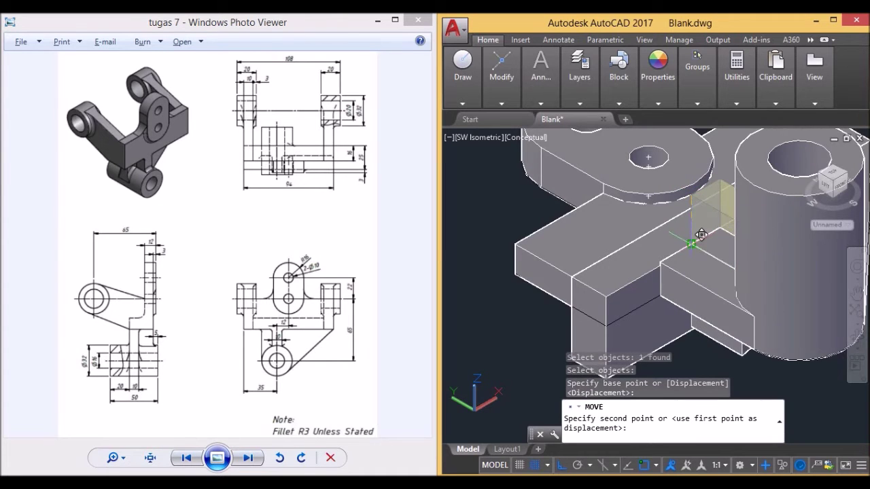
{"action": "key", "text": "Escape"}
{"action": "scroll", "coordinate": [723, 301], "scroll_direction": "down", "scroll_amount": 2}
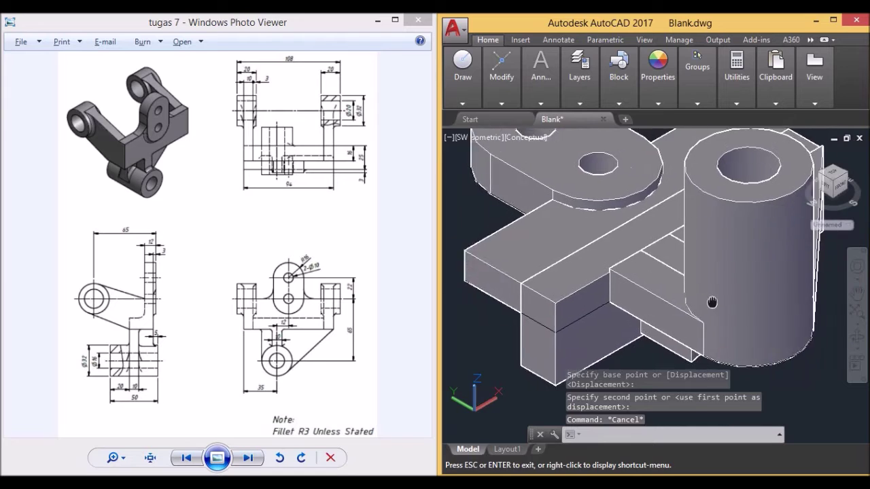
{"action": "scroll", "coordinate": [685, 301], "scroll_direction": "down", "scroll_amount": 2}
- Move the small block straight down 12.5 units along -Z
{"action": "key", "text": "Return"}
{"action": "left_click", "coordinate": [632, 299]}
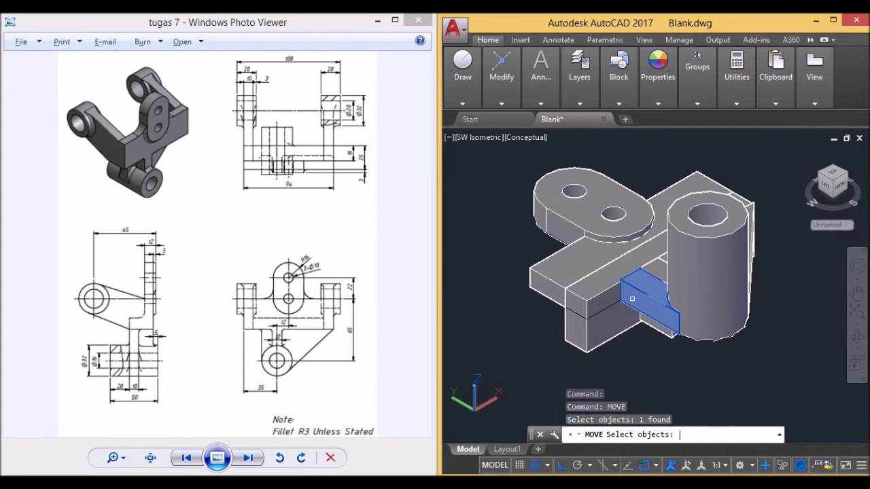
{"action": "key", "text": "Return"}
{"action": "scroll", "coordinate": [624, 304], "scroll_direction": "up", "scroll_amount": 2}
{"action": "scroll", "coordinate": [629, 305], "scroll_direction": "up", "scroll_amount": 2}
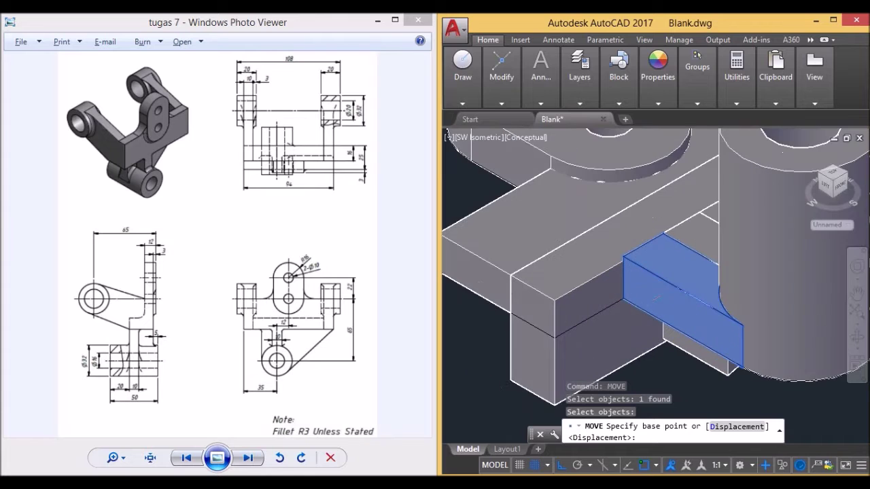
{"action": "left_click", "coordinate": [624, 299]}
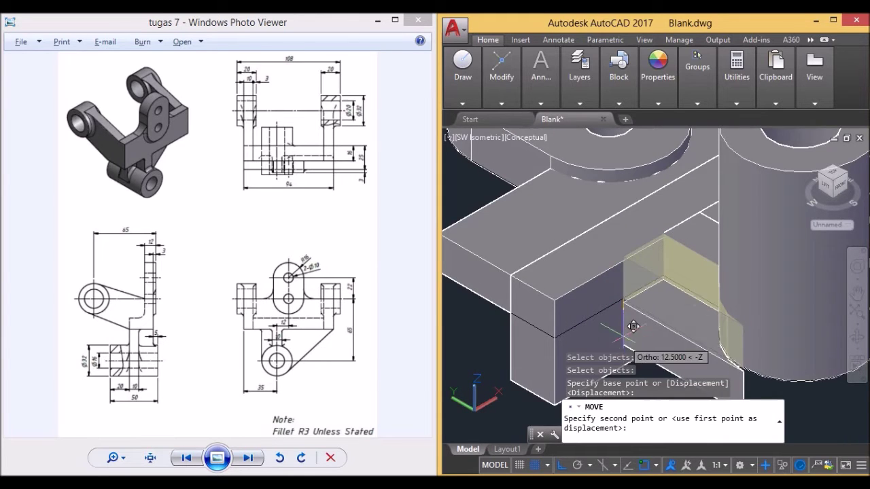
{"action": "middle_click_drag", "start_coordinate": [631, 347], "coordinate": [624, 290]}
{"action": "left_click", "coordinate": [623, 293]}
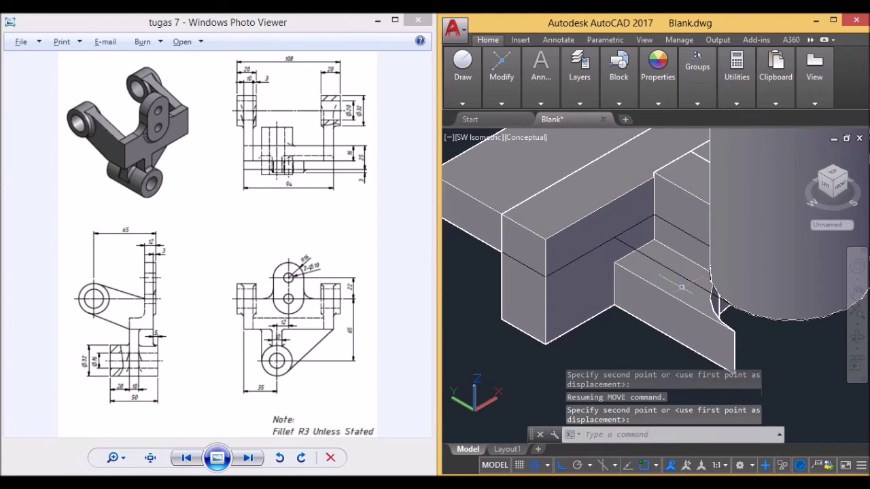
{"action": "middle_click_drag", "start_coordinate": [622, 293], "coordinate": [549, 317]}
{"action": "scroll", "coordinate": [649, 286], "scroll_direction": "down", "scroll_amount": 3}
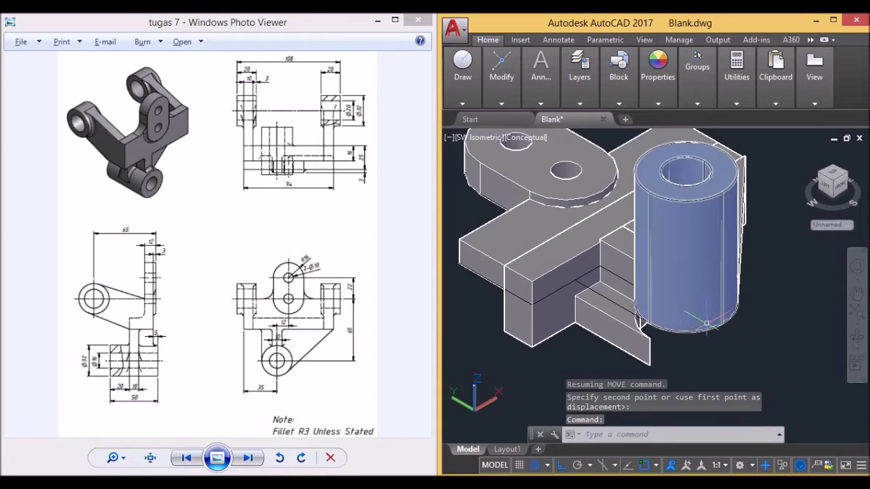
{"action": "middle_click_drag", "start_coordinate": [699, 351], "coordinate": [676, 327]}
{"action": "key", "text": "Escape"}
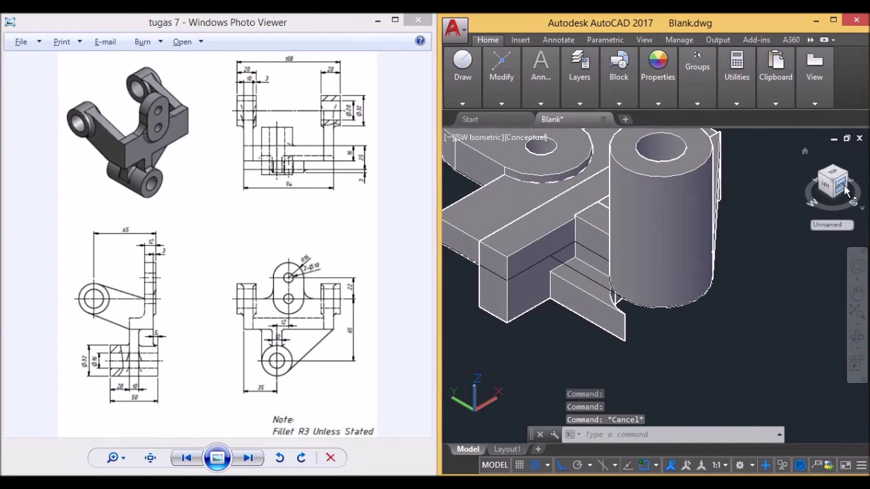
{"action": "left_click", "coordinate": [848, 178]}
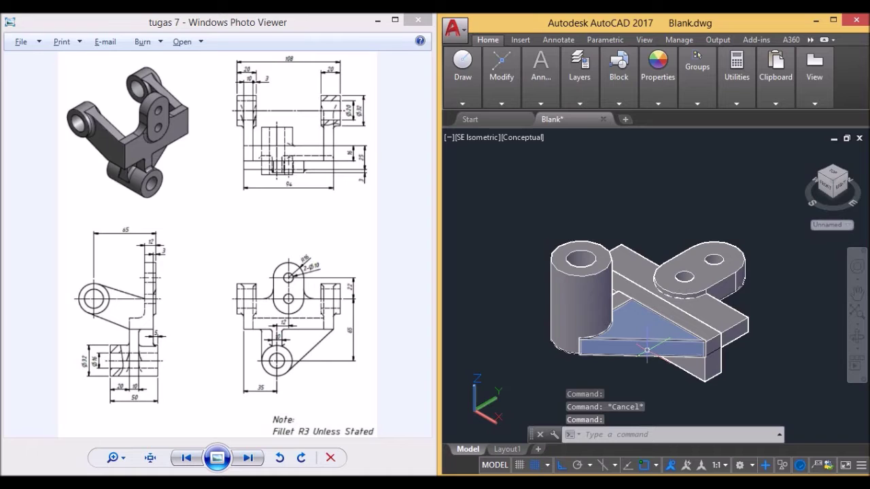
- Move the triangular rib from its corner about 12.25 units down along -Z
{"action": "type", "text": "move"}
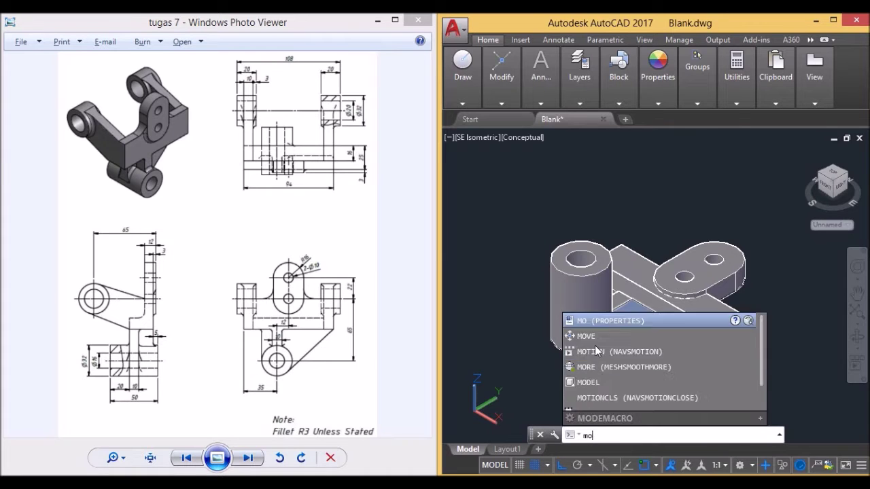
{"action": "key", "text": "Return"}
{"action": "left_click", "coordinate": [640, 338]}
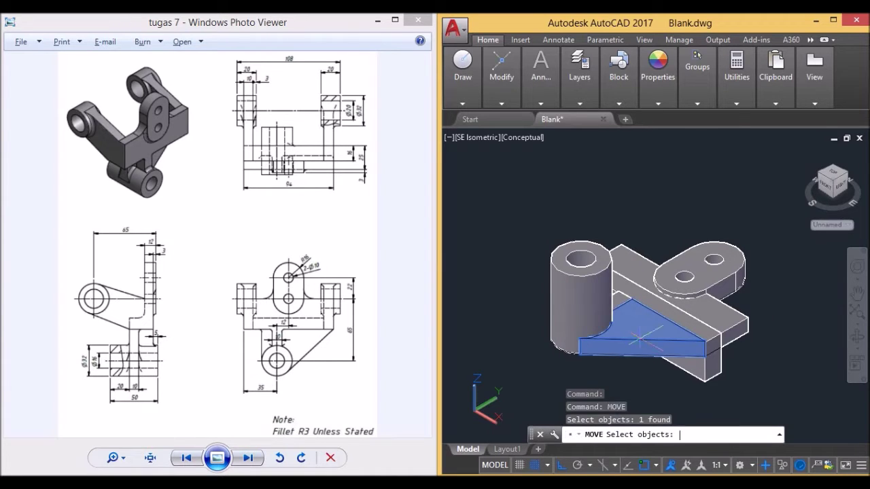
{"action": "key", "text": "Return"}
{"action": "scroll", "coordinate": [703, 358], "scroll_direction": "up", "scroll_amount": 2}
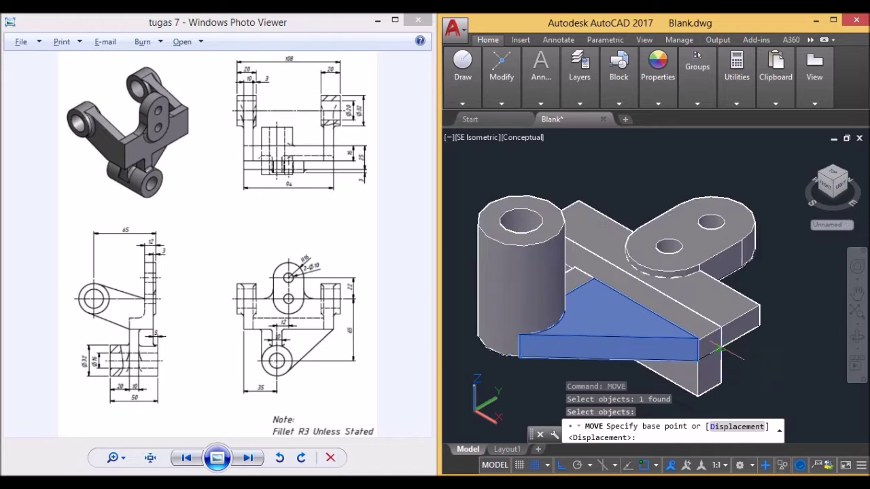
{"action": "scroll", "coordinate": [693, 364], "scroll_direction": "up", "scroll_amount": 2}
{"action": "left_click", "coordinate": [687, 367]}
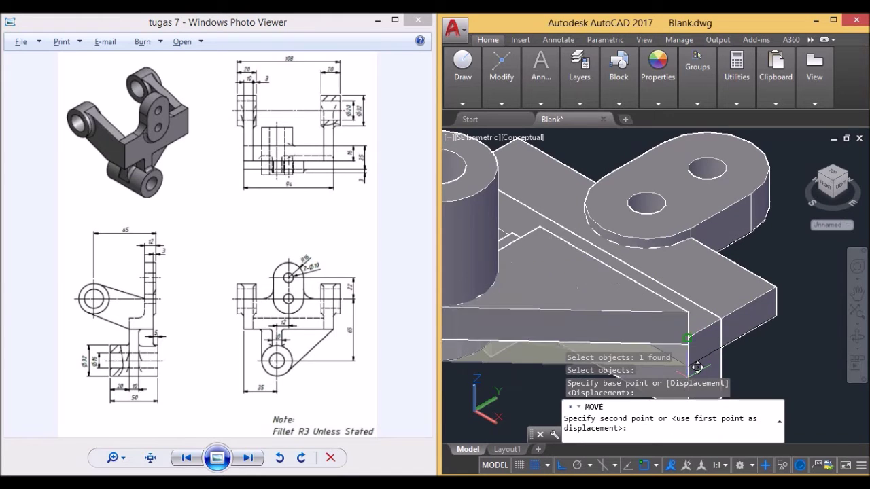
{"action": "scroll", "coordinate": [700, 336], "scroll_direction": "up", "scroll_amount": 2}
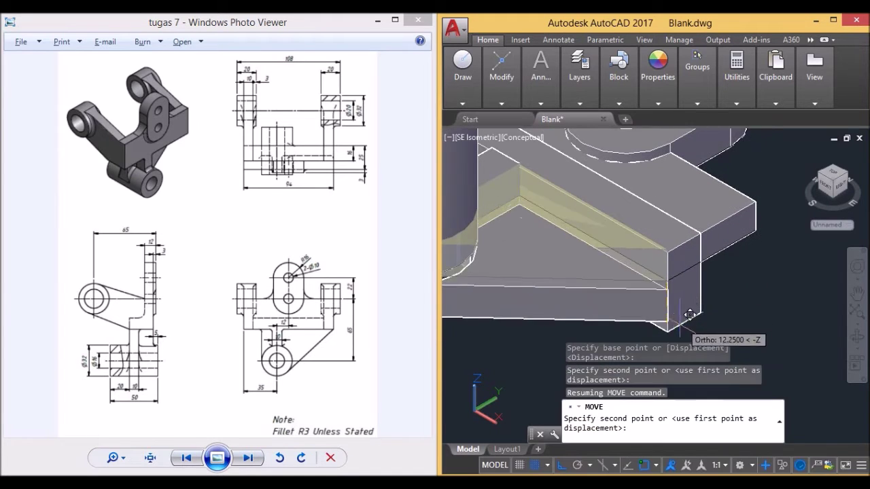
{"action": "left_click", "coordinate": [668, 331]}
{"action": "scroll", "coordinate": [666, 319], "scroll_direction": "down", "scroll_amount": 2}
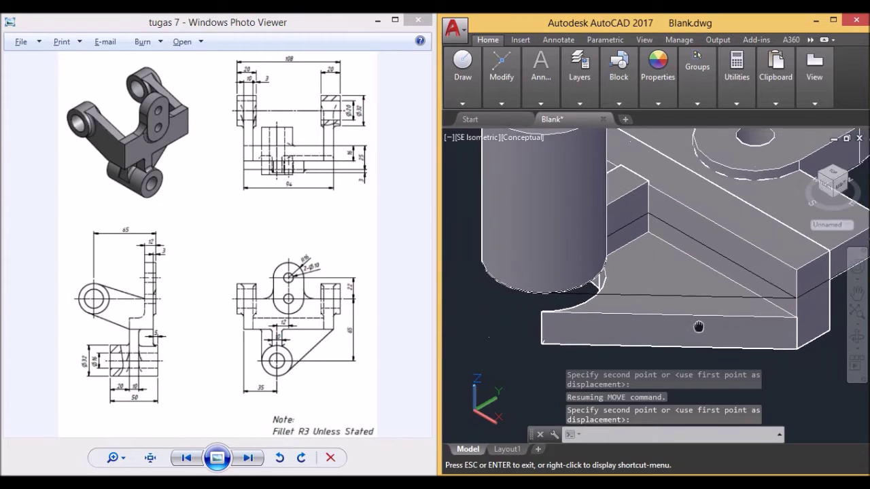
{"action": "scroll", "coordinate": [663, 299], "scroll_direction": "down", "scroll_amount": 2}
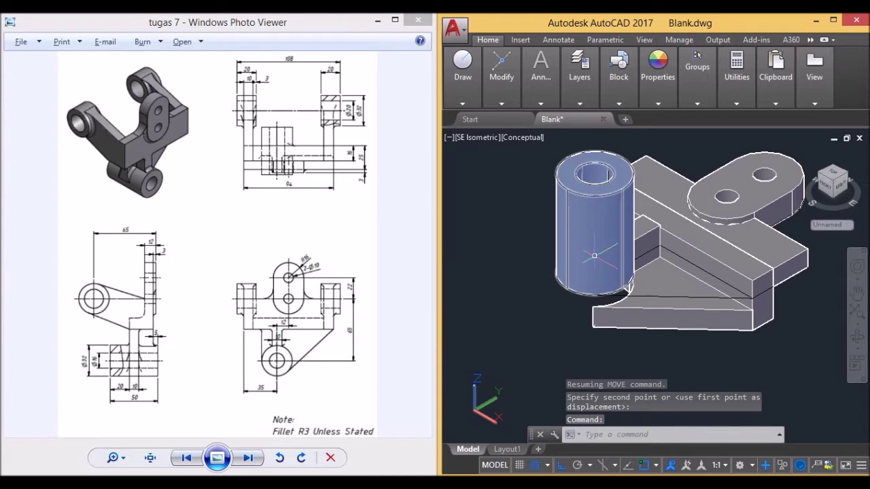
{"action": "left_click", "coordinate": [523, 137]}
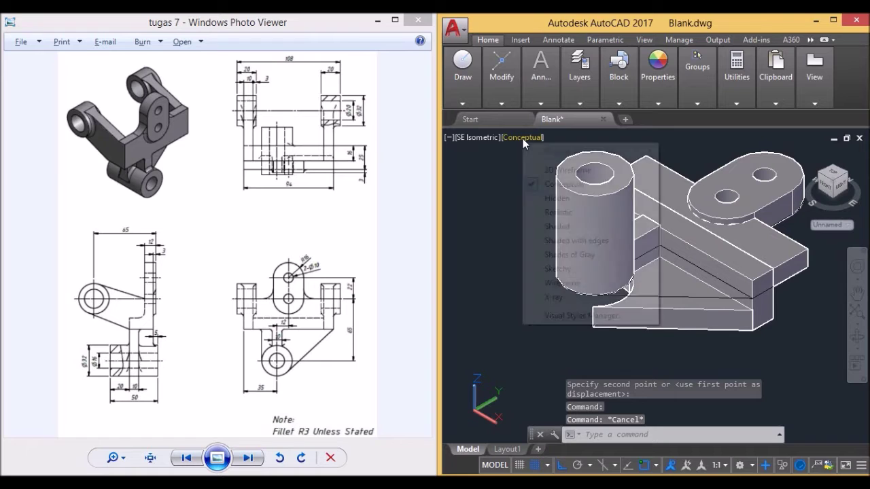
- Switch to 2D Wireframe and draw a 5-unit guide line
{"action": "left_click", "coordinate": [544, 168]}
{"action": "scroll", "coordinate": [620, 213], "scroll_direction": "up", "scroll_amount": 3}
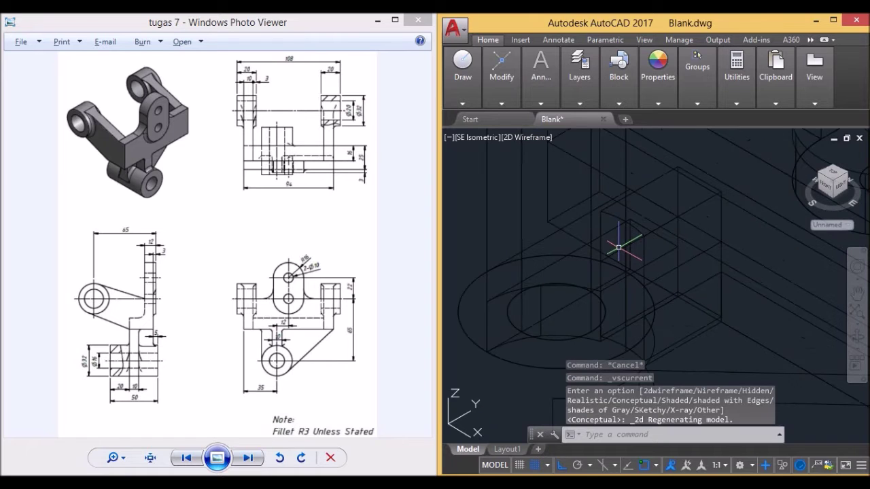
{"action": "type", "text": "lin"}
{"action": "key", "text": "Return"}
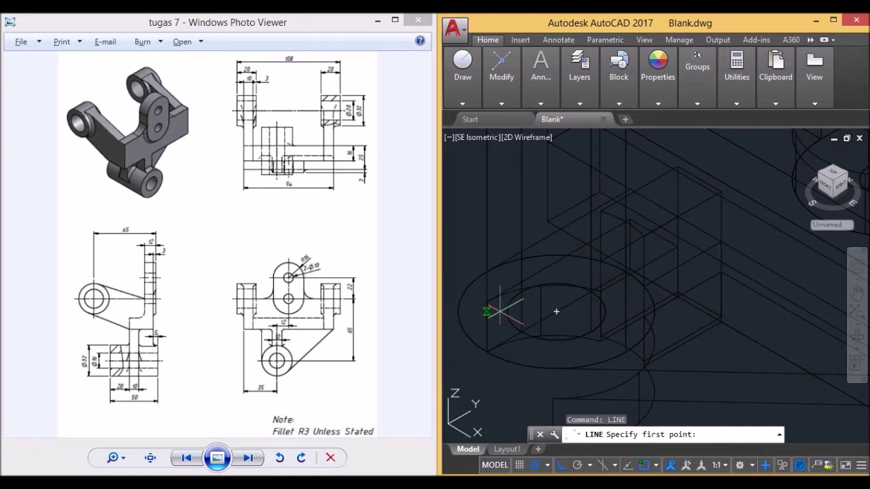
{"action": "left_click", "coordinate": [624, 220]}
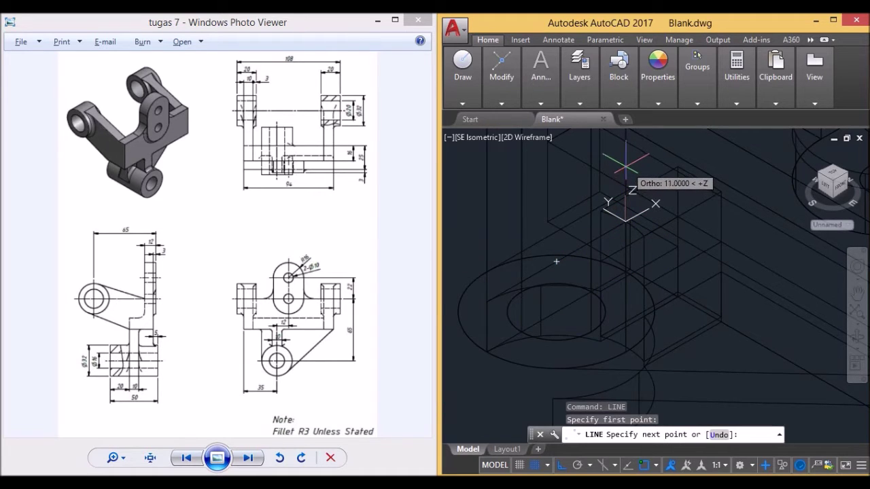
{"action": "type", "text": "5"}
{"action": "key", "text": "Return"}
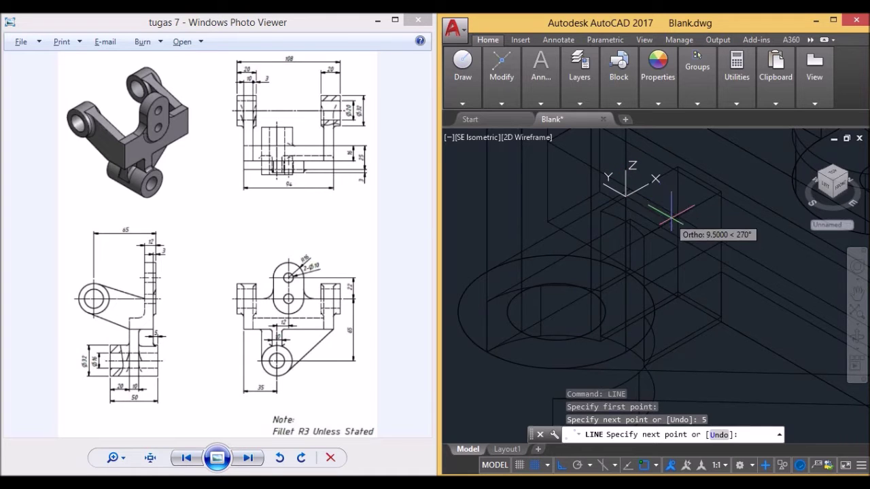
{"action": "key", "text": "Escape"}
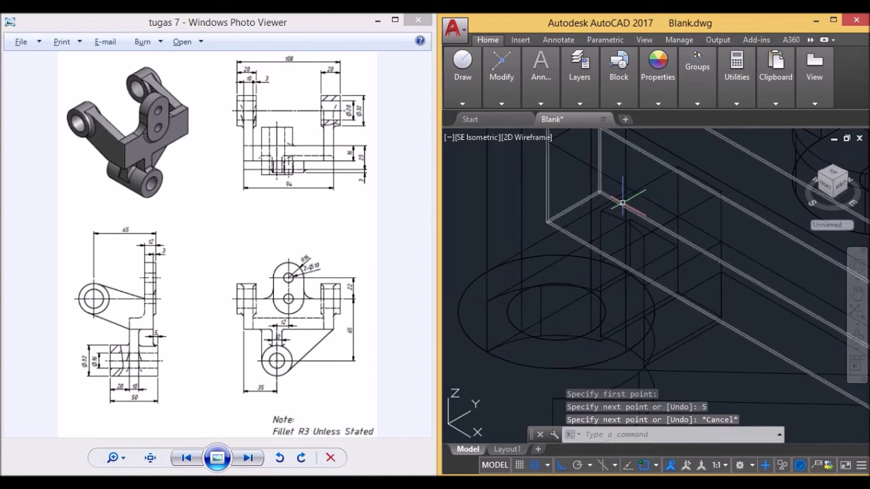
- Move the bored cylinder from its base point to the guide line's end
{"action": "scroll", "coordinate": [627, 204], "scroll_direction": "down", "scroll_amount": 2}
{"action": "type", "text": "move"}
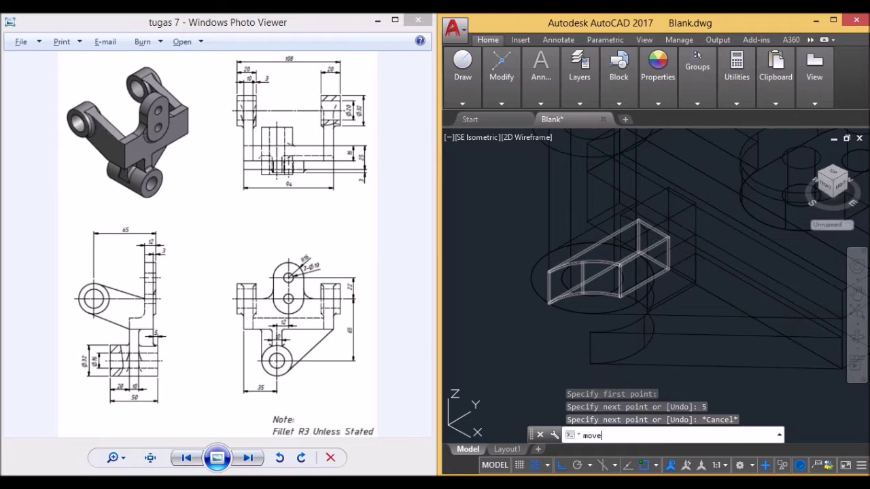
{"action": "key", "text": "Return"}
{"action": "scroll", "coordinate": [646, 217], "scroll_direction": "down", "scroll_amount": 2}
{"action": "left_click", "coordinate": [620, 183]}
{"action": "key", "text": "Return"}
{"action": "scroll", "coordinate": [660, 165], "scroll_direction": "up", "scroll_amount": 4}
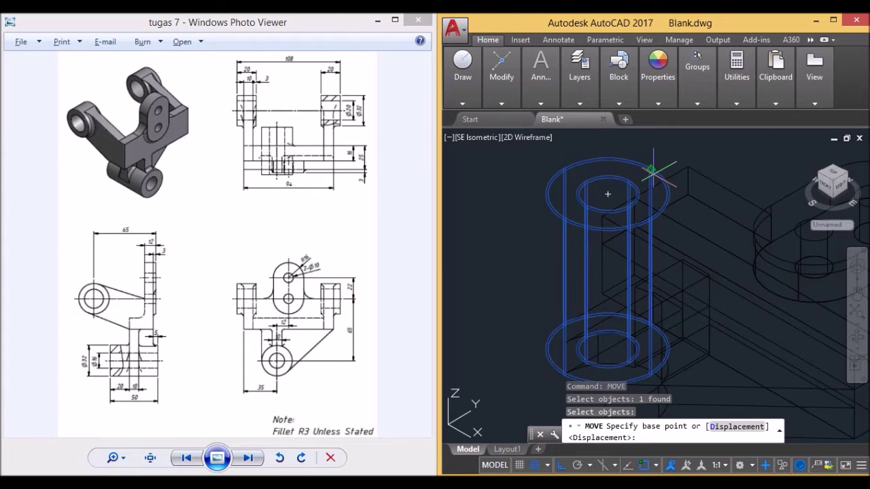
{"action": "left_click", "coordinate": [659, 167]}
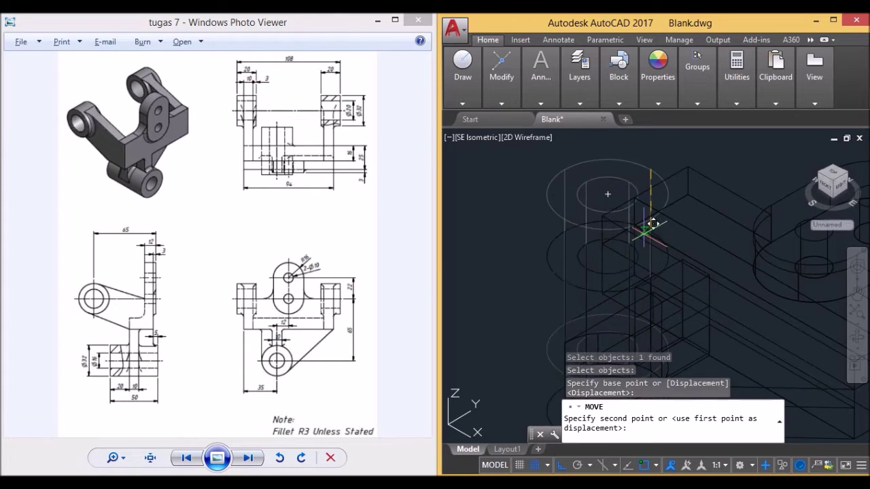
{"action": "left_click", "coordinate": [661, 282]}
{"action": "middle_click_drag", "start_coordinate": [690, 309], "coordinate": [689, 280]}
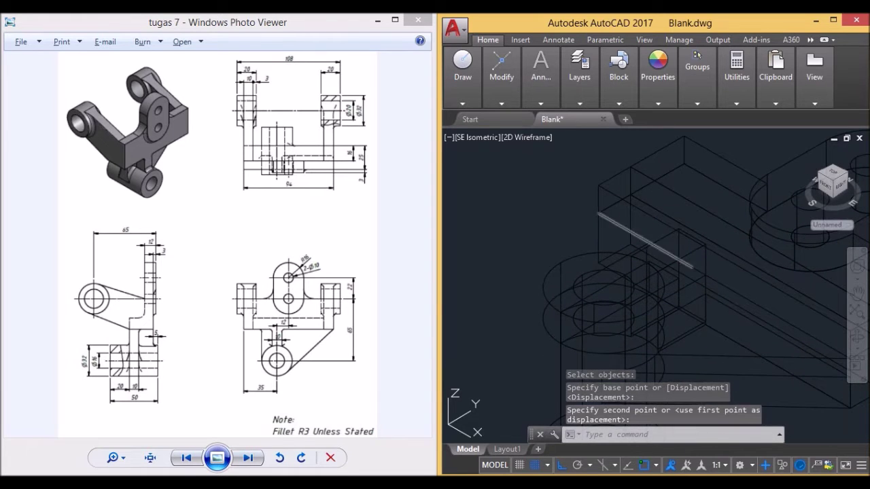
- Set the visual style to Conceptual and turn to SW Isometric
{"action": "key", "text": "Escape"}
{"action": "left_click", "coordinate": [520, 138]}
{"action": "left_click", "coordinate": [545, 184]}
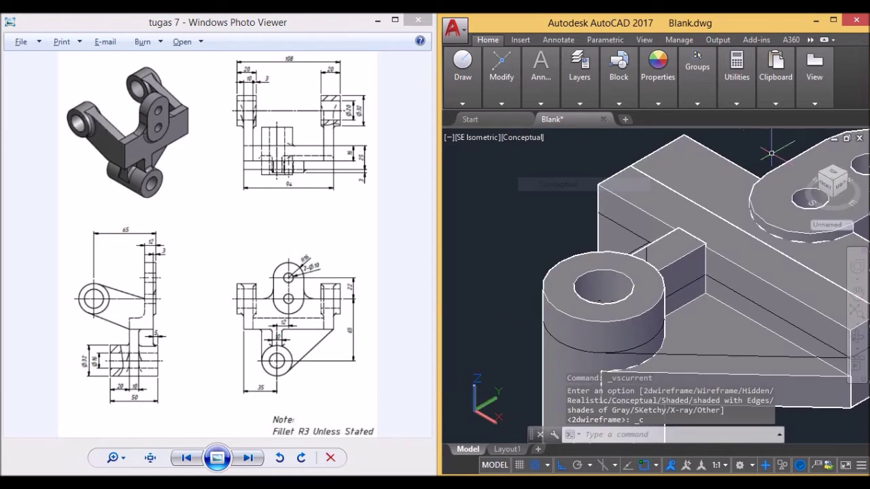
{"action": "left_click", "coordinate": [814, 184]}
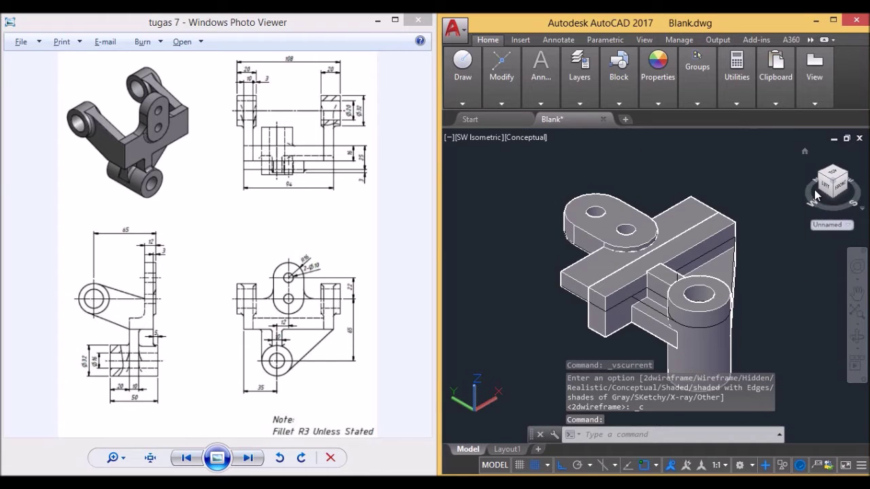
- Orbit to the Left view, then back to an isometric angle and zoom in
{"action": "left_click_drag", "start_coordinate": [822, 194], "coordinate": [841, 187]}
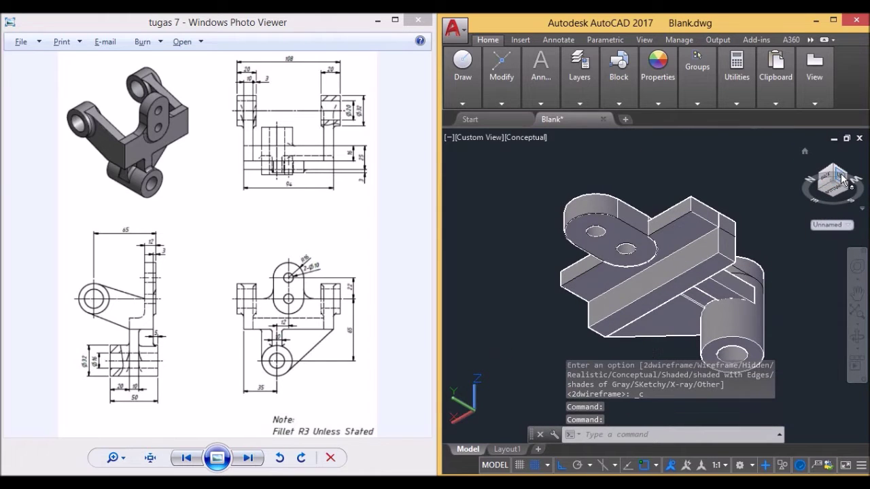
{"action": "left_click", "coordinate": [843, 178]}
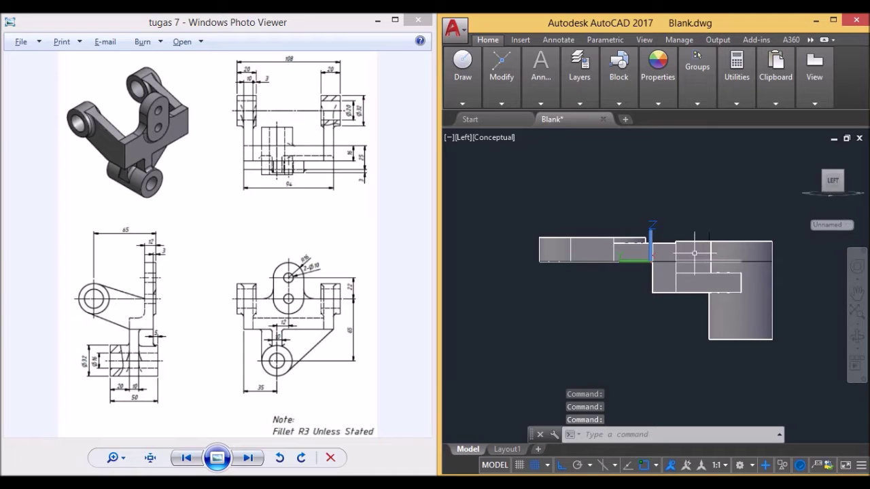
{"action": "scroll", "coordinate": [720, 251], "scroll_direction": "up", "scroll_amount": 1}
{"action": "scroll", "coordinate": [698, 252], "scroll_direction": "up", "scroll_amount": 1}
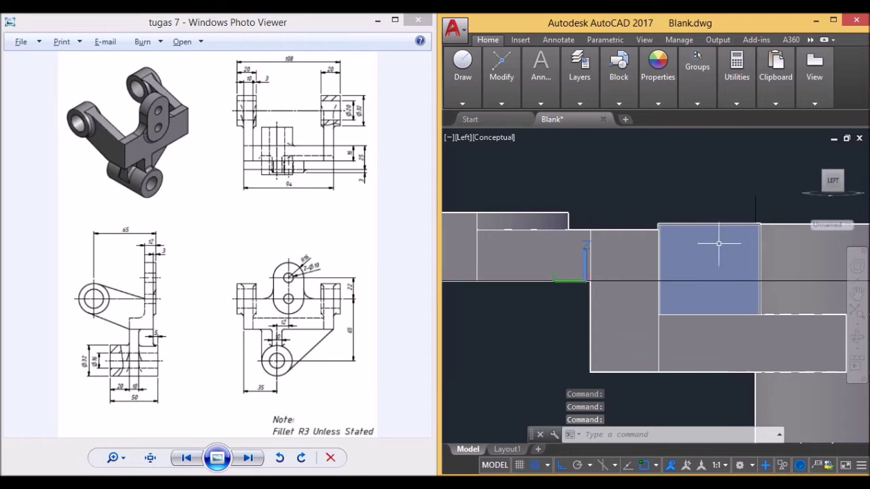
{"action": "middle_click_drag", "start_coordinate": [698, 252], "coordinate": [745, 257], "text": "shift"}
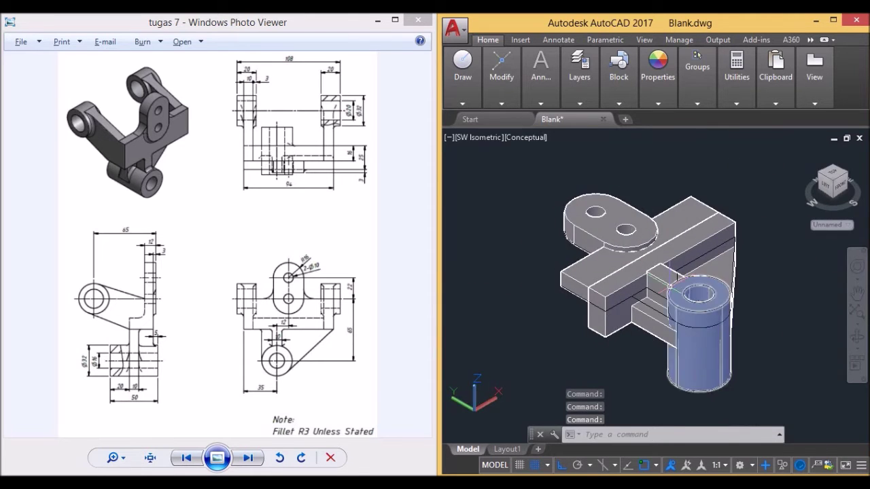
{"action": "scroll", "coordinate": [676, 274], "scroll_direction": "up", "scroll_amount": 2}
{"action": "scroll", "coordinate": [676, 274], "scroll_direction": "up", "scroll_amount": 1}
{"action": "scroll", "coordinate": [676, 274], "scroll_direction": "up", "scroll_amount": 1}
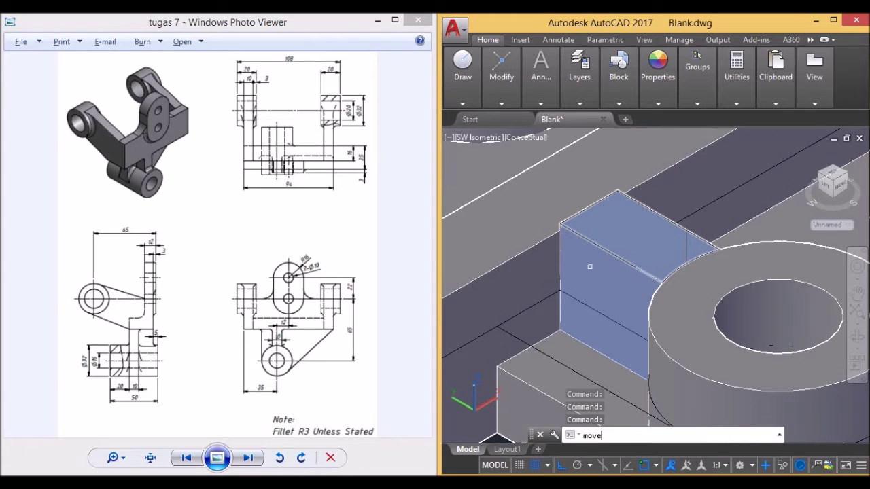
- Abandon a trial move of the small block and erase the stray short vertical line
{"action": "key", "text": "Return"}
{"action": "left_click", "coordinate": [574, 239]}
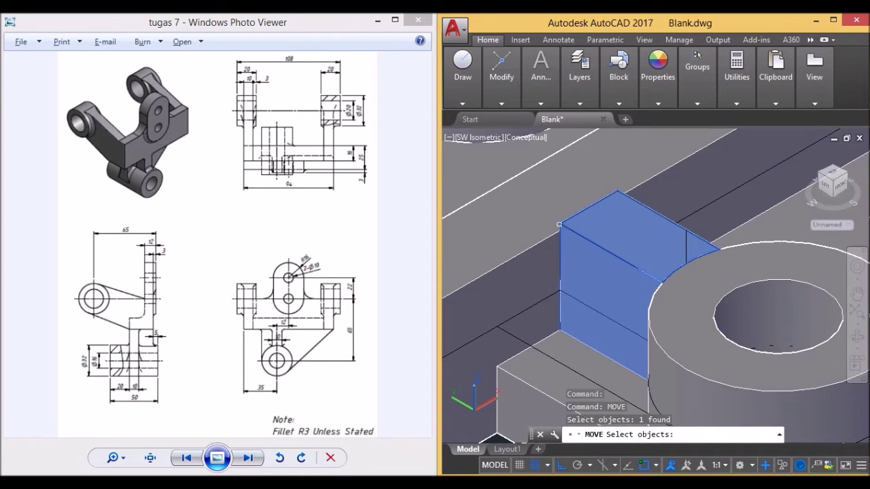
{"action": "key", "text": "Return"}
{"action": "left_click", "coordinate": [558, 223]}
{"action": "scroll", "coordinate": [652, 252], "scroll_direction": "down", "scroll_amount": 2}
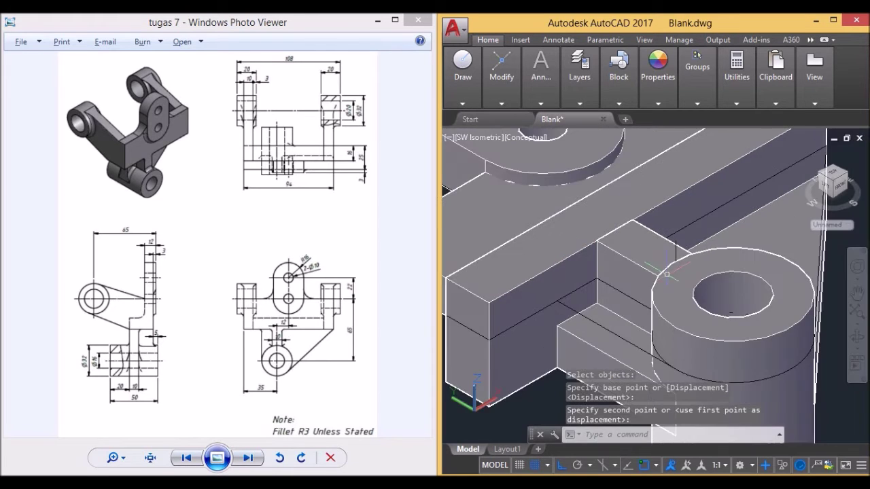
{"action": "key", "text": "Escape"}
{"action": "scroll", "coordinate": [673, 272], "scroll_direction": "up", "scroll_amount": 3}
{"action": "left_click", "coordinate": [672, 226]}
{"action": "key", "text": "Delete"}
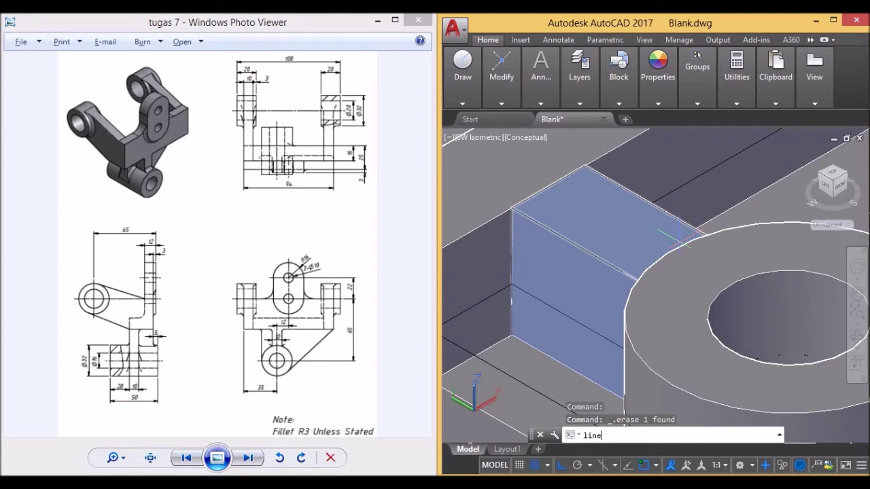
- Draw a 5-unit line from the block edge
{"action": "key", "text": "Return"}
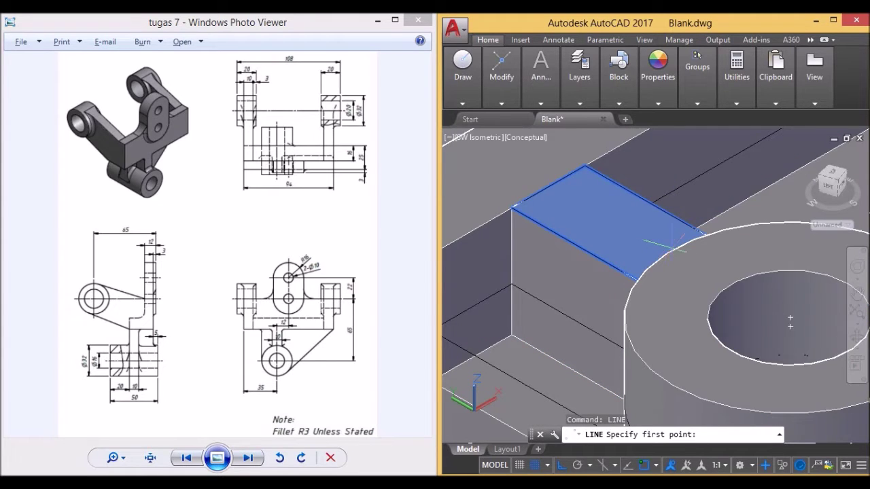
{"action": "left_click", "coordinate": [672, 250]}
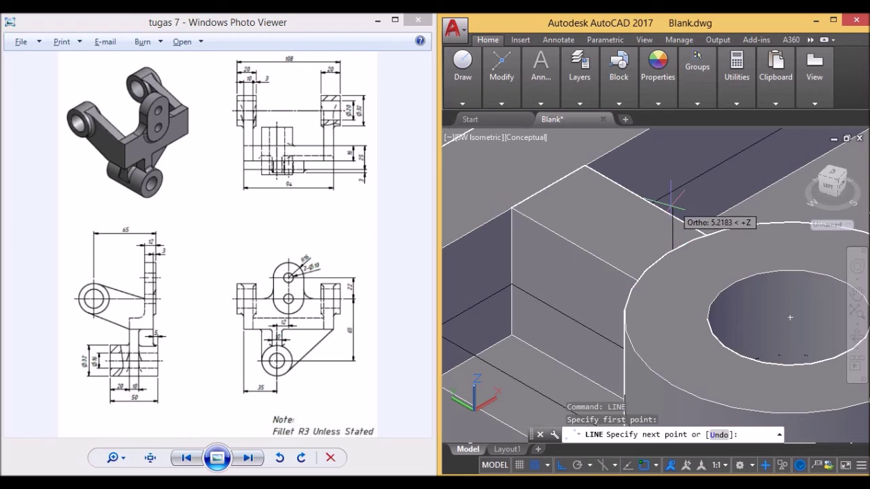
{"action": "type", "text": "5"}
{"action": "key", "text": "Return"}
{"action": "key", "text": "Escape"}
{"action": "scroll", "coordinate": [686, 258], "scroll_direction": "down", "scroll_amount": 3}
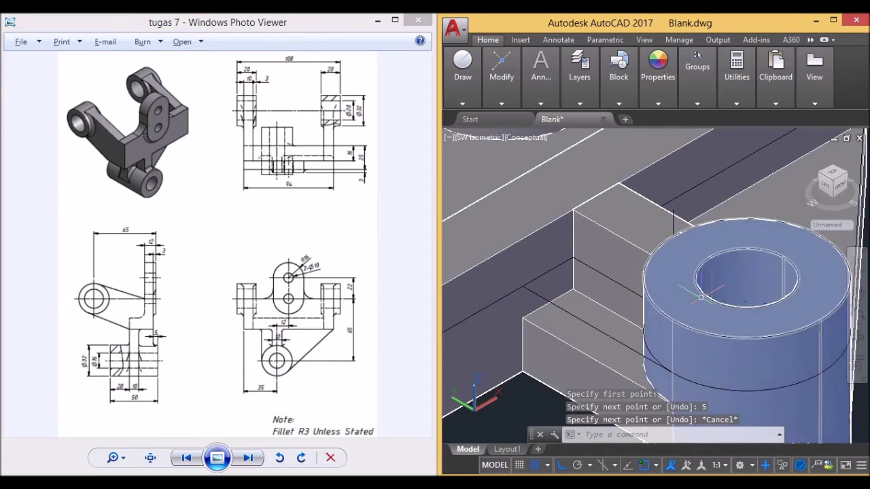
{"action": "scroll", "coordinate": [700, 284], "scroll_direction": "down", "scroll_amount": 2}
{"action": "scroll", "coordinate": [700, 283], "scroll_direction": "down", "scroll_amount": 2}
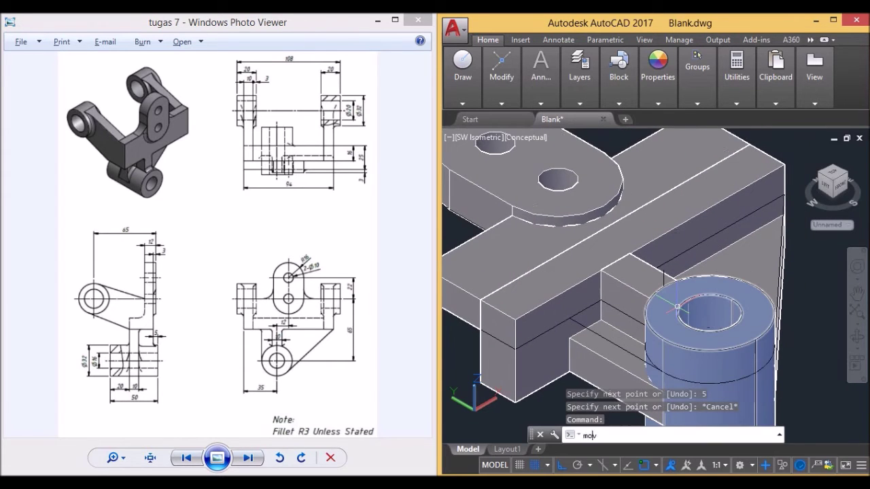
- Start moving the bored cylinder, then cancel the move
{"action": "type", "text": "e"}
{"action": "key", "text": "Return"}
{"action": "left_click", "coordinate": [669, 299]}
{"action": "key", "text": "Return"}
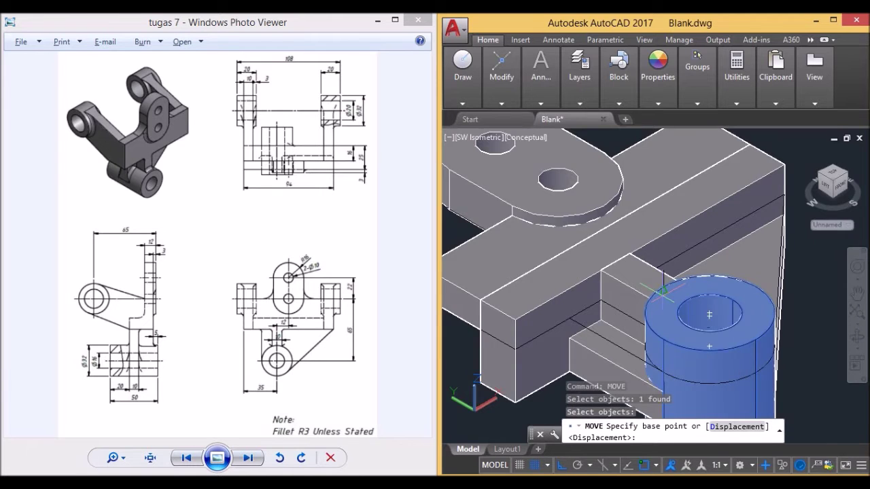
{"action": "scroll", "coordinate": [663, 291], "scroll_direction": "up", "scroll_amount": 3}
{"action": "left_click", "coordinate": [665, 276]}
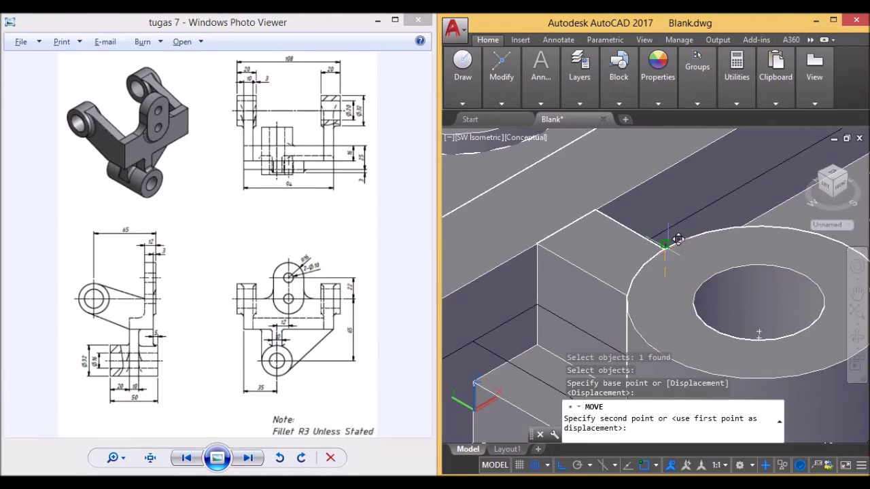
{"action": "key", "text": "Escape"}
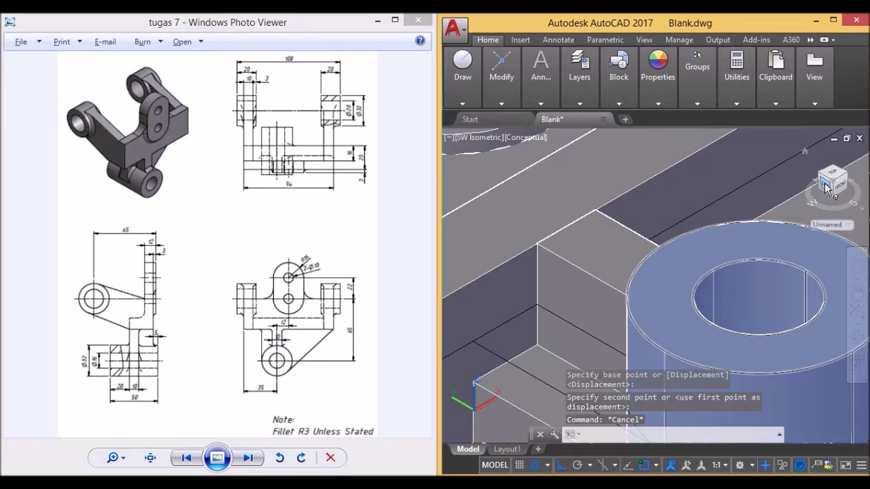
- Check the model in the Left, SW Isometric and SE Isometric views
{"action": "left_click", "coordinate": [826, 186]}
{"action": "scroll", "coordinate": [774, 255], "scroll_direction": "up", "scroll_amount": 1}
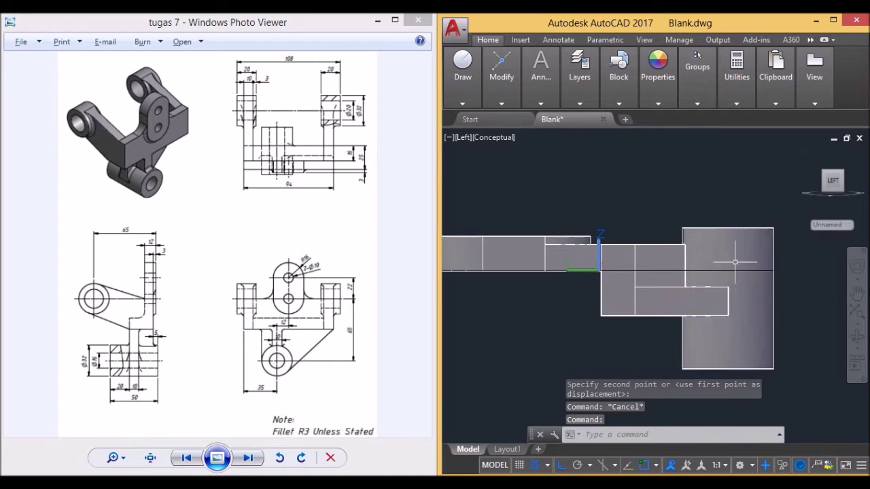
{"action": "left_click", "coordinate": [844, 175]}
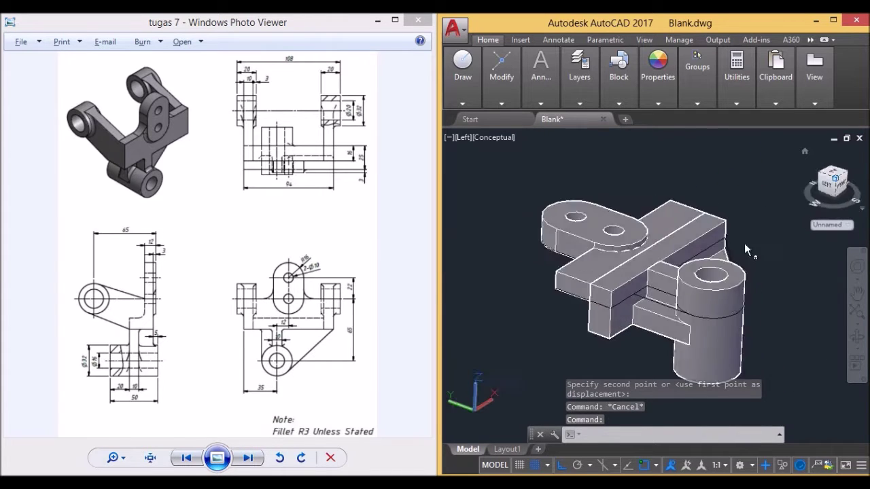
{"action": "left_click", "coordinate": [846, 177]}
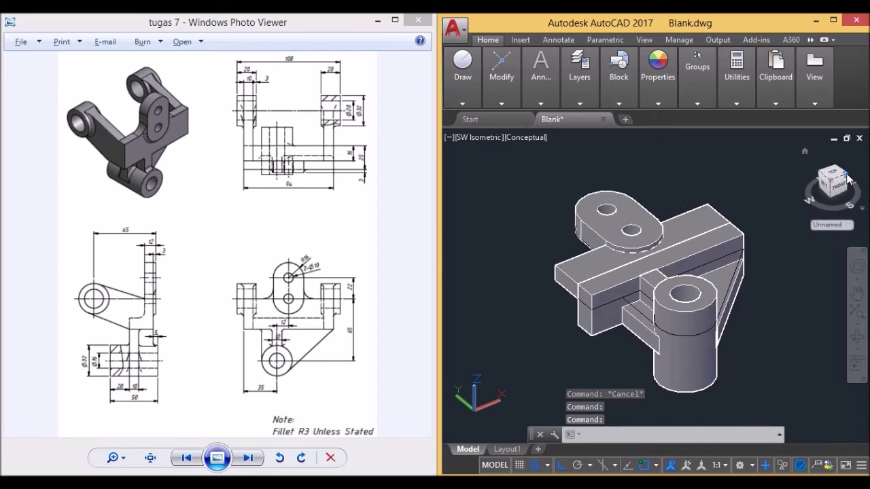
- Union the cylinder, rib, both small blocks, beam, base plate and lug into one solid
{"action": "type", "text": "u"}
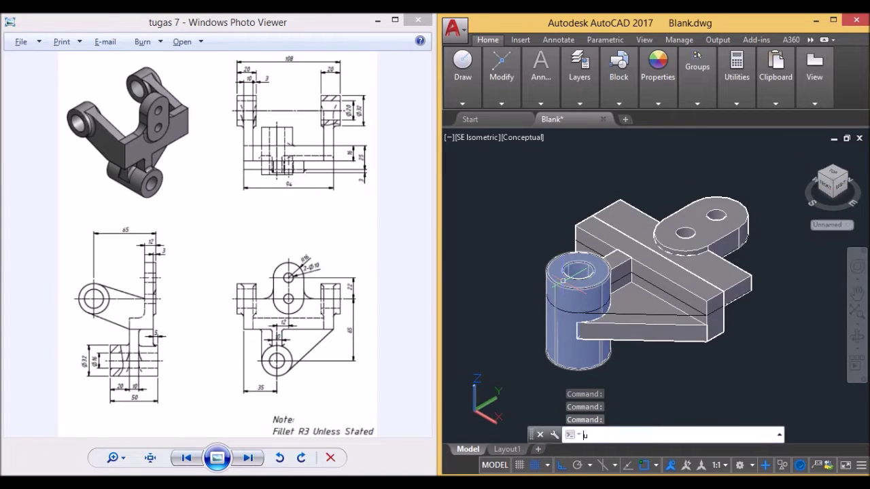
{"action": "type", "text": "on"}
{"action": "key", "text": "Return"}
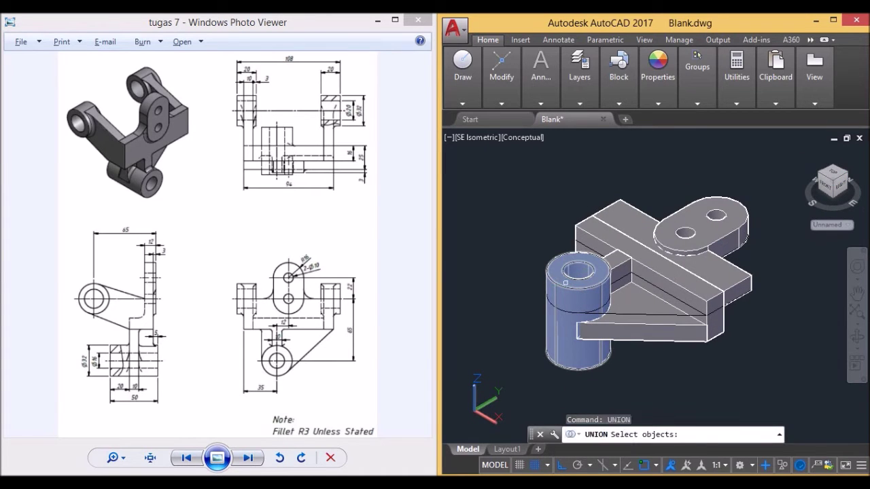
{"action": "left_click", "coordinate": [572, 296]}
{"action": "left_click", "coordinate": [633, 313]}
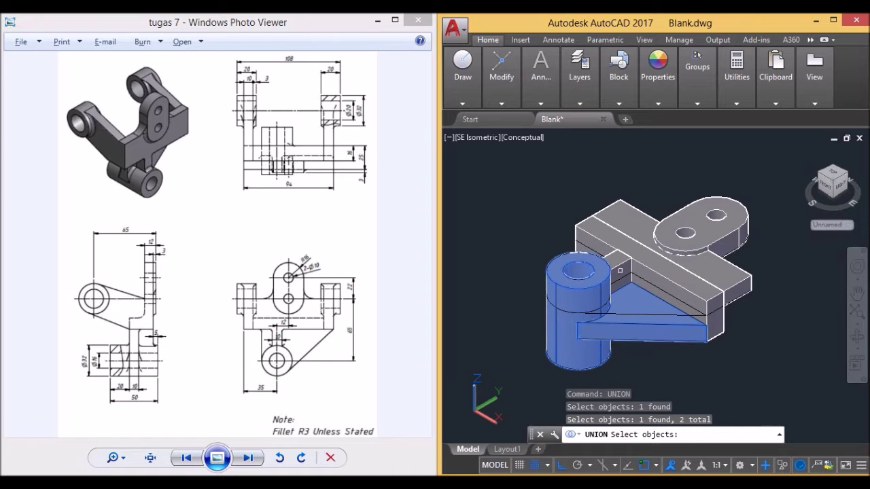
{"action": "left_click", "coordinate": [634, 267]}
{"action": "left_click", "coordinate": [652, 286]}
{"action": "left_click", "coordinate": [680, 276]}
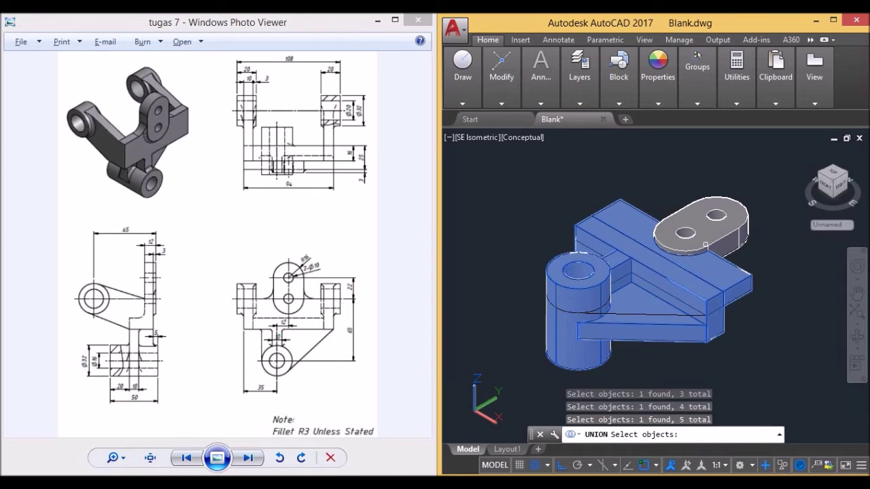
{"action": "left_click", "coordinate": [707, 253]}
{"action": "left_click", "coordinate": [821, 201]}
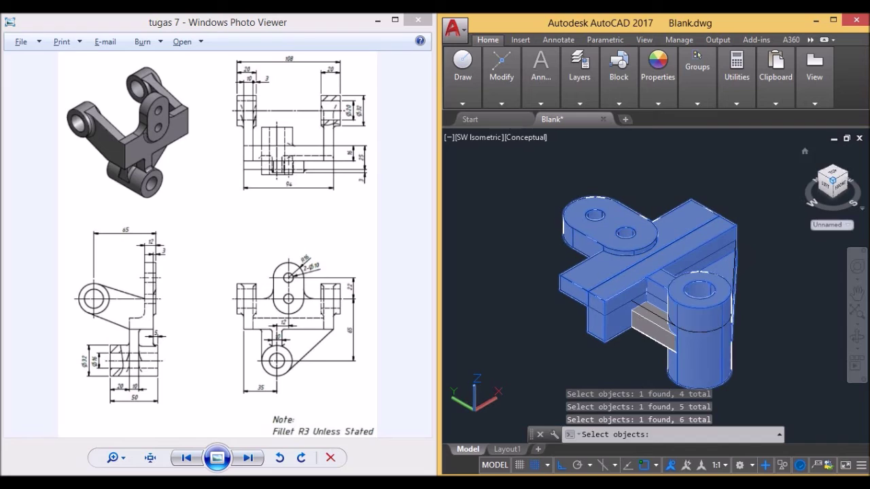
{"action": "left_click", "coordinate": [641, 332]}
{"action": "key", "text": "Return"}
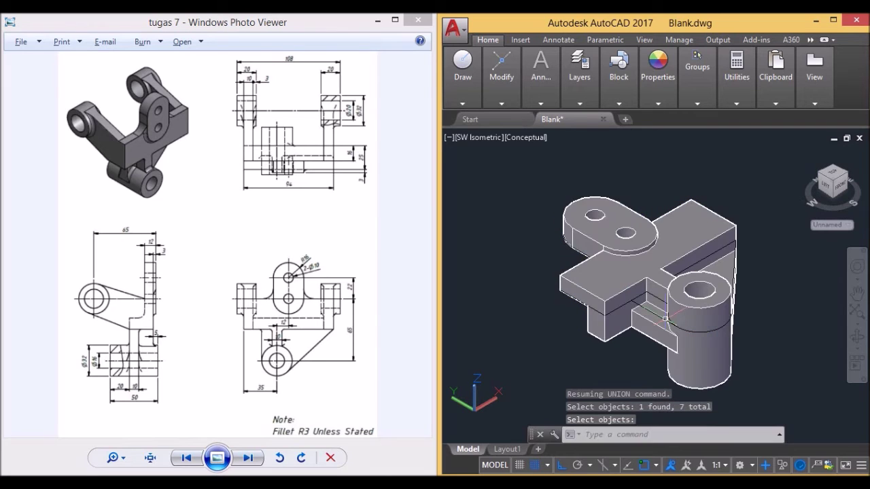
{"action": "type", "text": "move"}
{"action": "key", "text": "Return"}
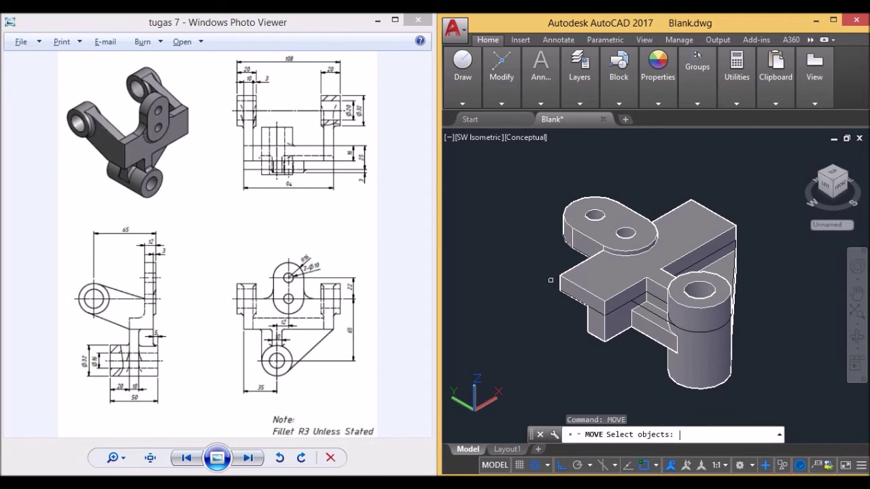
- Start moving the merged bracket solid, then cancel the move
{"action": "left_click", "coordinate": [651, 249]}
{"action": "key", "text": "Return"}
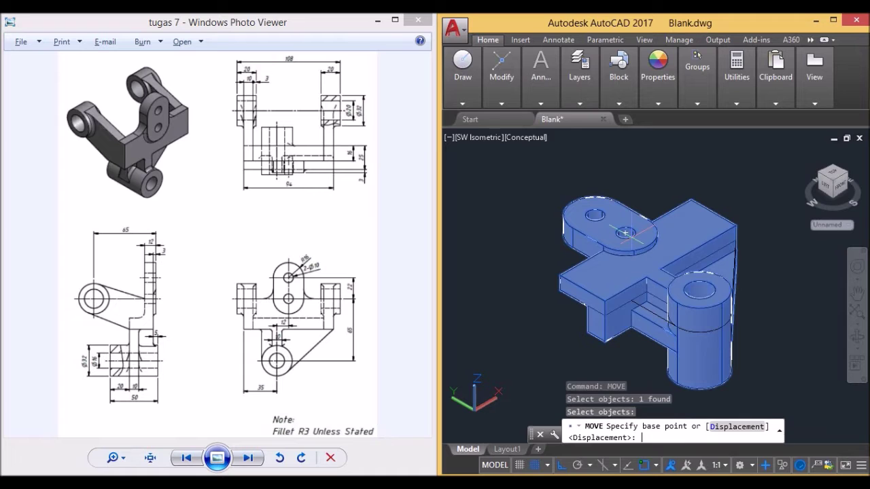
{"action": "left_click", "coordinate": [625, 233]}
{"action": "scroll", "coordinate": [687, 203], "scroll_direction": "down", "scroll_amount": 5}
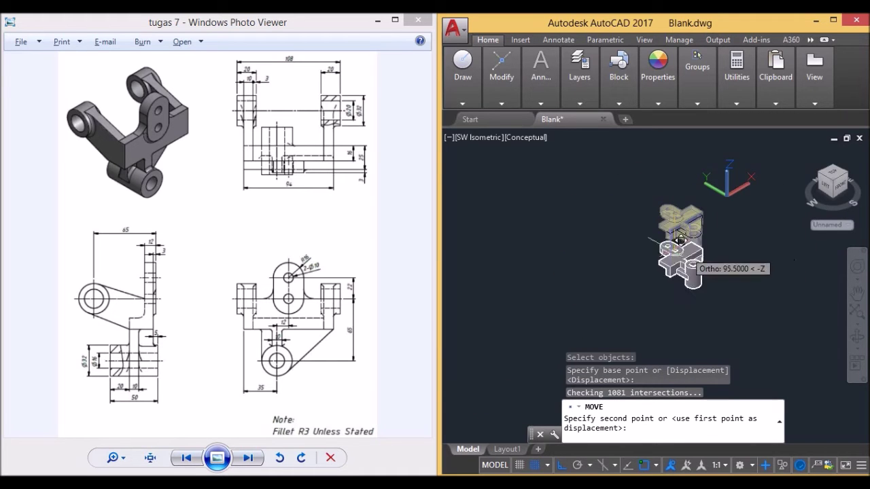
{"action": "middle_click_drag", "start_coordinate": [686, 203], "coordinate": [537, 285]}
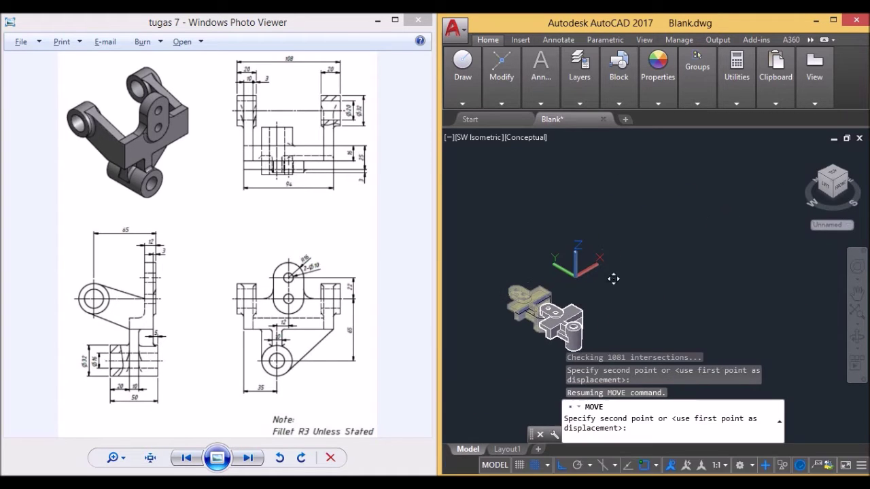
{"action": "scroll", "coordinate": [645, 235], "scroll_direction": "up", "scroll_amount": 4}
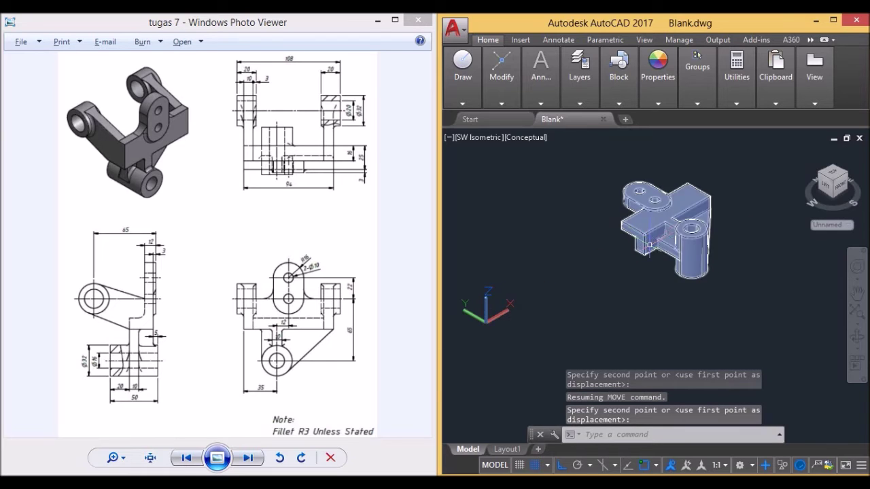
{"action": "scroll", "coordinate": [645, 234], "scroll_direction": "up", "scroll_amount": 2}
{"action": "scroll", "coordinate": [646, 235], "scroll_direction": "down", "scroll_amount": 5}
{"action": "key", "text": "Escape"}
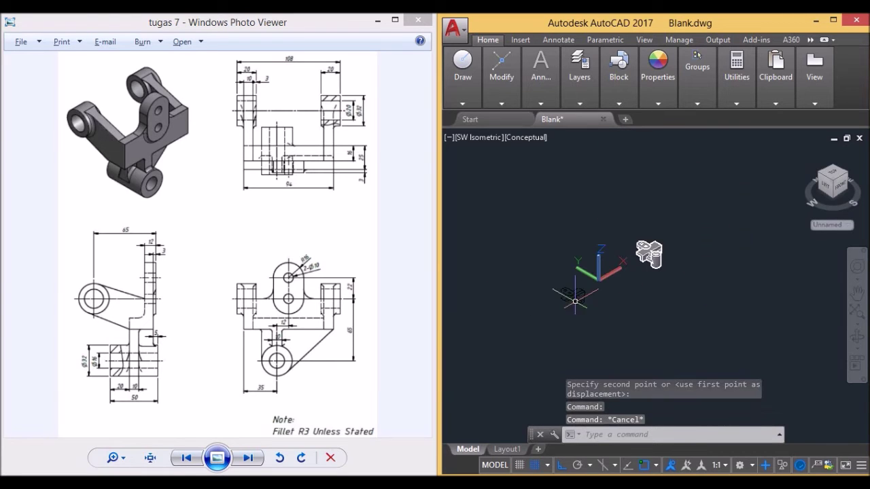
- Window-select and erase the 21 leftover sketch objects
{"action": "left_click", "coordinate": [557, 285]}
{"action": "left_click", "coordinate": [593, 313]}
{"action": "key", "text": "Delete"}
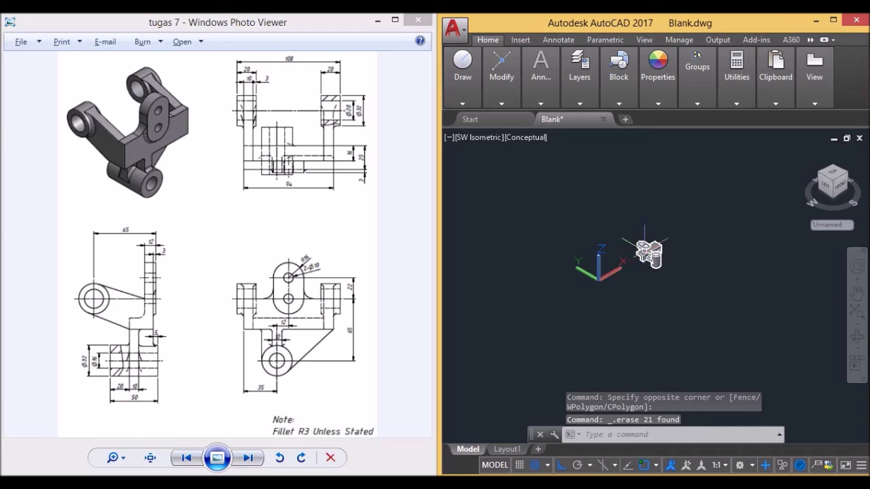
{"action": "scroll", "coordinate": [645, 244], "scroll_direction": "up", "scroll_amount": 3}
{"action": "scroll", "coordinate": [651, 247], "scroll_direction": "up", "scroll_amount": 3}
{"action": "scroll", "coordinate": [710, 240], "scroll_direction": "down", "scroll_amount": 2}
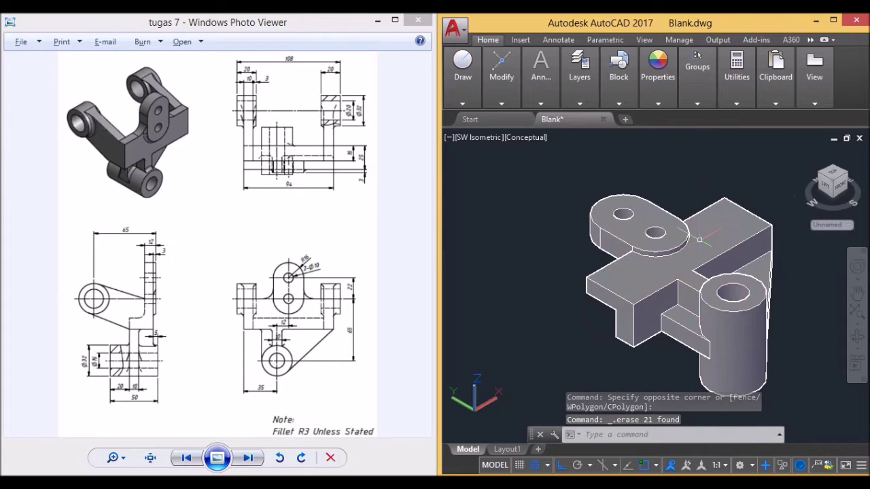
{"action": "key", "text": "Escape"}
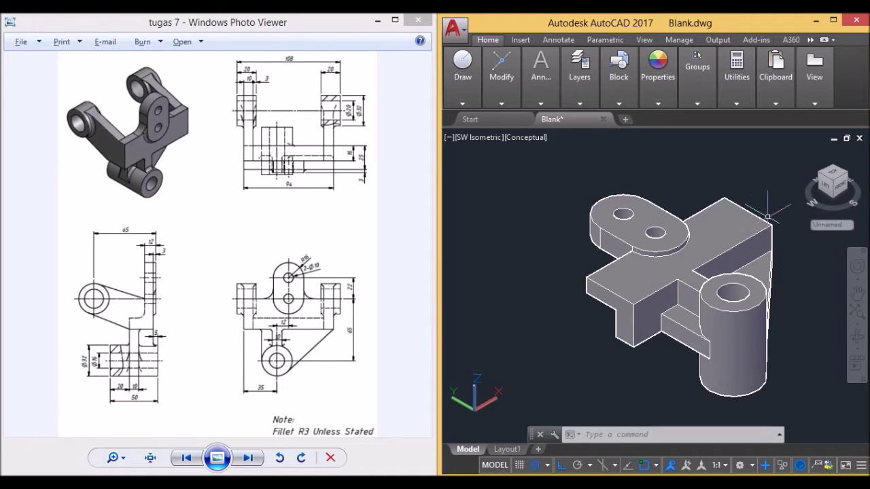
{"action": "left_click", "coordinate": [837, 180]}
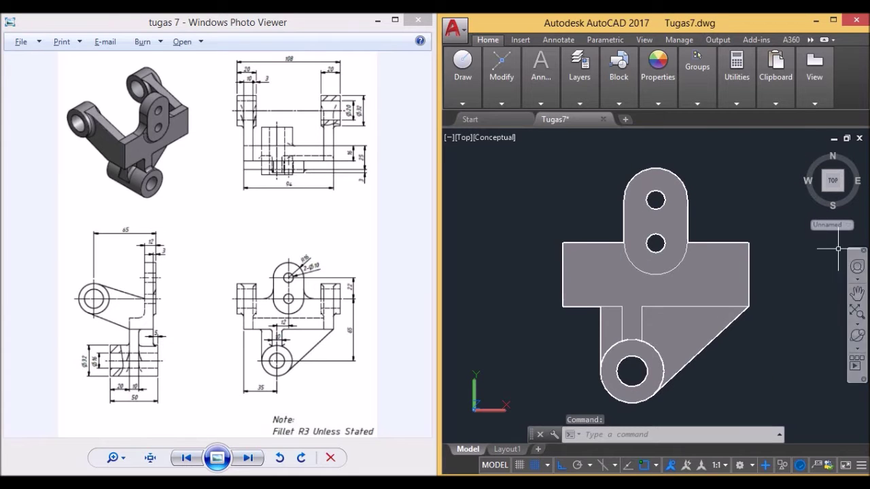
- Free-orbit the bracket from top view into an oblique view showing its left side, then pan it
{"action": "left_click", "coordinate": [858, 348]}
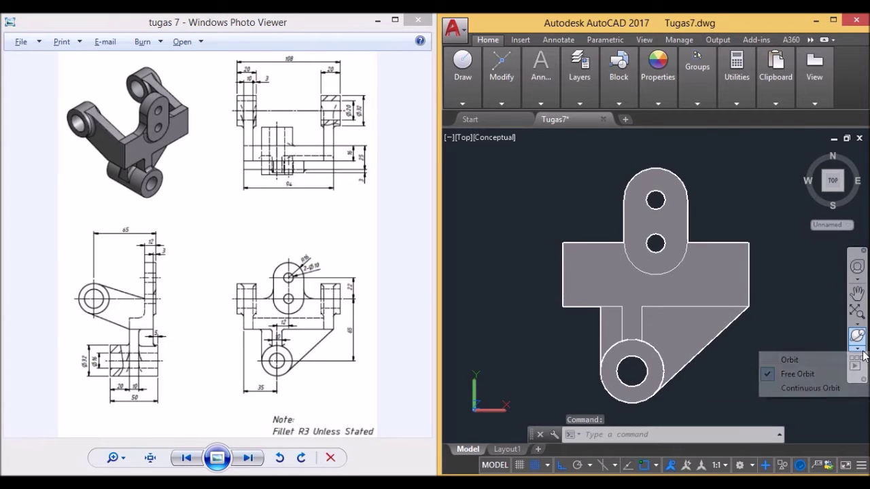
{"action": "left_click", "coordinate": [825, 374]}
{"action": "left_click_drag", "start_coordinate": [530, 288], "coordinate": [670, 176]}
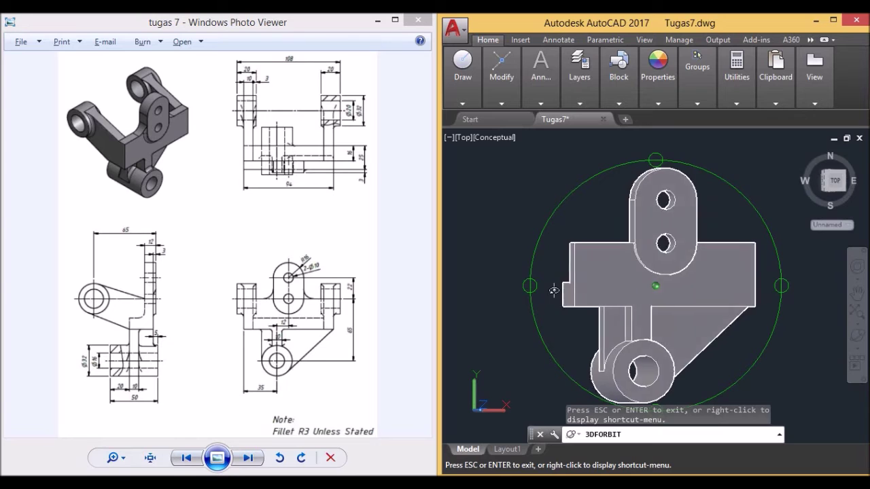
{"action": "mouse_move", "coordinate": [549, 287]}
{"action": "left_mouse_down"}
{"action": "mouse_move", "coordinate": [644, 179]}
{"action": "mouse_move", "coordinate": [655, 178]}
{"action": "mouse_move", "coordinate": [655, 189]}
{"action": "left_mouse_up"}
{"action": "key", "text": "Escape"}
{"action": "mouse_move", "coordinate": [588, 240]}
{"action": "middle_mouse_down"}
{"action": "mouse_move", "coordinate": [627, 258]}
{"action": "mouse_move", "coordinate": [605, 223]}
{"action": "mouse_move", "coordinate": [621, 240]}
{"action": "middle_mouse_up"}
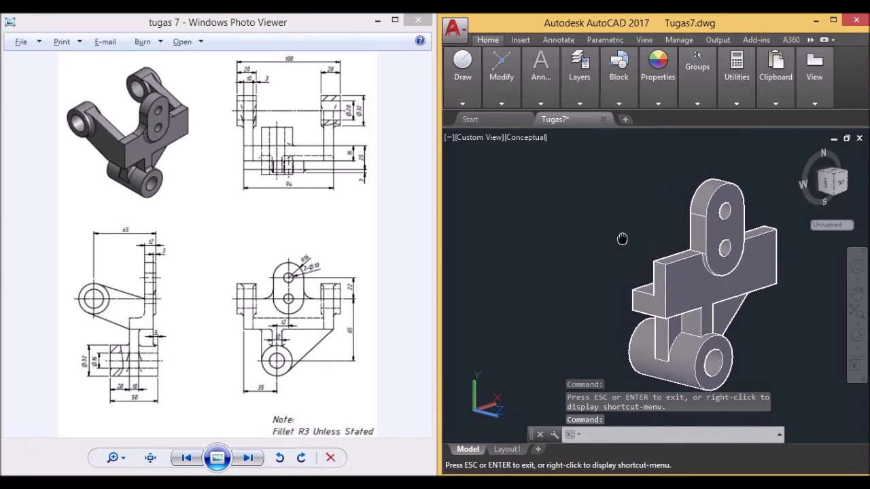
{"action": "key", "text": "Escape"}
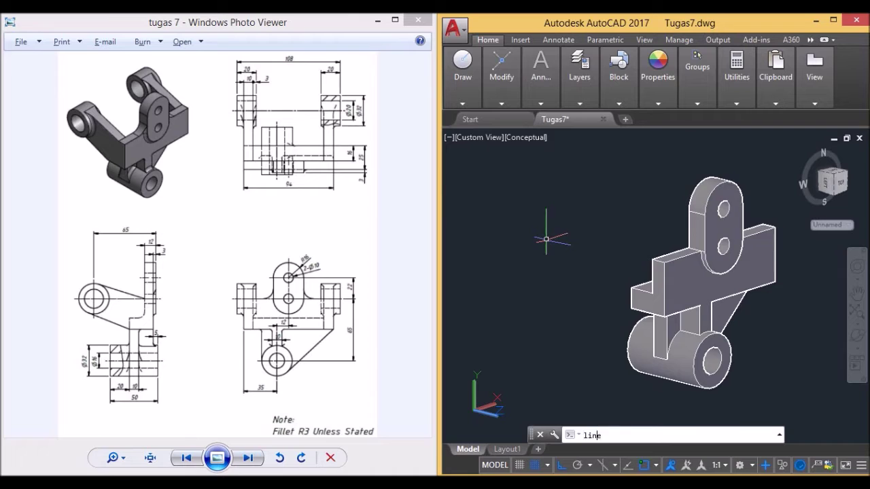
- Draw a 65-unit line from the bracket's upper corner and begin a circle at its far end
{"action": "key", "text": "Return"}
{"action": "left_click", "coordinate": [612, 243]}
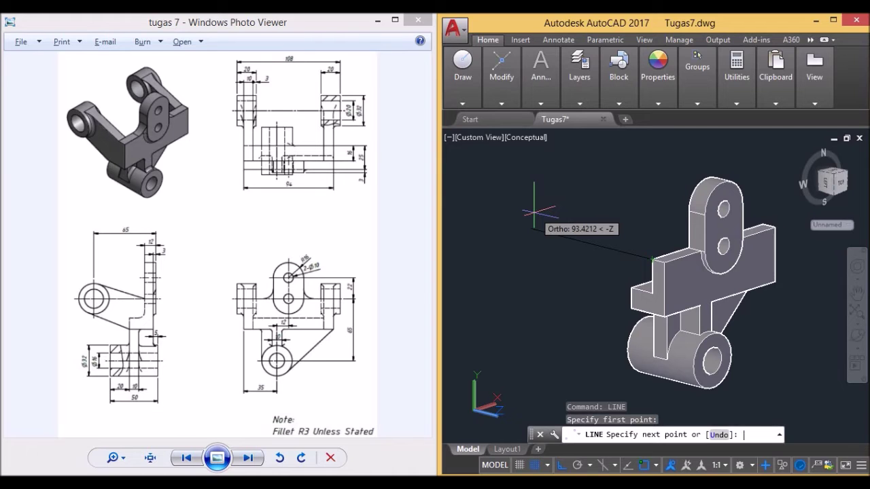
{"action": "type", "text": "65"}
{"action": "key", "text": "Return"}
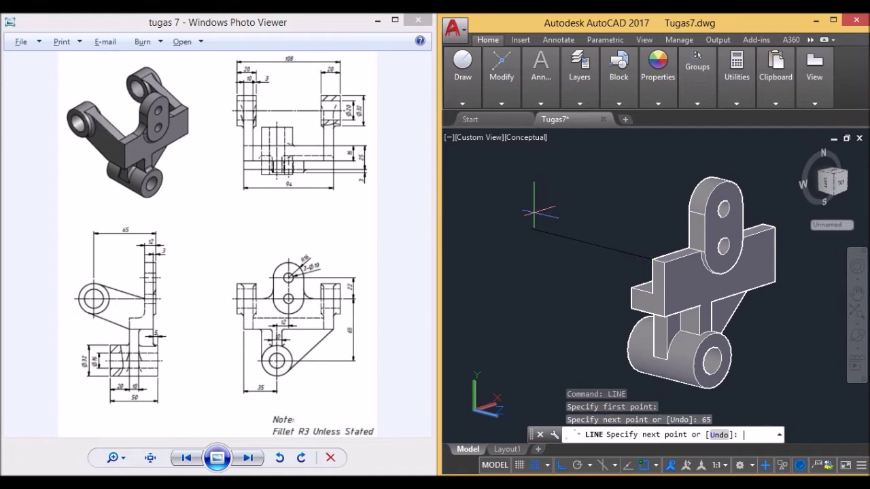
{"action": "key", "text": "Escape"}
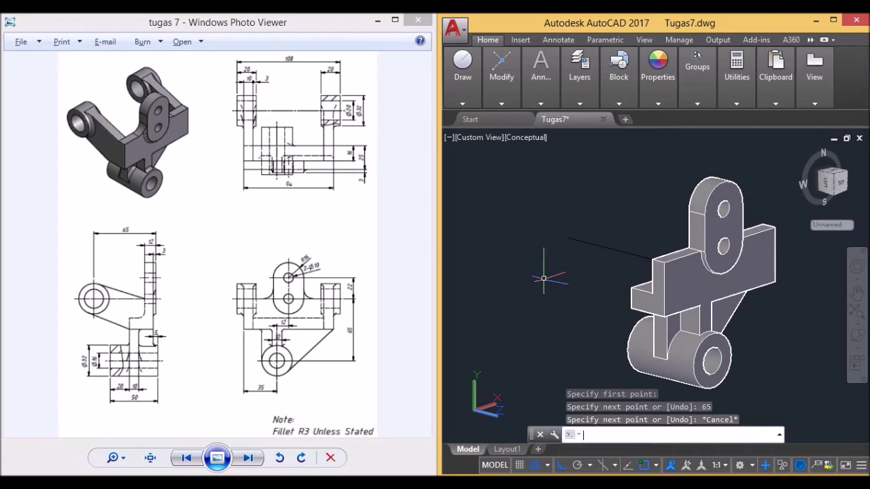
{"action": "type", "text": "c"}
{"action": "key", "text": "Return"}
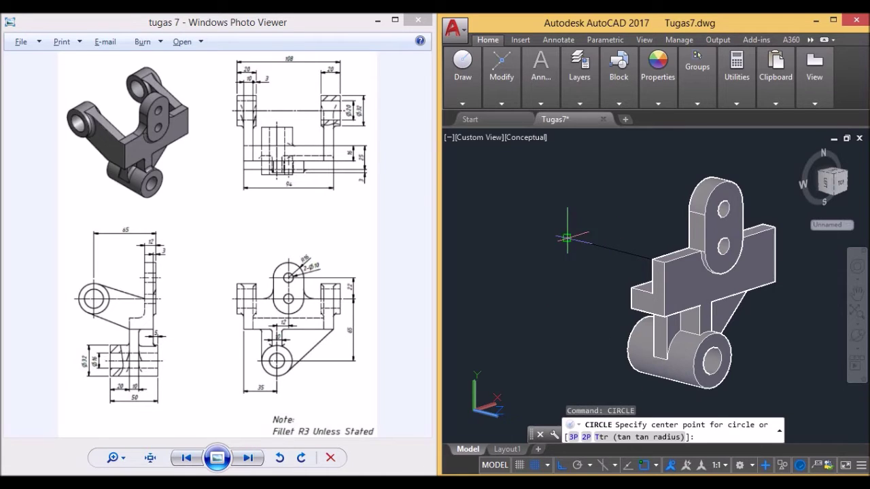
{"action": "left_click", "coordinate": [571, 239]}
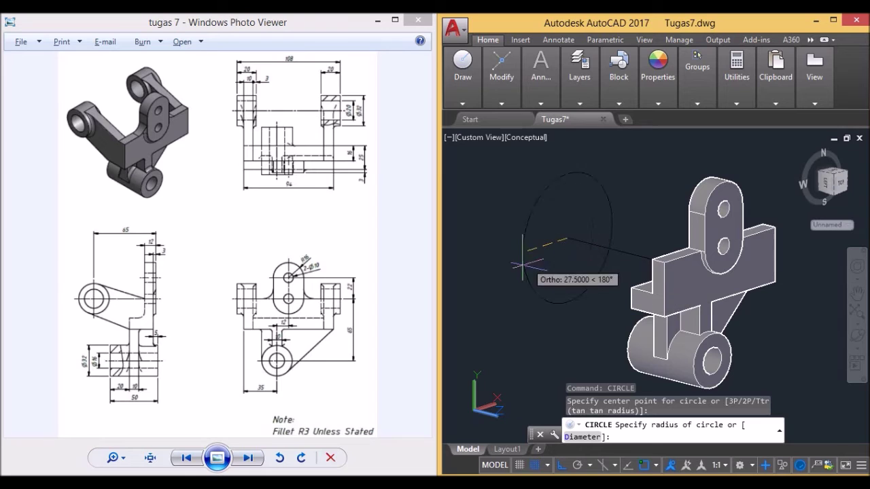
- Cancel the circle and align the UCS to the cross bar's L-shaped end face
{"action": "key", "text": "Escape"}
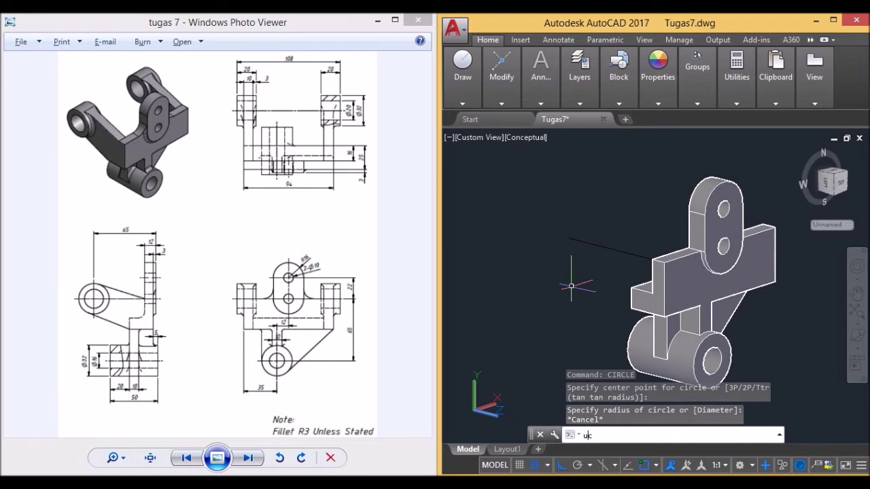
{"action": "type", "text": "s"}
{"action": "key", "text": "Return"}
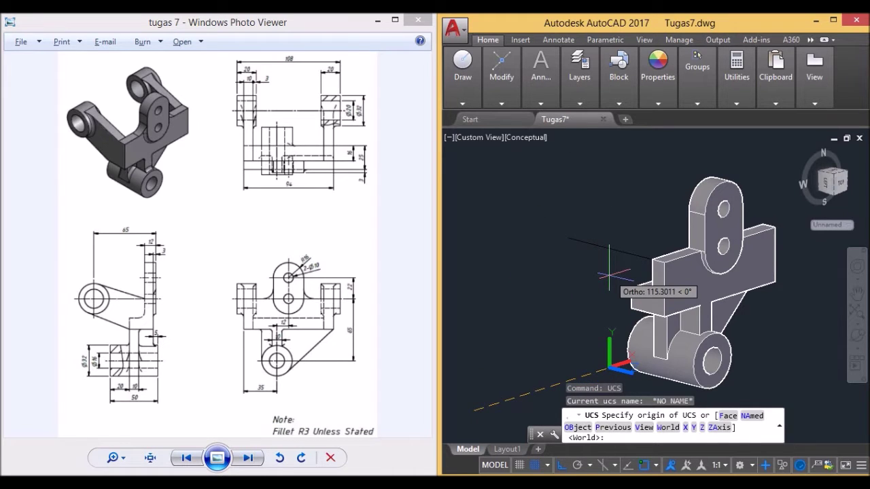
{"action": "type", "text": "f"}
{"action": "key", "text": "Return"}
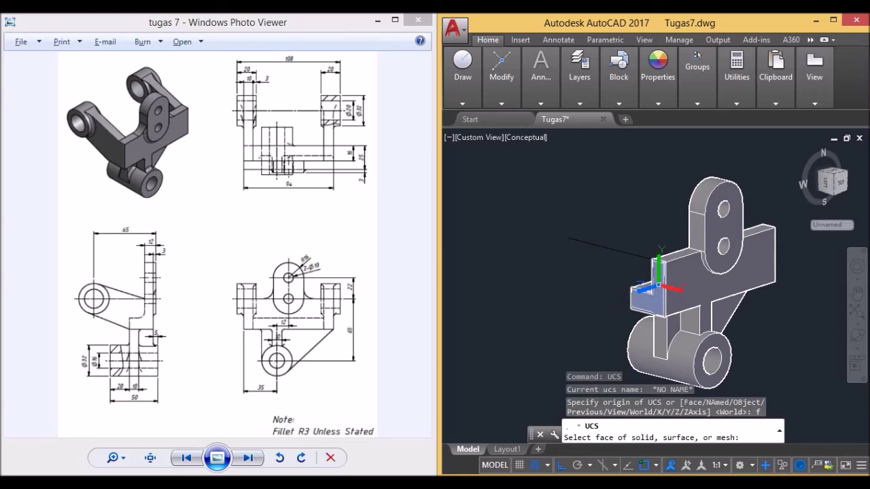
{"action": "left_click", "coordinate": [666, 286]}
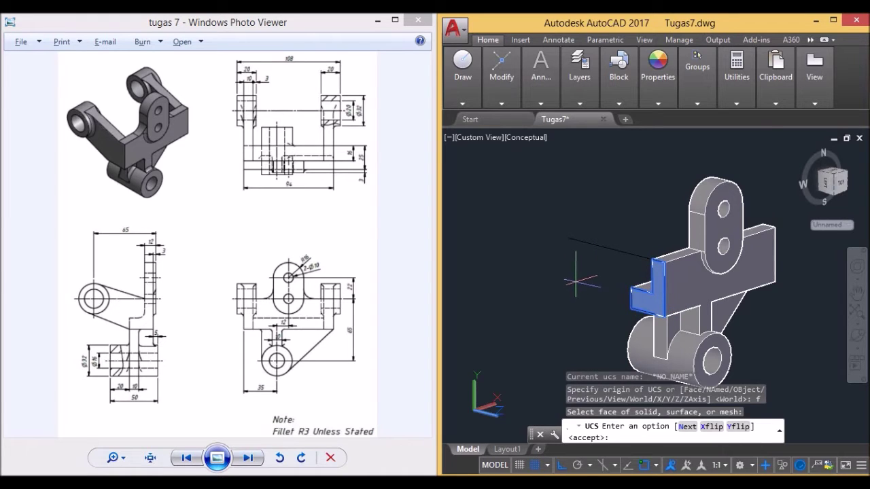
{"action": "scroll", "coordinate": [576, 280], "scroll_direction": "up", "scroll_amount": 2}
{"action": "key", "text": "Return"}
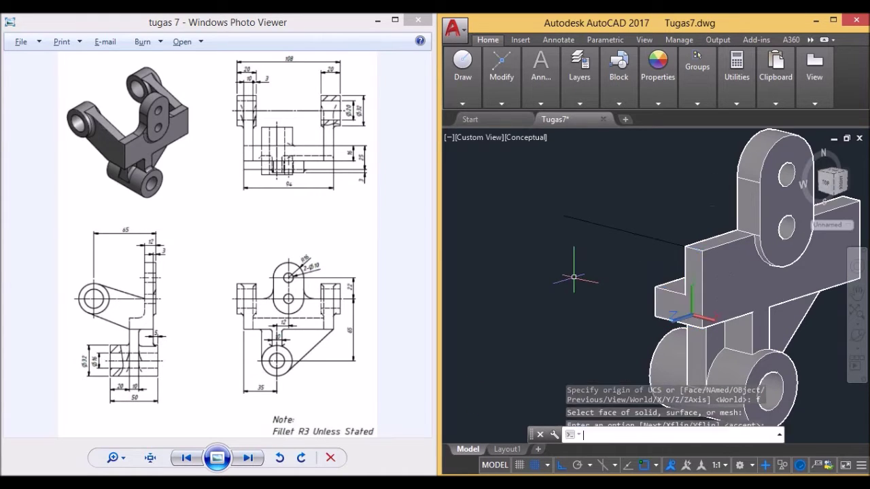
{"action": "middle_click_drag", "start_coordinate": [574, 276], "coordinate": [598, 285]}
{"action": "type", "text": "ci"}
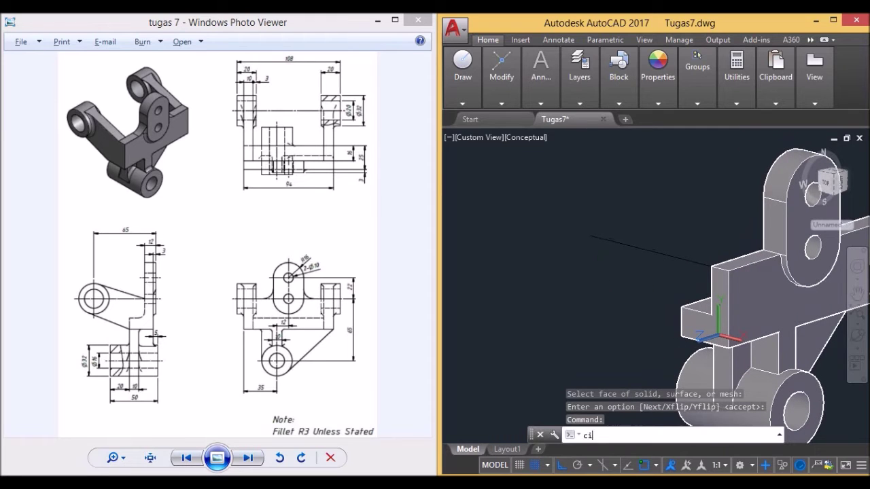
- Draw a 20-diameter circle at the line end and a 32 circle, then undo the 32 circle
{"action": "key", "text": "Return"}
{"action": "left_click", "coordinate": [590, 235]}
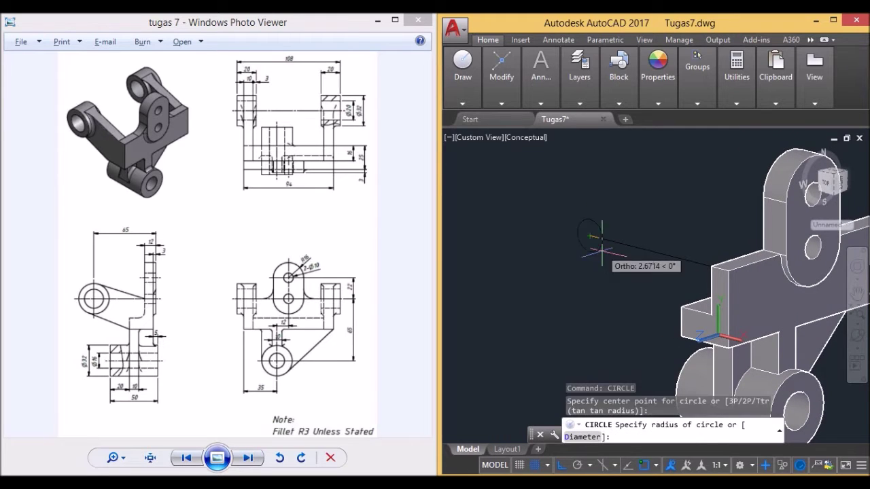
{"action": "type", "text": "d"}
{"action": "key", "text": "Return"}
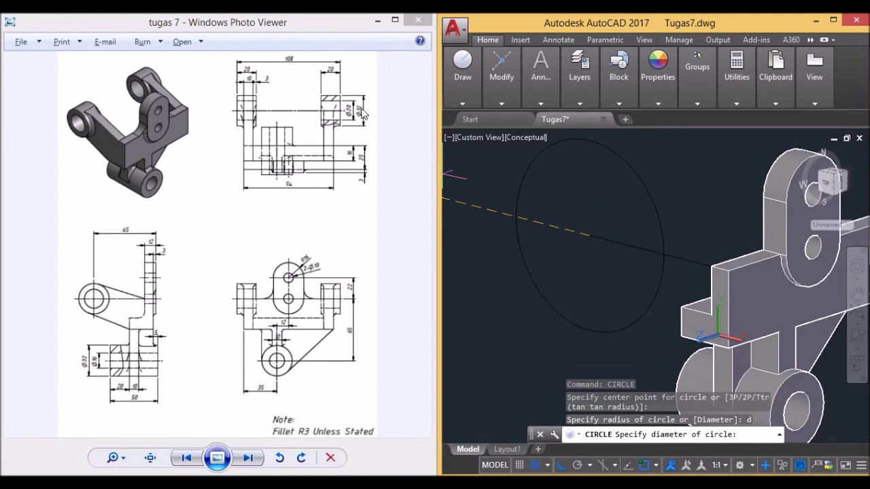
{"action": "type", "text": "20"}
{"action": "key", "text": "Return"}
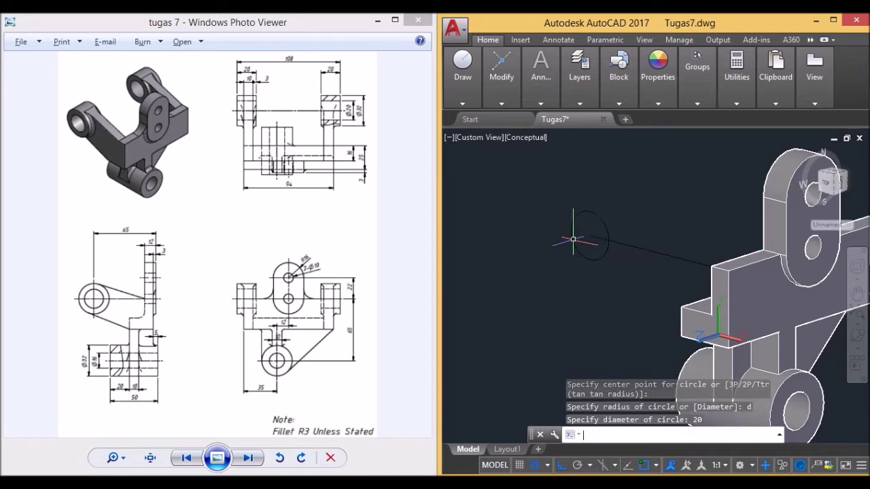
{"action": "key", "text": "Return"}
{"action": "left_click", "coordinate": [575, 238]}
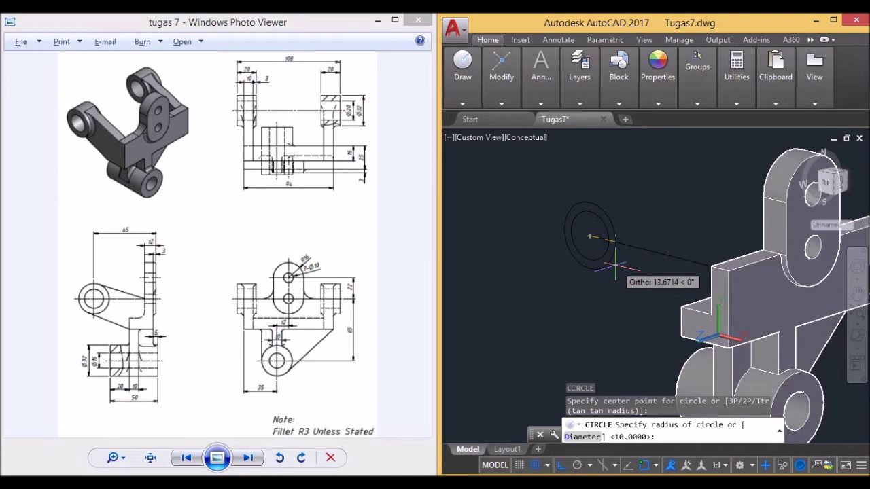
{"action": "type", "text": "32"}
{"action": "key", "text": "Return"}
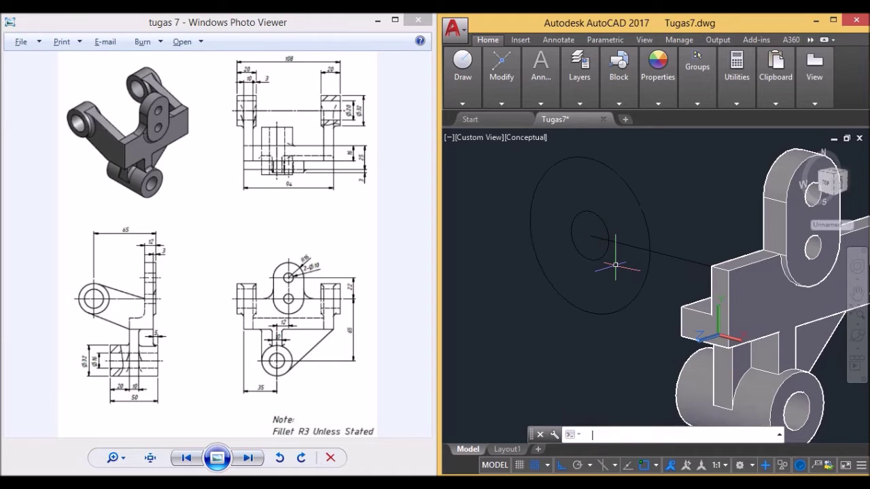
{"action": "type", "text": "u"}
{"action": "key", "text": "Return"}
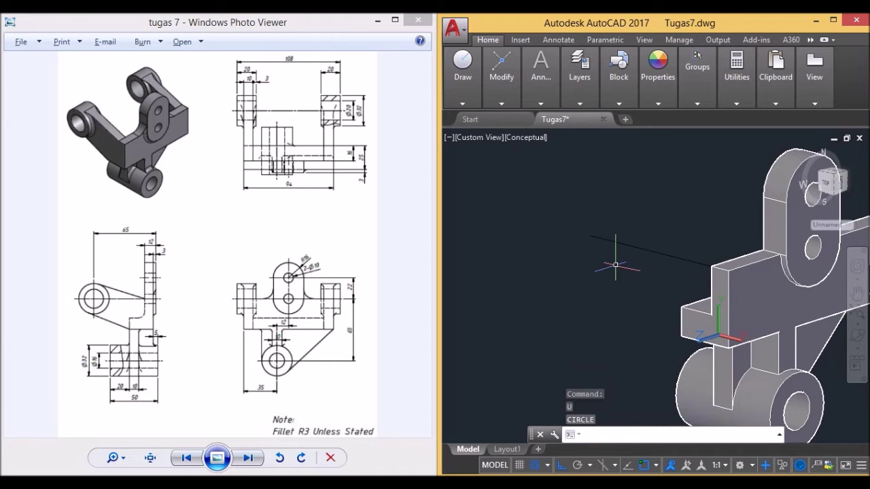
- Redraw the 20-diameter circle centred on the guide line's far end
{"action": "key", "text": "Return"}
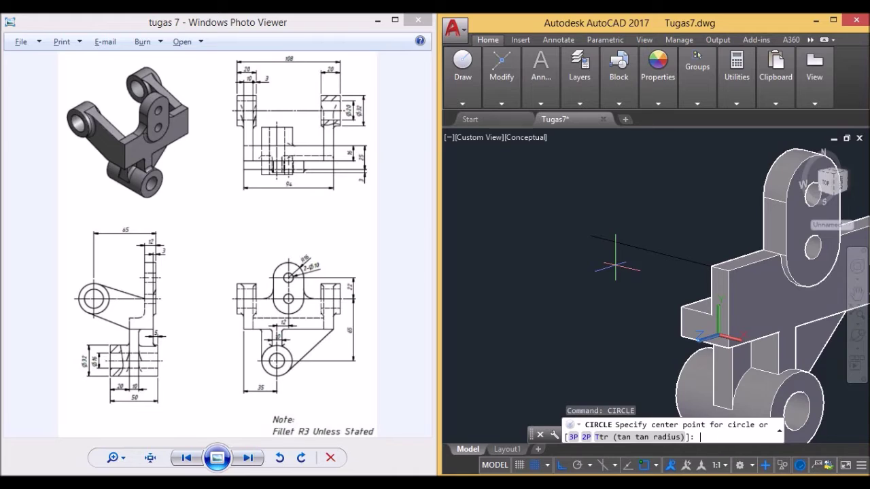
{"action": "left_click", "coordinate": [590, 233]}
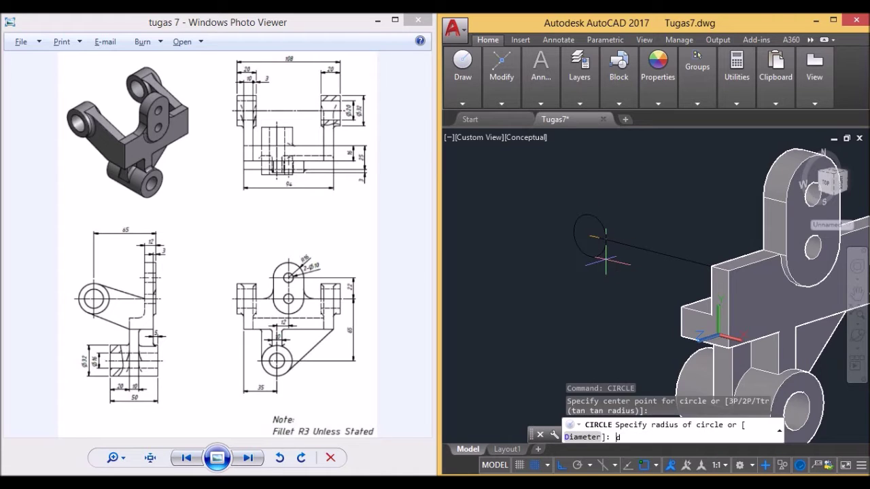
{"action": "type", "text": "d"}
{"action": "key", "text": "Return"}
{"action": "type", "text": "20"}
{"action": "key", "text": "Return"}
- Add a concentric 32-diameter outer circle at the same centre
{"action": "key", "text": "Return"}
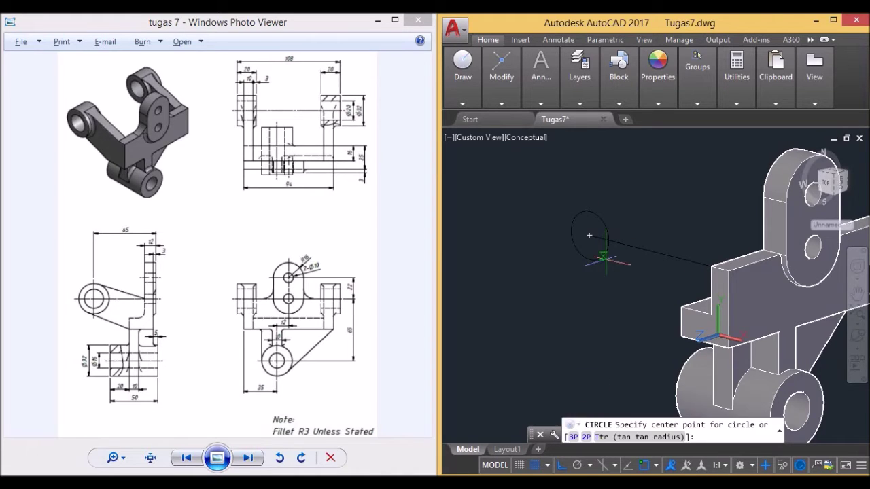
{"action": "left_click", "coordinate": [589, 236]}
{"action": "type", "text": "d"}
{"action": "key", "text": "Return"}
{"action": "type", "text": "32"}
{"action": "key", "text": "Return"}
{"action": "key", "text": "Escape"}
{"action": "middle_click_drag", "start_coordinate": [639, 289], "coordinate": [652, 297], "text": "shift"}
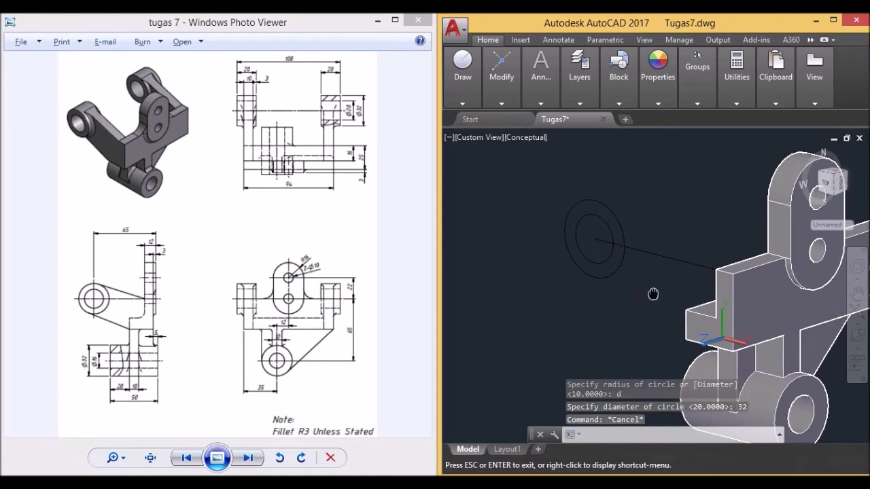
{"action": "type", "text": "e"}
{"action": "key", "text": "Return"}
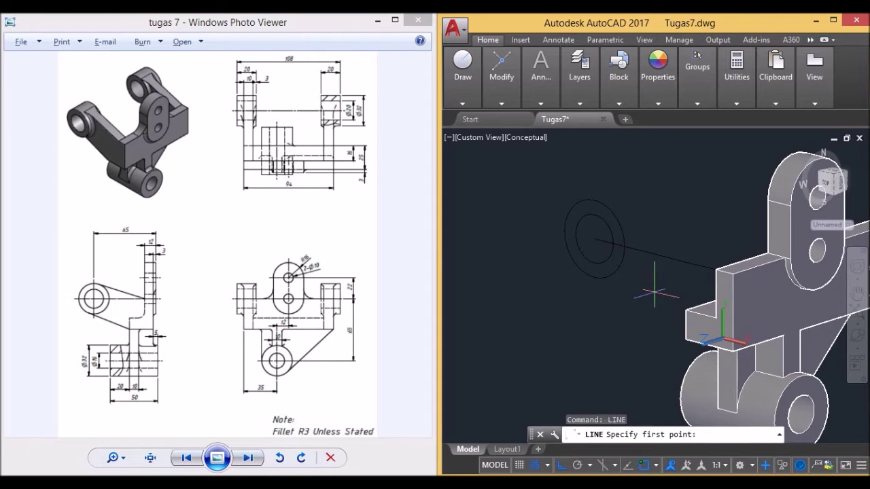
- With Ortho off, draw a line from the model corner tangent to the 32-diameter circle
{"action": "left_click", "coordinate": [685, 340]}
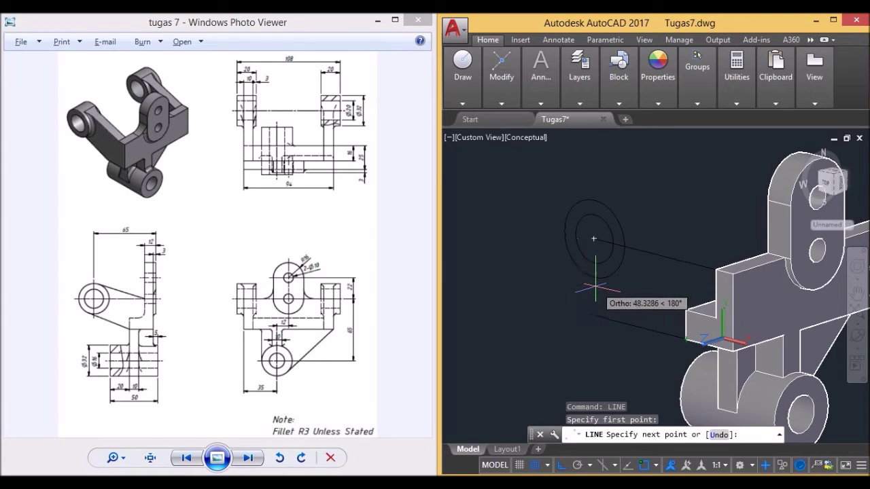
{"action": "key", "text": "F8"}
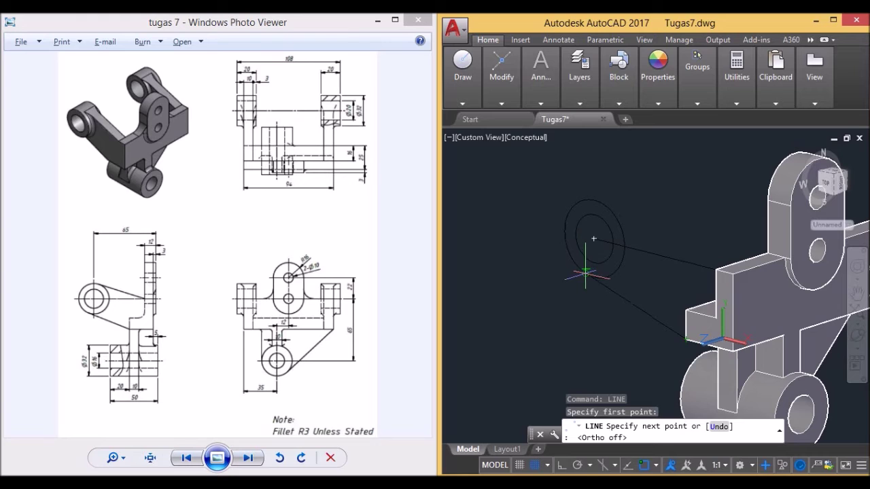
{"action": "key", "text": "Escape"}
{"action": "key", "text": "Return"}
{"action": "left_click", "coordinate": [717, 270]}
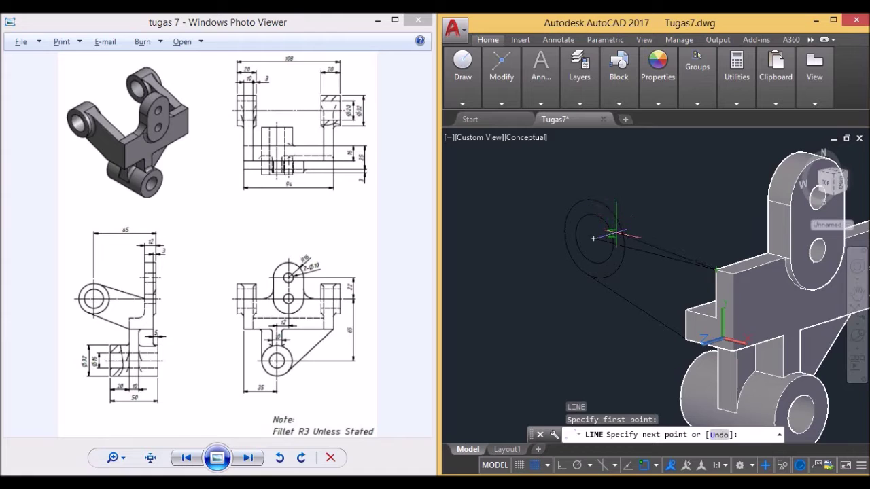
{"action": "right_click", "coordinate": [617, 216], "text": "shift"}
{"action": "left_click", "coordinate": [647, 362]}
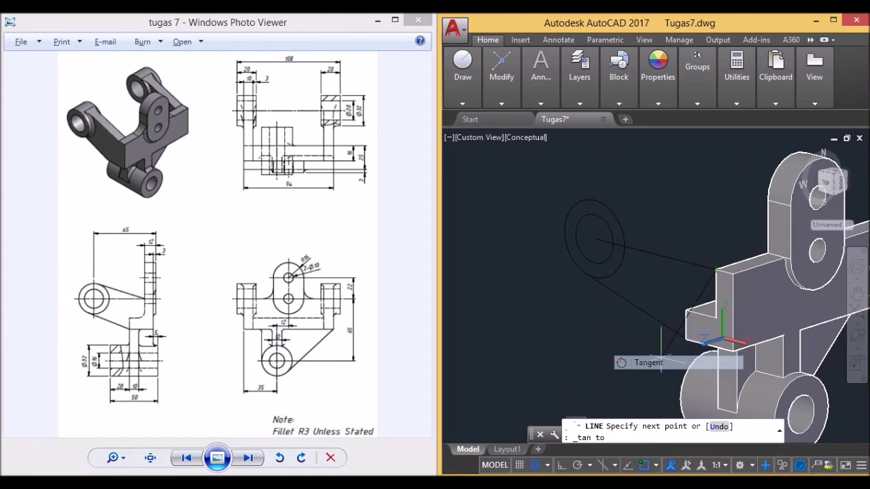
{"action": "left_click", "coordinate": [608, 204]}
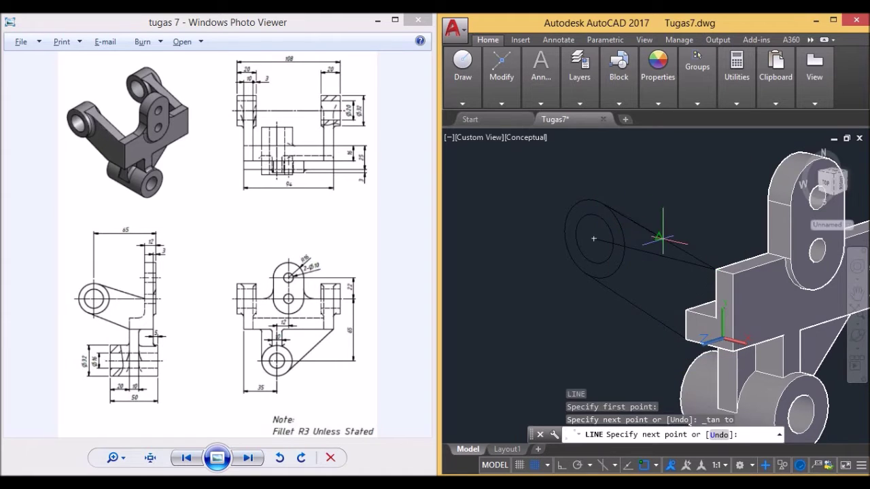
{"action": "key", "text": "Escape"}
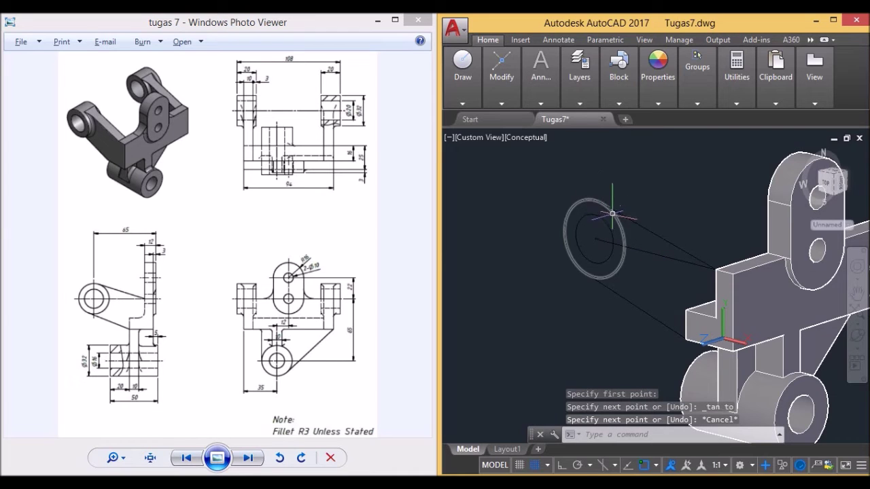
- Erase the unwanted extra line
{"action": "left_click", "coordinate": [683, 258]}
{"action": "key", "text": "Delete"}
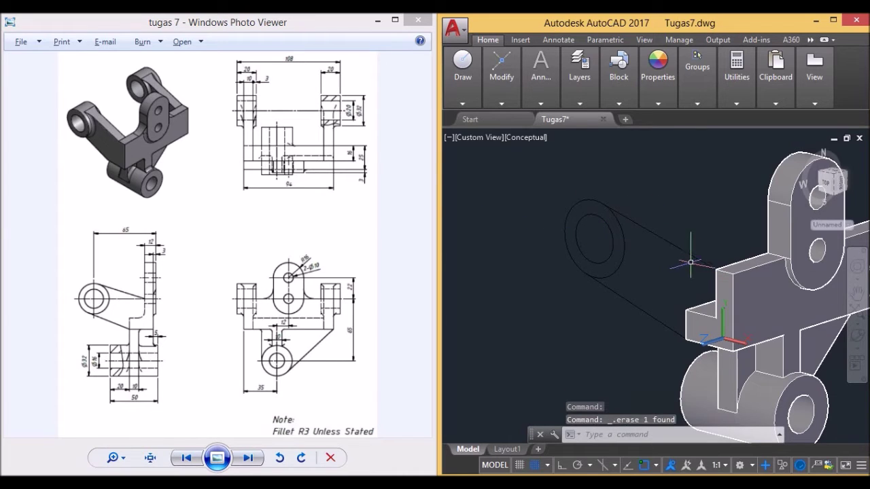
{"action": "type", "text": "pres"}
{"action": "key", "text": "Return"}
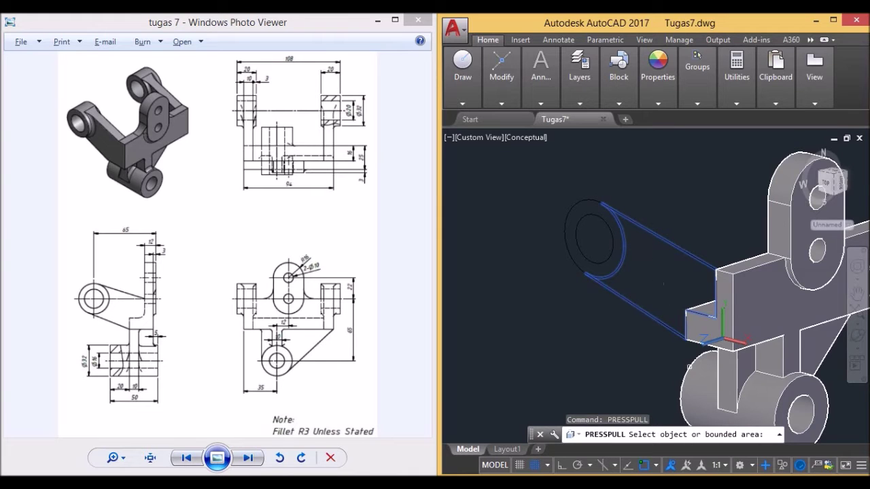
- Press-pull the area between the tangent lines by 10 and the ring between the circles by 20
{"action": "left_click", "coordinate": [645, 265]}
{"action": "type", "text": "10"}
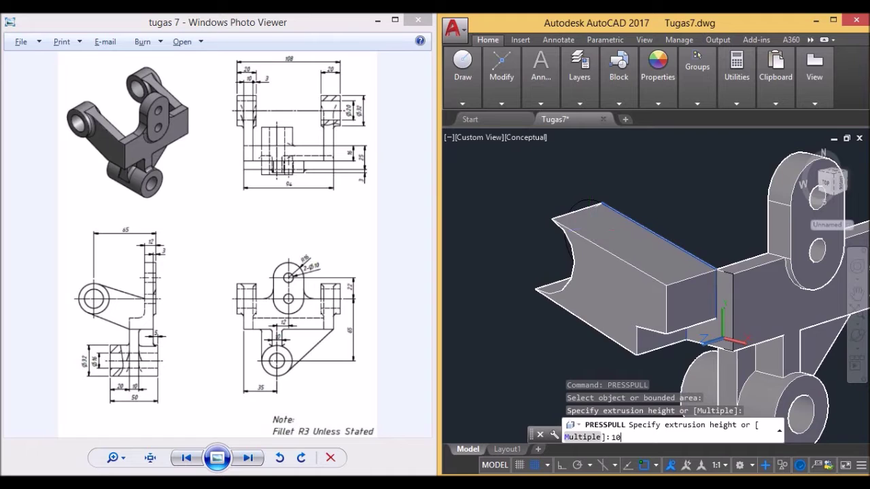
{"action": "key", "text": "Return"}
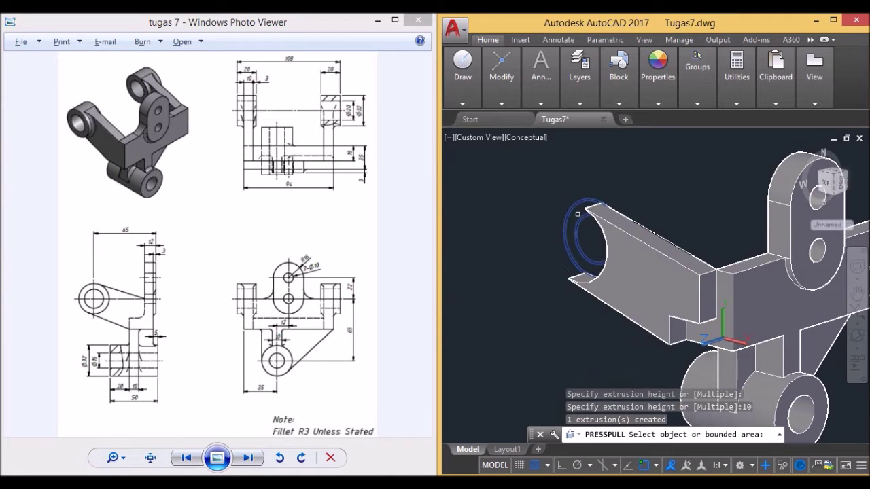
{"action": "left_click", "coordinate": [591, 238]}
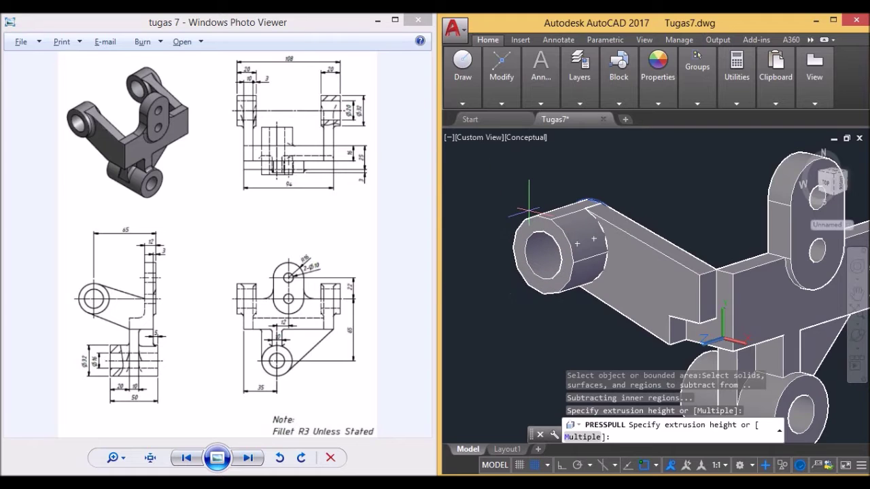
{"action": "type", "text": "20"}
{"action": "key", "text": "Return"}
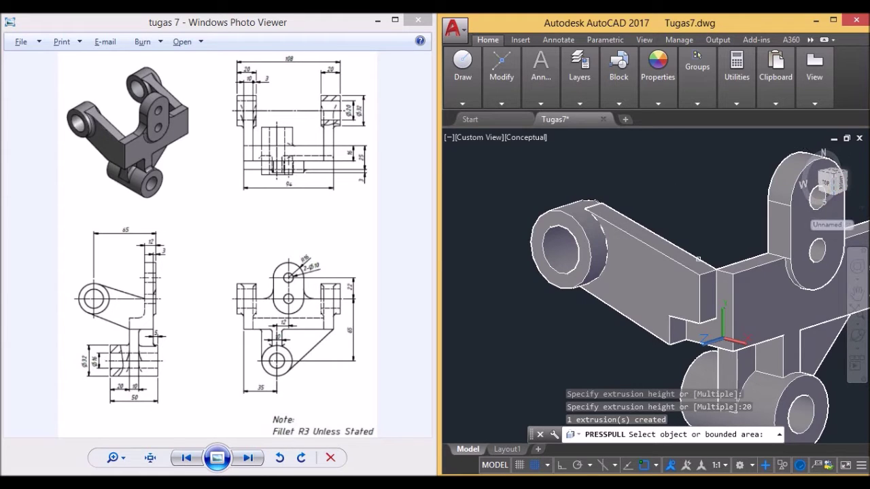
{"action": "middle_click_drag", "start_coordinate": [702, 239], "coordinate": [676, 314], "text": "shift"}
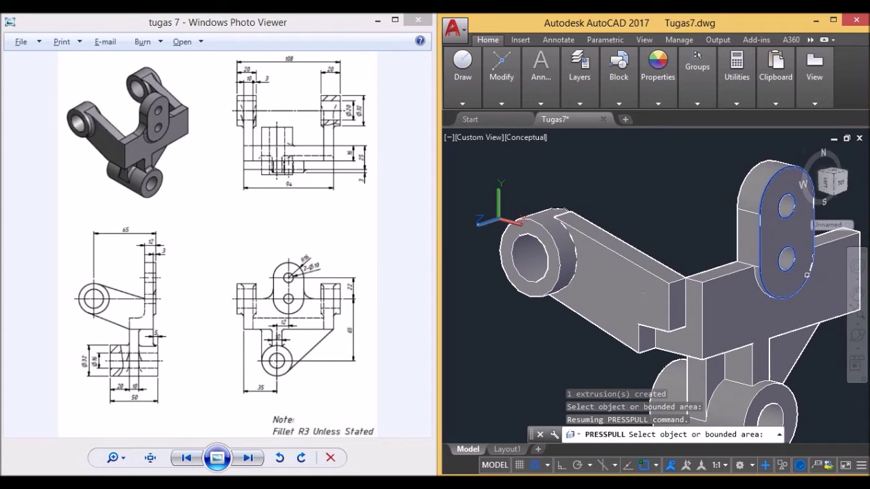
- Align the UCS to the block's side face and view the model from Top, rotated 90°
{"action": "key", "text": "Return"}
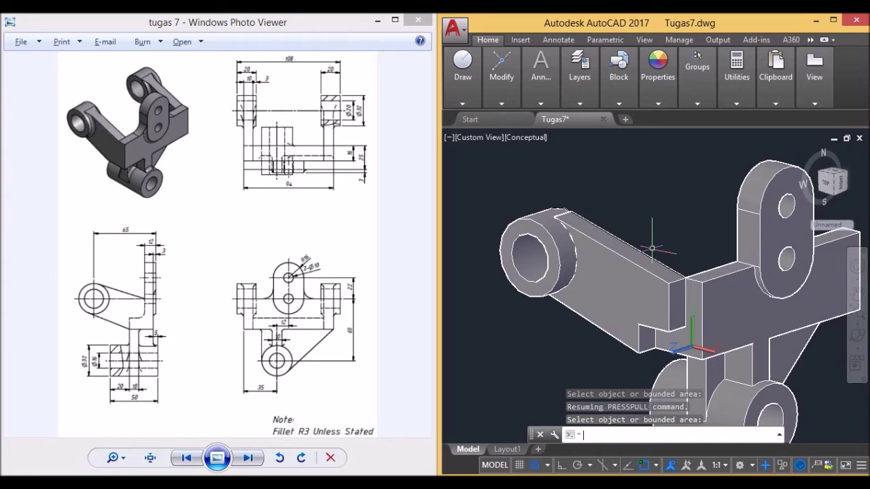
{"action": "type", "text": "ucs"}
{"action": "key", "text": "Return"}
{"action": "type", "text": "f"}
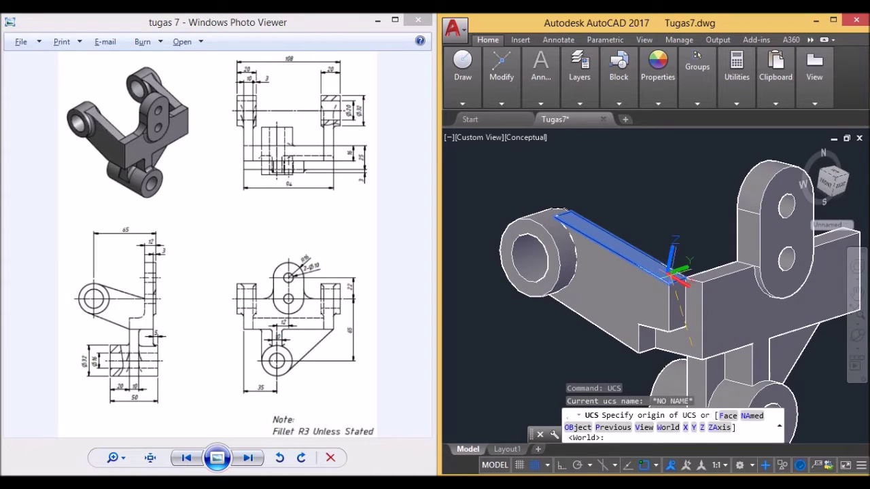
{"action": "key", "text": "Return"}
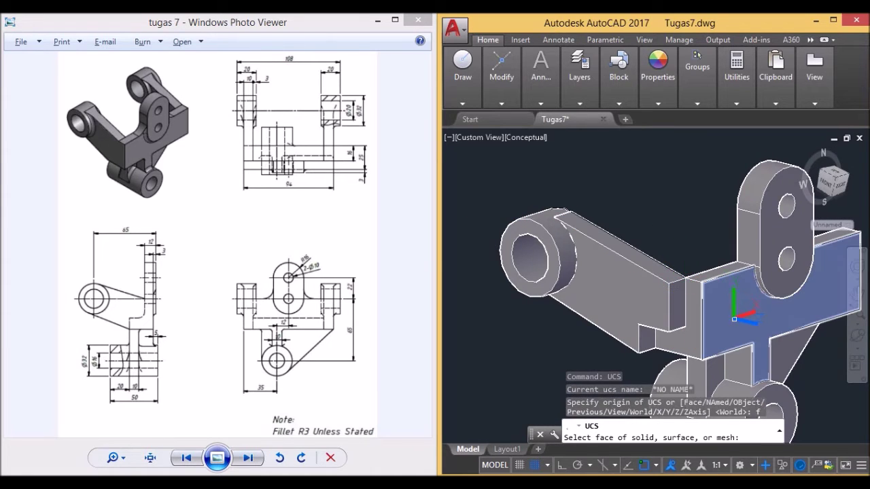
{"action": "left_click", "coordinate": [735, 319]}
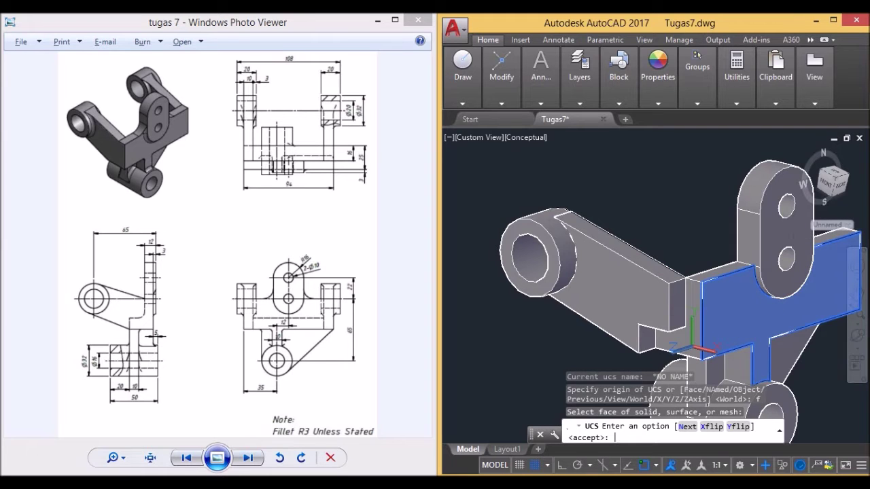
{"action": "key", "text": "Return"}
{"action": "left_click", "coordinate": [841, 182]}
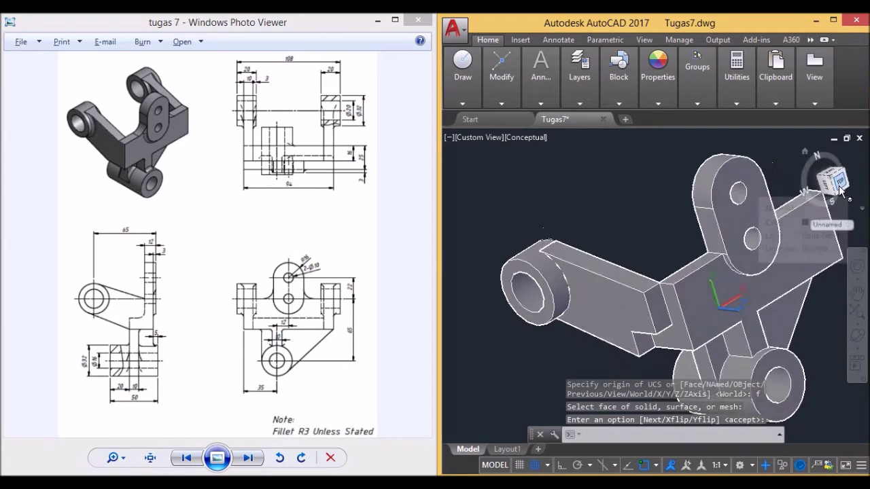
{"action": "left_click", "coordinate": [863, 160]}
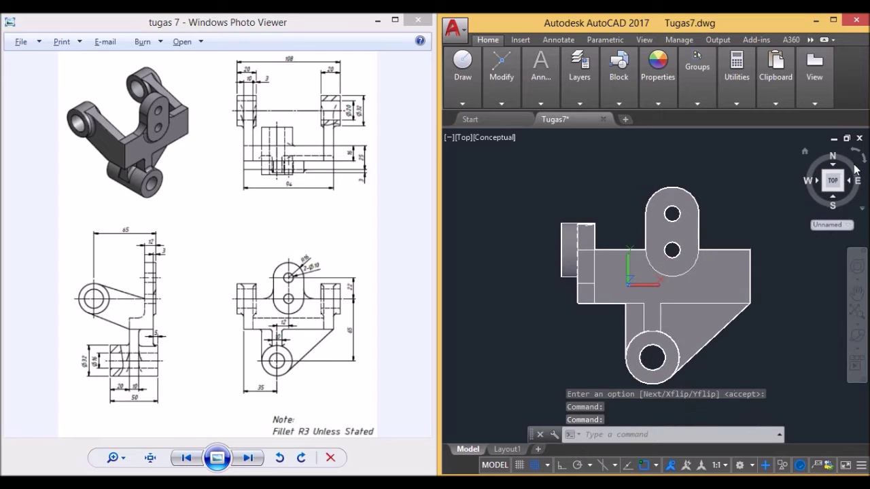
- Inspect the finished bracket from NW, NE and other isometric corners, orbiting and panning around it
{"action": "left_click", "coordinate": [825, 174]}
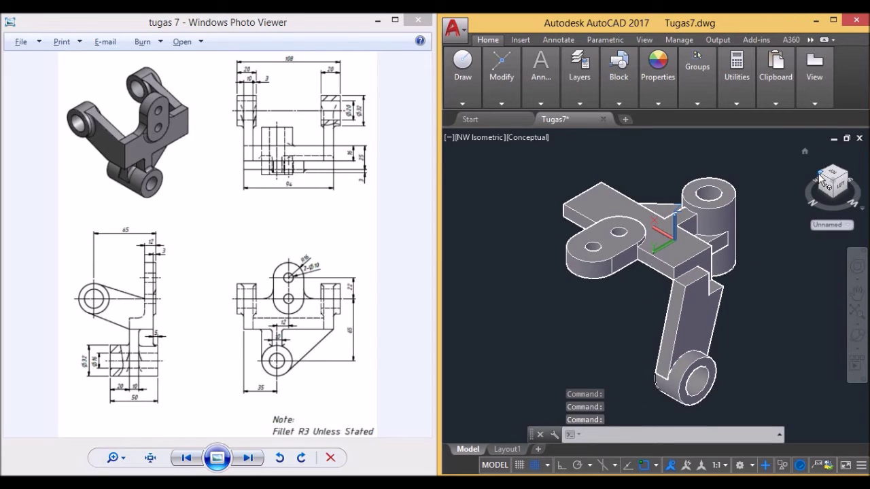
{"action": "left_click", "coordinate": [820, 175]}
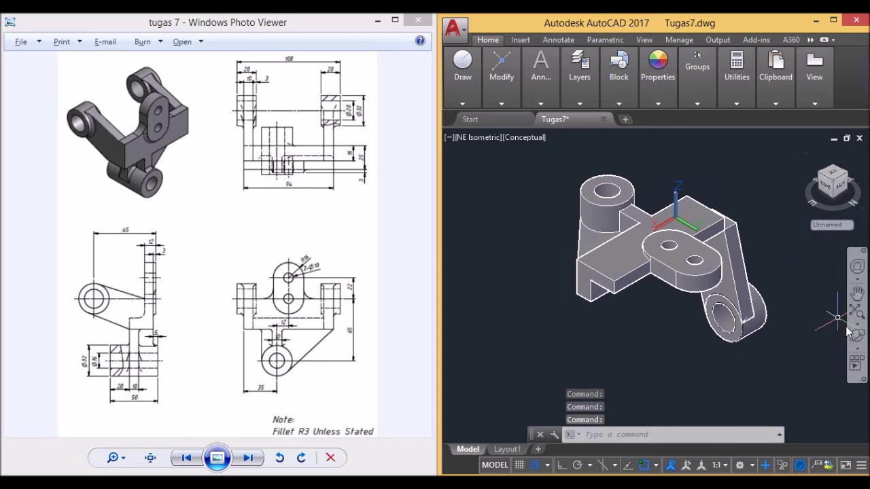
{"action": "left_click_drag", "start_coordinate": [834, 197], "coordinate": [772, 301]}
{"action": "middle_click_drag", "start_coordinate": [773, 301], "coordinate": [705, 288]}
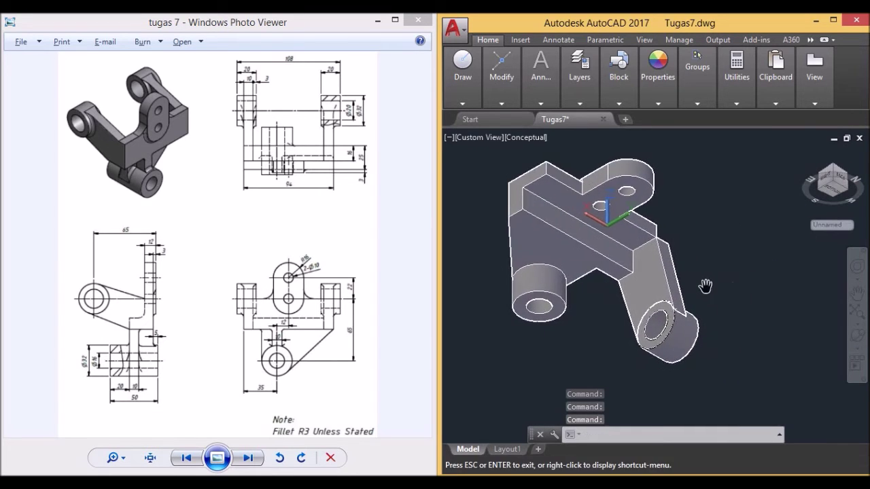
{"action": "key", "text": "Escape"}
{"action": "left_click", "coordinate": [848, 193]}
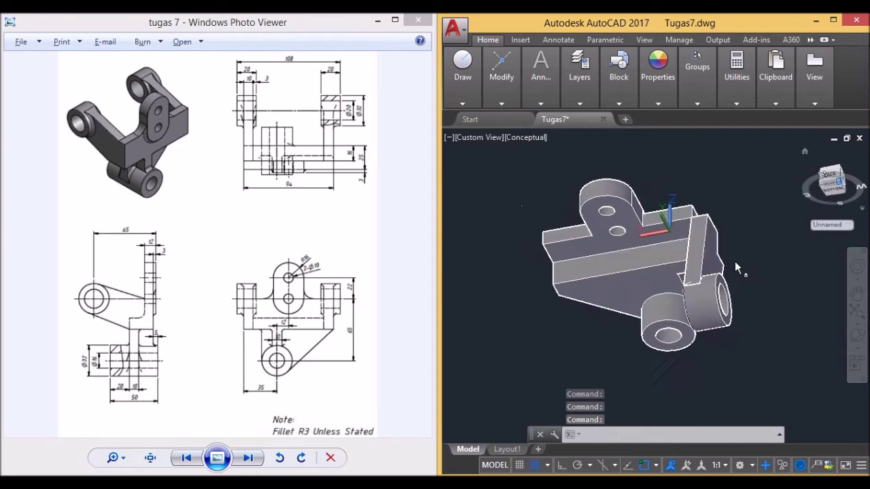
{"action": "mouse_move", "coordinate": [670, 271]}
{"action": "middle_mouse_down", "text": "shift"}
{"action": "mouse_move", "coordinate": [693, 285]}
{"action": "mouse_move", "coordinate": [725, 285]}
{"action": "middle_mouse_up", "text": "shift"}
{"action": "scroll", "coordinate": [693, 282], "scroll_direction": "up", "scroll_amount": 3}
{"action": "scroll", "coordinate": [693, 282], "scroll_direction": "down", "scroll_amount": 2}
- Change the viewport visual style from Conceptual to 2D Wireframe
{"action": "left_click", "coordinate": [537, 137]}
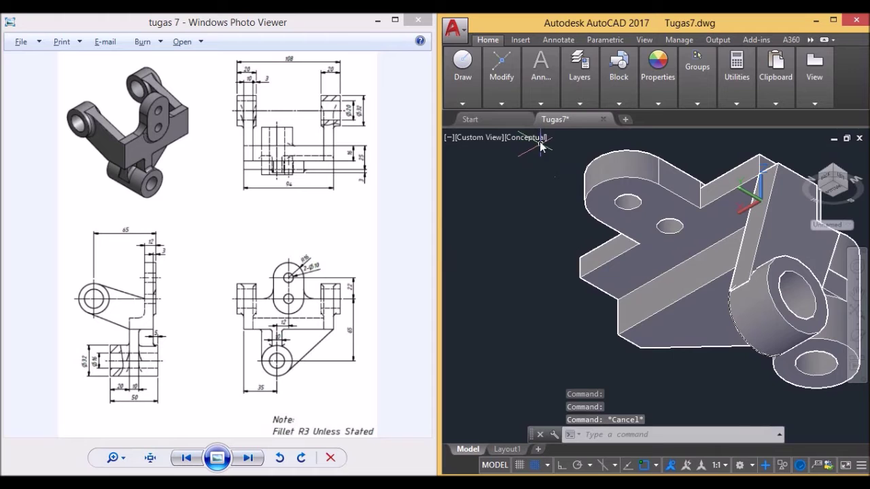
{"action": "left_click", "coordinate": [590, 170]}
{"action": "scroll", "coordinate": [732, 280], "scroll_direction": "up", "scroll_amount": 3}
{"action": "scroll", "coordinate": [732, 279], "scroll_direction": "up", "scroll_amount": 2}
{"action": "middle_click_drag", "start_coordinate": [733, 279], "coordinate": [740, 284]}
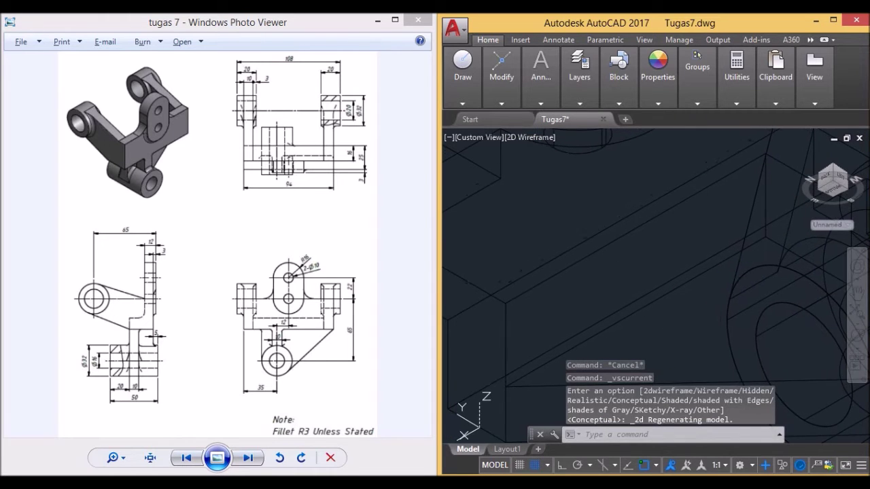
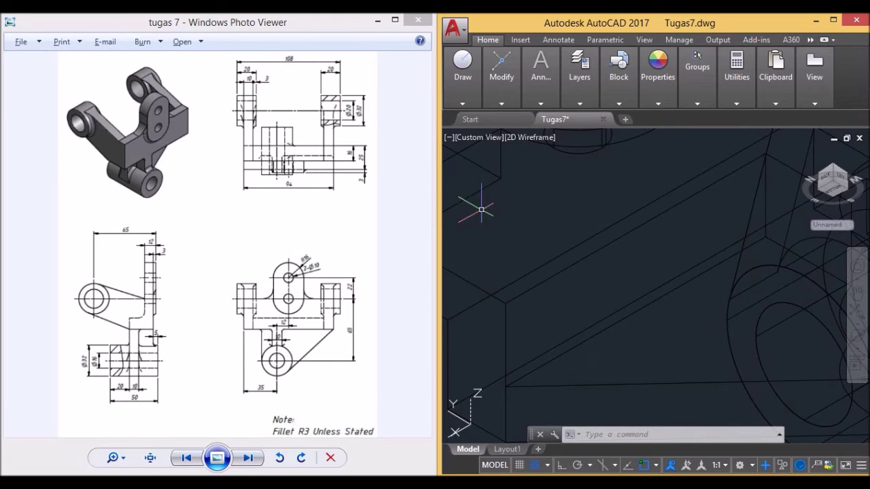
- Draw a 3-unit orthogonal line from a point on the bracket, with Ortho turned on
{"action": "middle_click_drag", "start_coordinate": [664, 267], "coordinate": [601, 259]}
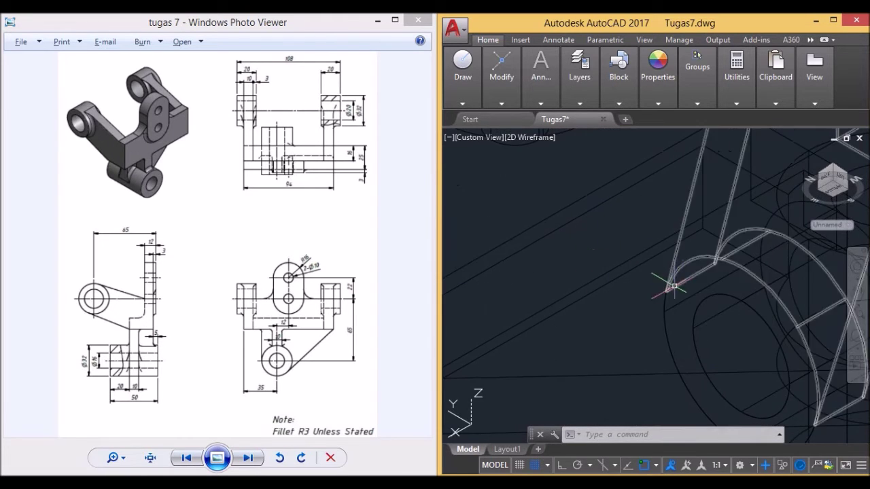
{"action": "type", "text": "lin"}
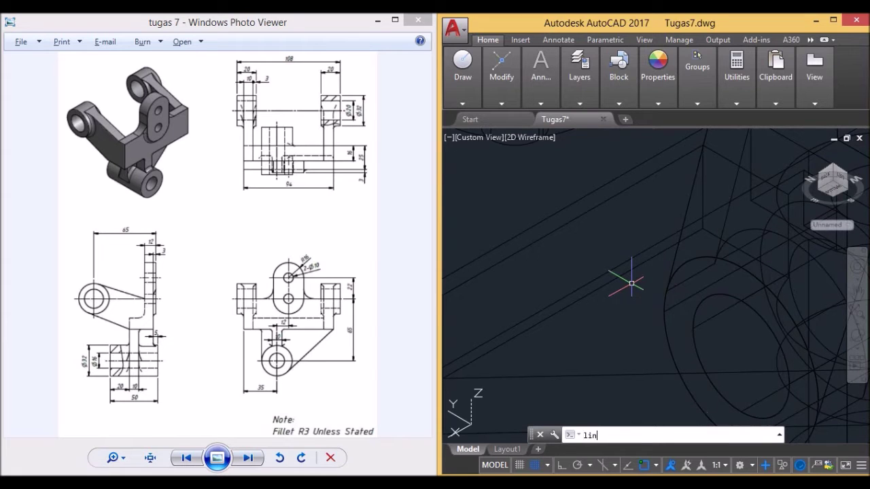
{"action": "key", "text": "Return"}
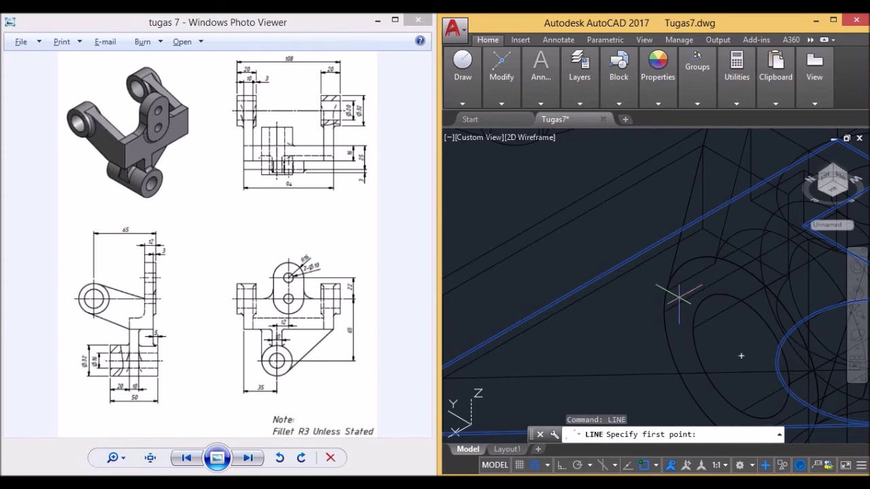
{"action": "left_click", "coordinate": [667, 291]}
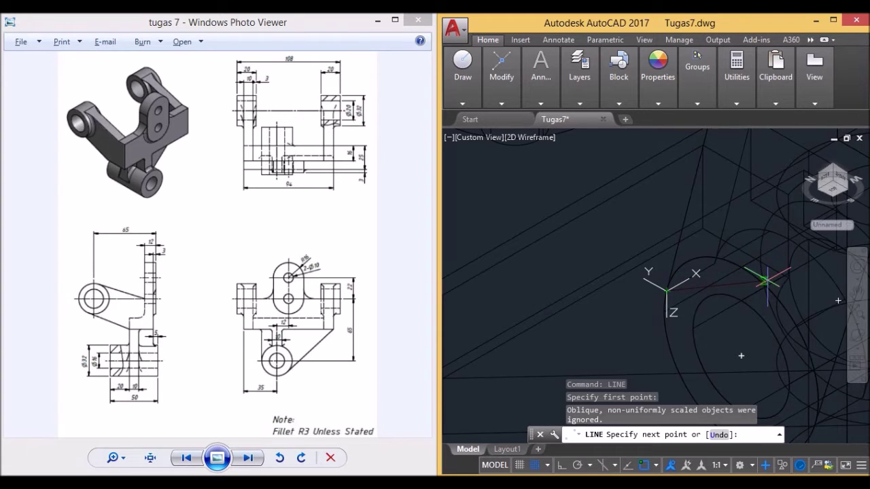
{"action": "key", "text": "F8"}
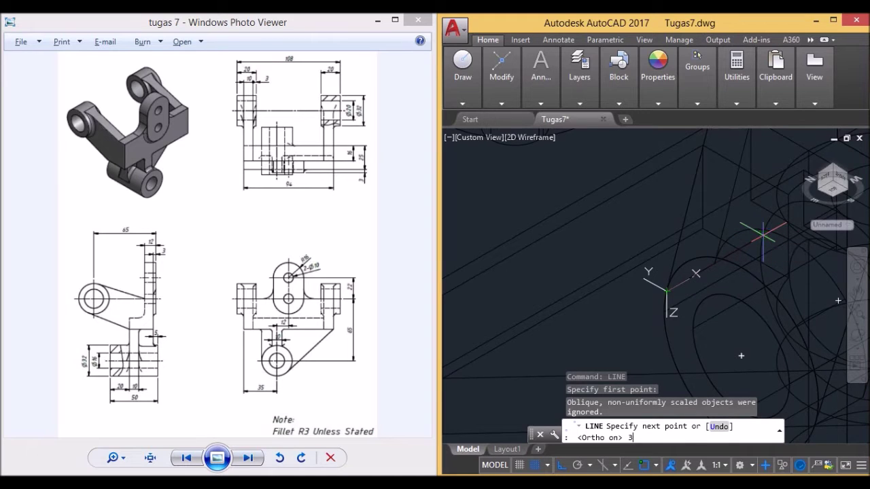
{"action": "type", "text": "3"}
{"action": "key", "text": "Return"}
{"action": "key", "text": "Escape"}
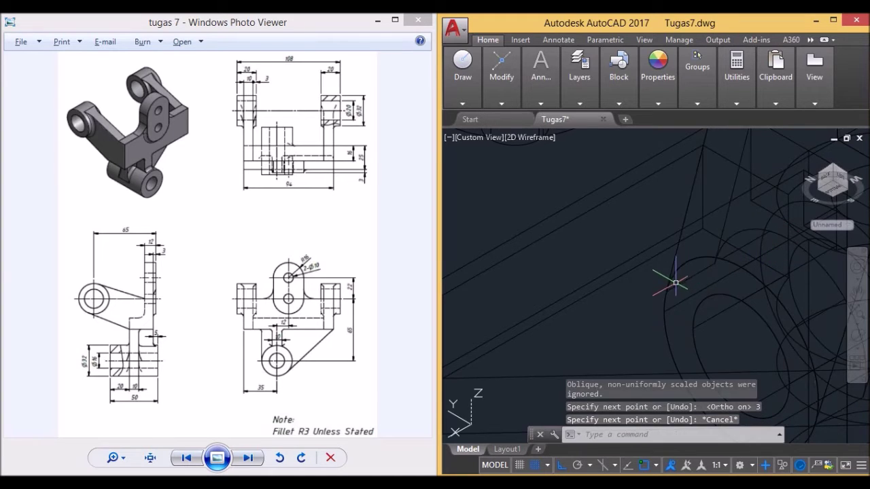
- Undo that line and erase the leftover stray line
{"action": "scroll", "coordinate": [680, 284], "scroll_direction": "down", "scroll_amount": 2}
{"action": "scroll", "coordinate": [615, 292], "scroll_direction": "down", "scroll_amount": 2}
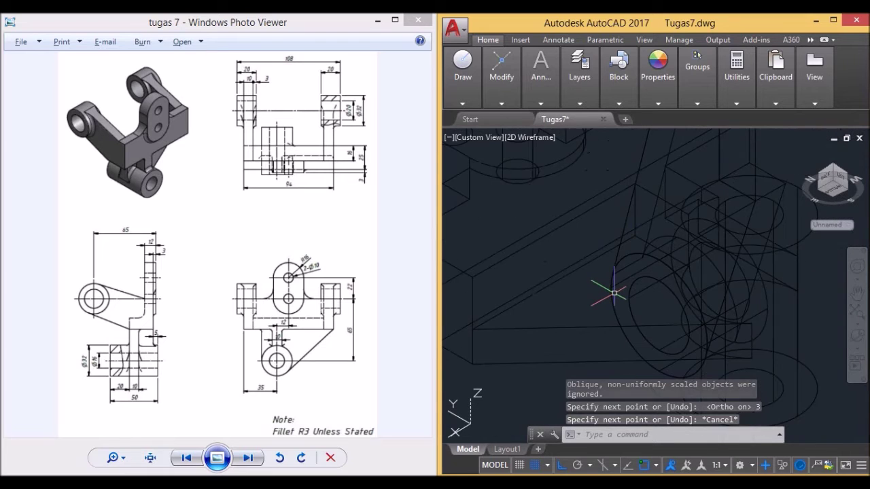
{"action": "key", "text": "ctrl+z"}
{"action": "scroll", "coordinate": [598, 279], "scroll_direction": "up", "scroll_amount": 2}
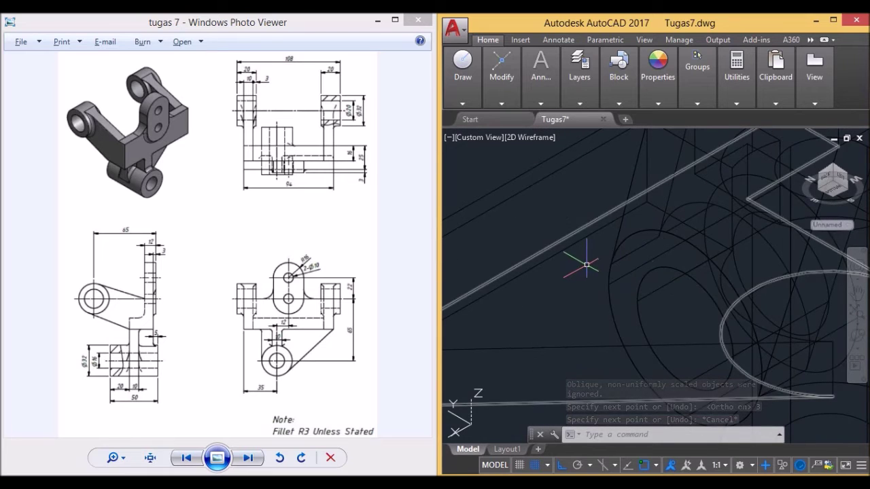
{"action": "scroll", "coordinate": [587, 267], "scroll_direction": "up", "scroll_amount": 2}
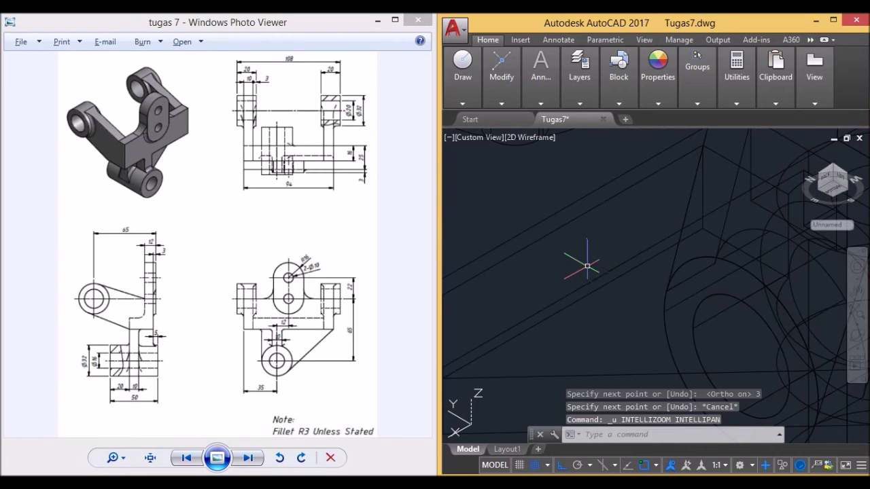
{"action": "left_click", "coordinate": [674, 285]}
{"action": "key", "text": "Delete"}
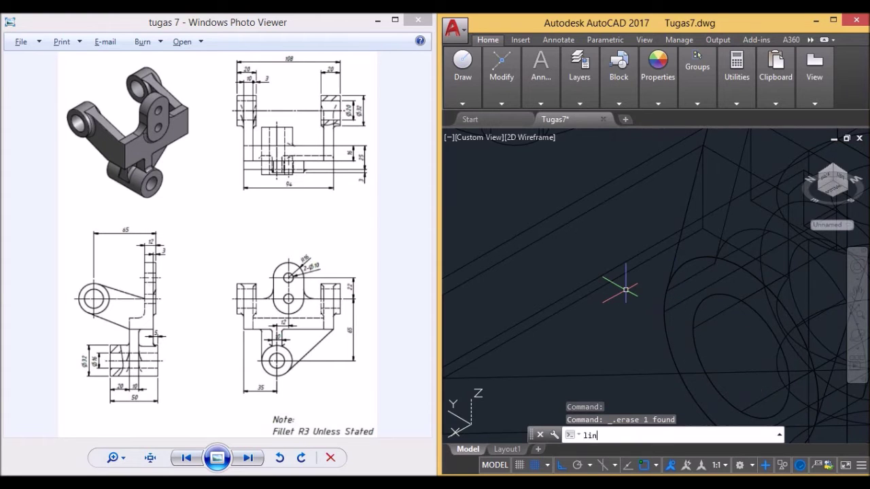
- Redraw the 3-unit line from the same snapped point on the solid
{"action": "key", "text": "Return"}
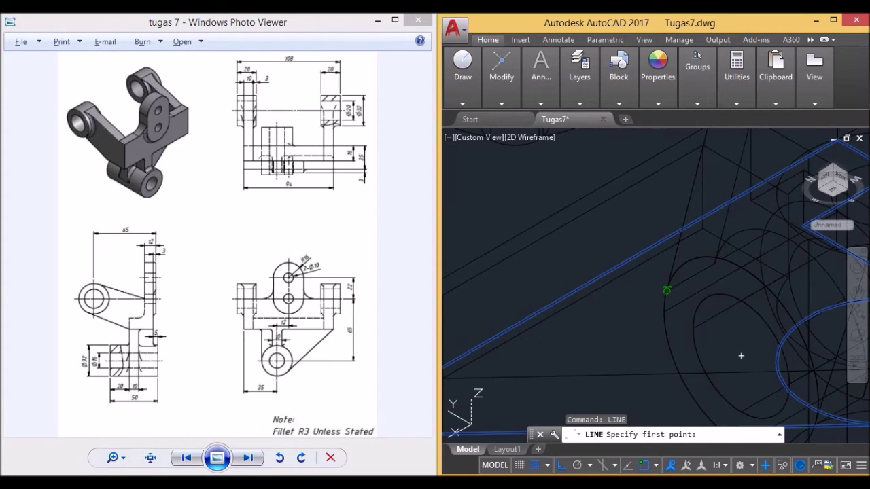
{"action": "left_click", "coordinate": [666, 290]}
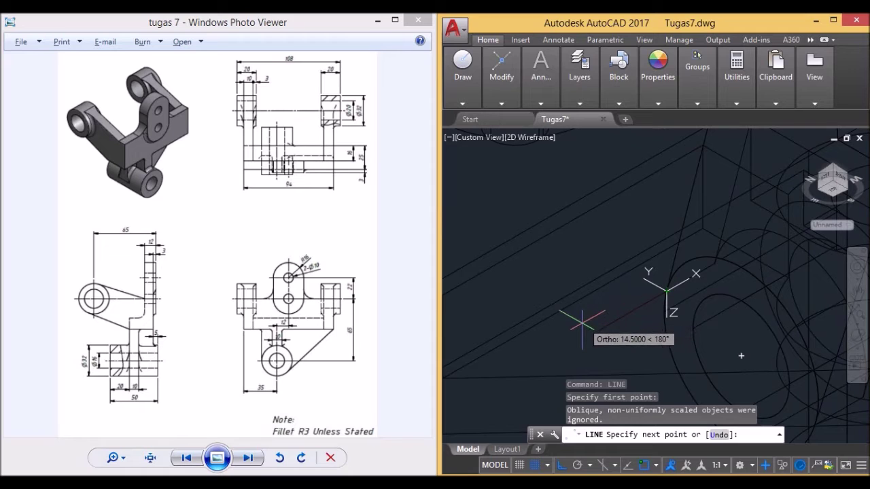
{"action": "type", "text": "3"}
{"action": "key", "text": "Return"}
{"action": "key", "text": "Escape"}
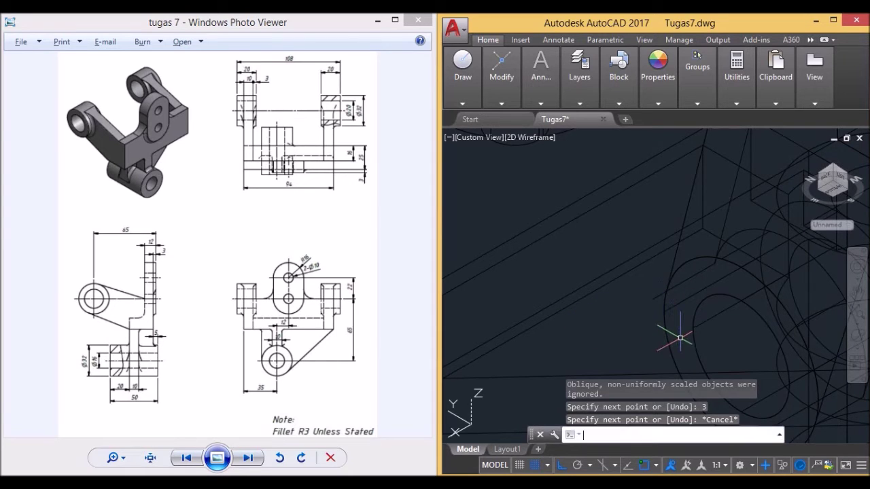
{"action": "key", "text": "Return"}
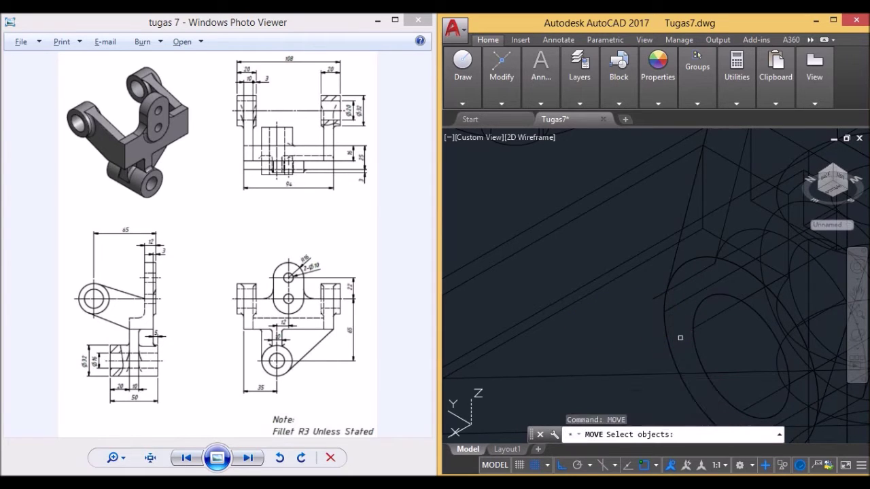
- Move the cylindrical boss slightly to a new position
{"action": "left_click", "coordinate": [695, 309]}
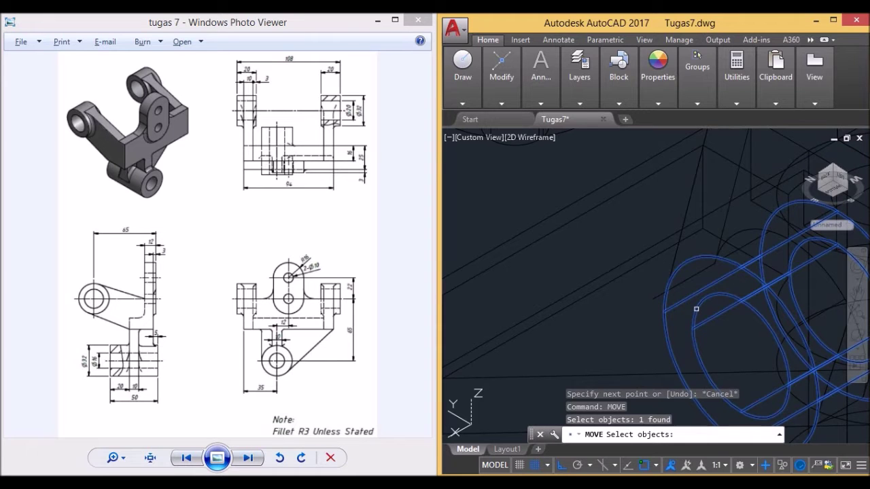
{"action": "key", "text": "Return"}
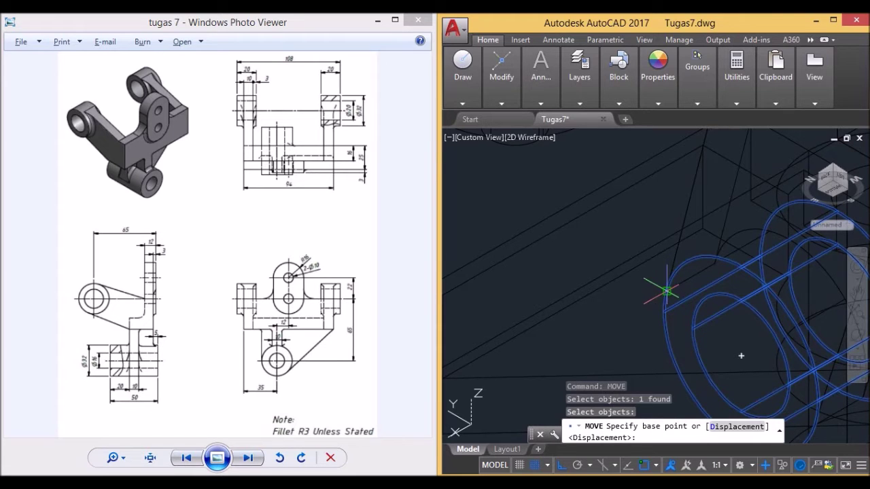
{"action": "left_click", "coordinate": [667, 291]}
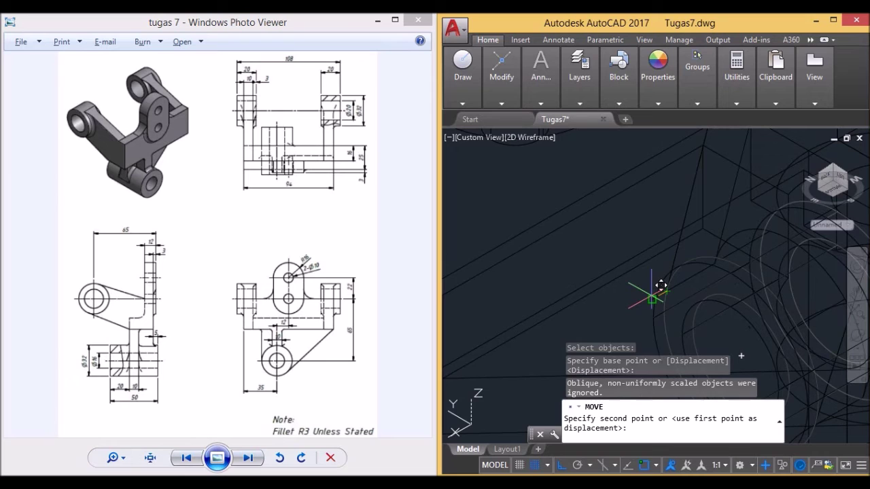
{"action": "left_click", "coordinate": [662, 287]}
{"action": "scroll", "coordinate": [699, 291], "scroll_direction": "up", "scroll_amount": 2}
{"action": "scroll", "coordinate": [699, 291], "scroll_direction": "up", "scroll_amount": 2}
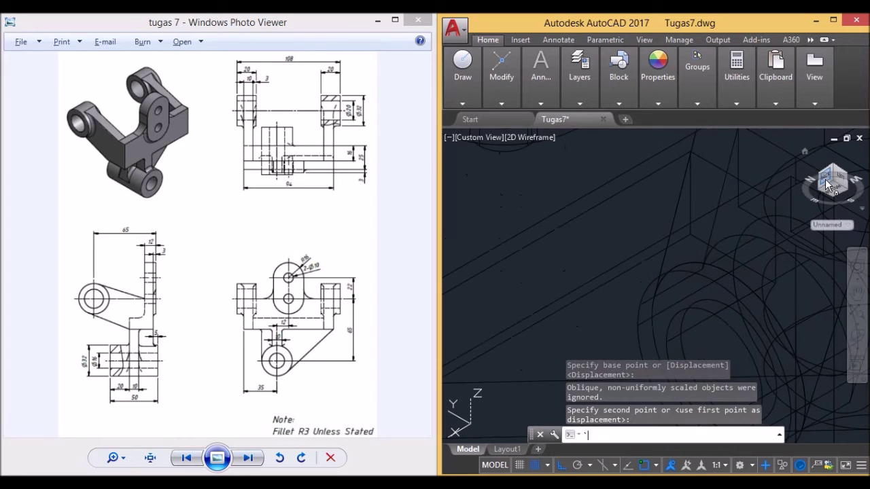
{"action": "key", "text": "Escape"}
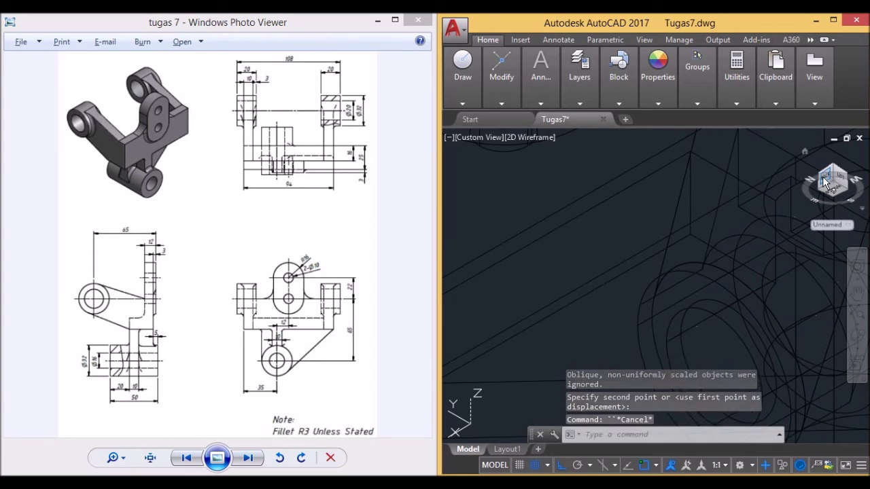
- View the model from back and left, then shade it Conceptual in northwest isometric
{"action": "left_click", "coordinate": [828, 180]}
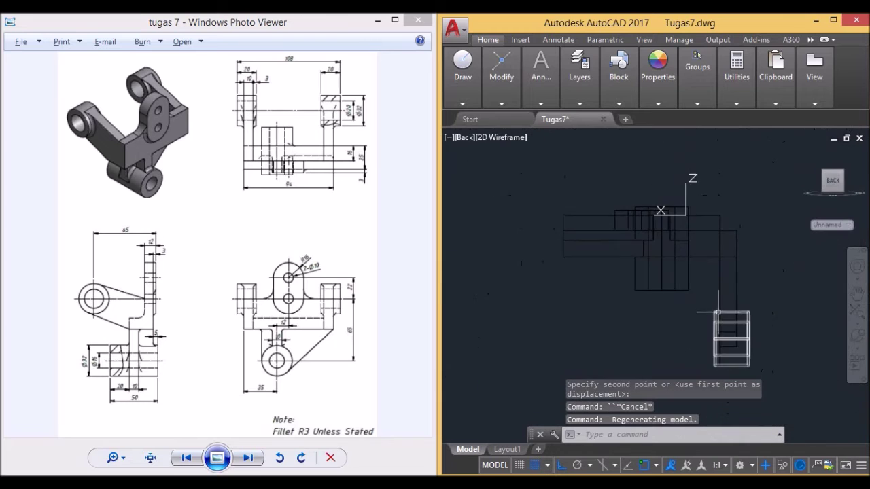
{"action": "left_click", "coordinate": [848, 182]}
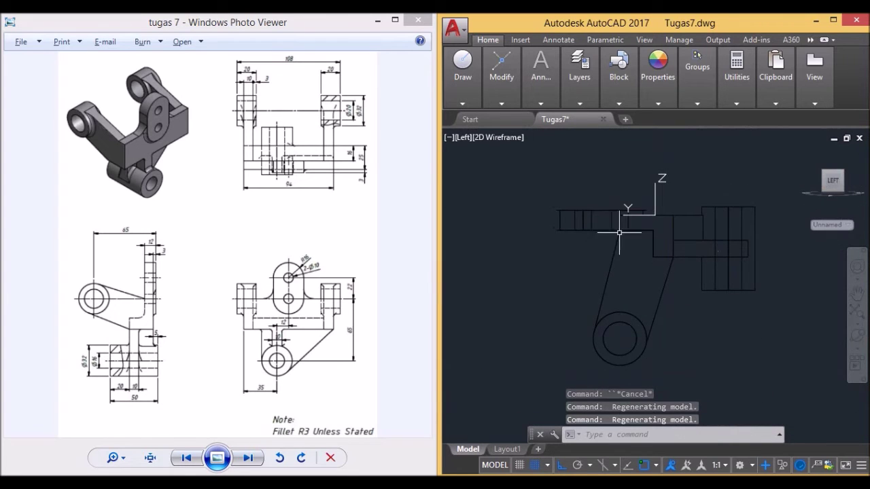
{"action": "left_click", "coordinate": [500, 137]}
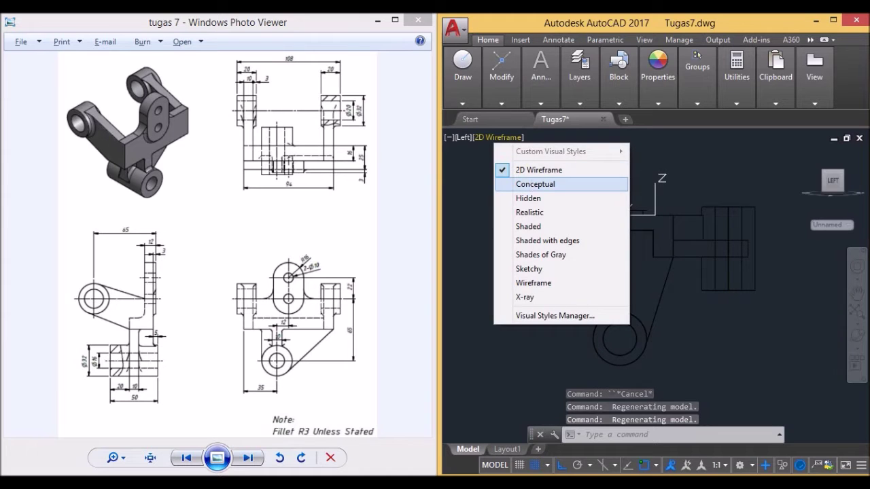
{"action": "left_click", "coordinate": [536, 185]}
{"action": "left_click", "coordinate": [823, 170]}
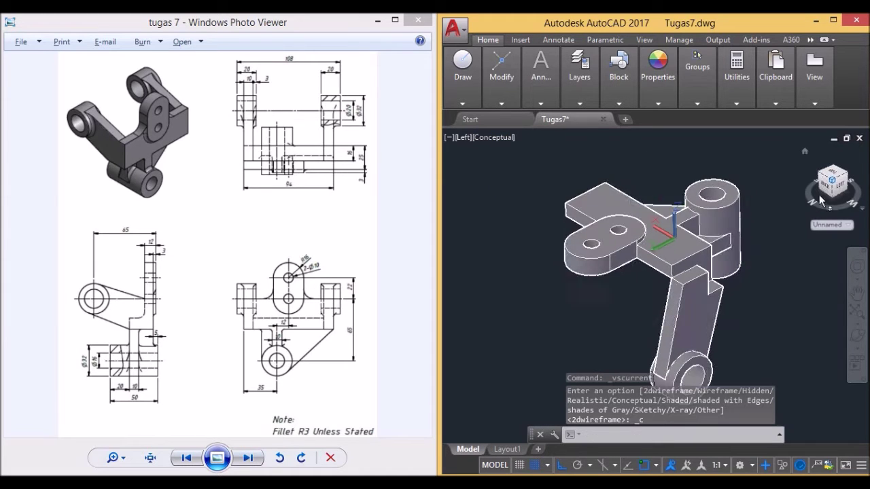
{"action": "scroll", "coordinate": [710, 280], "scroll_direction": "up", "scroll_amount": 4}
- Select the vertical arm and cylinder boss to move together
{"action": "middle_click_drag", "start_coordinate": [709, 281], "coordinate": [742, 274]}
{"action": "middle_click_drag", "start_coordinate": [668, 259], "coordinate": [697, 291]}
{"action": "type", "text": "move"}
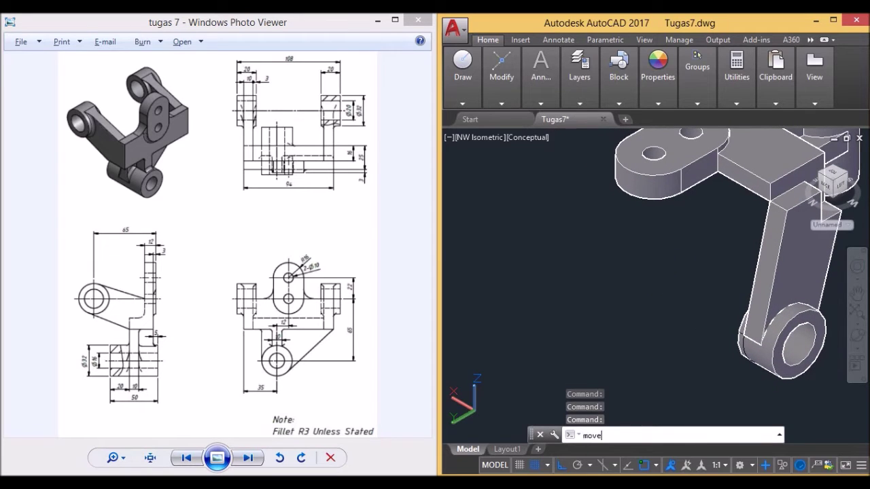
{"action": "key", "text": "Return"}
{"action": "middle_click_drag", "start_coordinate": [697, 259], "coordinate": [652, 259]}
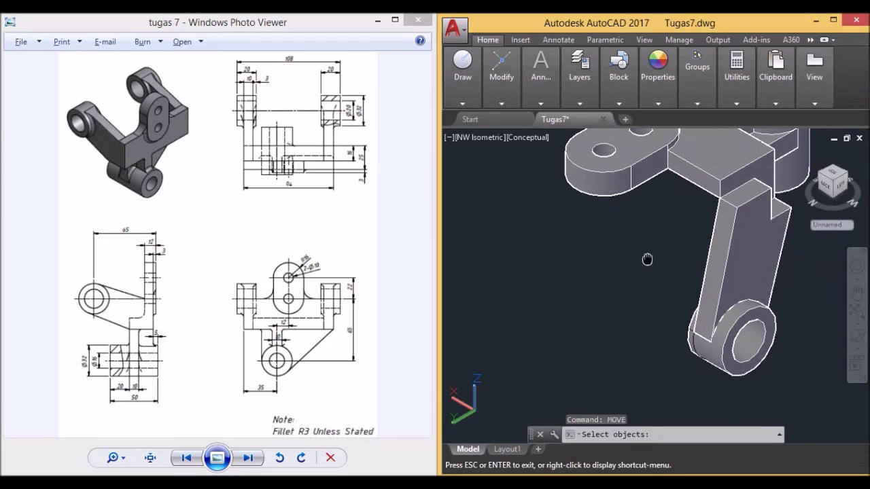
{"action": "left_click", "coordinate": [713, 259]}
{"action": "left_click", "coordinate": [726, 322]}
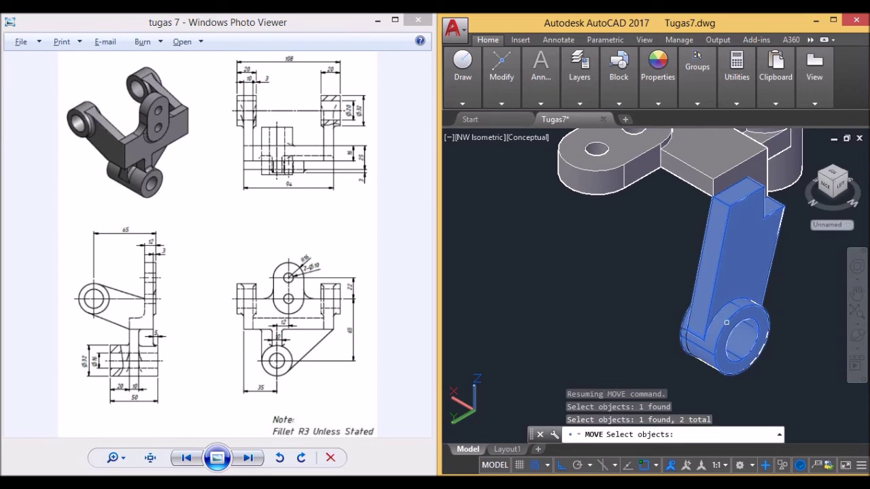
{"action": "key", "text": "Return"}
- Move the arm and boss from the arm corner to a new point
{"action": "left_click", "coordinate": [729, 206]}
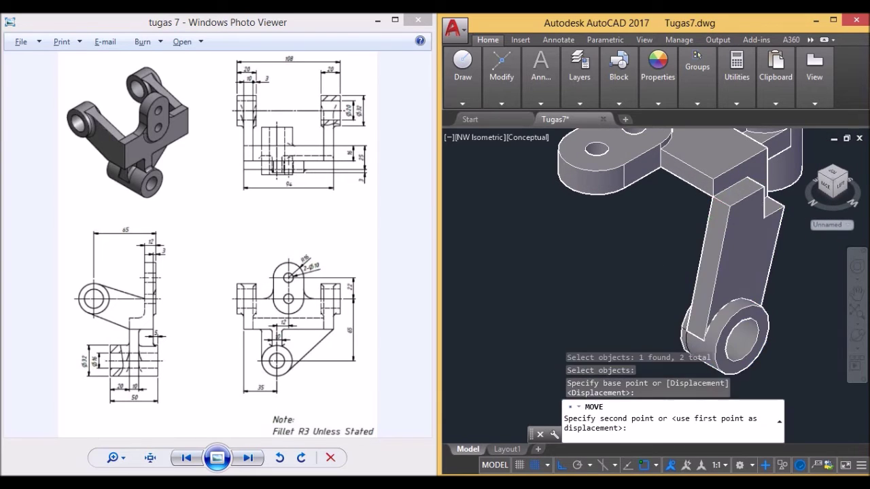
{"action": "scroll", "coordinate": [707, 173], "scroll_direction": "up", "scroll_amount": 3}
{"action": "scroll", "coordinate": [714, 166], "scroll_direction": "up", "scroll_amount": 2}
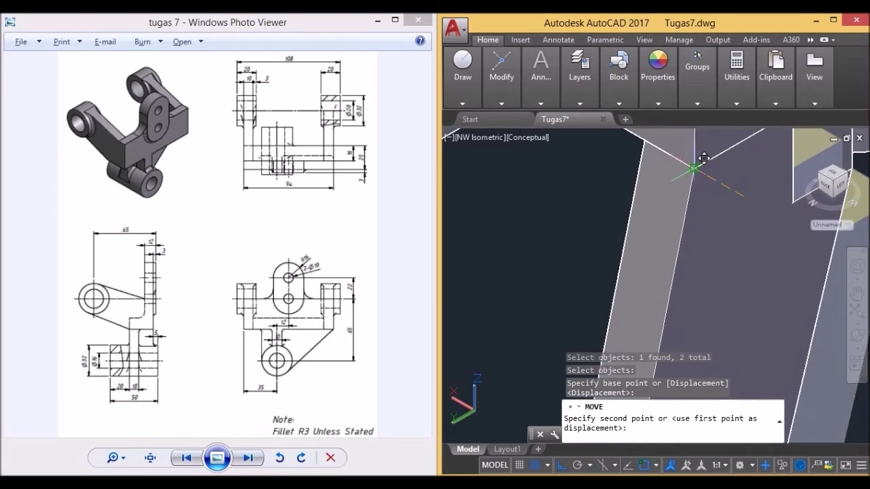
{"action": "scroll", "coordinate": [716, 166], "scroll_direction": "down", "scroll_amount": 4}
{"action": "mouse_move", "coordinate": [723, 353]}
{"action": "middle_mouse_down"}
{"action": "mouse_move", "coordinate": [723, 308]}
{"action": "mouse_move", "coordinate": [770, 313]}
{"action": "middle_mouse_up"}
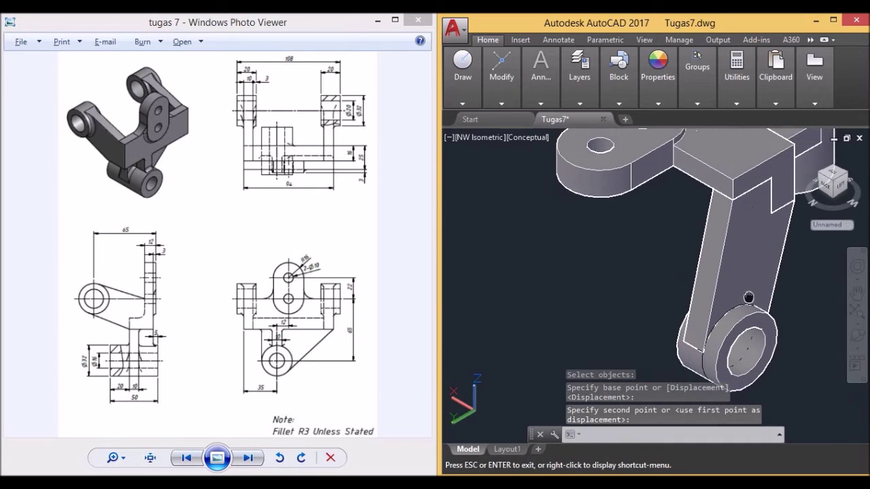
{"action": "left_click", "coordinate": [836, 175]}
- Rotate the view to see the bracket from underneath, with nothing selected
{"action": "left_click", "coordinate": [827, 180]}
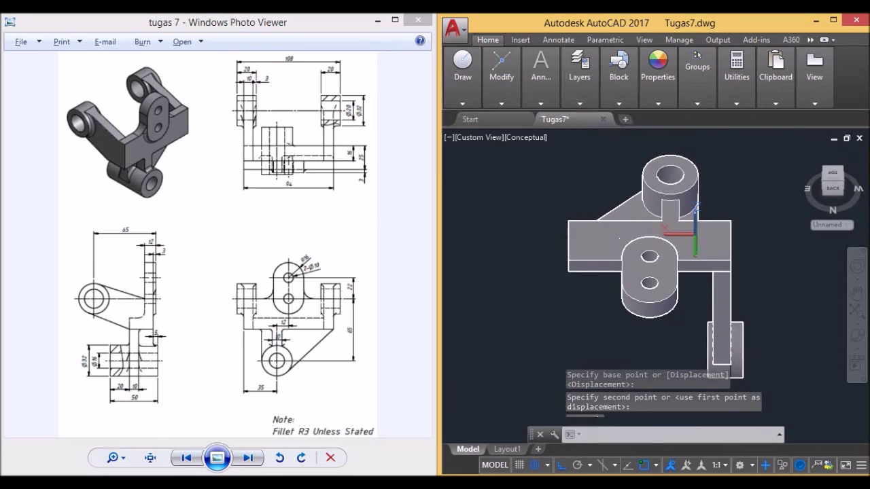
{"action": "middle_click_drag", "start_coordinate": [708, 300], "coordinate": [745, 256]}
{"action": "mouse_move", "coordinate": [833, 190]}
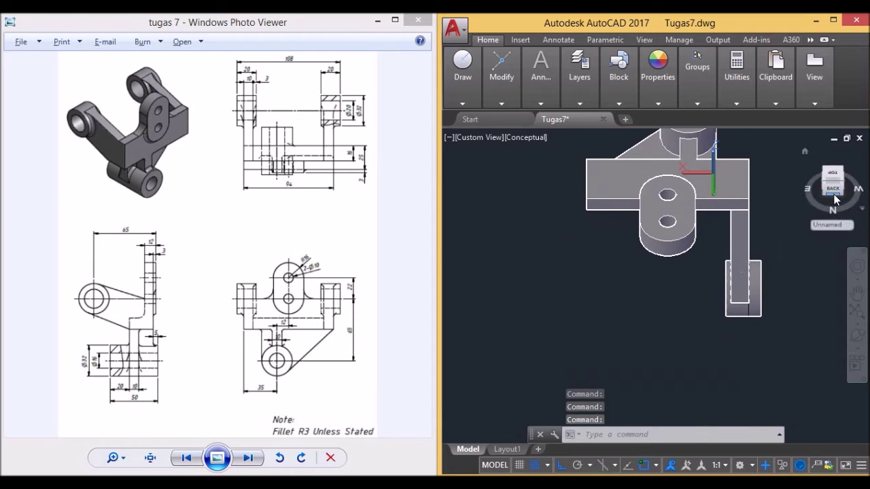
{"action": "left_click", "coordinate": [835, 197]}
{"action": "middle_click_drag", "start_coordinate": [647, 286], "coordinate": [658, 294]}
{"action": "left_click", "coordinate": [598, 291]}
{"action": "key", "text": "Escape"}
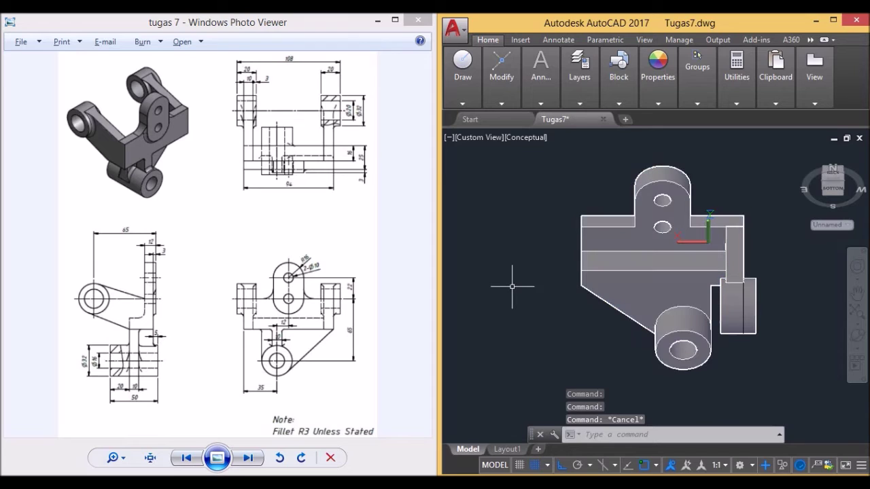
- Copy the vertical upright and lower side block to the bracket's left side
{"action": "type", "text": "cp"}
{"action": "key", "text": "Return"}
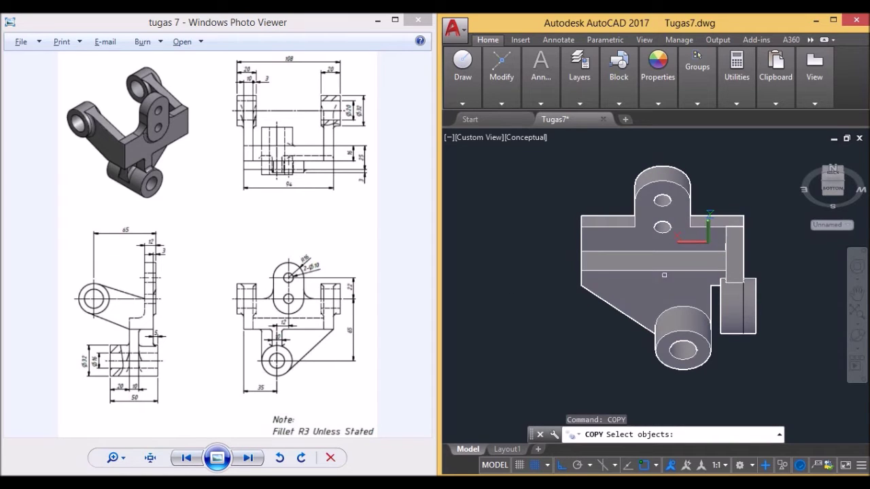
{"action": "left_click", "coordinate": [734, 262]}
{"action": "left_click", "coordinate": [733, 306]}
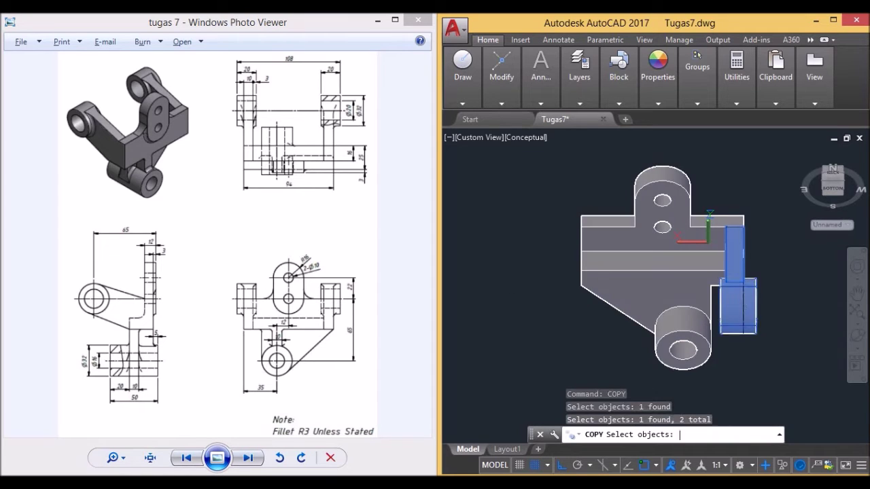
{"action": "key", "text": "Return"}
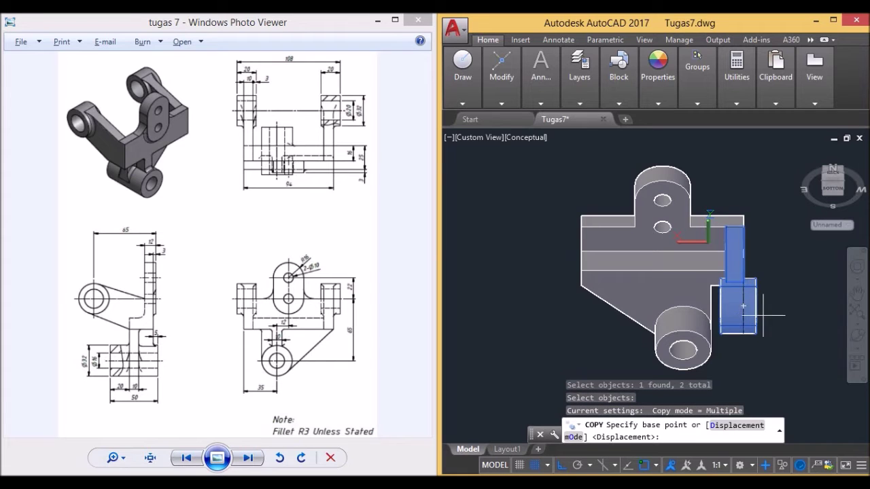
{"action": "left_click", "coordinate": [756, 306]}
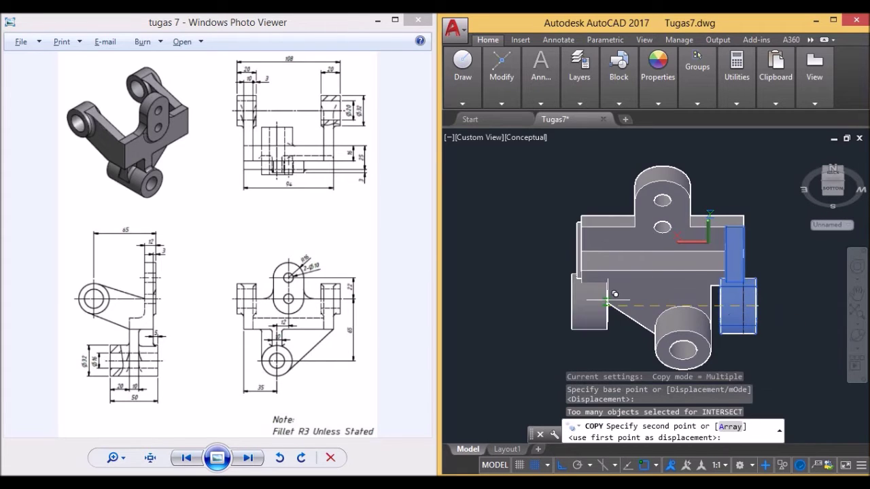
{"action": "left_click", "coordinate": [525, 305]}
{"action": "key", "text": "Escape"}
- Draw a 3-unit line from the copied post's corner endpoint
{"action": "scroll", "coordinate": [564, 287], "scroll_direction": "up", "scroll_amount": 5}
{"action": "middle_click_drag", "start_coordinate": [607, 301], "coordinate": [608, 309]}
{"action": "left_click_drag", "start_coordinate": [608, 310], "coordinate": [623, 310]}
{"action": "key", "text": "Escape"}
{"action": "type", "text": "1"}
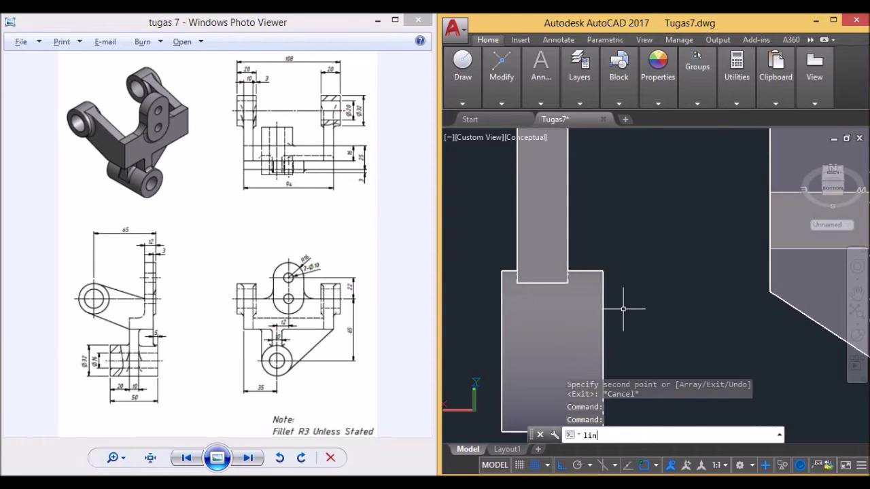
{"action": "key", "text": "Return"}
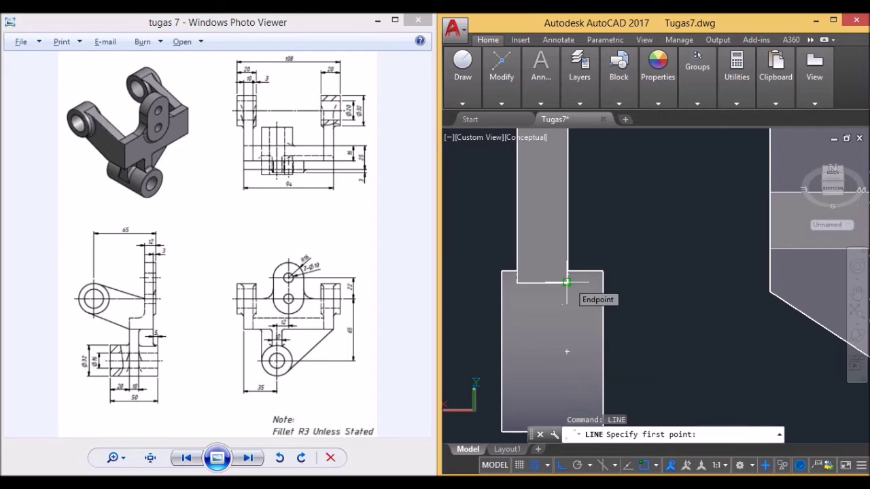
{"action": "left_click", "coordinate": [567, 281]}
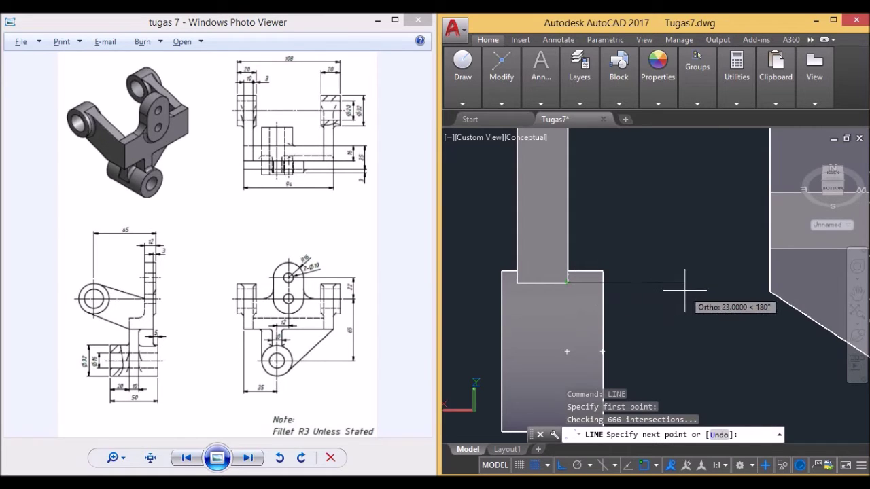
{"action": "type", "text": "3"}
{"action": "key", "text": "Return"}
{"action": "key", "text": "Escape"}
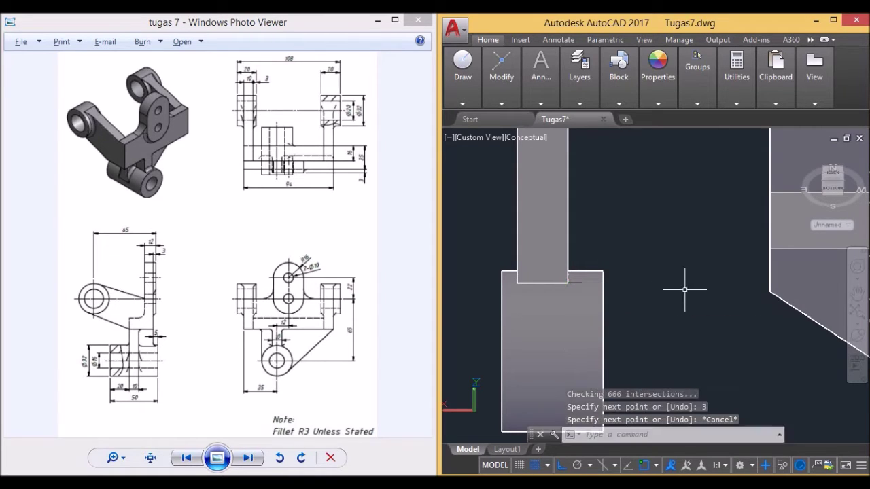
{"action": "type", "text": "MOVE"}
- Try moving the lower block, cancel, and orbit toward an isometric view
{"action": "key", "text": "Return"}
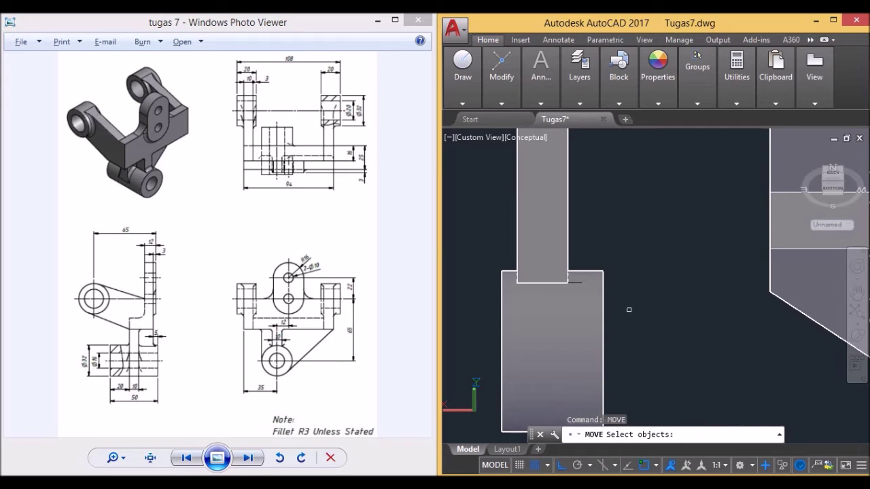
{"action": "left_click", "coordinate": [603, 329]}
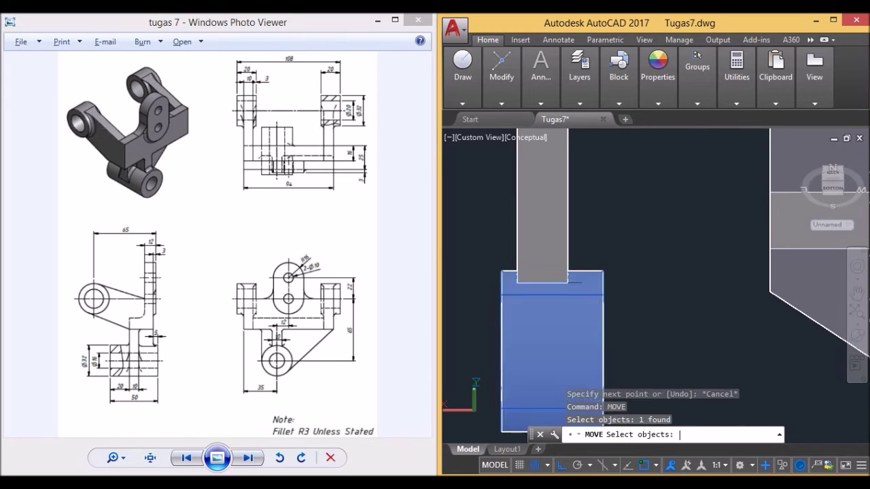
{"action": "key", "text": "Return"}
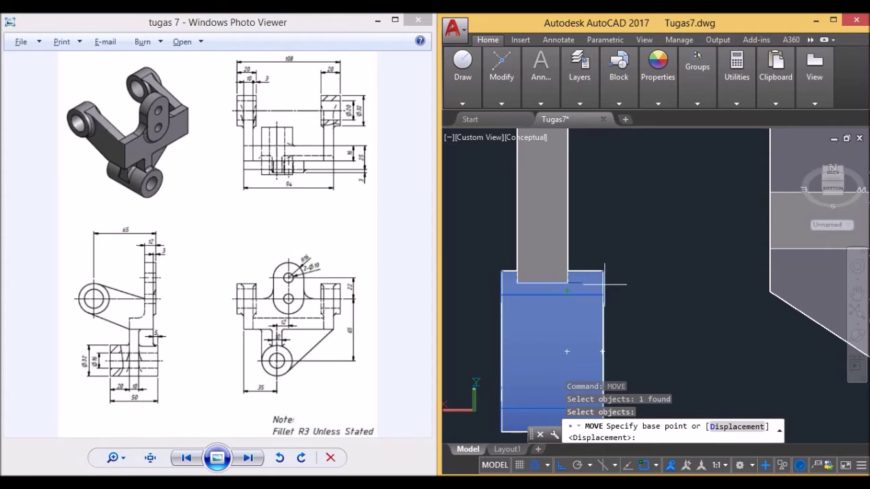
{"action": "key", "text": "Escape"}
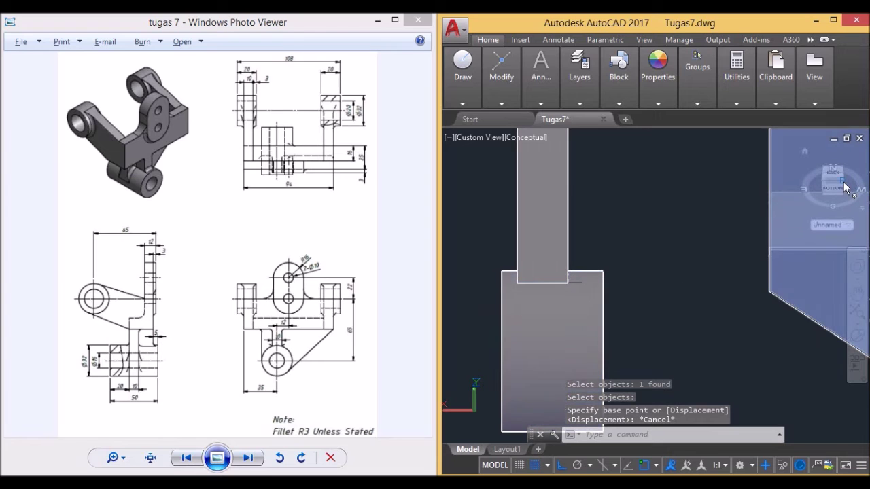
{"action": "left_click_drag", "start_coordinate": [837, 192], "coordinate": [535, 321]}
{"action": "scroll", "coordinate": [537, 323], "scroll_direction": "up", "scroll_amount": 5}
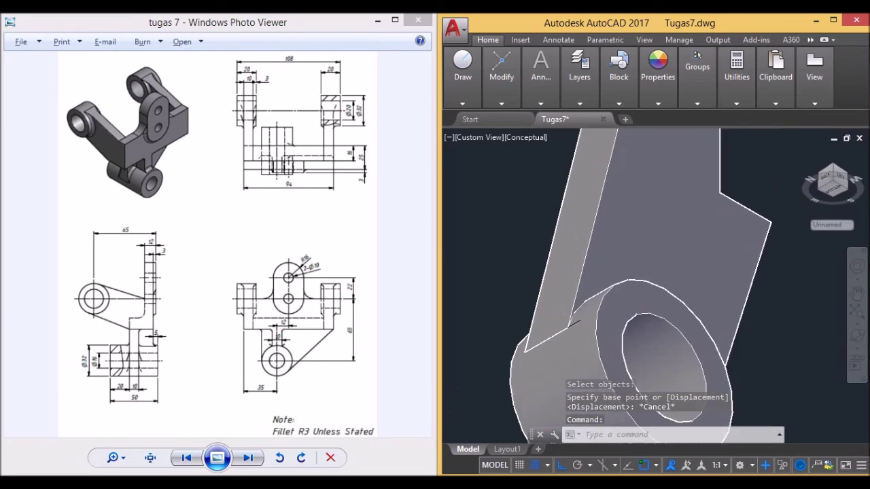
{"action": "middle_click_drag", "start_coordinate": [541, 329], "coordinate": [550, 338]}
{"action": "left_click_drag", "start_coordinate": [549, 338], "coordinate": [585, 333]}
{"action": "key", "text": "Escape"}
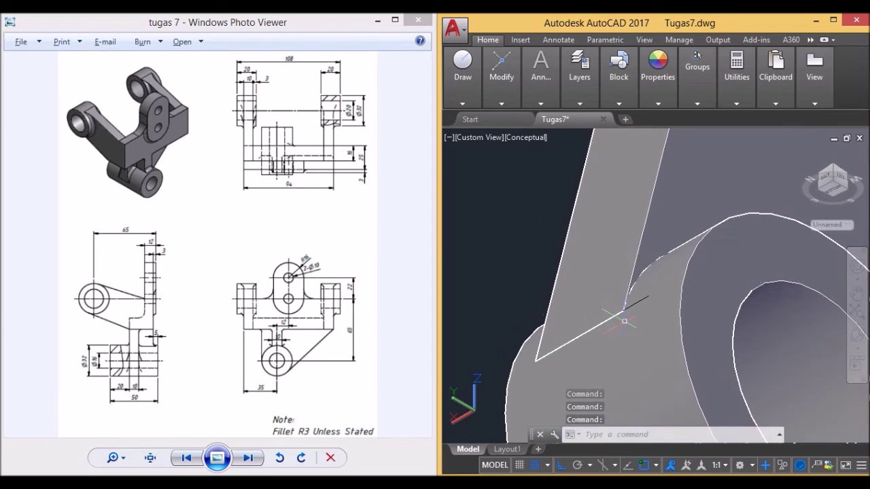
- Select the cylinder and pick a base point to move it, then cancel
{"action": "type", "text": "m"}
{"action": "key", "text": "Return"}
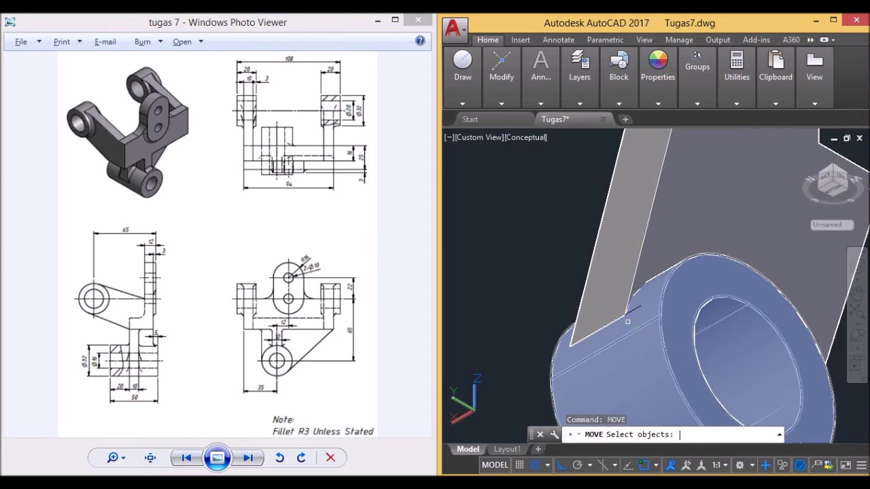
{"action": "left_click", "coordinate": [662, 302]}
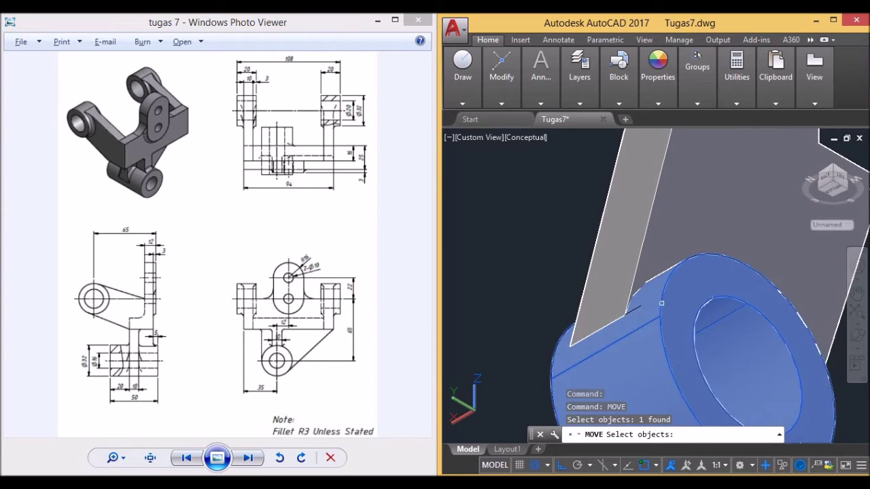
{"action": "key", "text": "Return"}
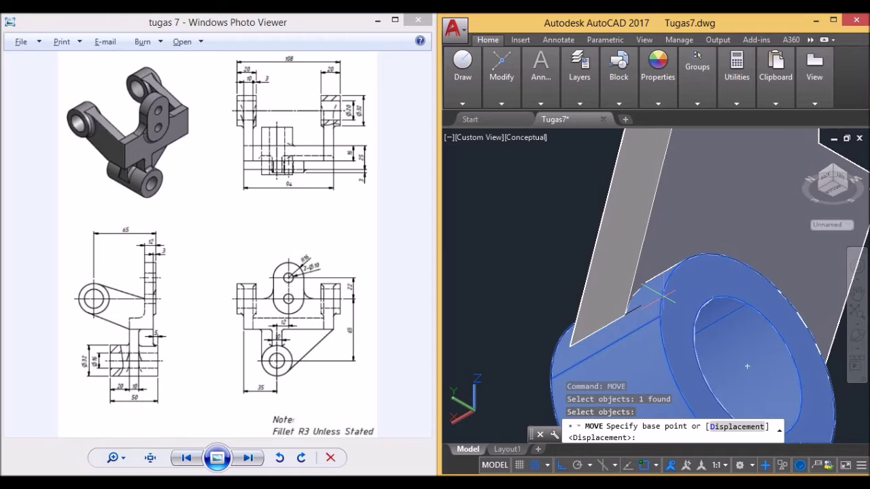
{"action": "left_click", "coordinate": [661, 297]}
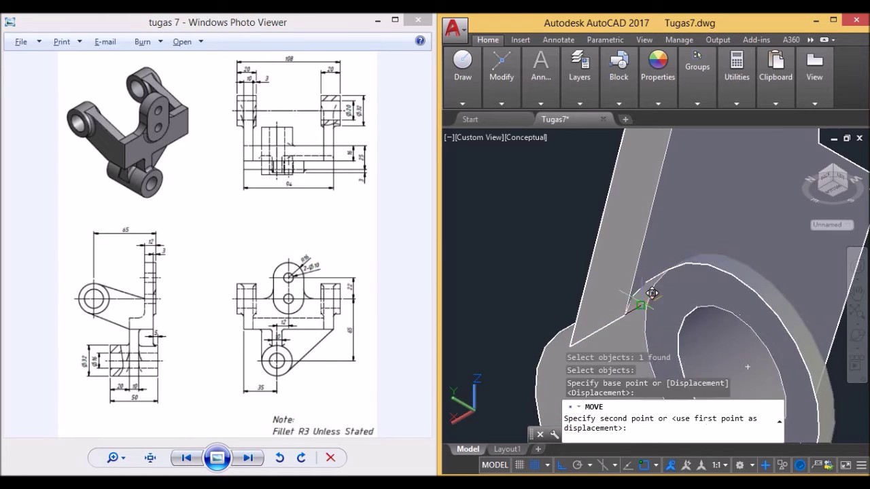
{"action": "key", "text": "Escape"}
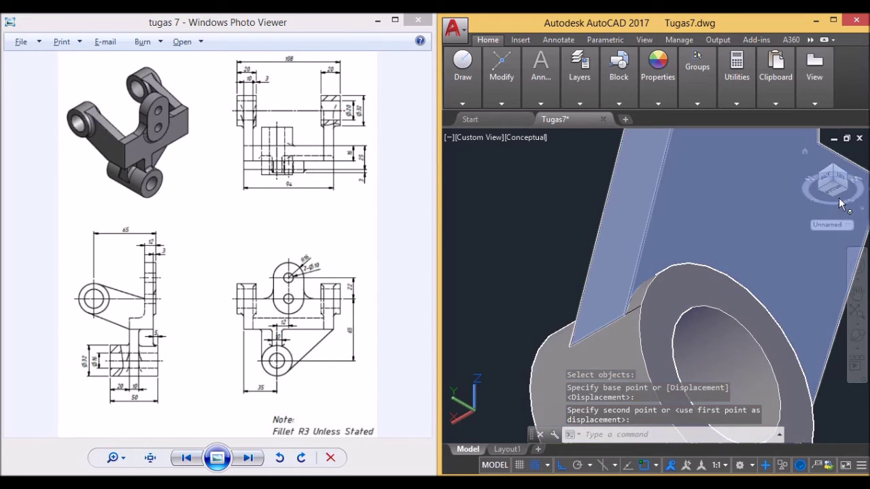
- Turn the model to view the bracket from the back
{"action": "scroll", "coordinate": [741, 317], "scroll_direction": "down", "scroll_amount": 5}
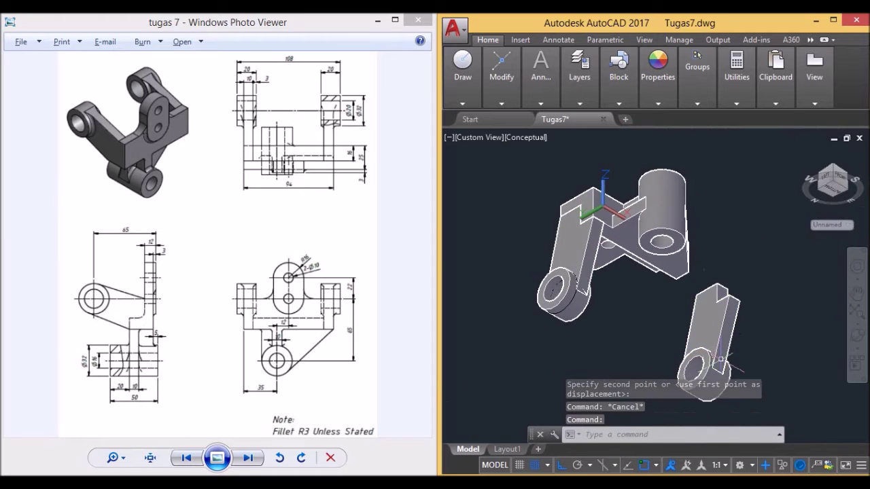
{"action": "scroll", "coordinate": [702, 358], "scroll_direction": "up", "scroll_amount": 5}
{"action": "mouse_move", "coordinate": [832, 182]}
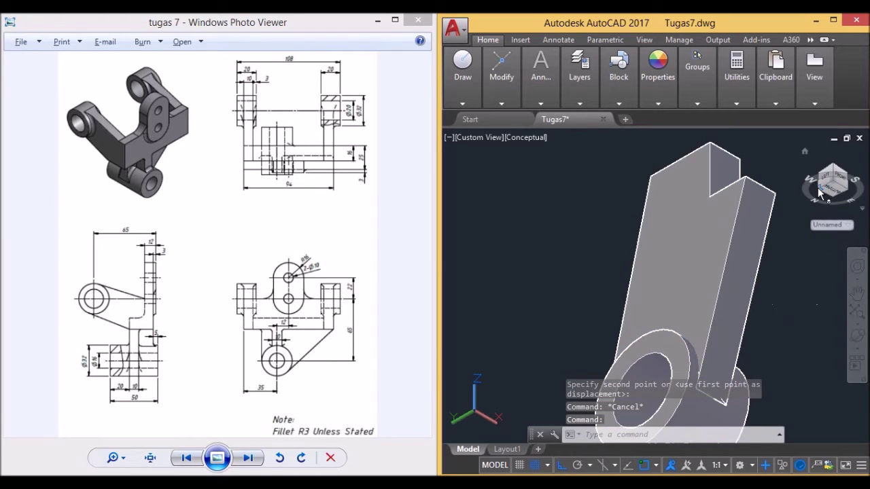
{"action": "left_click", "coordinate": [820, 194]}
{"action": "scroll", "coordinate": [528, 301], "scroll_direction": "up", "scroll_amount": 5}
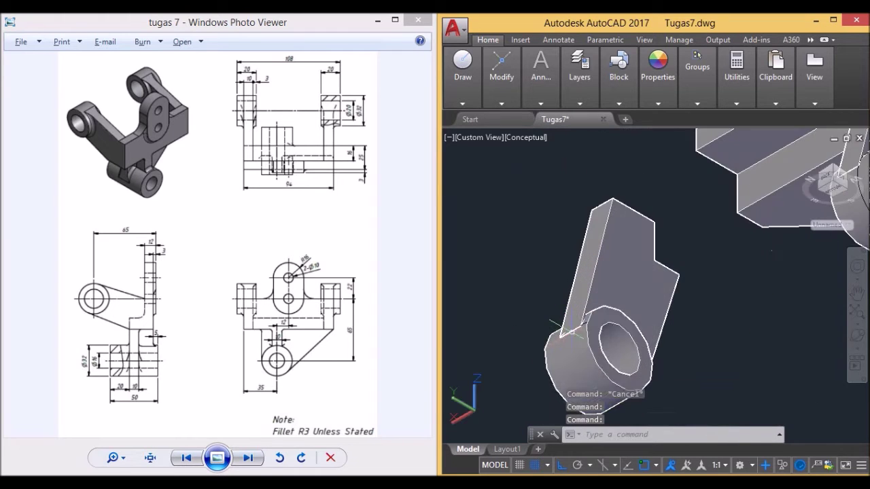
{"action": "scroll", "coordinate": [585, 327], "scroll_direction": "up", "scroll_amount": 3}
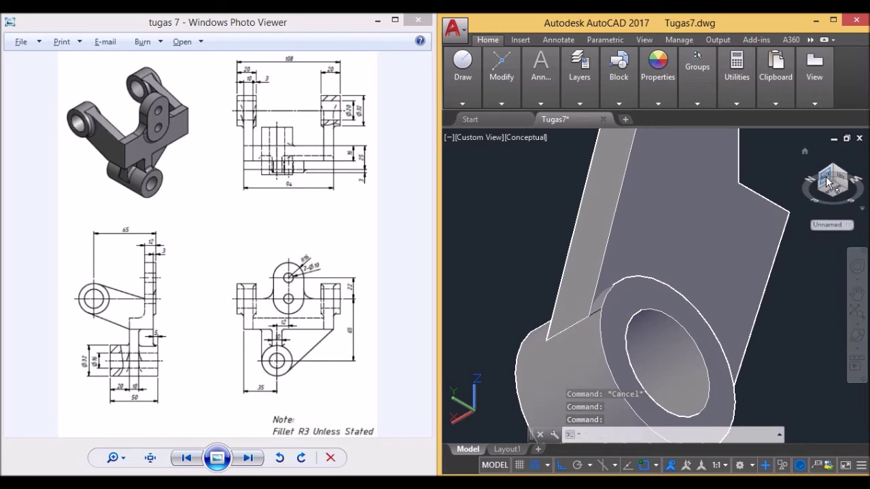
{"action": "left_click", "coordinate": [826, 178]}
- Select the tall column and lower-left foot to move
{"action": "middle_click_drag", "start_coordinate": [660, 315], "coordinate": [658, 296]}
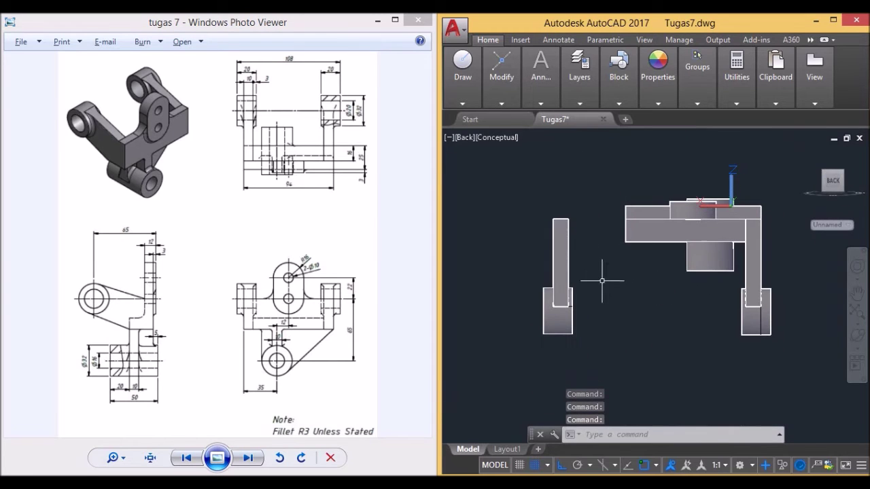
{"action": "key", "text": "Escape"}
{"action": "scroll", "coordinate": [621, 334], "scroll_direction": "up", "scroll_amount": 3}
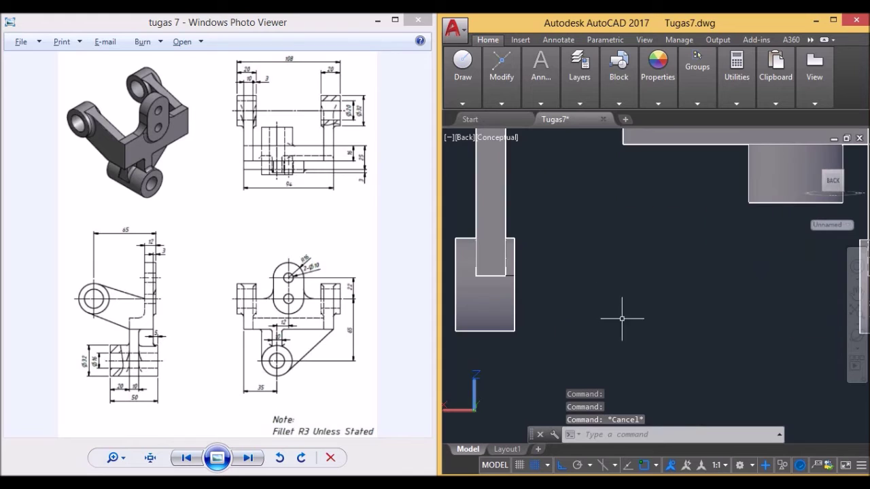
{"action": "scroll", "coordinate": [603, 318], "scroll_direction": "down", "scroll_amount": 2}
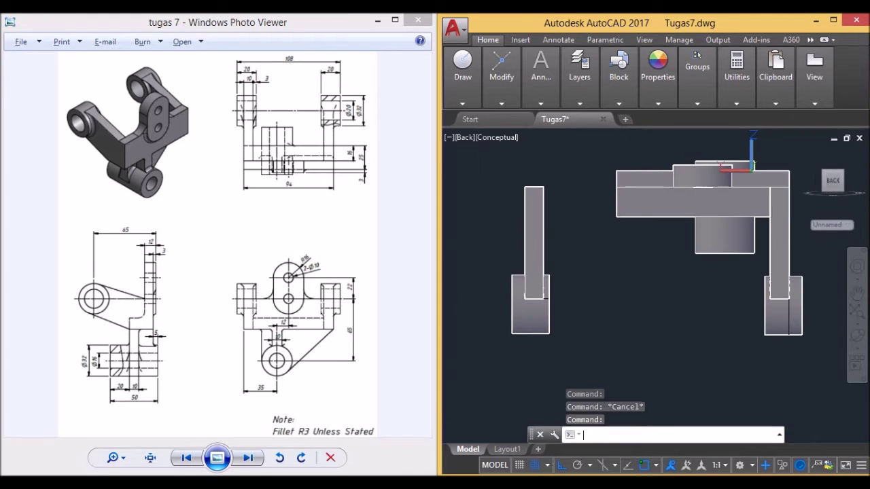
{"action": "type", "text": "move"}
{"action": "key", "text": "Return"}
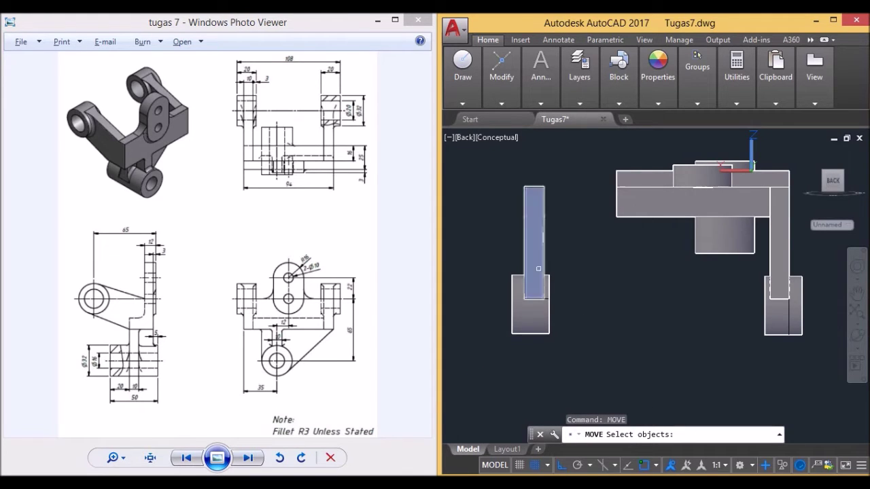
{"action": "left_click", "coordinate": [534, 295]}
{"action": "left_click", "coordinate": [530, 328]}
{"action": "key", "text": "Return"}
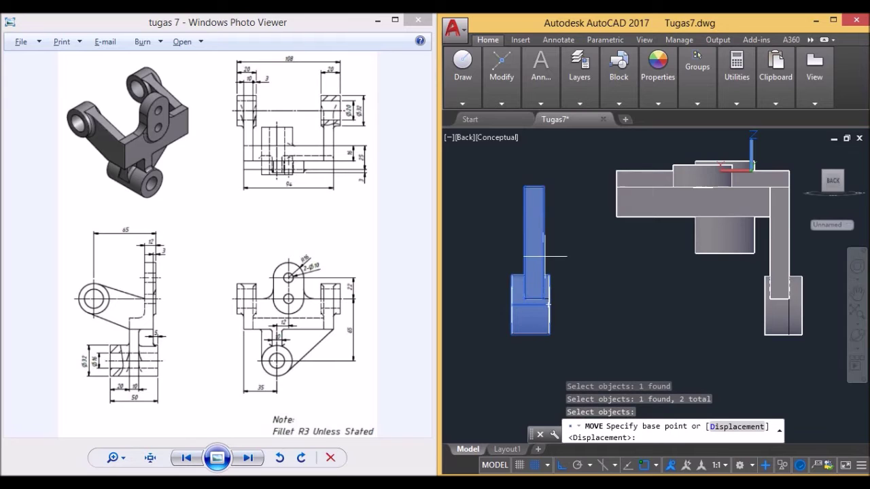
- Pick a move base point, cancel, then select the extra solid in isometric view
{"action": "left_click", "coordinate": [524, 187]}
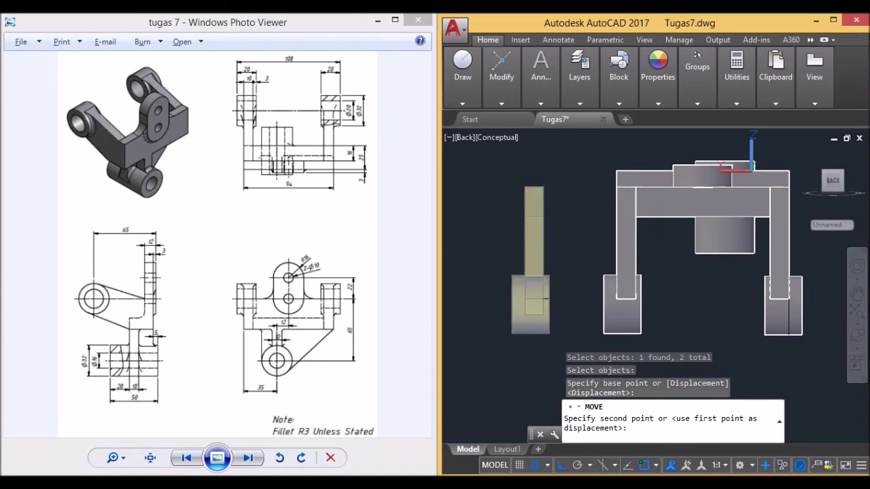
{"action": "key", "text": "Escape"}
{"action": "left_click", "coordinate": [826, 192]}
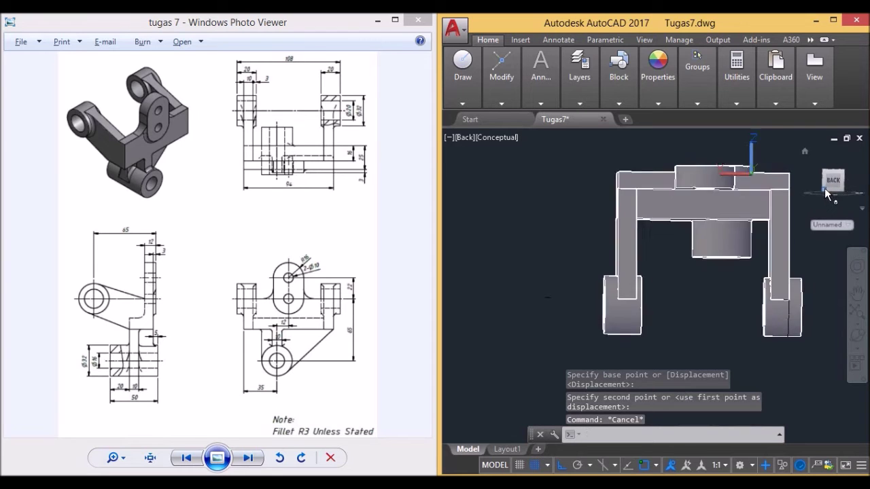
{"action": "left_click", "coordinate": [620, 253]}
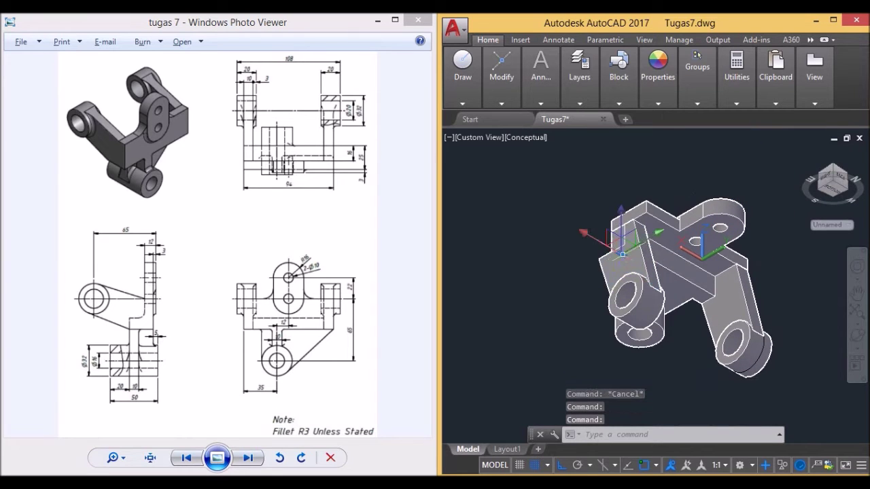
- Delete the selected redundant solid
{"action": "key", "text": "Delete"}
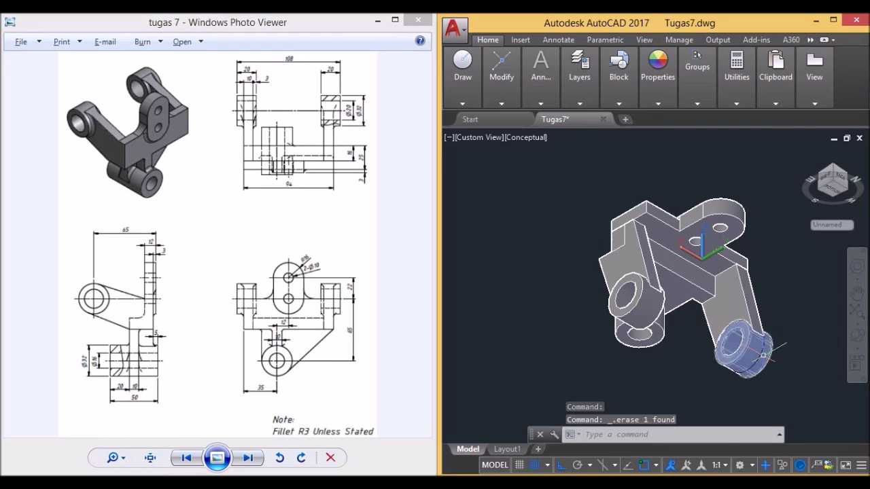
{"action": "scroll", "coordinate": [687, 275], "scroll_direction": "up", "scroll_amount": 2}
{"action": "scroll", "coordinate": [687, 274], "scroll_direction": "up", "scroll_amount": 2}
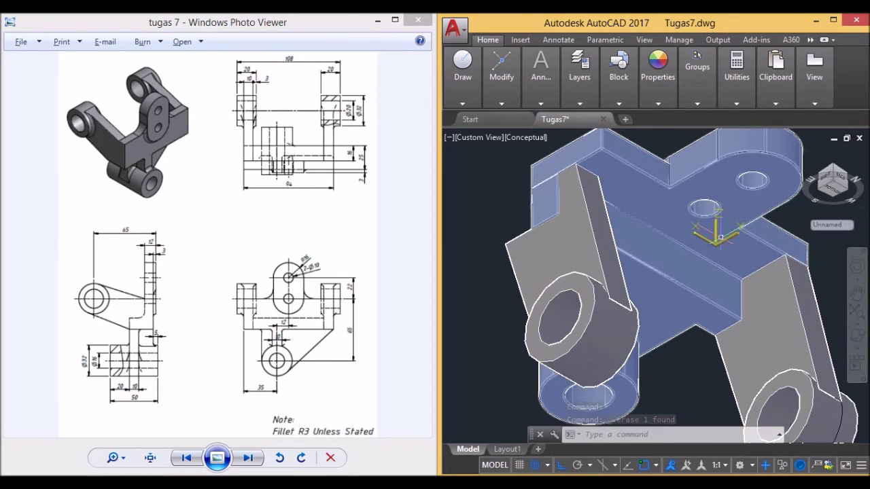
{"action": "scroll", "coordinate": [697, 294], "scroll_direction": "down", "scroll_amount": 3}
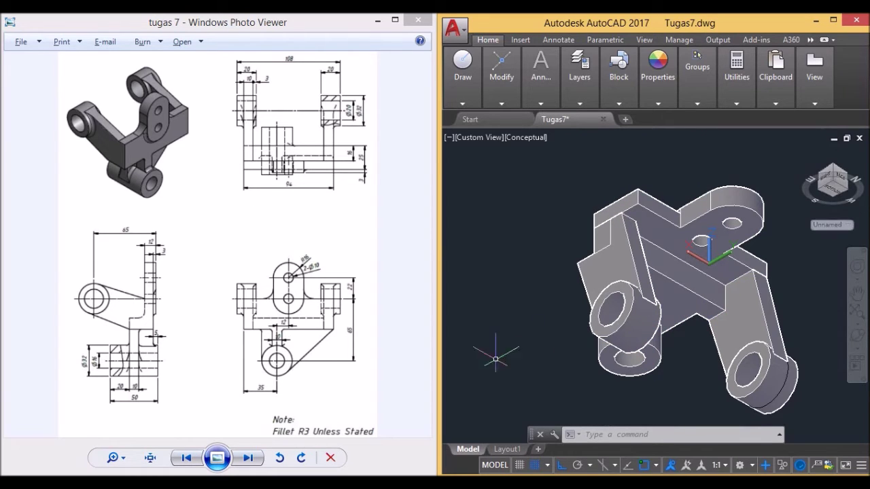
{"action": "left_click", "coordinate": [547, 258]}
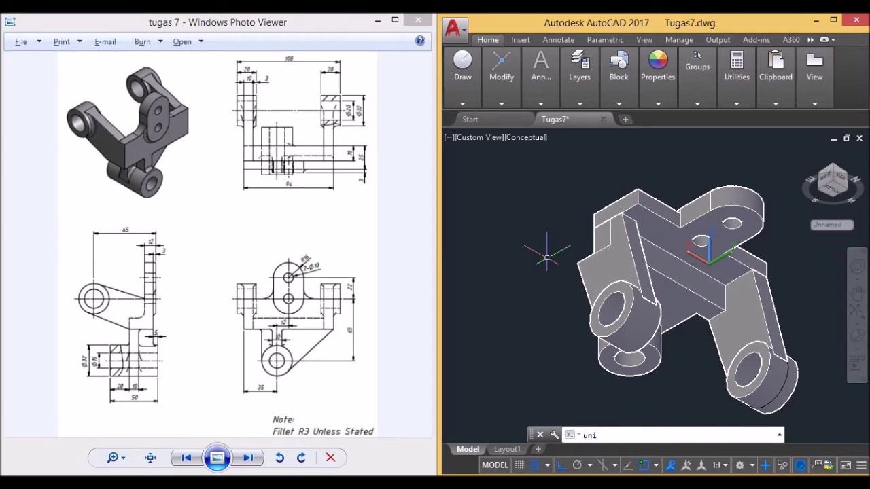
- Union the left plate, both cylinder bosses, right arm plate and main body
{"action": "key", "text": "Return"}
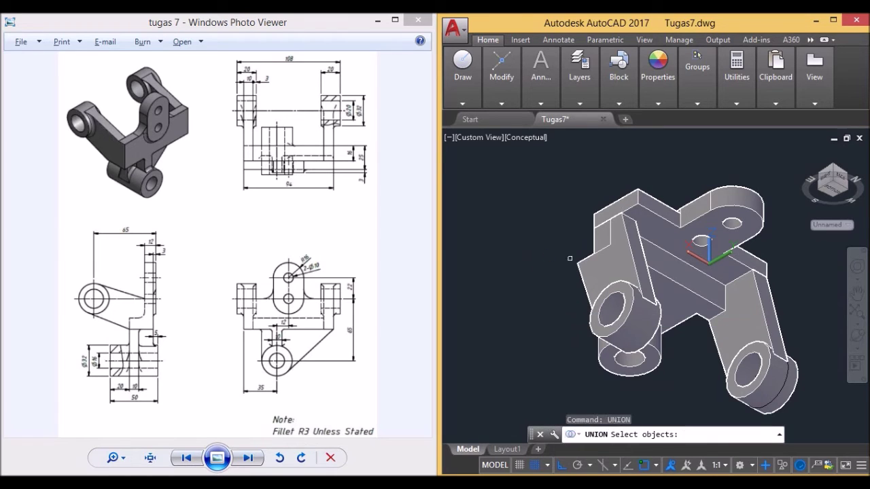
{"action": "left_click", "coordinate": [626, 271]}
{"action": "left_click", "coordinate": [638, 319]}
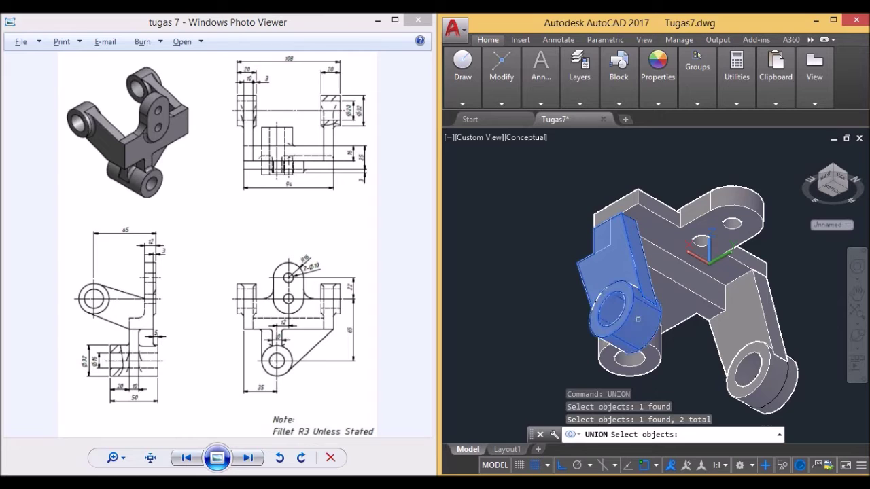
{"action": "left_click", "coordinate": [761, 313]}
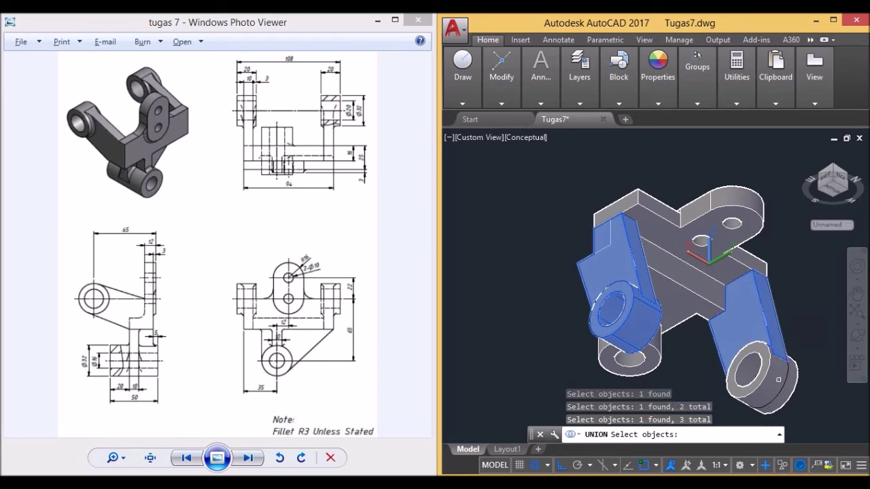
{"action": "left_click", "coordinate": [773, 376]}
{"action": "left_click", "coordinate": [673, 290]}
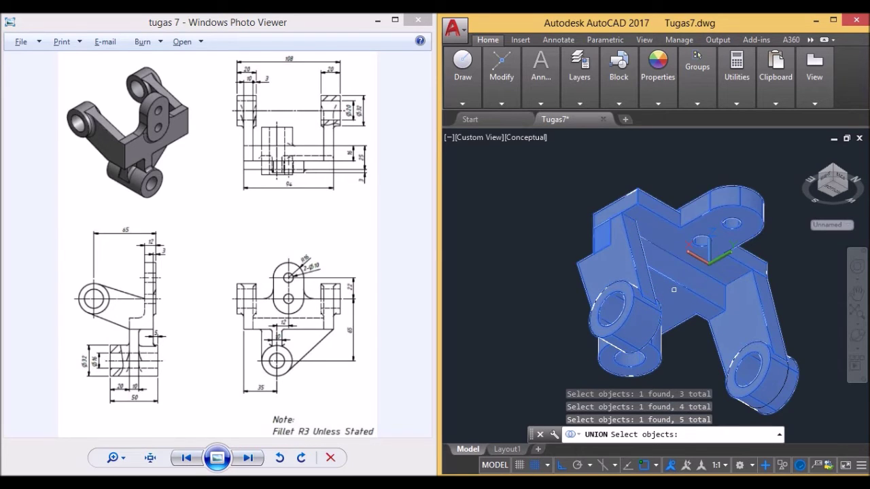
{"action": "key", "text": "Return"}
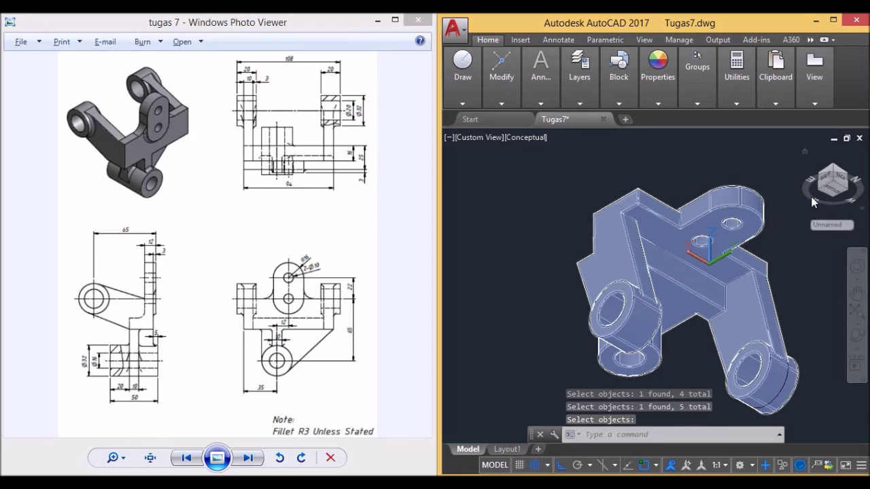
- Try top views, then undo the view changes and the union
{"action": "left_click", "coordinate": [836, 172]}
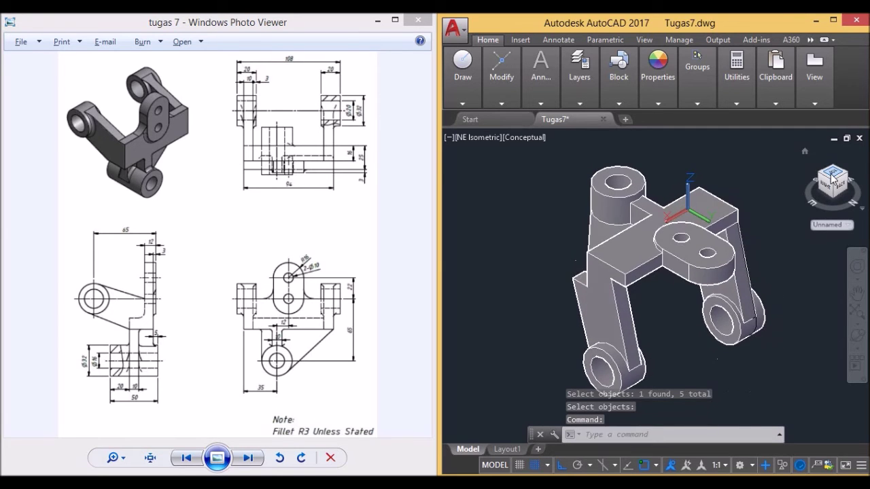
{"action": "left_click", "coordinate": [834, 180]}
{"action": "left_click", "coordinate": [846, 178]}
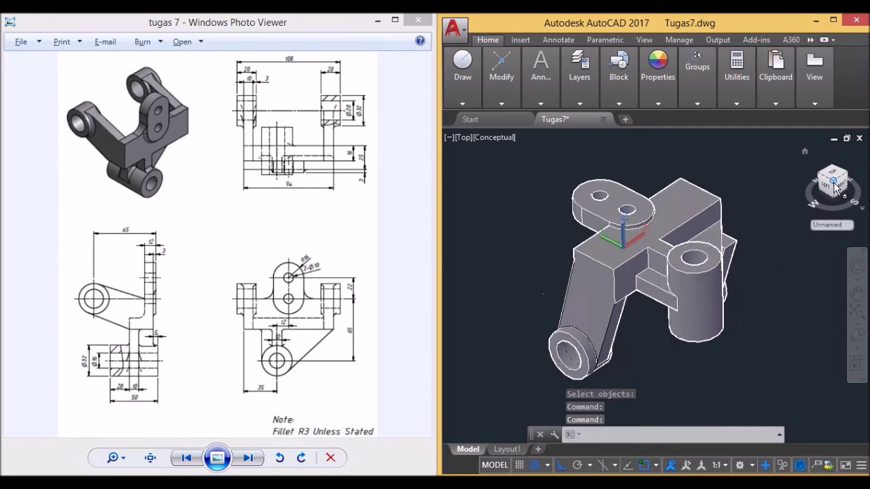
{"action": "left_click", "coordinate": [831, 178]}
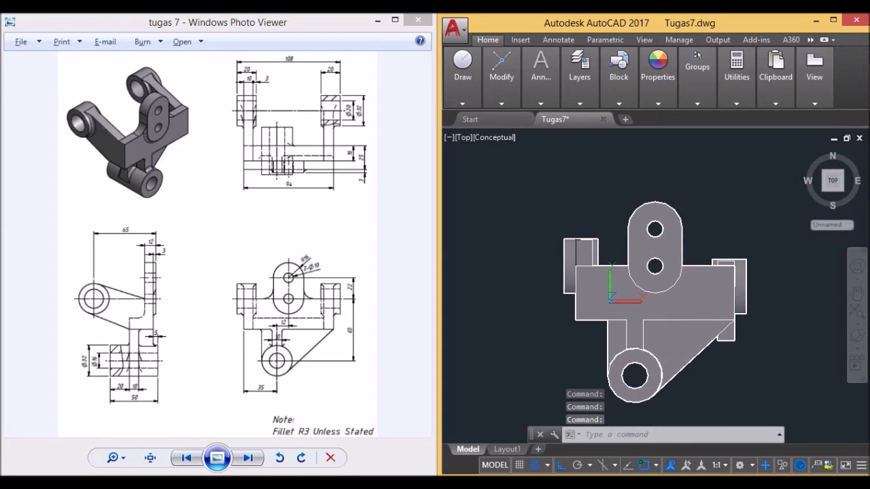
{"action": "key", "text": "ctrl+z"}
{"action": "key", "text": "ctrl+z"}
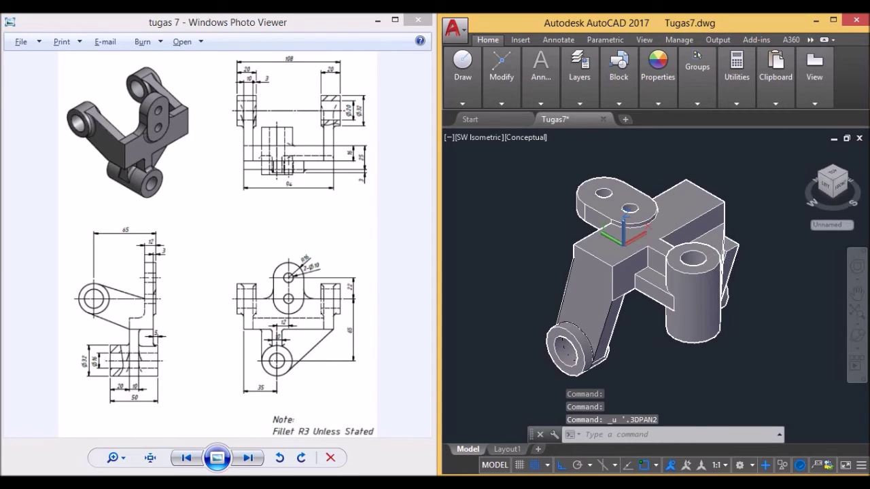
{"action": "key", "text": "ctrl+z"}
{"action": "key", "text": "ctrl+z"}
{"action": "key", "text": "ctrl+z"}
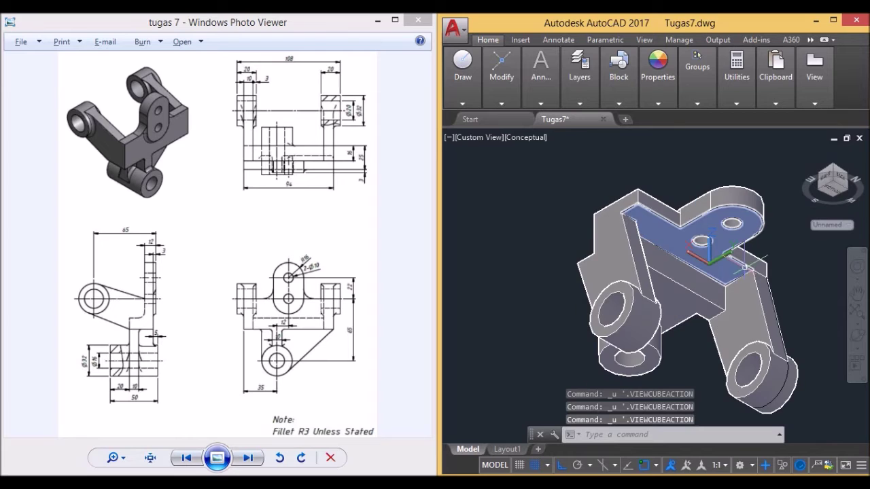
{"action": "key", "text": "ctrl+z"}
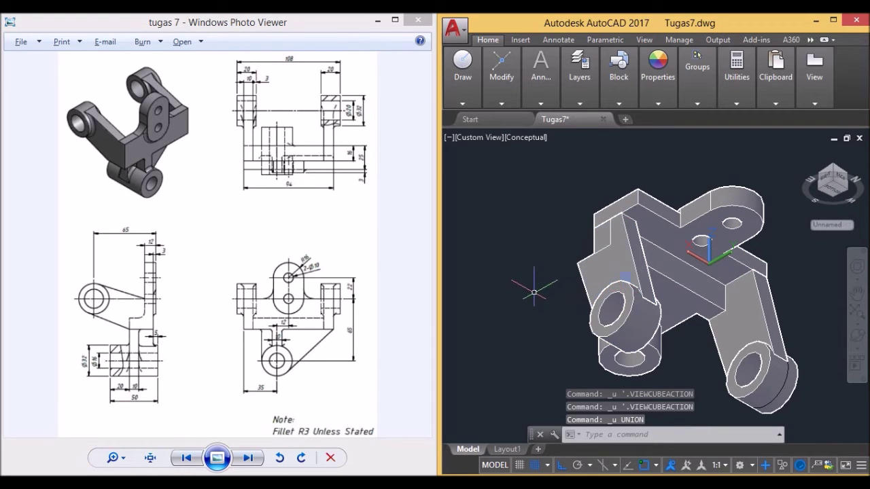
- Move the left arm plate and boss from the arm's top corner onto the body's corner
{"action": "type", "text": "mo"}
{"action": "key", "text": "Return"}
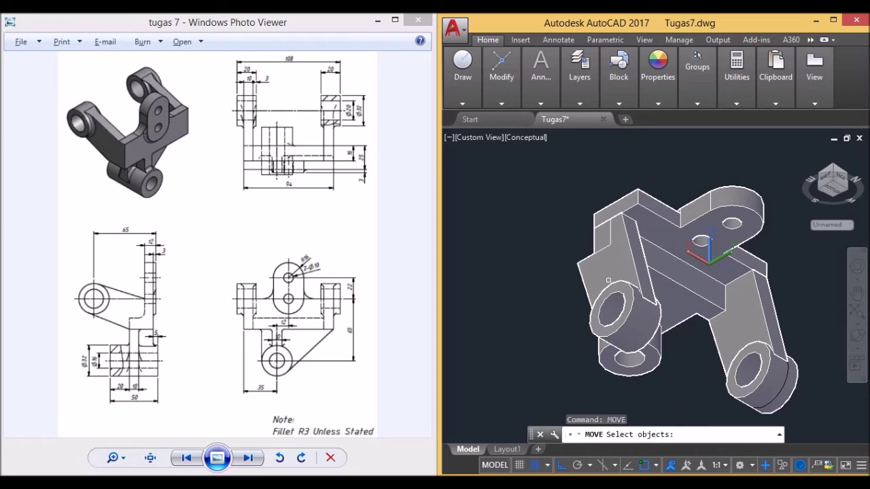
{"action": "left_click", "coordinate": [632, 259]}
{"action": "left_click", "coordinate": [630, 308]}
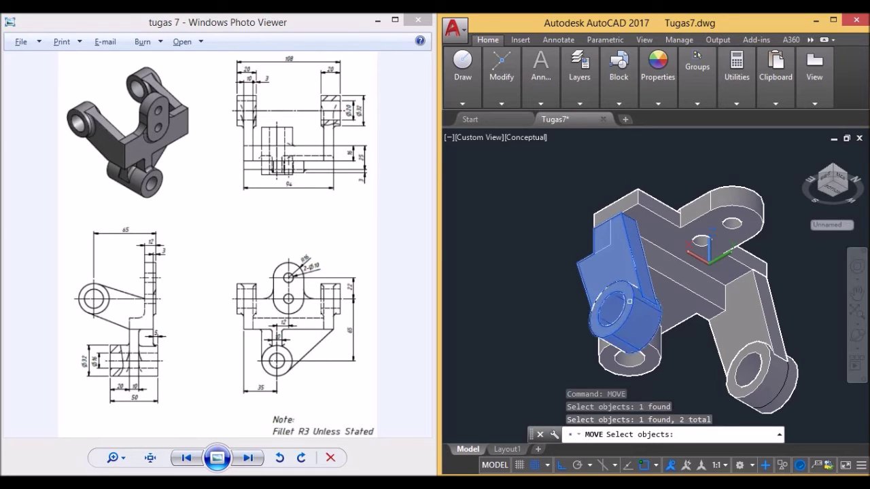
{"action": "scroll", "coordinate": [630, 307], "scroll_direction": "up", "scroll_amount": 3}
{"action": "scroll", "coordinate": [629, 286], "scroll_direction": "up", "scroll_amount": 3}
{"action": "key", "text": "Return"}
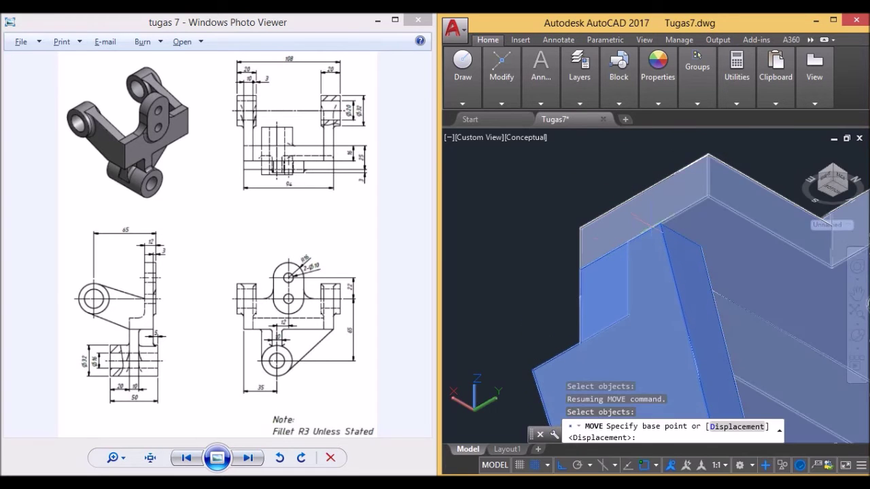
{"action": "left_click", "coordinate": [659, 223]}
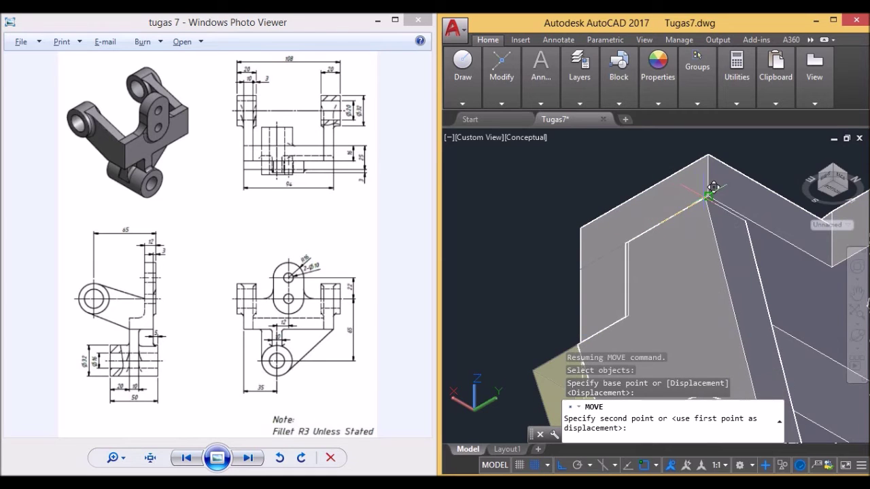
{"action": "left_click", "coordinate": [708, 197]}
{"action": "scroll", "coordinate": [689, 252], "scroll_direction": "down", "scroll_amount": 5}
{"action": "scroll", "coordinate": [689, 252], "scroll_direction": "up", "scroll_amount": 2}
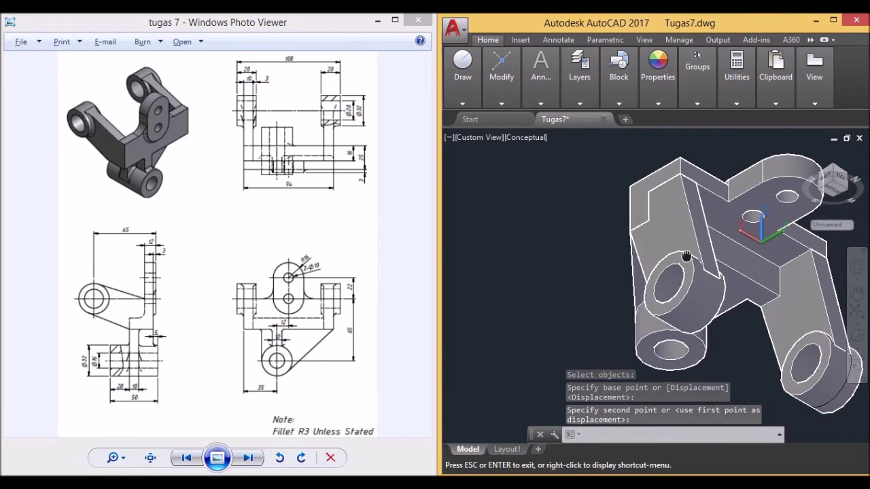
{"action": "left_click", "coordinate": [844, 180]}
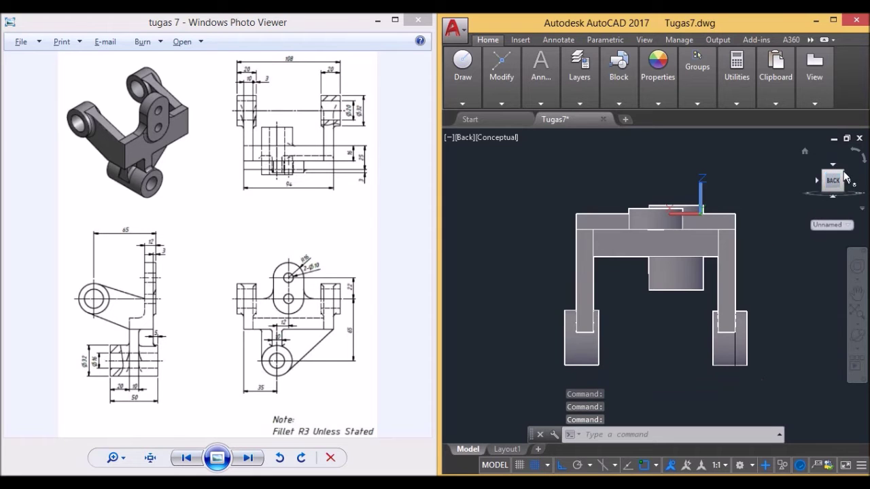
- Inspect the bracket in northwest isometric and top views, framing its upper-right corner
{"action": "left_click", "coordinate": [845, 177]}
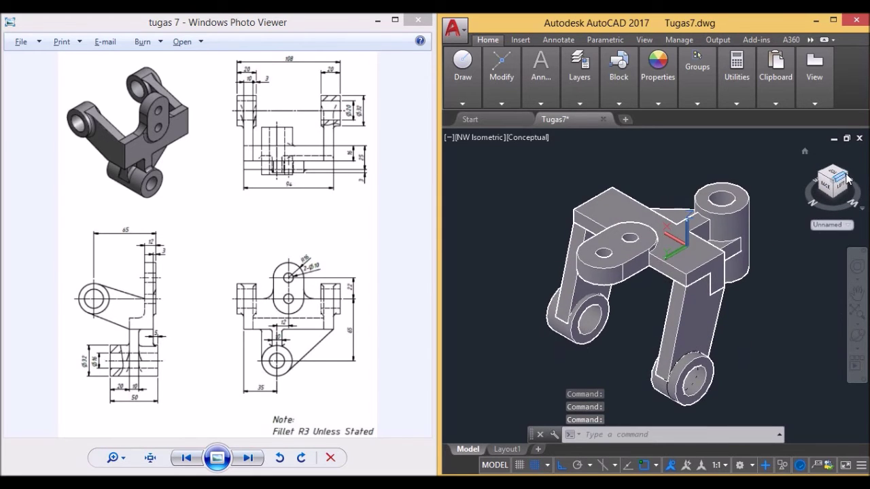
{"action": "left_click", "coordinate": [833, 174]}
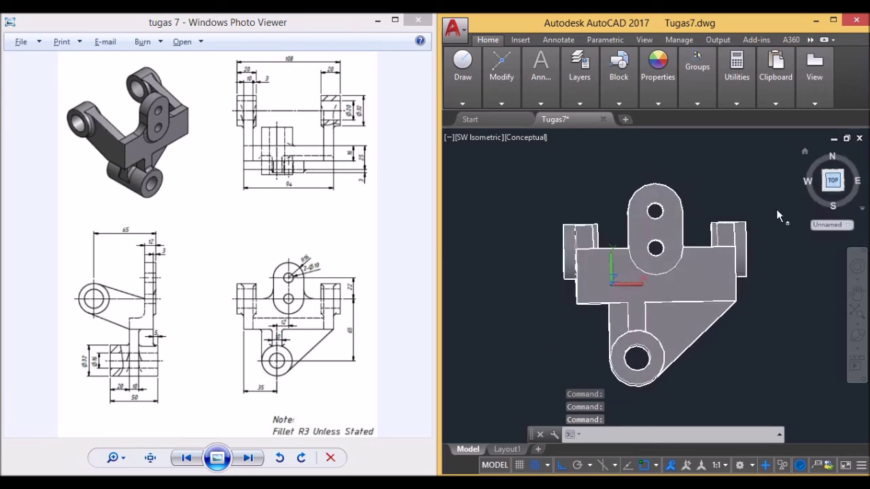
{"action": "scroll", "coordinate": [612, 248], "scroll_direction": "up", "scroll_amount": 3}
{"action": "mouse_move", "coordinate": [735, 249]}
{"action": "middle_mouse_down"}
{"action": "mouse_move", "coordinate": [662, 247]}
{"action": "mouse_move", "coordinate": [822, 225]}
{"action": "middle_mouse_up"}
{"action": "scroll", "coordinate": [758, 213], "scroll_direction": "up", "scroll_amount": 2}
{"action": "scroll", "coordinate": [533, 207], "scroll_direction": "down", "scroll_amount": 2}
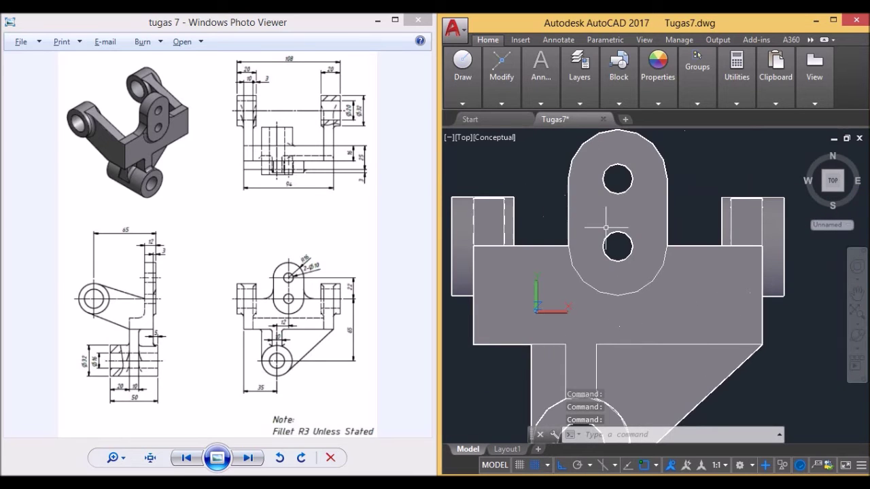
{"action": "scroll", "coordinate": [751, 224], "scroll_direction": "down", "scroll_amount": 2}
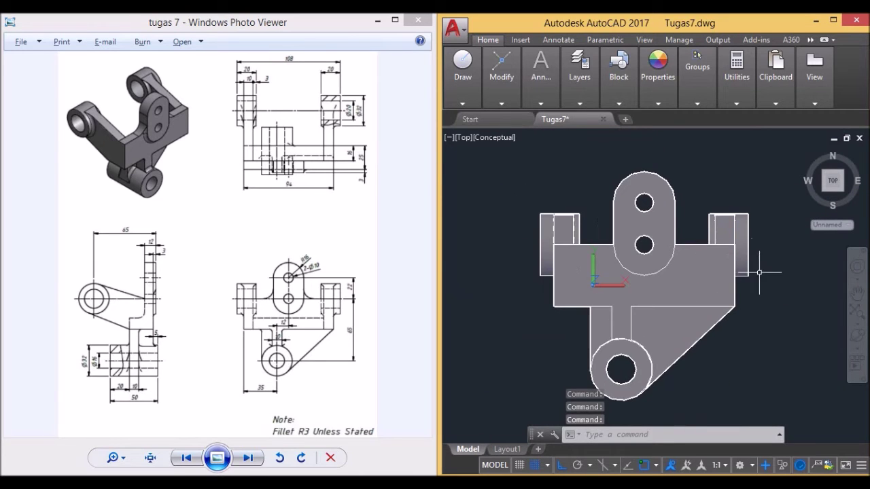
{"action": "scroll", "coordinate": [755, 262], "scroll_direction": "up", "scroll_amount": 2}
{"action": "scroll", "coordinate": [726, 221], "scroll_direction": "up", "scroll_amount": 2}
{"action": "mouse_move", "coordinate": [714, 208]}
{"action": "middle_mouse_down"}
{"action": "mouse_move", "coordinate": [723, 268]}
{"action": "mouse_move", "coordinate": [690, 249]}
{"action": "middle_mouse_up"}
{"action": "scroll", "coordinate": [769, 296], "scroll_direction": "down", "scroll_amount": 2}
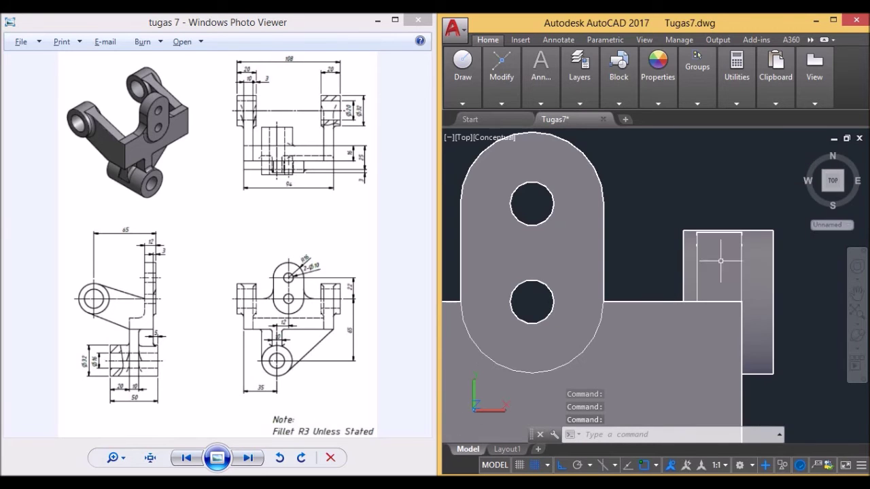
- Inspect the bracket from the right side, in isometric and from underneath, recentring the part
{"action": "left_click", "coordinate": [849, 182]}
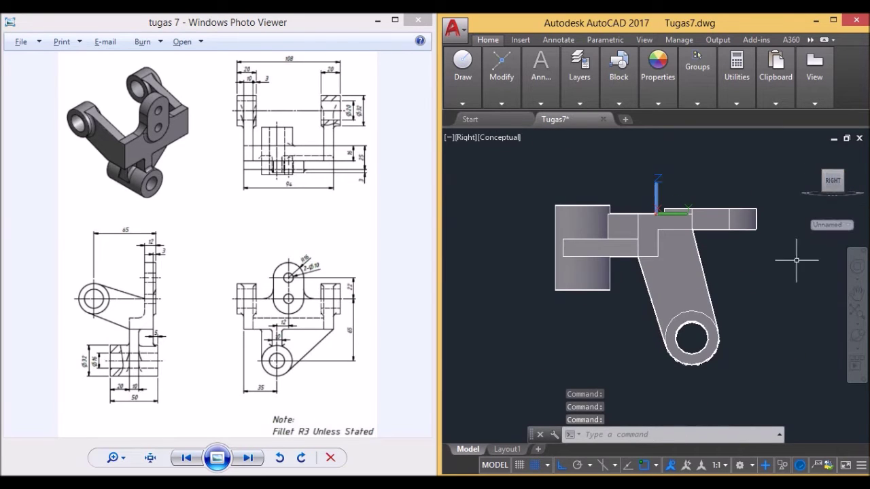
{"action": "scroll", "coordinate": [697, 319], "scroll_direction": "up", "scroll_amount": 5}
{"action": "scroll", "coordinate": [695, 318], "scroll_direction": "up", "scroll_amount": 2}
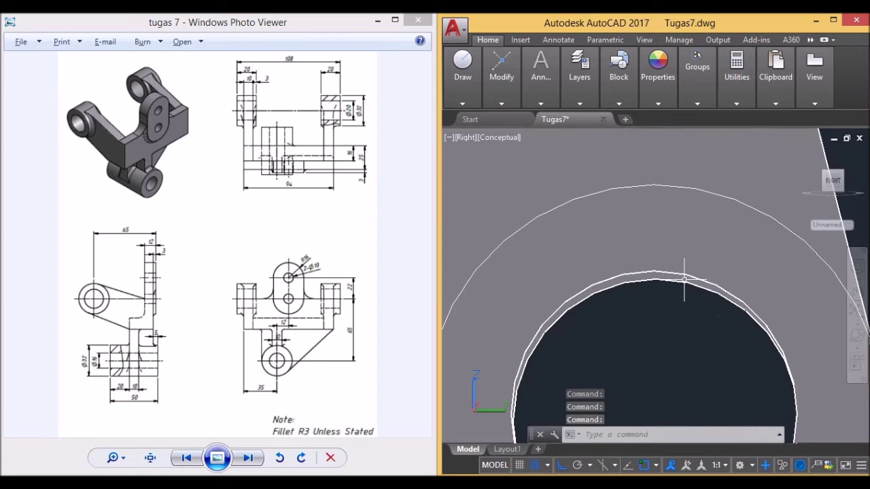
{"action": "scroll", "coordinate": [681, 306], "scroll_direction": "down", "scroll_amount": 3}
{"action": "scroll", "coordinate": [689, 300], "scroll_direction": "down", "scroll_amount": 2}
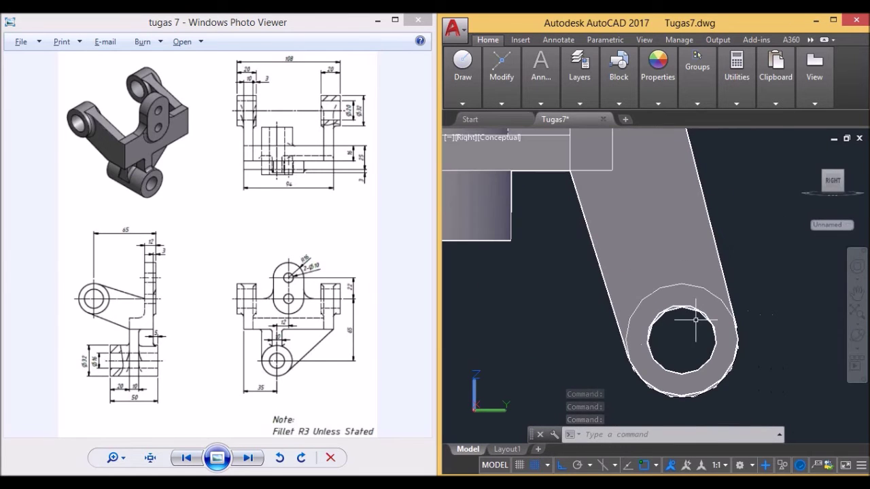
{"action": "left_click", "coordinate": [843, 193]}
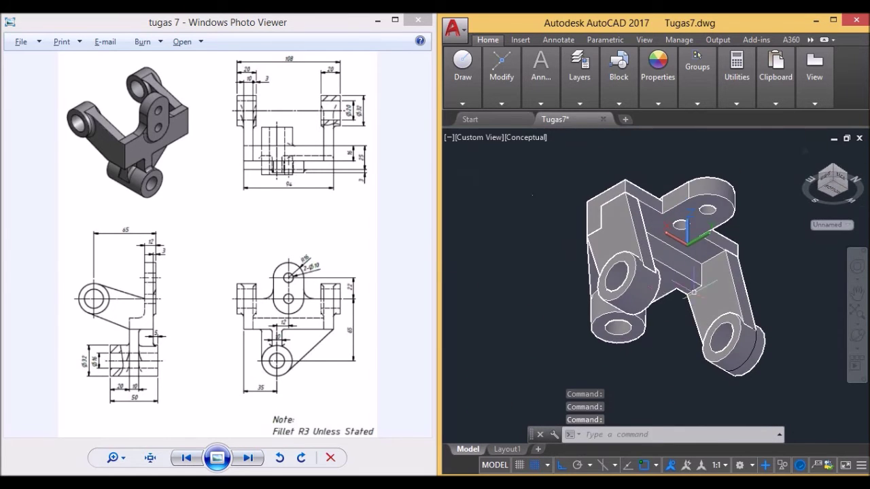
{"action": "scroll", "coordinate": [840, 191], "scroll_direction": "up", "scroll_amount": 3}
{"action": "left_click", "coordinate": [840, 187]}
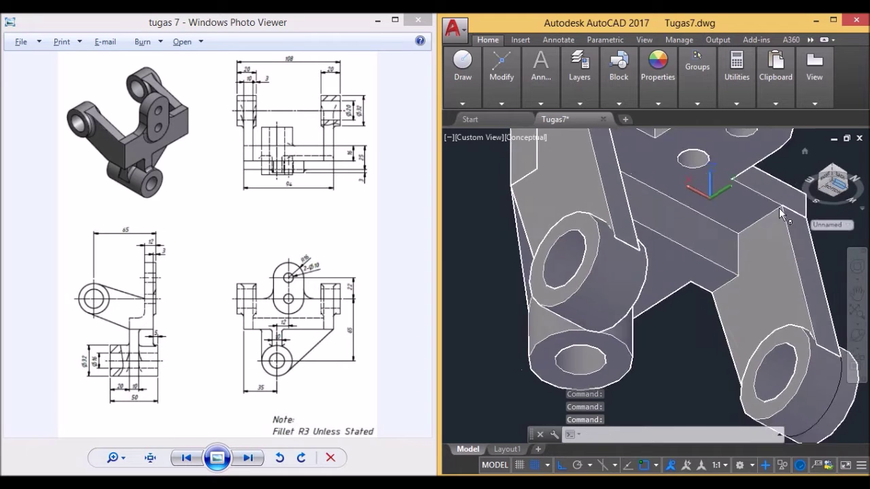
{"action": "scroll", "coordinate": [623, 288], "scroll_direction": "up", "scroll_amount": 4}
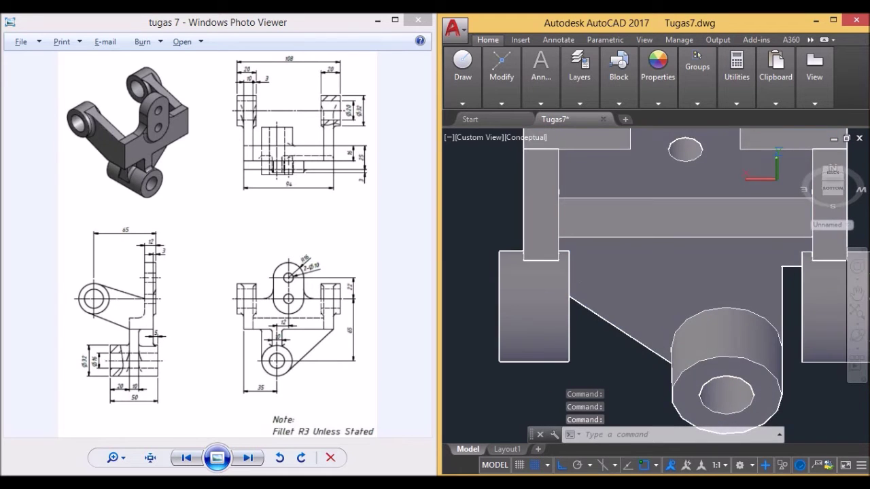
{"action": "middle_click_drag", "start_coordinate": [581, 278], "coordinate": [594, 281]}
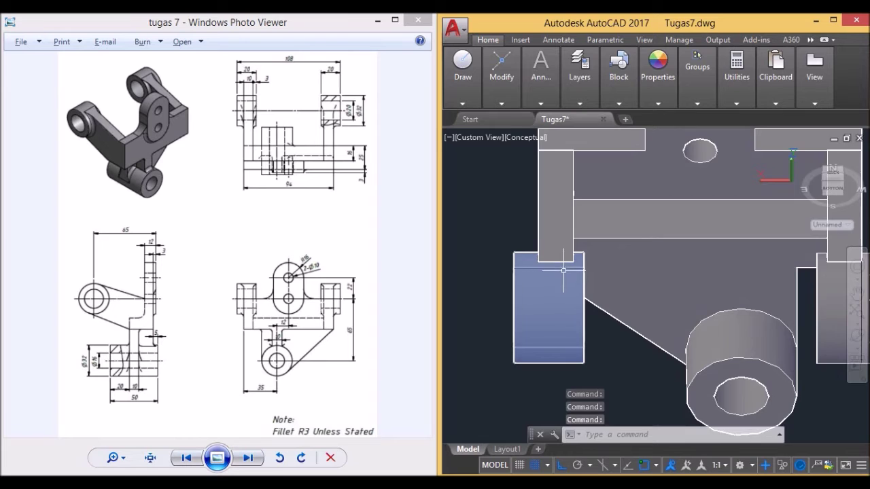
{"action": "scroll", "coordinate": [566, 272], "scroll_direction": "up", "scroll_amount": 4}
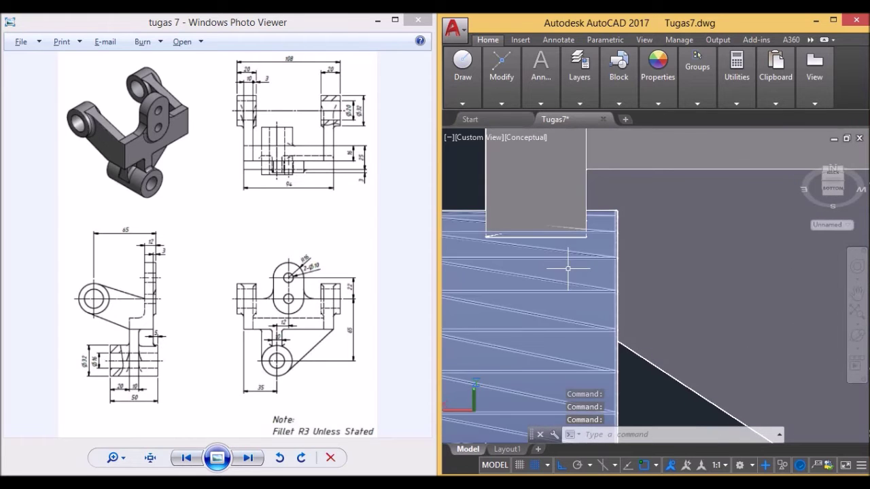
- Undo five recent edits, reversing the erase and going back to the move
{"action": "key", "text": "ctrl+z"}
{"action": "key", "text": "ctrl+z"}
{"action": "key", "text": "ctrl+z"}
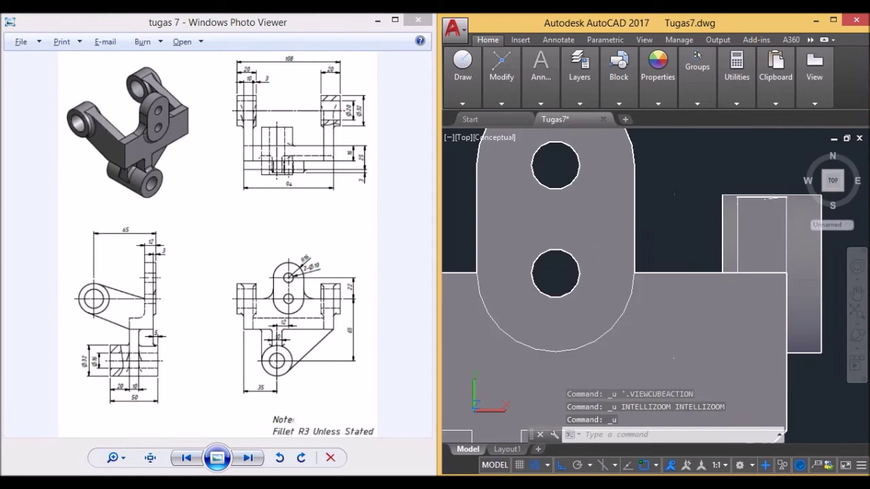
{"action": "key", "text": "ctrl+z"}
{"action": "key", "text": "ctrl+z"}
{"action": "key", "text": "ctrl+z"}
{"action": "key", "text": "ctrl+z"}
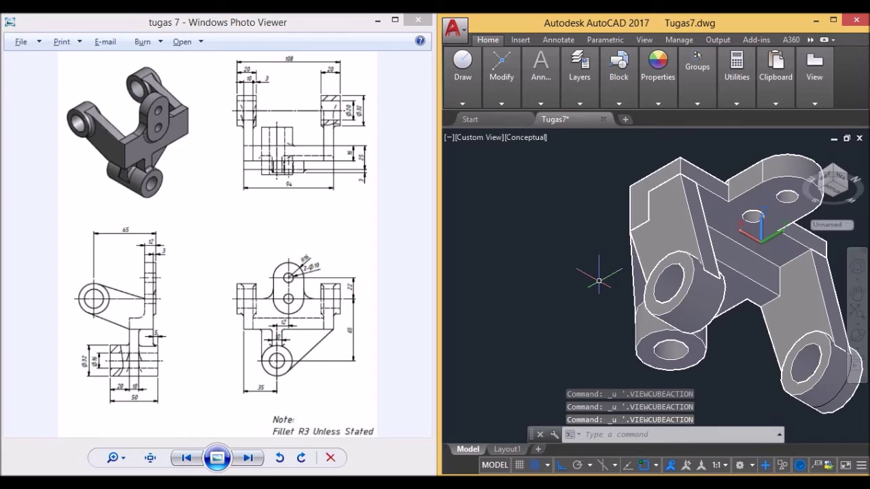
{"action": "key", "text": "ctrl+z"}
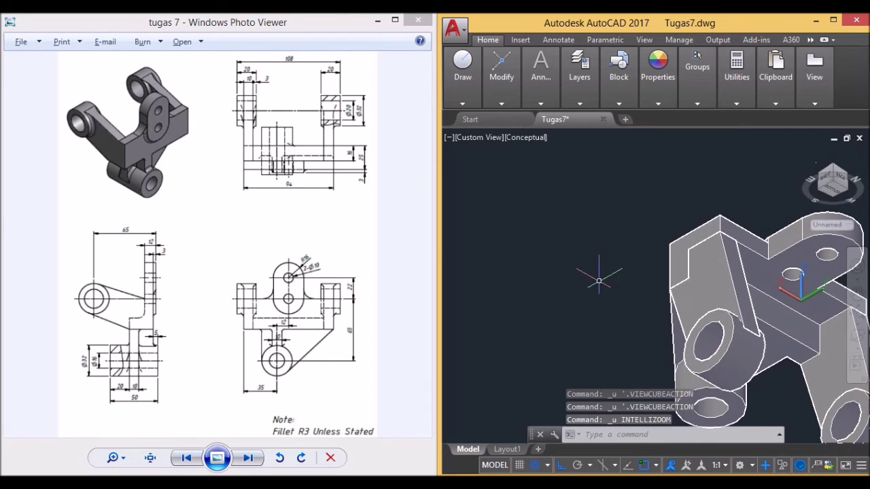
{"action": "key", "text": "ctrl+z"}
{"action": "key", "text": "ctrl+z"}
{"action": "key", "text": "ctrl+z"}
{"action": "key", "text": "ctrl+z"}
{"action": "key", "text": "ctrl+z"}
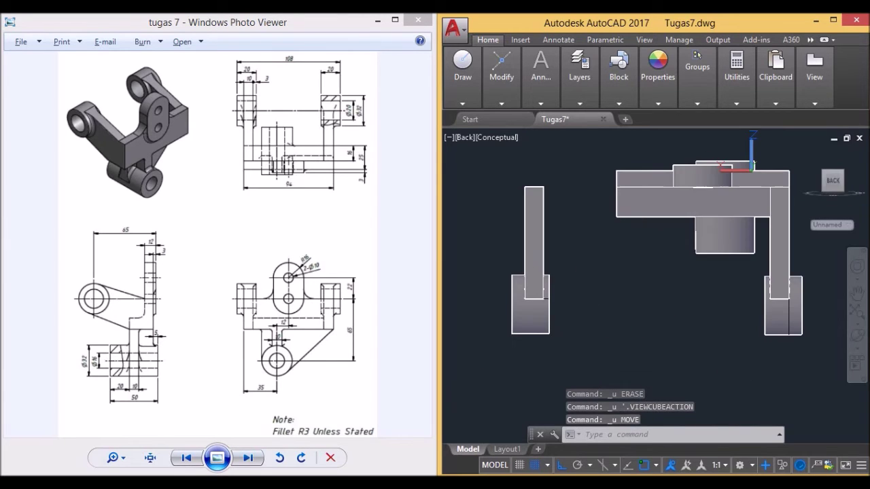
{"action": "key", "text": "ctrl+z"}
{"action": "key", "text": "ctrl+z"}
{"action": "key", "text": "ctrl+z"}
{"action": "key", "text": "ctrl+z"}
{"action": "key", "text": "ctrl+z"}
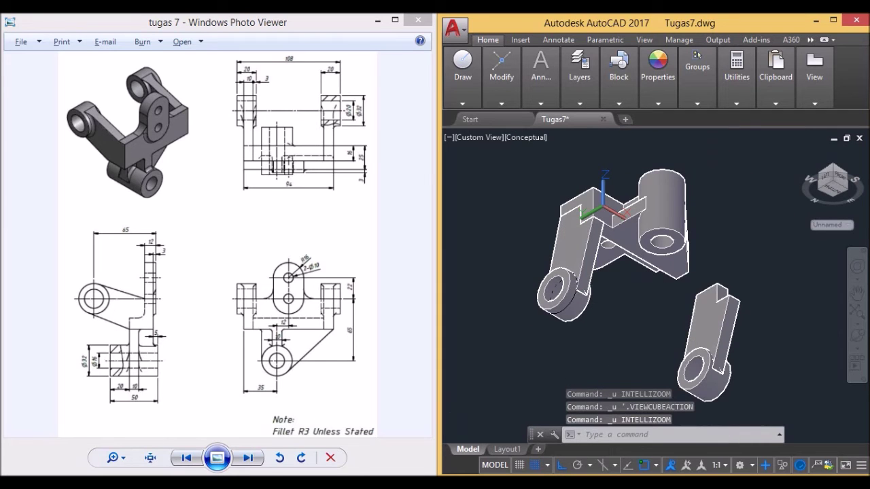
- Undo the arm part's move and orbit in close to show both the arm and the cylinder
{"action": "key", "text": "ctrl+z"}
{"action": "key", "text": "ctrl+z"}
{"action": "key", "text": "ctrl+z"}
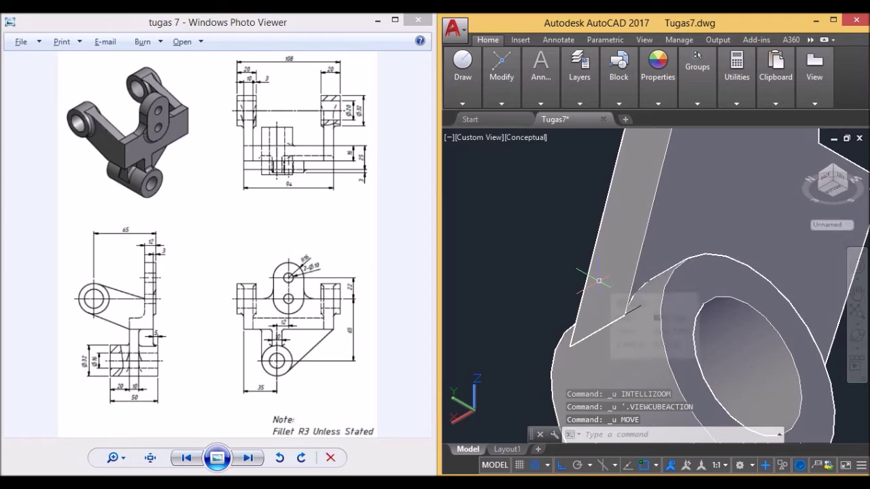
{"action": "scroll", "coordinate": [582, 253], "scroll_direction": "down", "scroll_amount": 5}
{"action": "middle_click_drag", "start_coordinate": [611, 271], "coordinate": [673, 299], "text": "shift"}
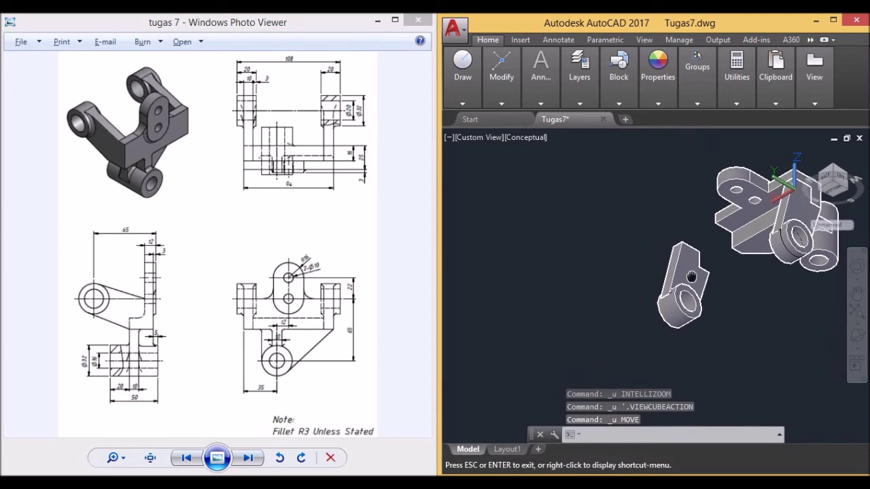
{"action": "scroll", "coordinate": [676, 299], "scroll_direction": "up", "scroll_amount": 5}
{"action": "scroll", "coordinate": [680, 297], "scroll_direction": "up", "scroll_amount": 3}
{"action": "middle_click_drag", "start_coordinate": [686, 288], "coordinate": [707, 295], "text": "shift"}
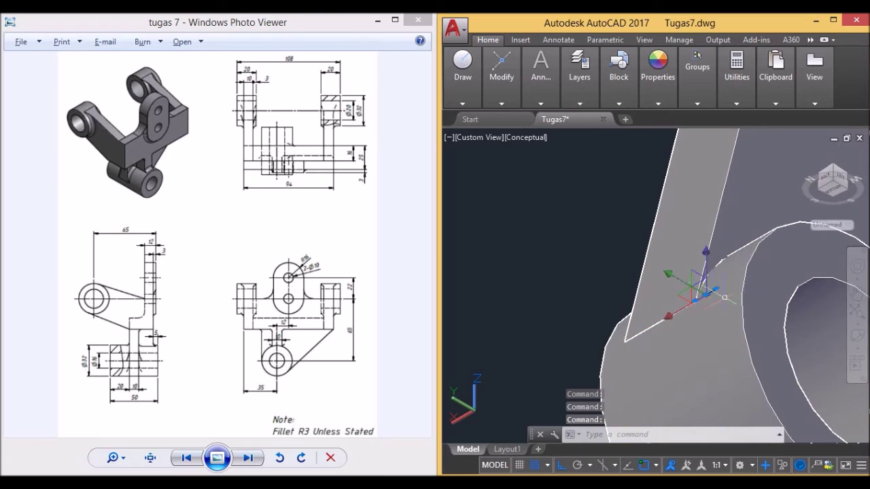
- Draw a helper line from the arm's edge corner to the cylinder edge
{"action": "key", "text": "Escape"}
{"action": "type", "text": "1"}
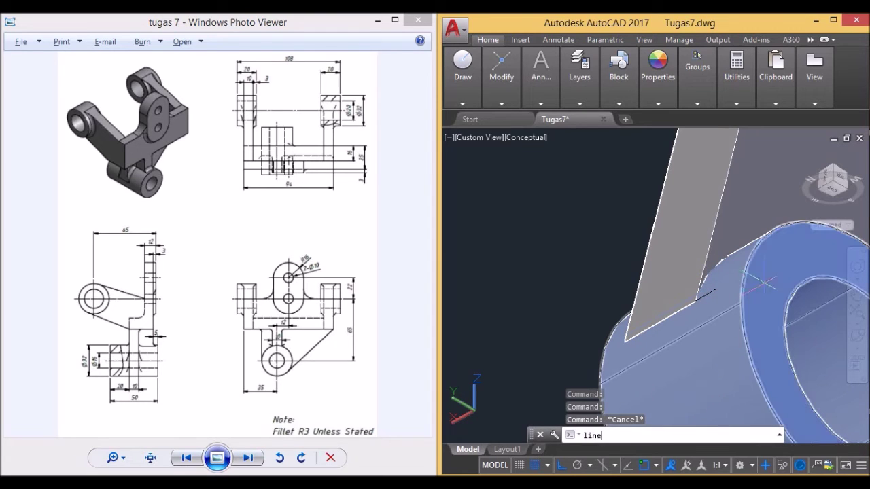
{"action": "key", "text": "Return"}
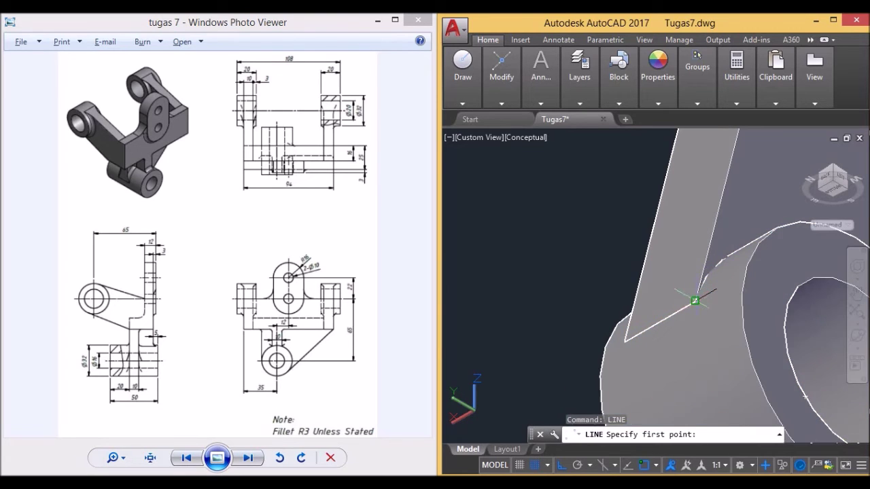
{"action": "left_click", "coordinate": [696, 298]}
{"action": "left_click", "coordinate": [745, 271]}
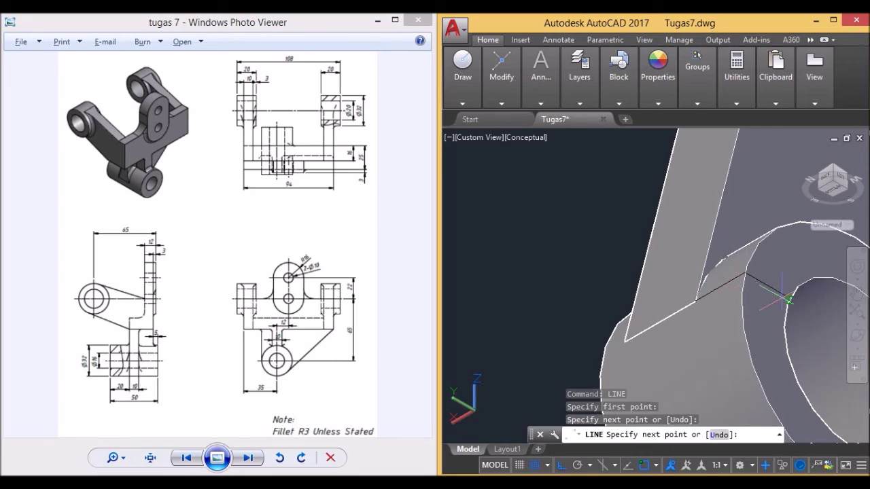
{"action": "key", "text": "Escape"}
- Begin moving the cylinder from the helper line's endpoint, then cancel the move
{"action": "type", "text": "move"}
{"action": "key", "text": "Return"}
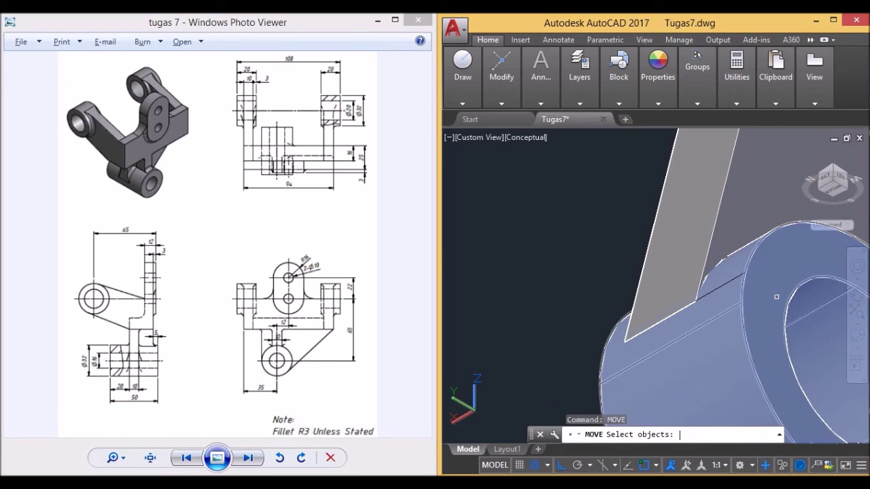
{"action": "left_click", "coordinate": [764, 297]}
{"action": "key", "text": "Return"}
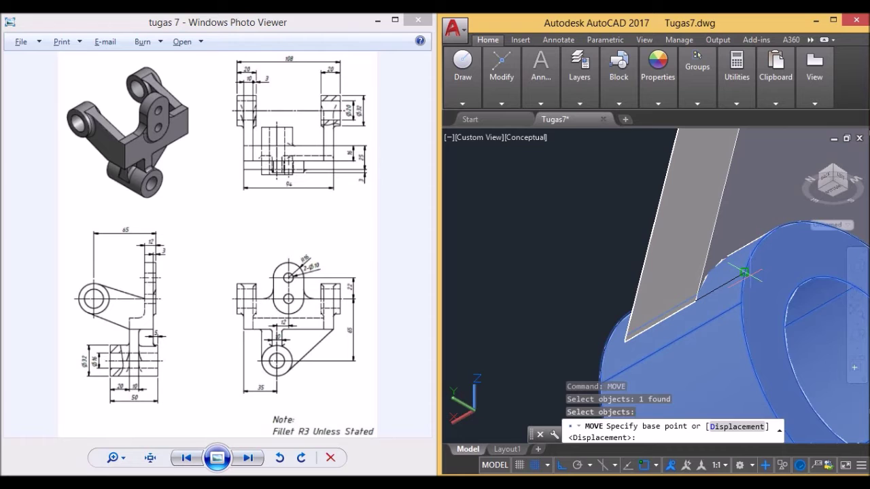
{"action": "left_click", "coordinate": [745, 271]}
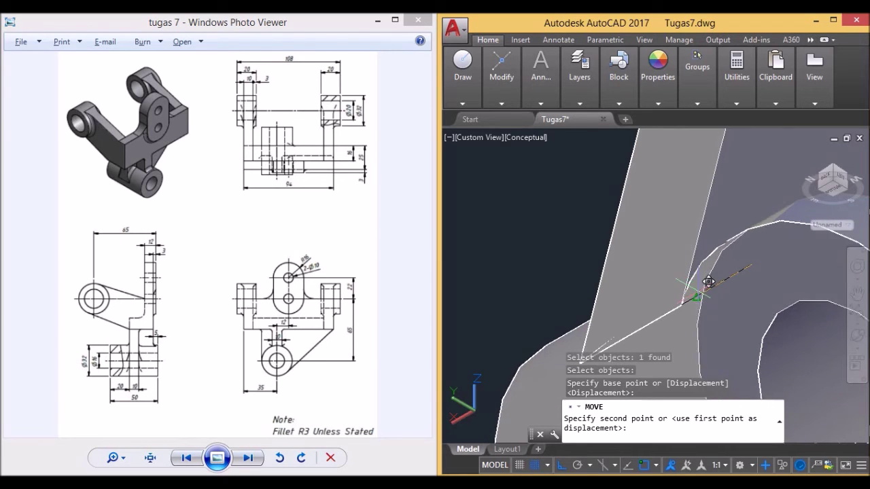
{"action": "key", "text": "Escape"}
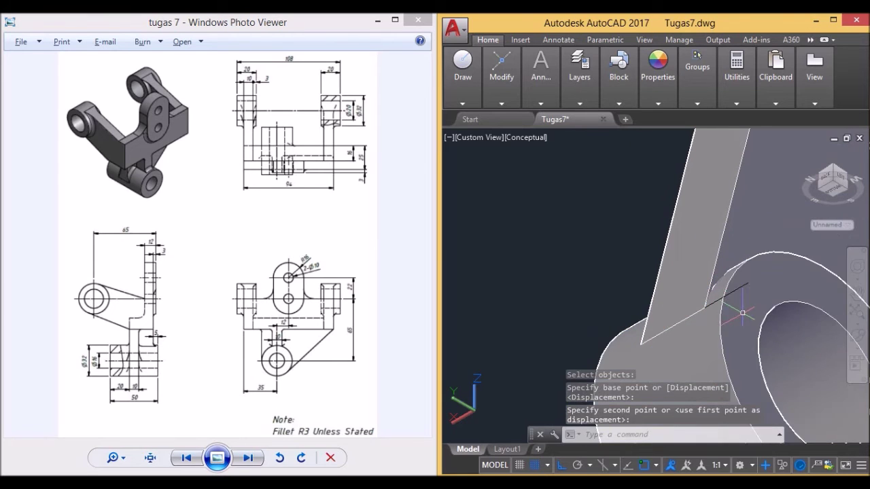
- Select the solids by the arm, clear the selection and pick the temporary line
{"action": "left_click", "coordinate": [741, 288]}
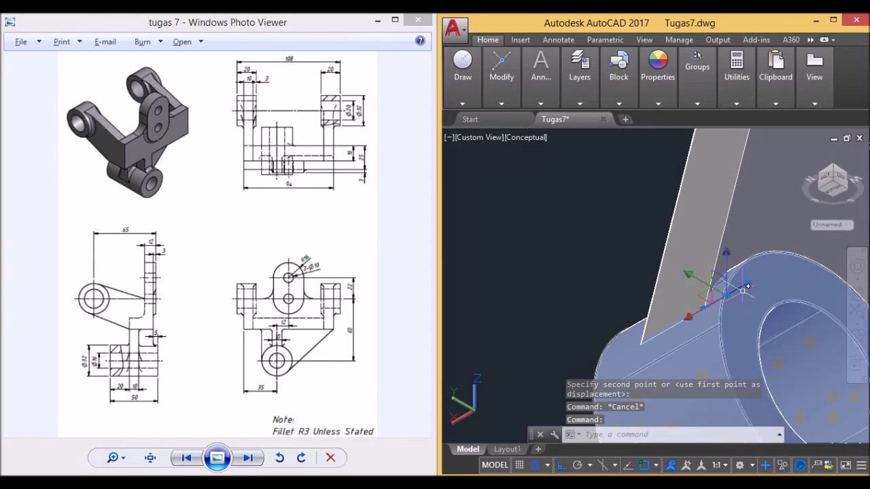
{"action": "left_click", "coordinate": [729, 299]}
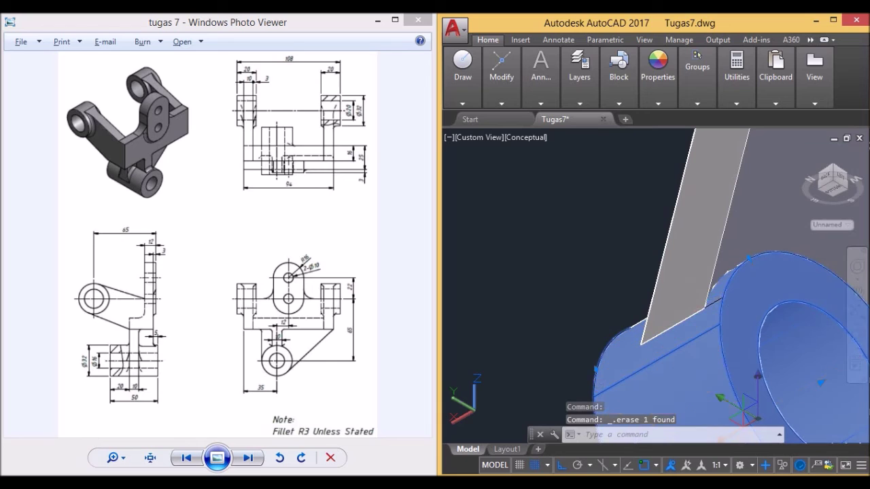
{"action": "key", "text": "Escape"}
{"action": "left_click", "coordinate": [722, 304]}
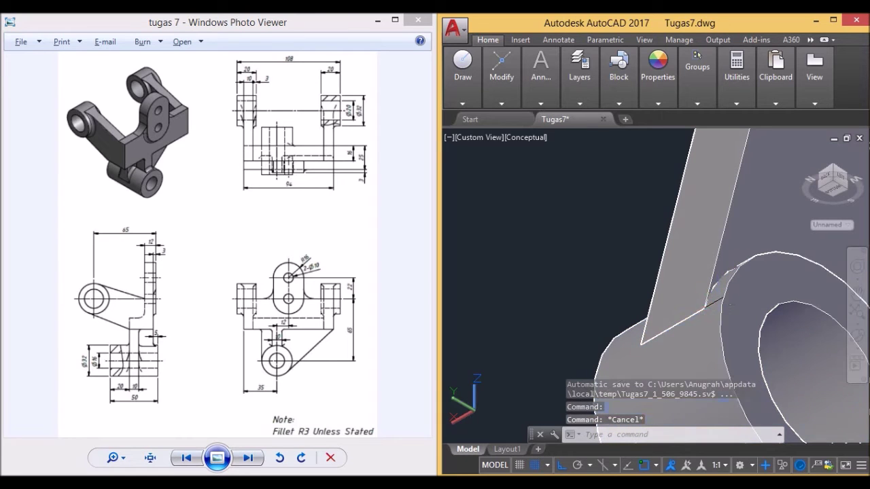
- Delete the temporary line and select the left lug and its round boss
{"action": "key", "text": "Delete"}
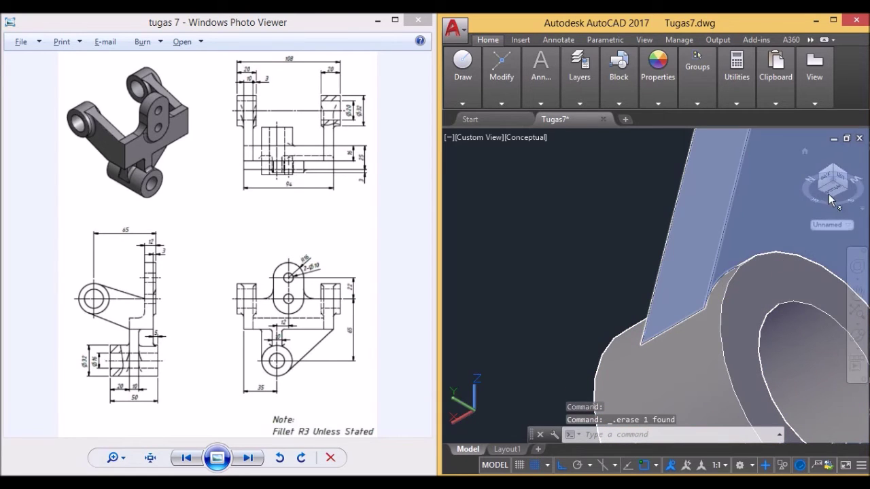
{"action": "mouse_move", "coordinate": [816, 197]}
{"action": "middle_mouse_down", "text": "shift"}
{"action": "mouse_move", "coordinate": [771, 262]}
{"action": "mouse_move", "coordinate": [680, 285]}
{"action": "mouse_move", "coordinate": [667, 306]}
{"action": "middle_mouse_up", "text": "shift"}
{"action": "left_click", "coordinate": [588, 251]}
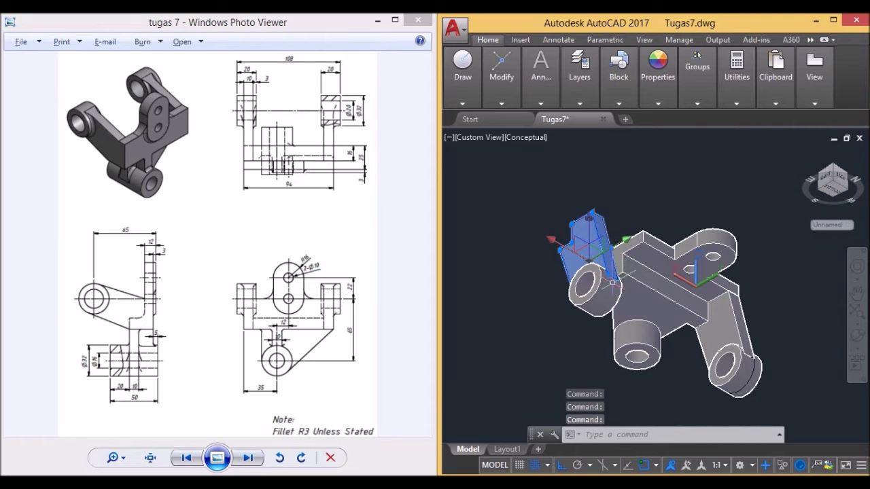
{"action": "left_click", "coordinate": [595, 287]}
{"action": "left_click", "coordinate": [641, 262]}
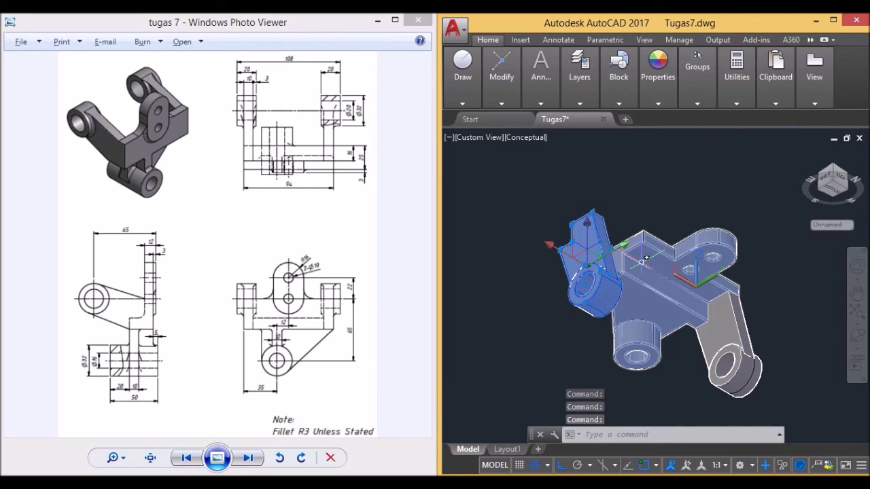
{"action": "type", "text": "sele"}
{"action": "key", "text": "Return"}
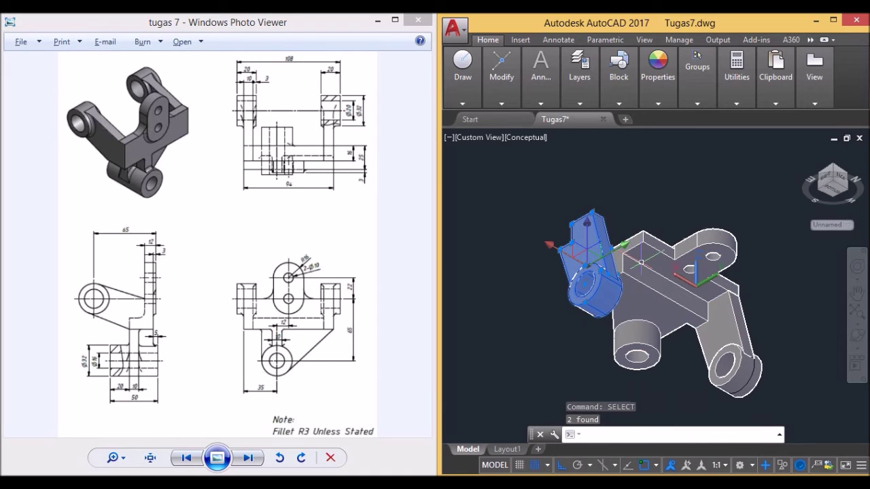
- Move the lug and boss 54 units so they butt against the upper block
{"action": "type", "text": "move"}
{"action": "key", "text": "Return"}
{"action": "scroll", "coordinate": [599, 225], "scroll_direction": "up", "scroll_amount": 3}
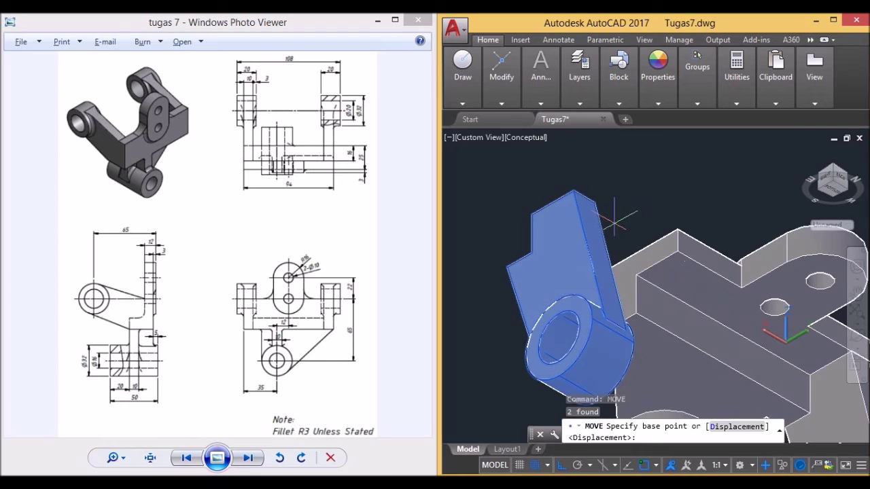
{"action": "left_click", "coordinate": [573, 190]}
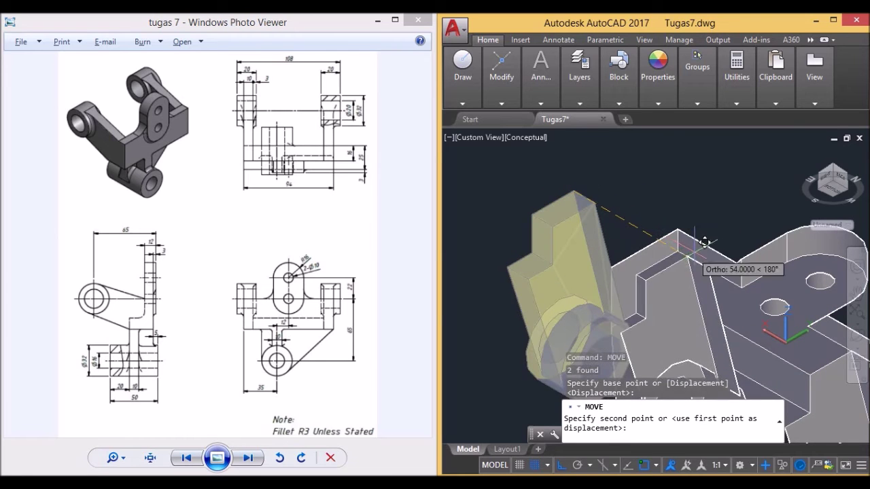
{"action": "scroll", "coordinate": [689, 243], "scroll_direction": "up", "scroll_amount": 2}
{"action": "scroll", "coordinate": [682, 234], "scroll_direction": "up", "scroll_amount": 2}
{"action": "scroll", "coordinate": [681, 240], "scroll_direction": "down", "scroll_amount": 3}
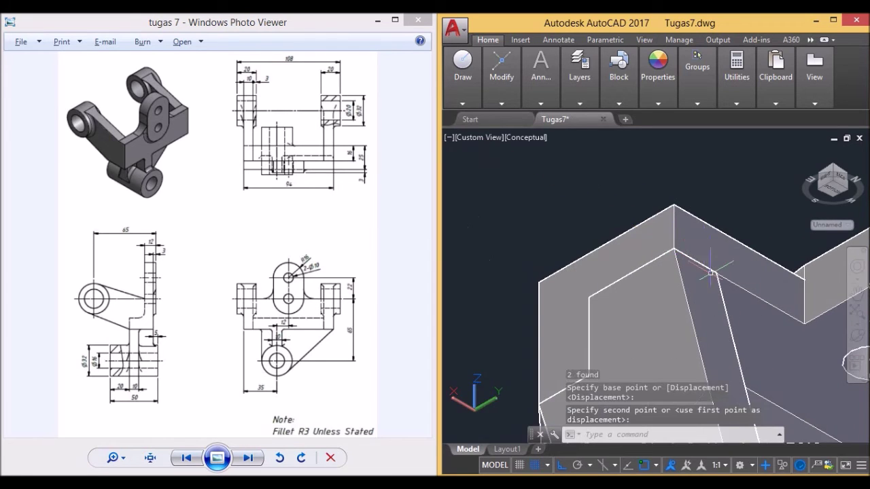
{"action": "scroll", "coordinate": [681, 239], "scroll_direction": "down", "scroll_amount": 3}
{"action": "middle_click_drag", "start_coordinate": [700, 262], "coordinate": [631, 233]}
{"action": "left_click", "coordinate": [631, 233]}
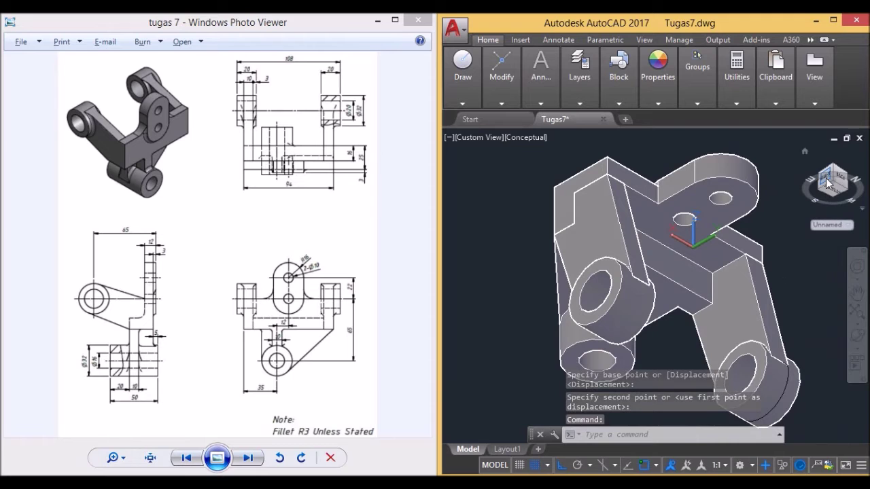
- Set a Top view of the bracket rotated a quarter turn, after checking the right side
{"action": "left_click", "coordinate": [828, 184]}
{"action": "scroll", "coordinate": [689, 333], "scroll_direction": "up", "scroll_amount": 4}
{"action": "scroll", "coordinate": [692, 320], "scroll_direction": "up", "scroll_amount": 3}
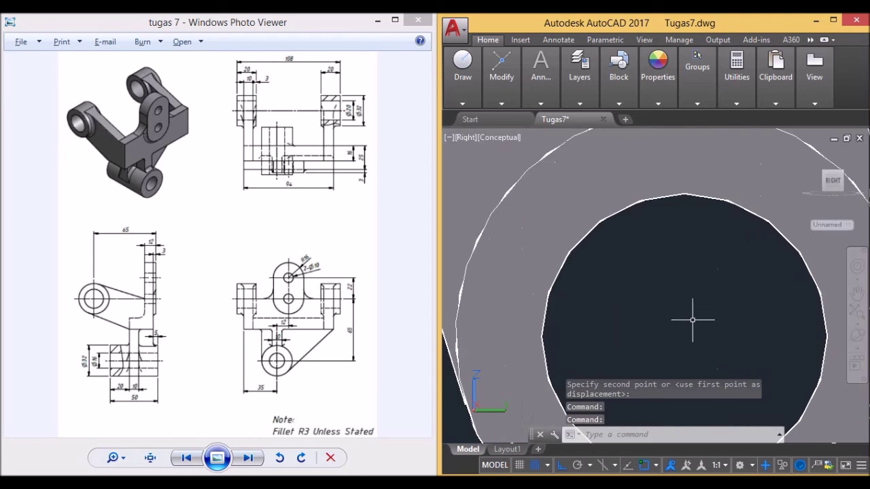
{"action": "scroll", "coordinate": [692, 319], "scroll_direction": "down", "scroll_amount": 5}
{"action": "scroll", "coordinate": [714, 288], "scroll_direction": "up", "scroll_amount": 4}
{"action": "scroll", "coordinate": [592, 327], "scroll_direction": "up", "scroll_amount": 3}
{"action": "scroll", "coordinate": [592, 326], "scroll_direction": "down", "scroll_amount": 5}
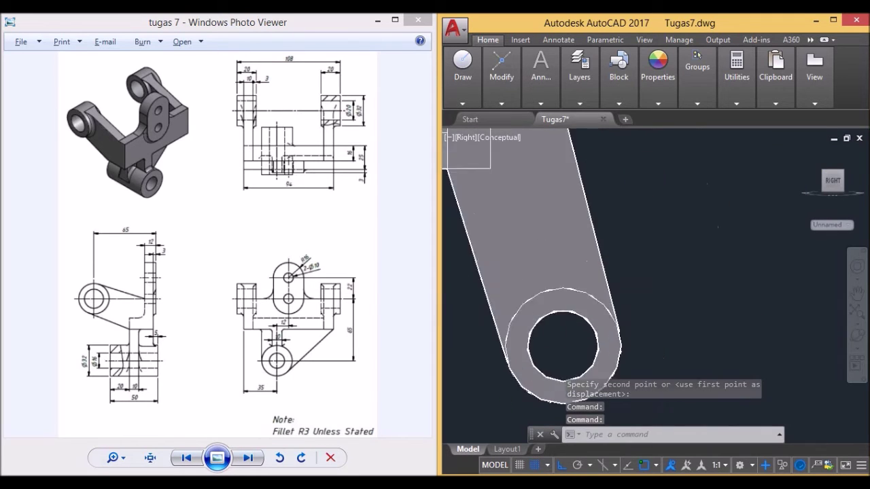
{"action": "scroll", "coordinate": [679, 285], "scroll_direction": "down", "scroll_amount": 5}
{"action": "left_click", "coordinate": [832, 166]}
{"action": "left_click", "coordinate": [855, 159]}
{"action": "scroll", "coordinate": [673, 251], "scroll_direction": "up", "scroll_amount": 3}
{"action": "scroll", "coordinate": [673, 251], "scroll_direction": "down", "scroll_amount": 3}
{"action": "scroll", "coordinate": [672, 251], "scroll_direction": "up", "scroll_amount": 2}
{"action": "scroll", "coordinate": [684, 218], "scroll_direction": "down", "scroll_amount": 3}
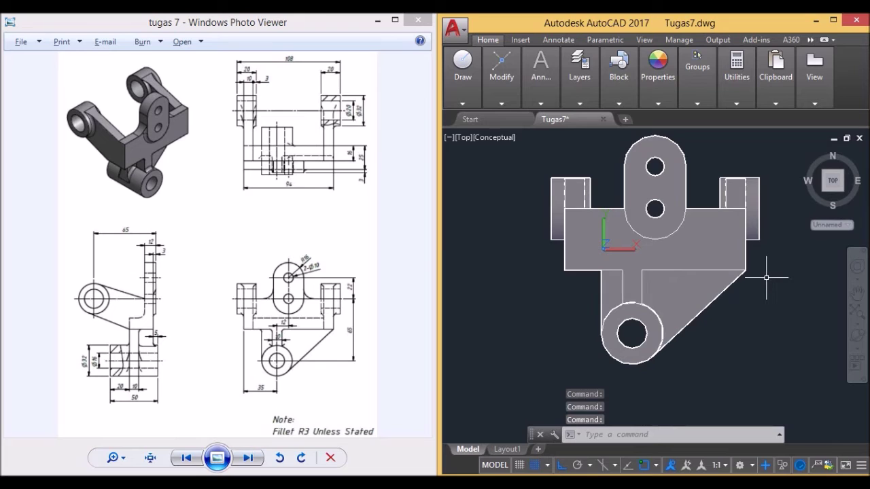
- UNION the right box, main body and the other solids into one bracket solid
{"action": "type", "text": "unio"}
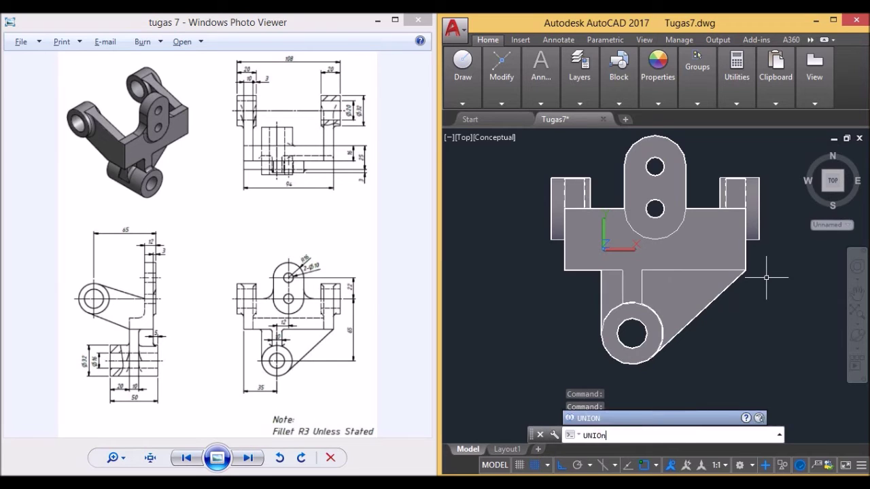
{"action": "key", "text": "Return"}
{"action": "left_click", "coordinate": [739, 201]}
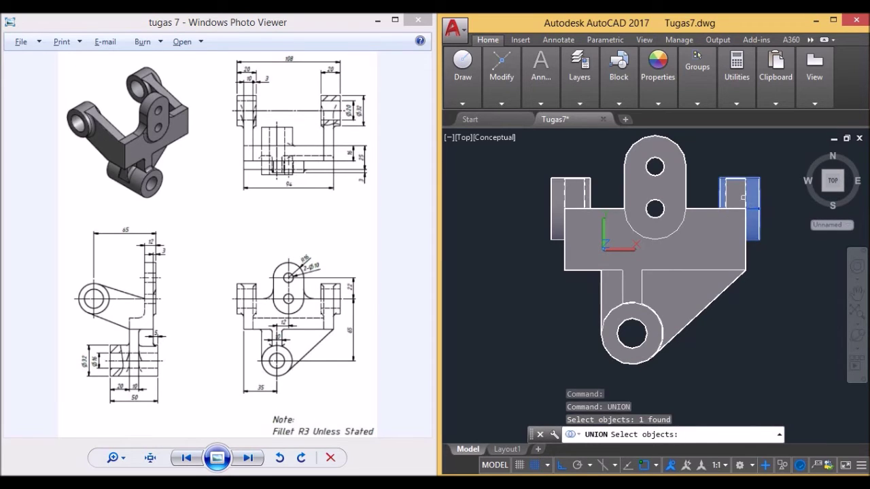
{"action": "left_click", "coordinate": [731, 195]}
{"action": "left_click", "coordinate": [725, 235]}
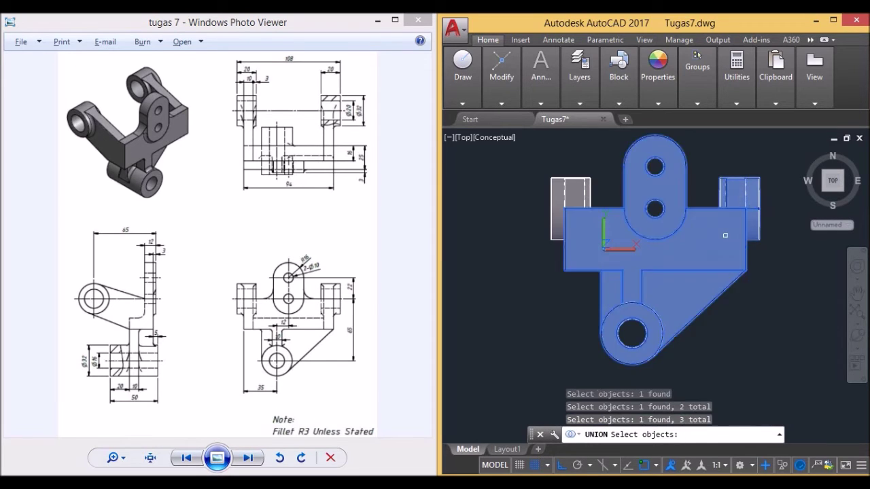
{"action": "left_click", "coordinate": [590, 201]}
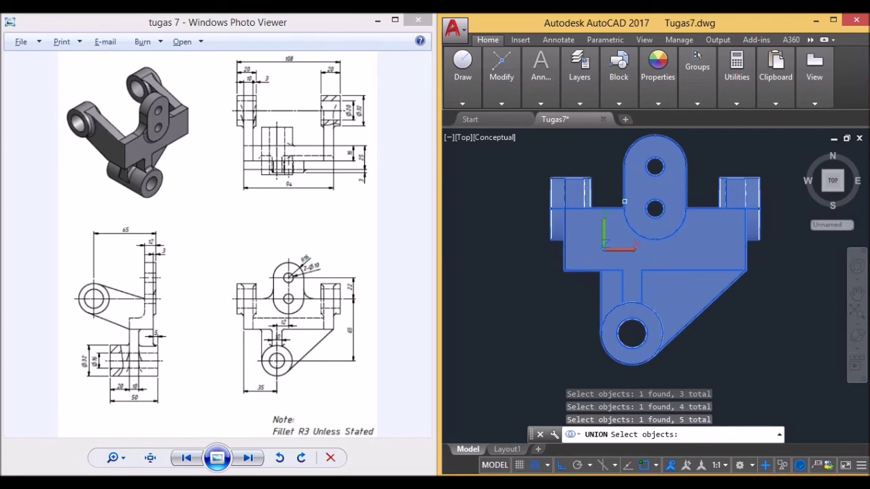
{"action": "key", "text": "Return"}
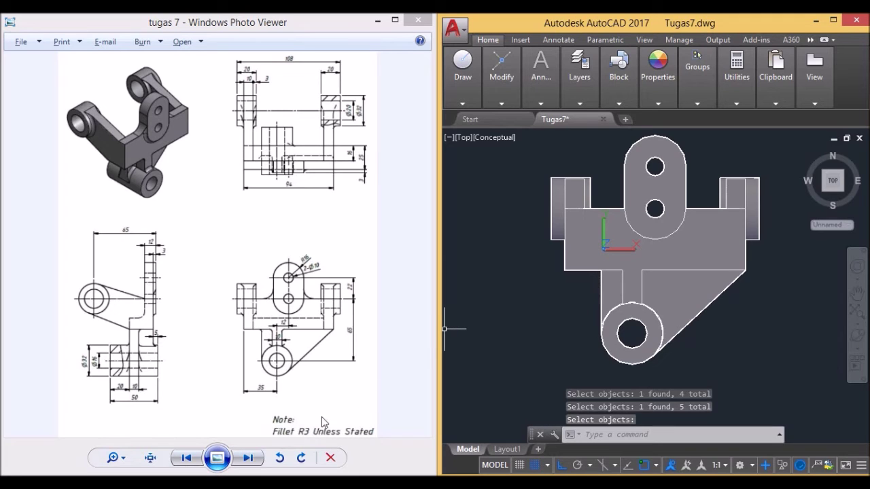
{"action": "left_click", "coordinate": [823, 190]}
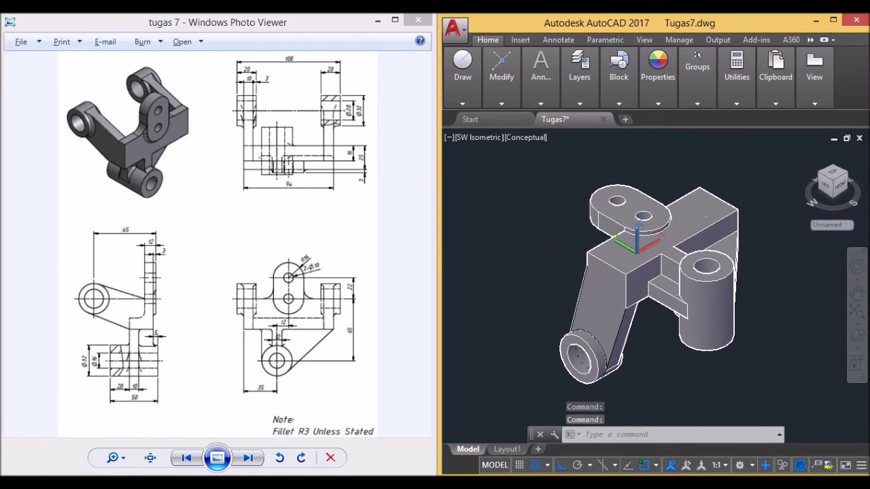
- Start FILLETEDGE in Chain mode and set the fillet radius to 3
{"action": "type", "text": "fill"}
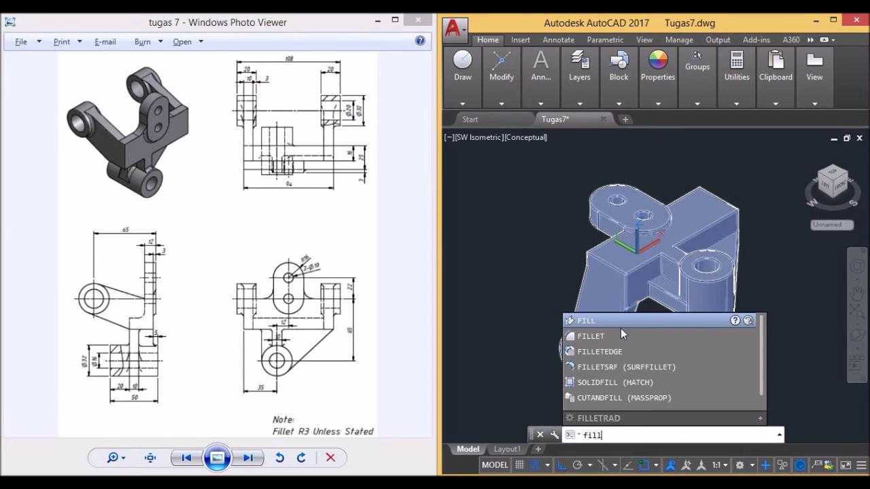
{"action": "key", "text": "Down"}
{"action": "key", "text": "Down"}
{"action": "key", "text": "Return"}
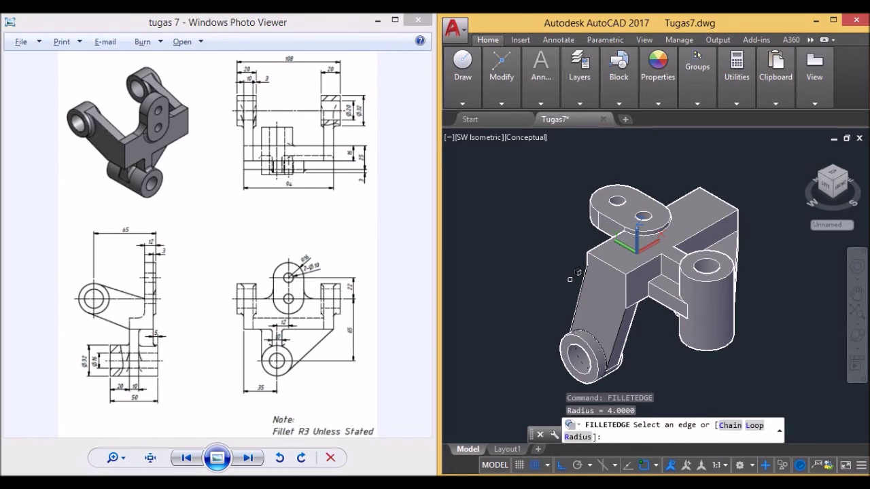
{"action": "type", "text": "c"}
{"action": "key", "text": "Return"}
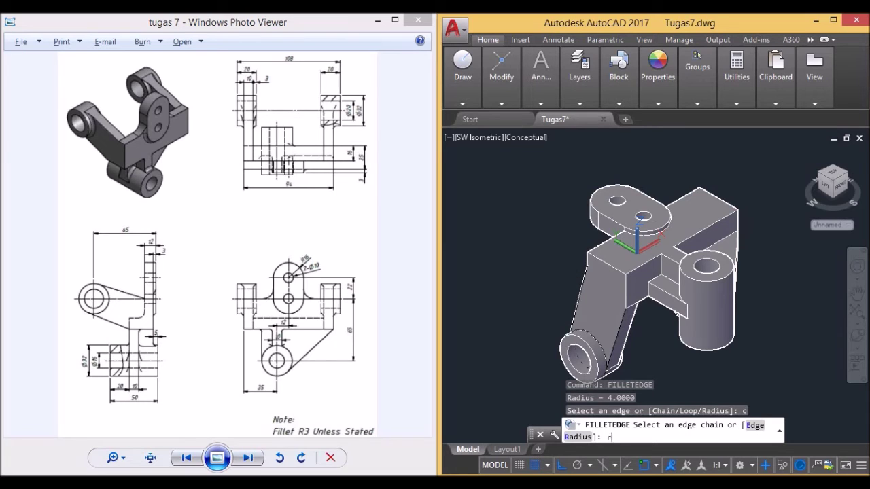
{"action": "key", "text": "Return"}
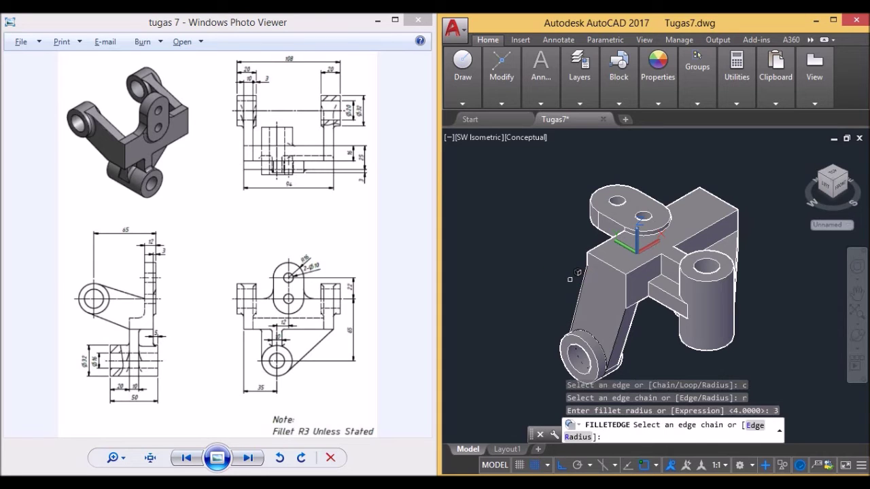
- Pick the inner corner chain: the box's top-back edge, the curved edge and the short top edge
{"action": "scroll", "coordinate": [680, 285], "scroll_direction": "up", "scroll_amount": 3}
{"action": "scroll", "coordinate": [676, 280], "scroll_direction": "up", "scroll_amount": 3}
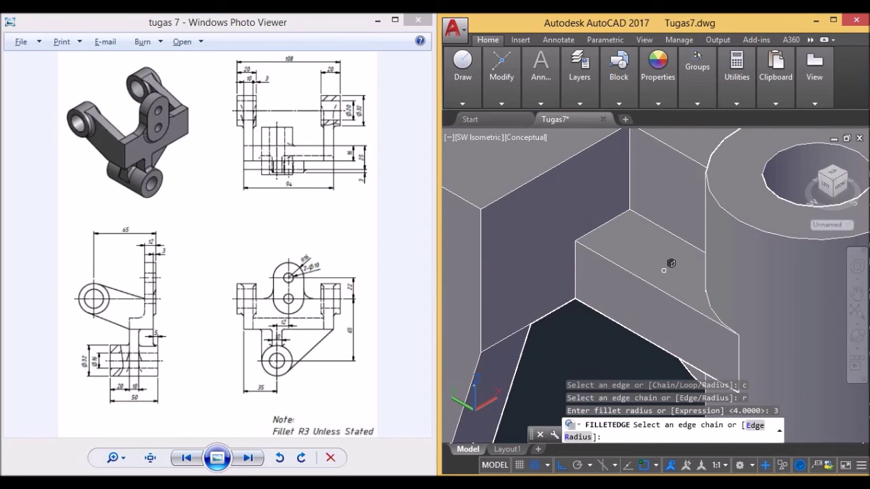
{"action": "middle_click_drag", "start_coordinate": [672, 264], "coordinate": [676, 268]}
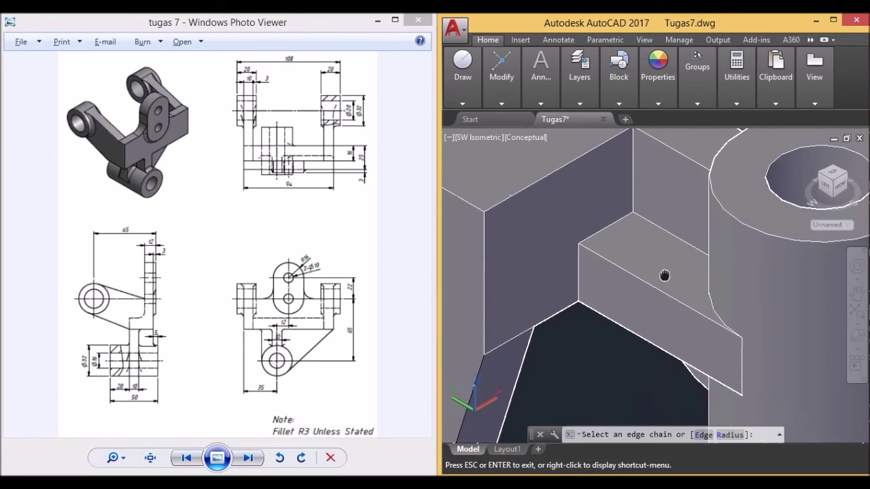
{"action": "left_click", "coordinate": [687, 241]}
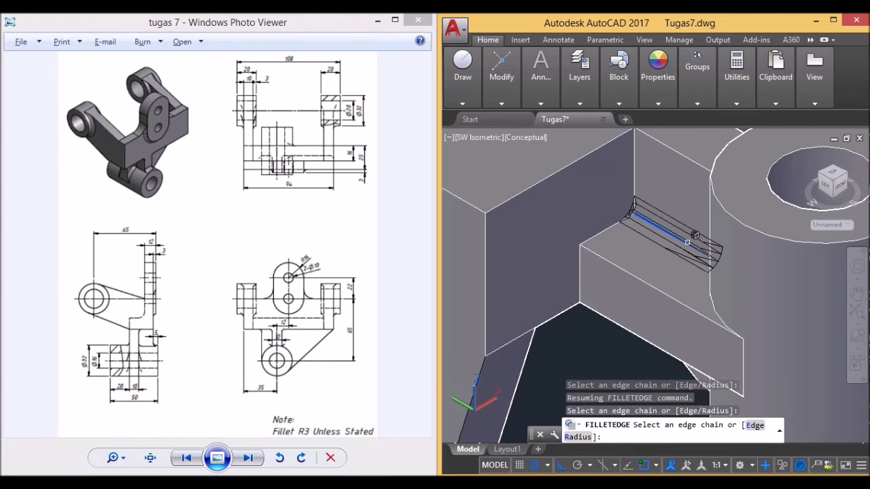
{"action": "left_click", "coordinate": [687, 241]}
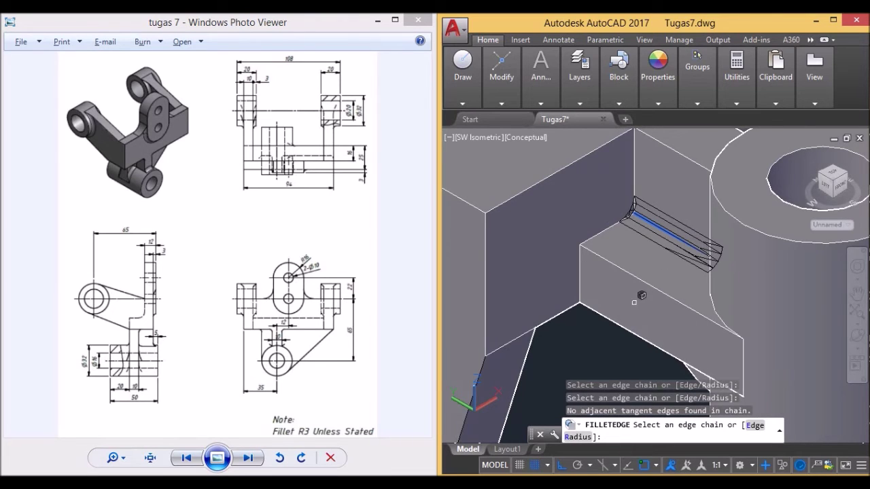
{"action": "middle_click_drag", "start_coordinate": [642, 296], "coordinate": [639, 329]}
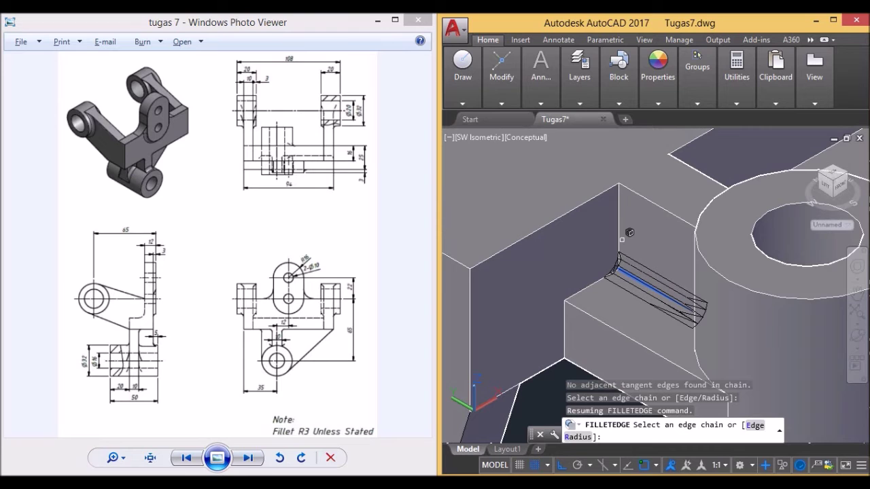
{"action": "middle_click_drag", "start_coordinate": [698, 351], "coordinate": [687, 326]}
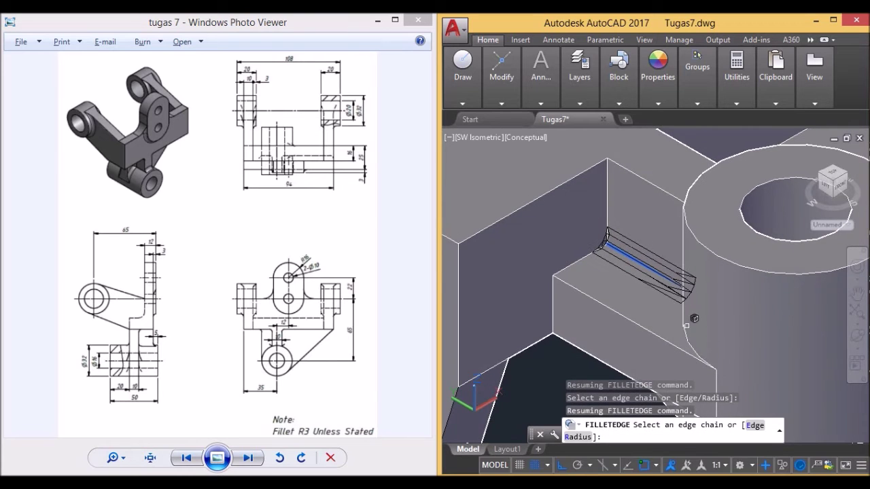
{"action": "left_click", "coordinate": [683, 293]}
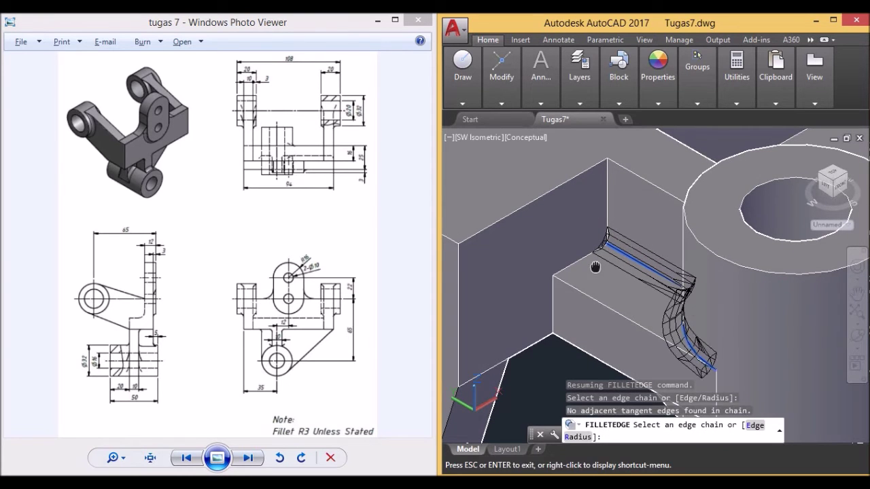
{"action": "middle_click_drag", "start_coordinate": [577, 249], "coordinate": [603, 278]}
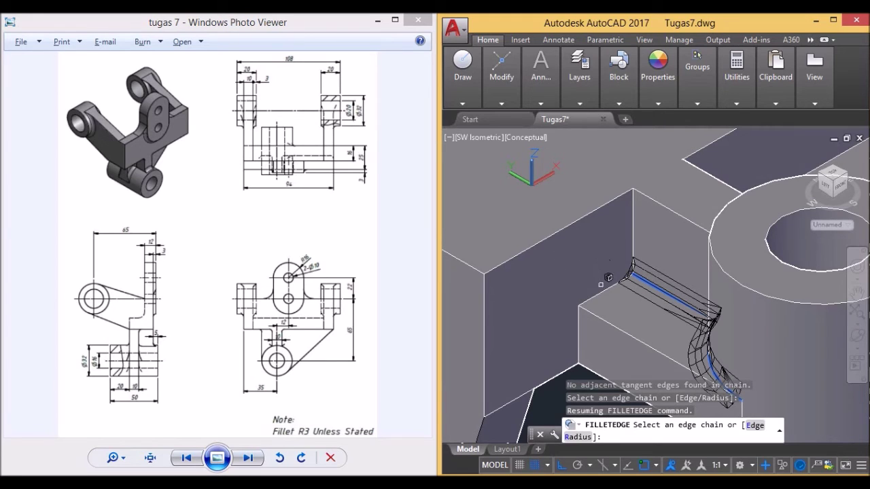
{"action": "left_click", "coordinate": [608, 287]}
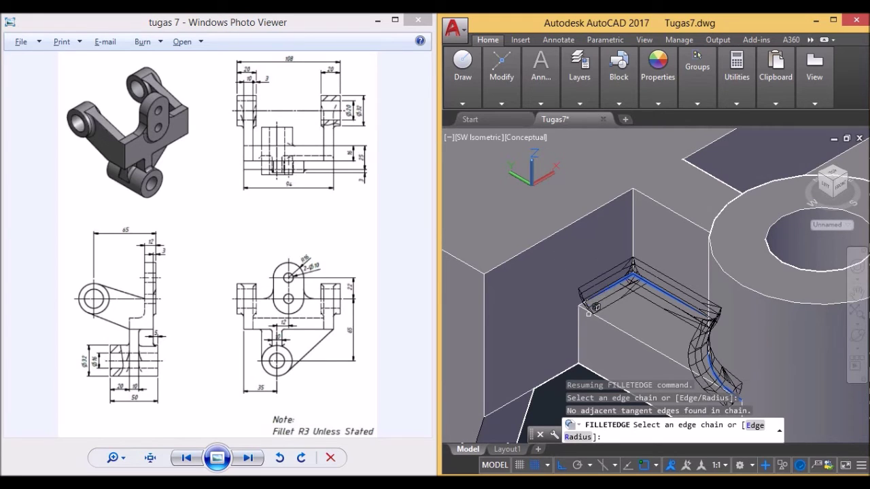
{"action": "middle_click_drag", "start_coordinate": [595, 317], "coordinate": [588, 308]}
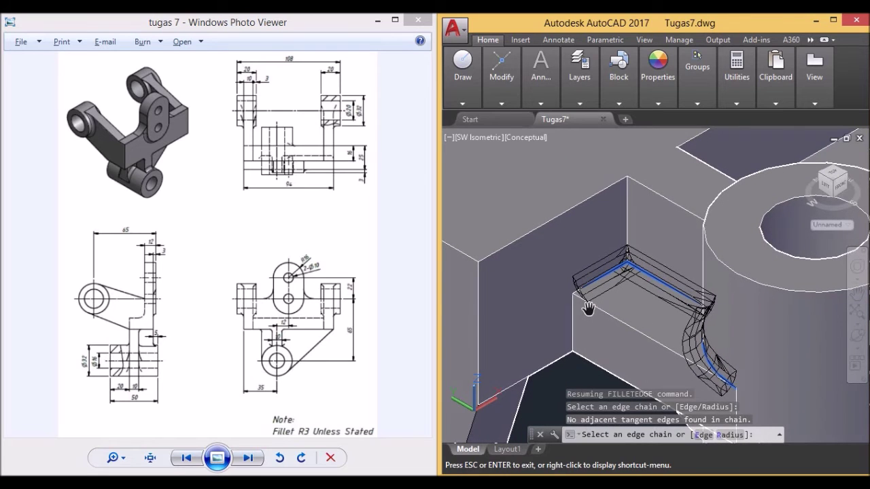
{"action": "left_click", "coordinate": [850, 179]}
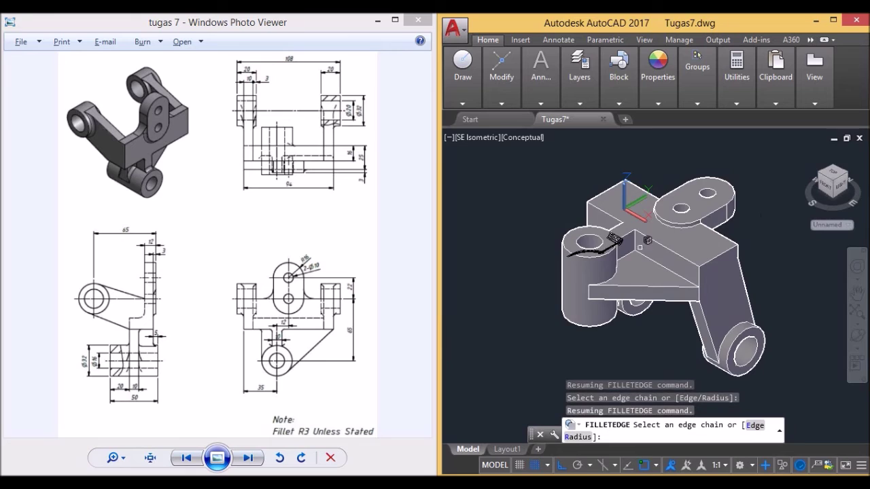
- Add the upper block's diagonal edge and its descending edge to the fillet, then recentre the bracket
{"action": "scroll", "coordinate": [649, 240], "scroll_direction": "up", "scroll_amount": 3}
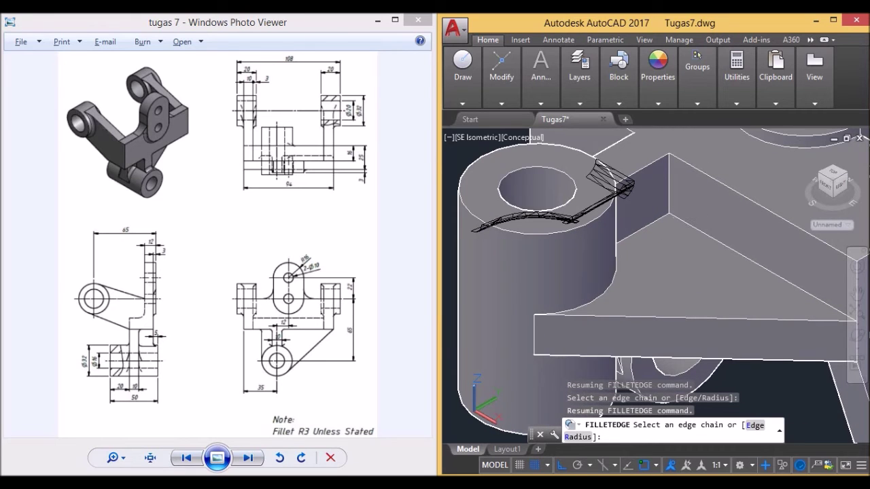
{"action": "left_click", "coordinate": [693, 223]}
{"action": "left_click", "coordinate": [657, 219]}
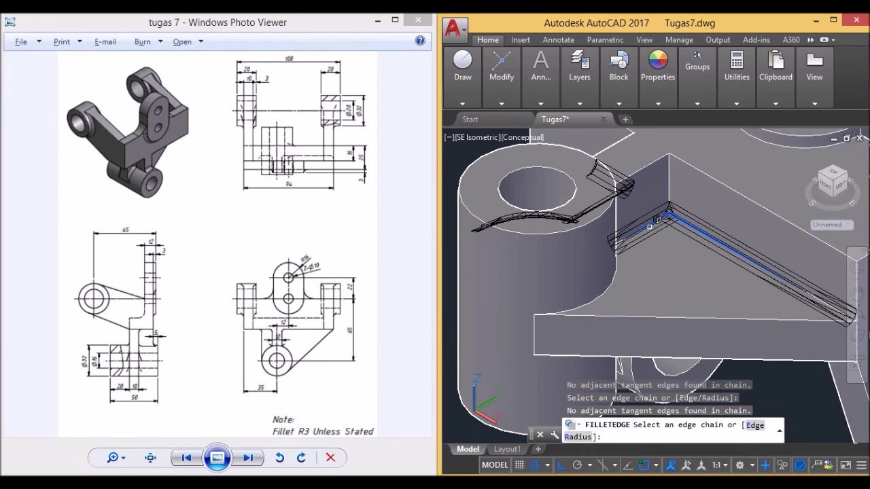
{"action": "mouse_move", "coordinate": [676, 266]}
{"action": "middle_mouse_down"}
{"action": "mouse_move", "coordinate": [550, 288]}
{"action": "mouse_move", "coordinate": [464, 213]}
{"action": "middle_mouse_up"}
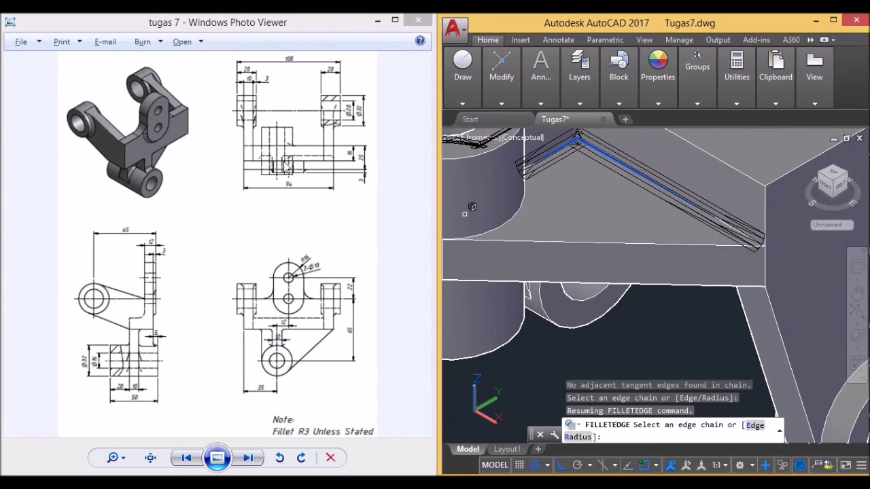
{"action": "left_click", "coordinate": [845, 178]}
{"action": "middle_click_drag", "start_coordinate": [723, 274], "coordinate": [697, 209]}
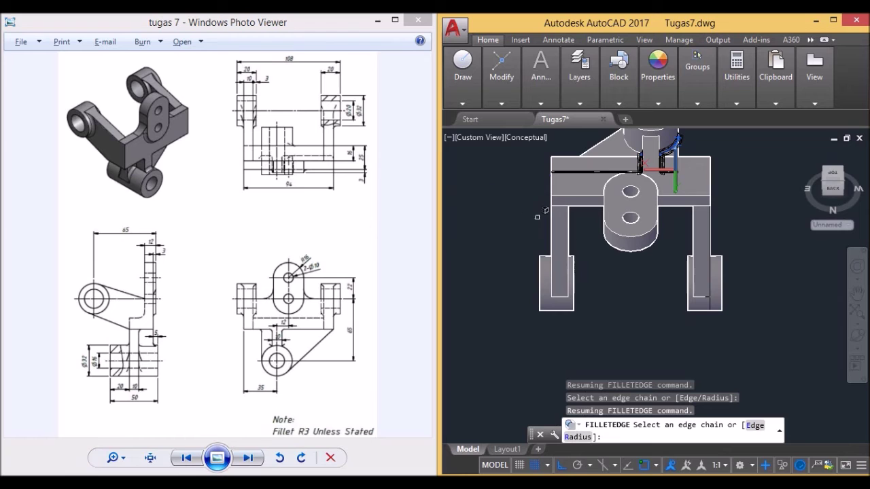
- In NW Isometric, add the leg boss's upper arc edge to the fillet
{"action": "left_click", "coordinate": [842, 185]}
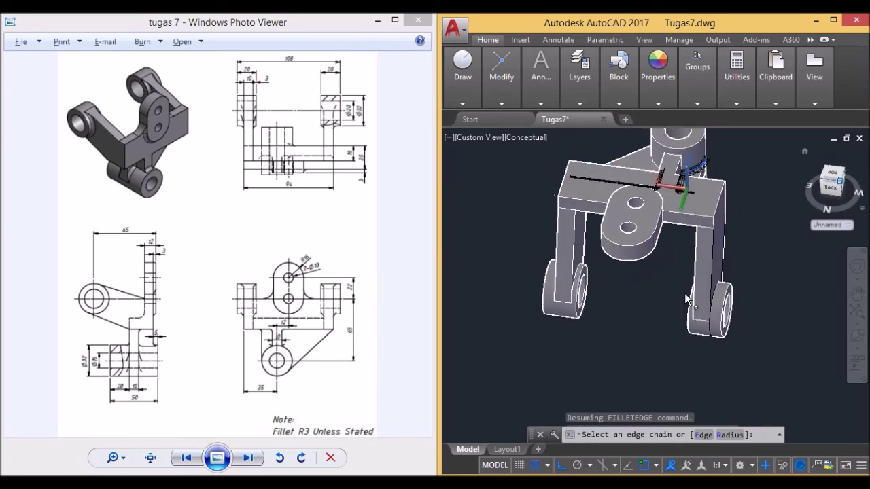
{"action": "scroll", "coordinate": [687, 344], "scroll_direction": "up", "scroll_amount": 5}
{"action": "middle_click_drag", "start_coordinate": [668, 373], "coordinate": [667, 271]}
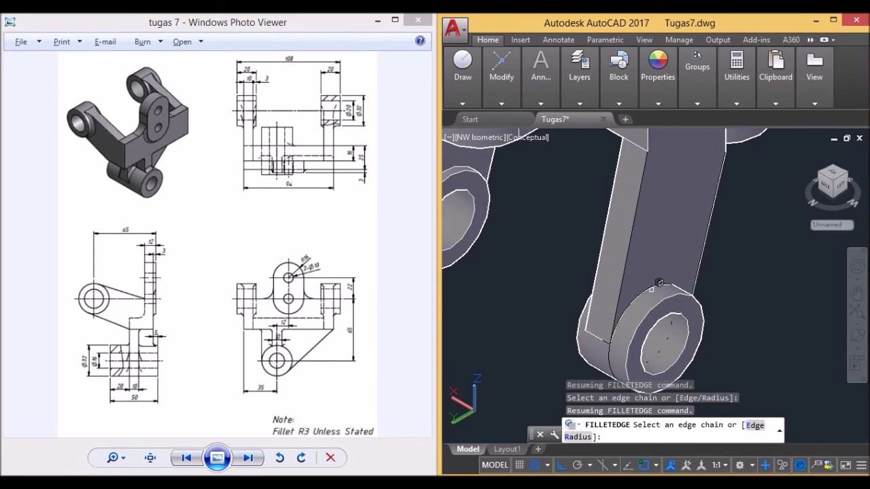
{"action": "left_click", "coordinate": [650, 289]}
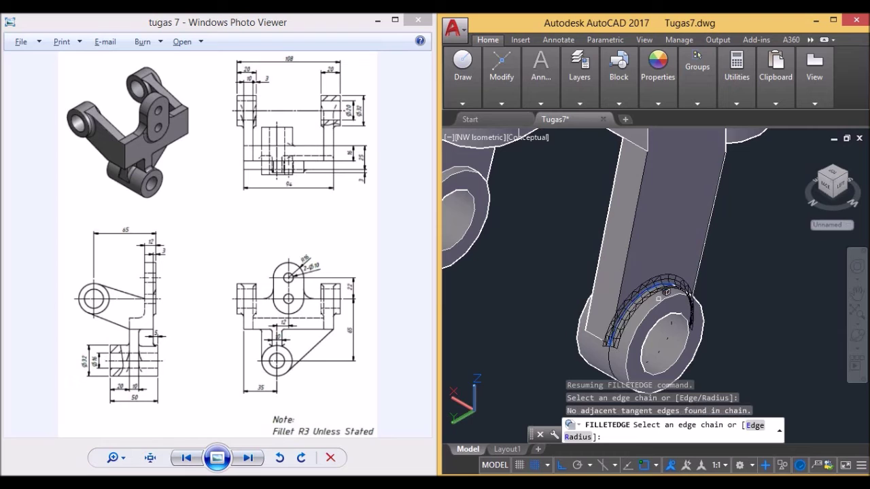
{"action": "middle_click_drag", "start_coordinate": [510, 305], "coordinate": [568, 301]}
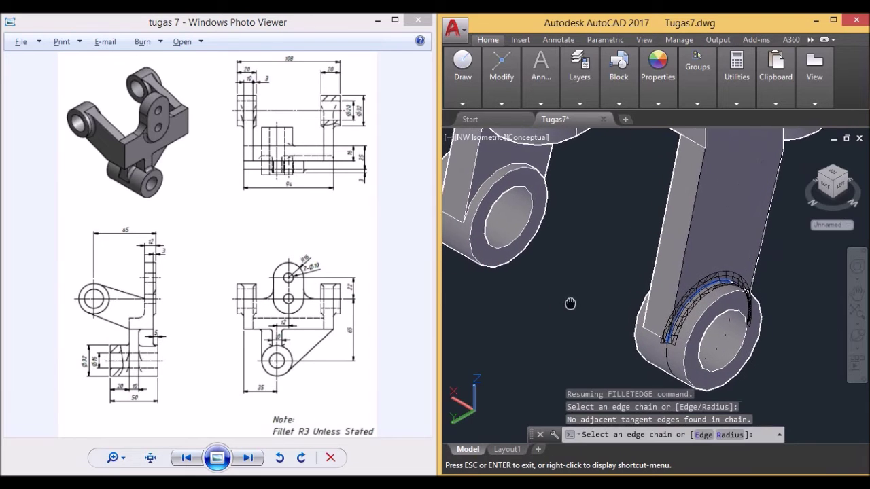
- From NE and NW Isometric, add the lower, other and left boss arc edges to the fillet
{"action": "left_click", "coordinate": [820, 178]}
{"action": "scroll", "coordinate": [629, 356], "scroll_direction": "up", "scroll_amount": 3}
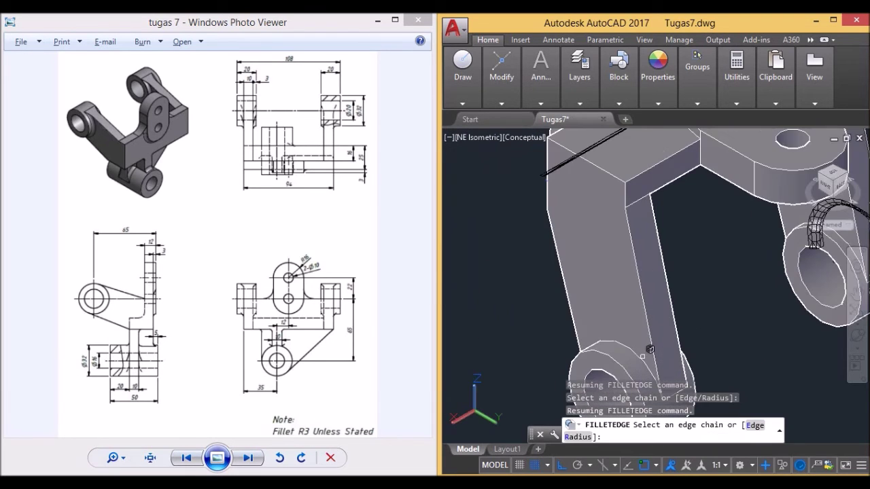
{"action": "left_click", "coordinate": [632, 350]}
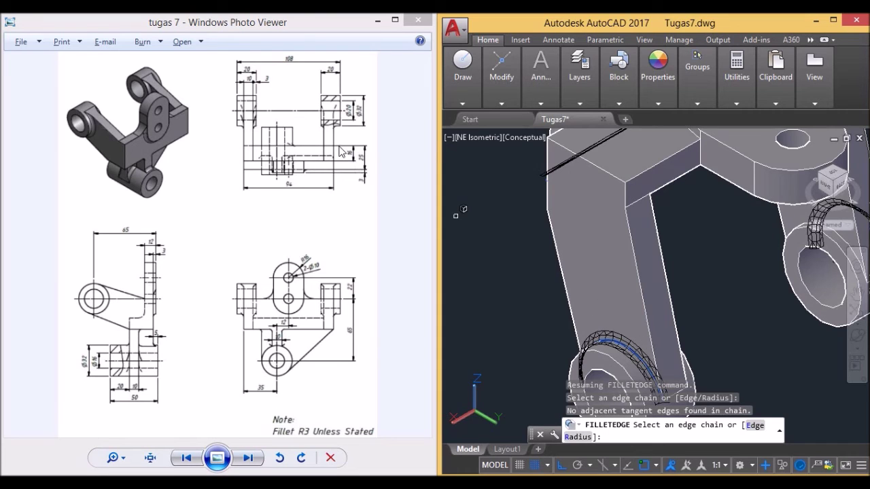
{"action": "middle_click_drag", "start_coordinate": [772, 239], "coordinate": [685, 242]}
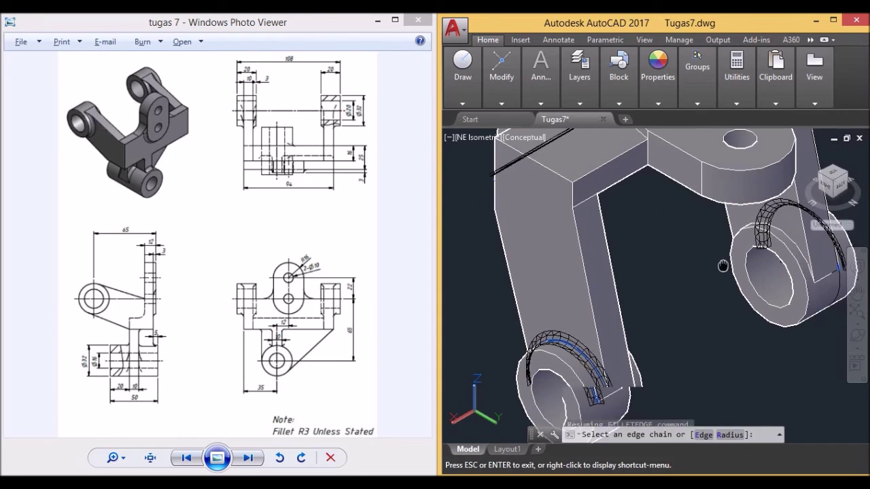
{"action": "left_click", "coordinate": [754, 240]}
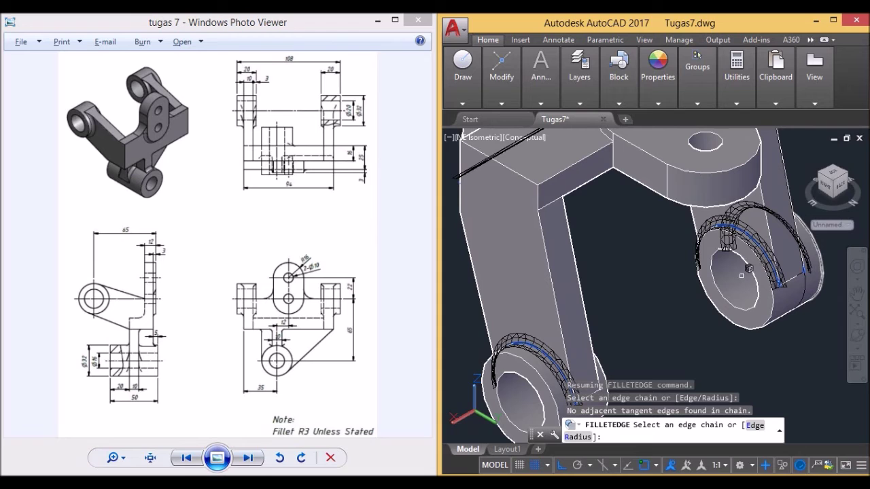
{"action": "left_click", "coordinate": [848, 176]}
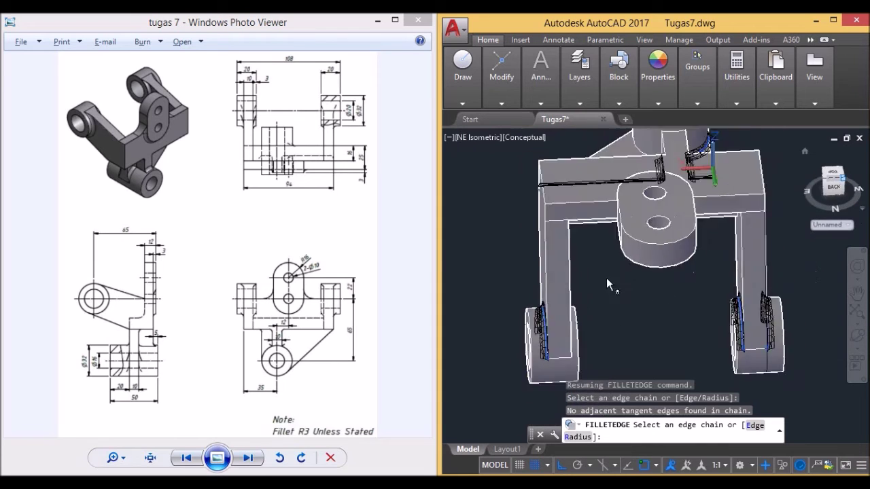
{"action": "left_click", "coordinate": [582, 296]}
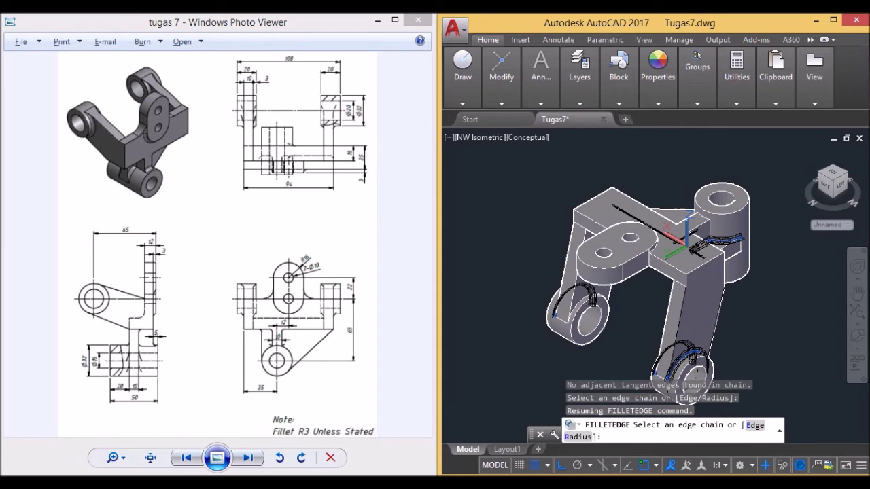
- Add the curved edges at the slotted plate and the upper cylinder to the fillet selection
{"action": "scroll", "coordinate": [630, 324], "scroll_direction": "up", "scroll_amount": 1}
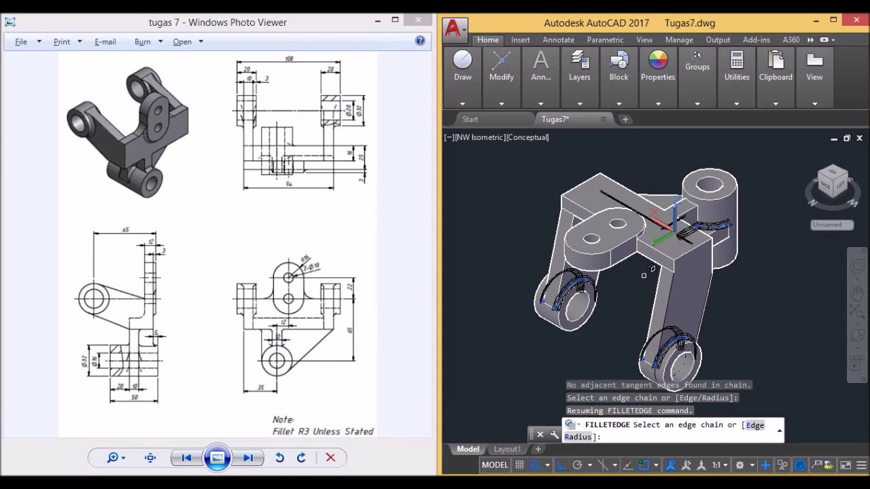
{"action": "scroll", "coordinate": [646, 240], "scroll_direction": "up", "scroll_amount": 3}
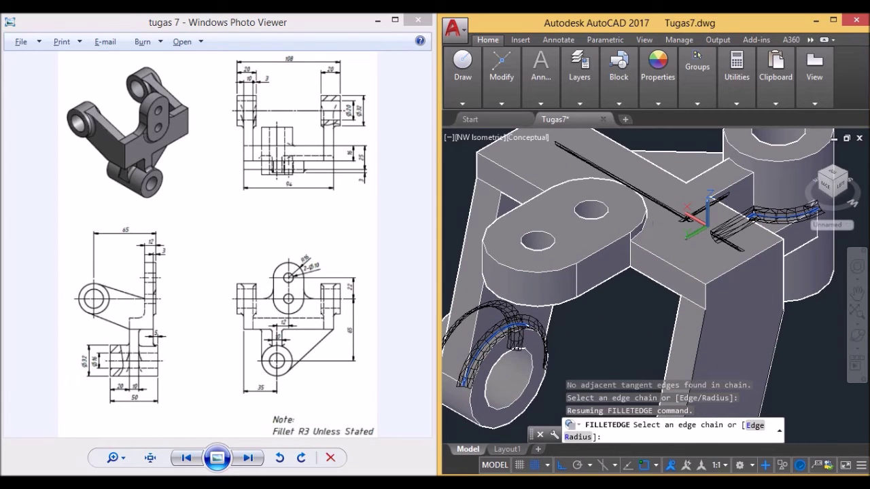
{"action": "left_click", "coordinate": [652, 223]}
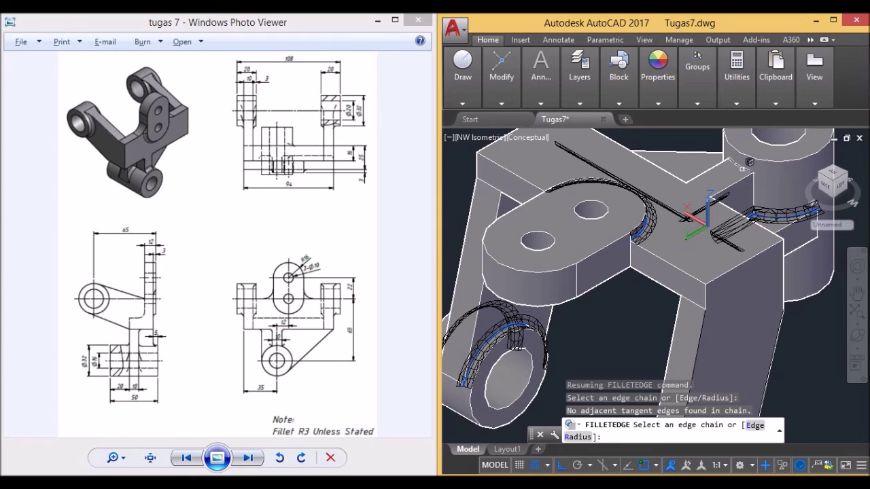
{"action": "left_click", "coordinate": [742, 168]}
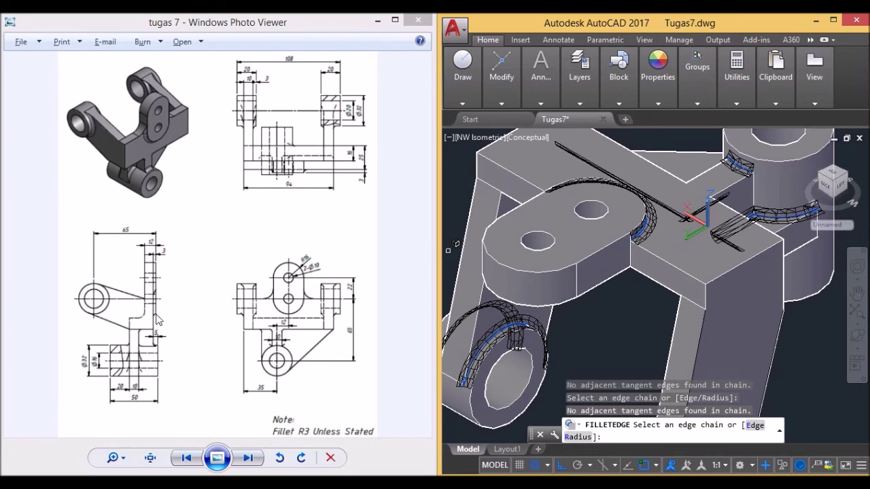
{"action": "mouse_move", "coordinate": [832, 182]}
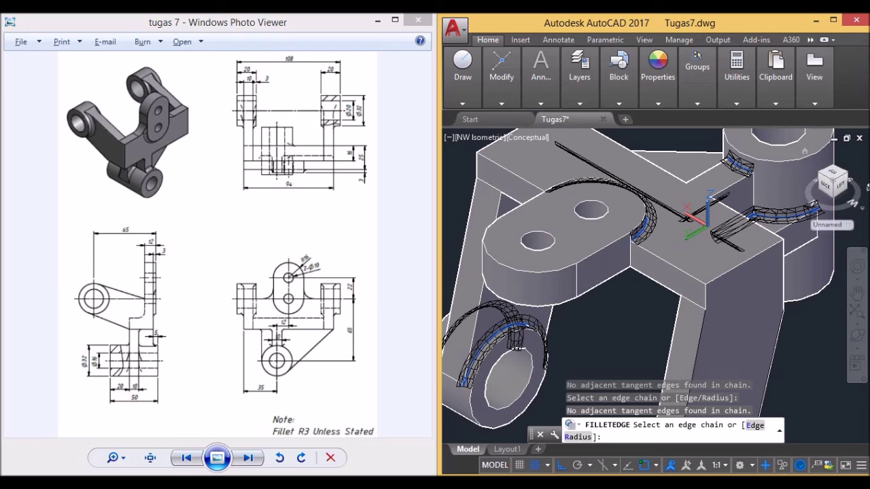
{"action": "left_click", "coordinate": [829, 198]}
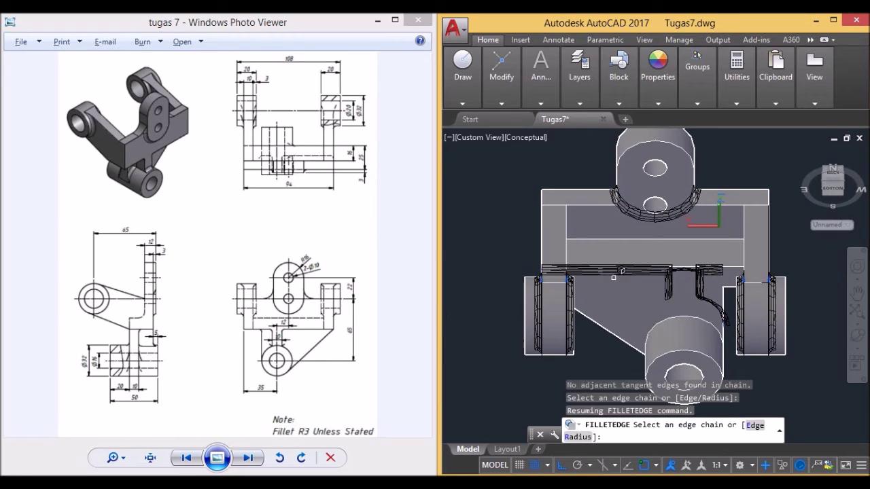
- Add the long underside edge and lower cylinder arc, then apply the R3 fillet to all 13 edges
{"action": "left_click", "coordinate": [674, 239]}
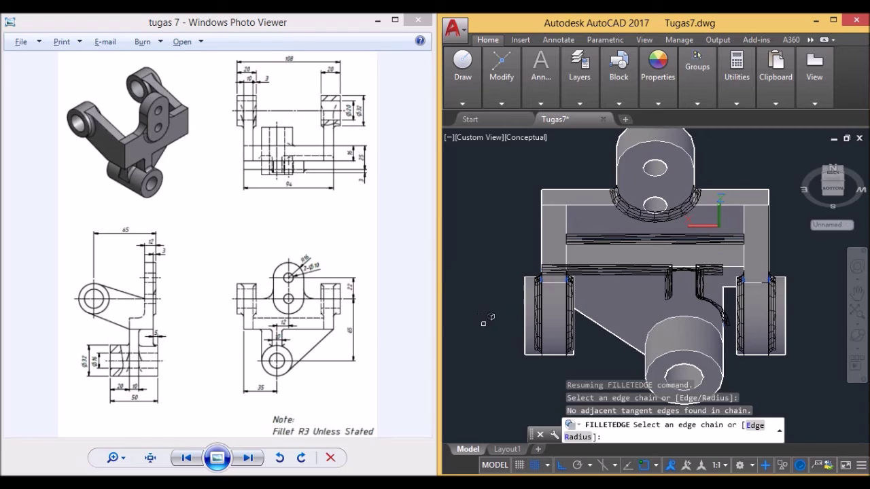
{"action": "left_click", "coordinate": [712, 314]}
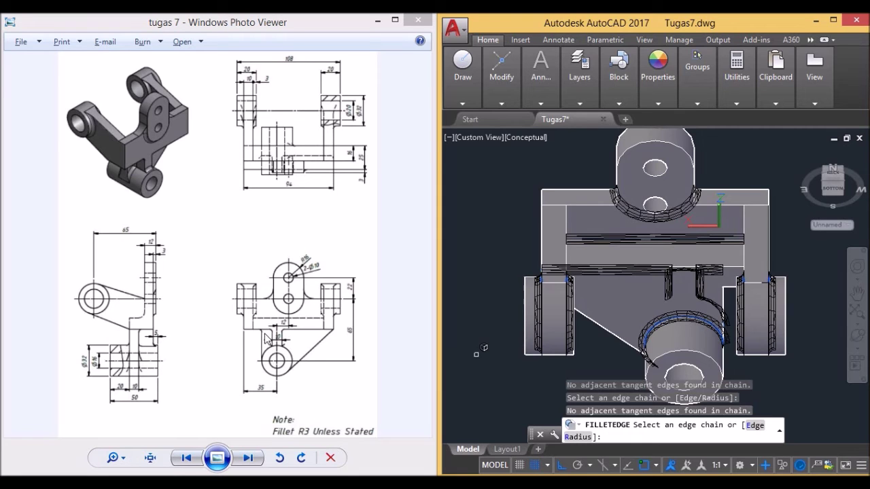
{"action": "mouse_move", "coordinate": [832, 178]}
{"action": "left_click", "coordinate": [844, 174]}
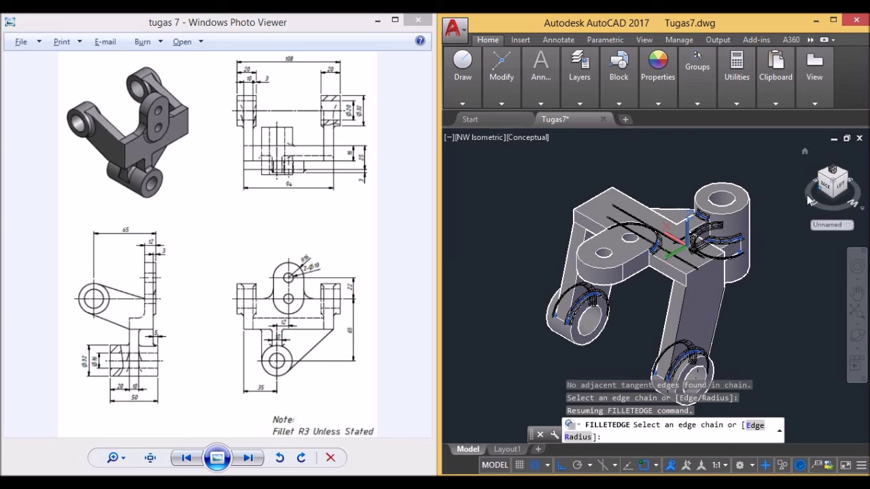
{"action": "key", "text": "Return"}
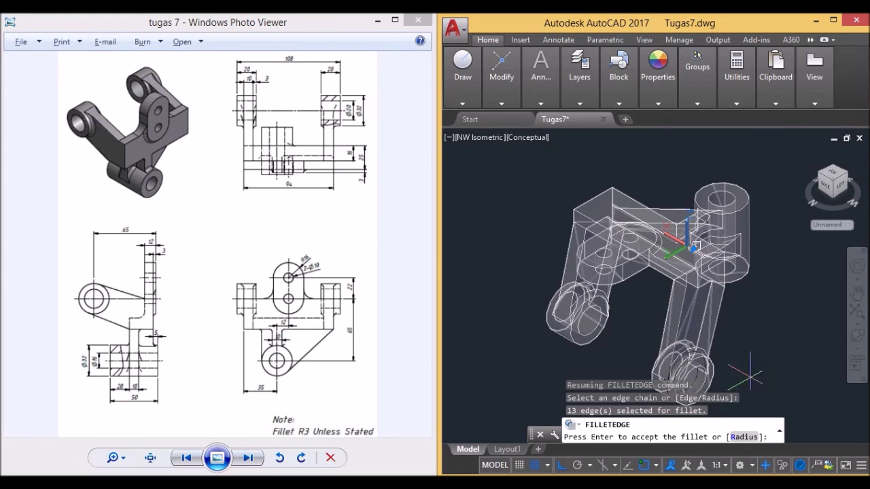
{"action": "key", "text": "Return"}
- Apply the fillets to the 13 selected edges and check them from southwest isometric
{"action": "key", "text": "Return"}
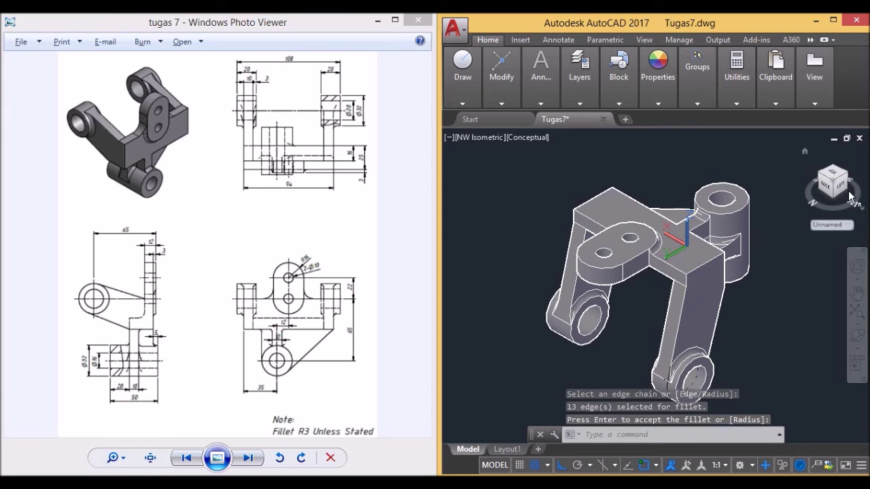
{"action": "left_click", "coordinate": [848, 178]}
{"action": "key", "text": "Return"}
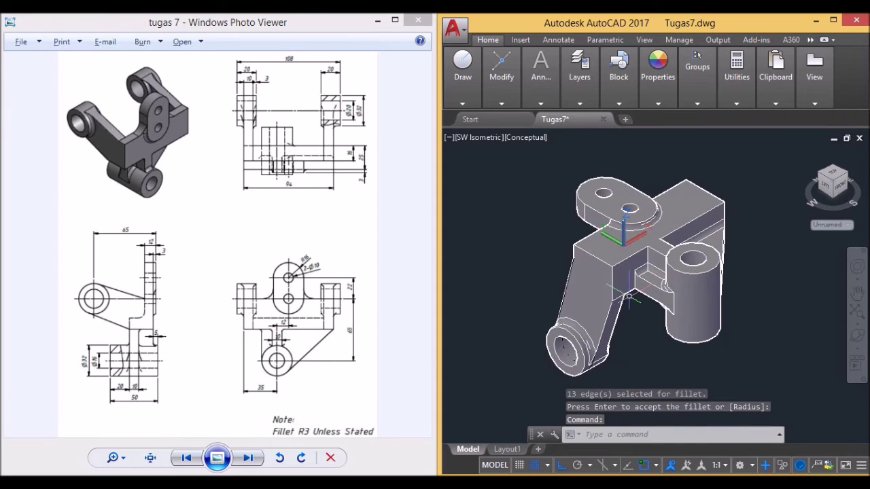
{"action": "scroll", "coordinate": [633, 289], "scroll_direction": "up", "scroll_amount": 3}
{"action": "scroll", "coordinate": [625, 326], "scroll_direction": "down", "scroll_amount": 3}
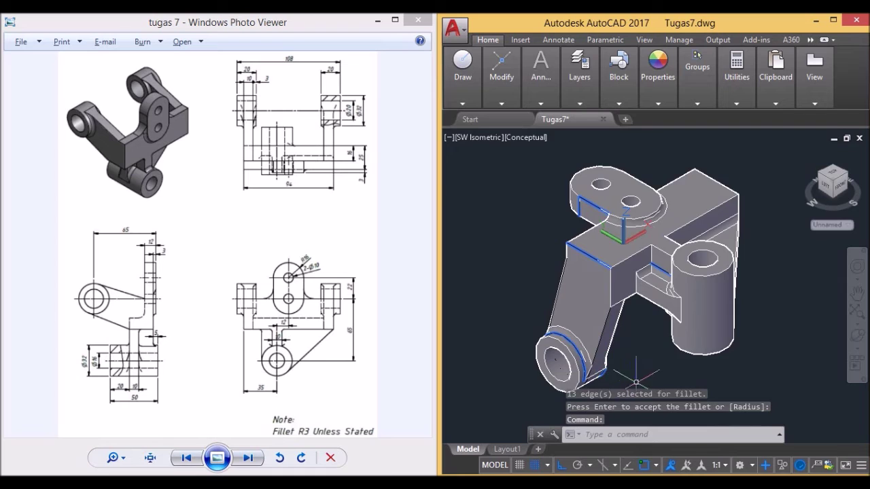
{"action": "scroll", "coordinate": [609, 366], "scroll_direction": "up", "scroll_amount": 3}
{"action": "scroll", "coordinate": [635, 316], "scroll_direction": "down", "scroll_amount": 2}
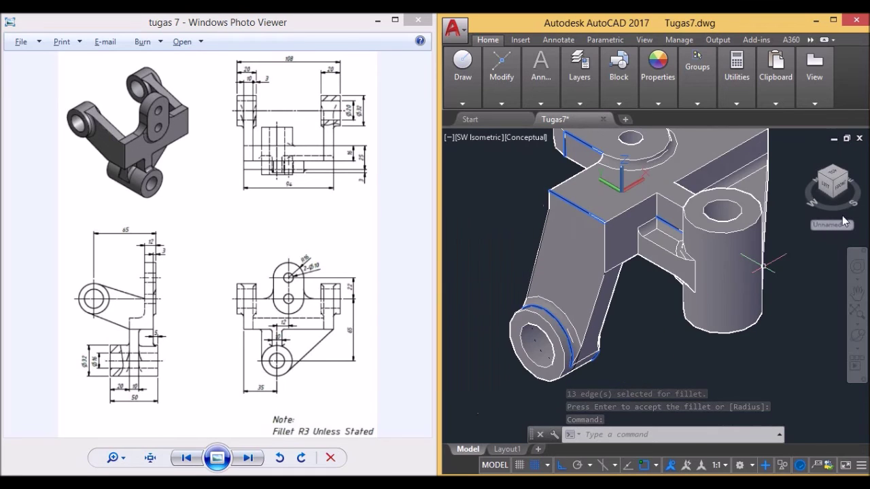
- Inspect the rounded bracket from southeast isometric, then restart FILLETEDGE at radius 3
{"action": "left_click", "coordinate": [848, 178]}
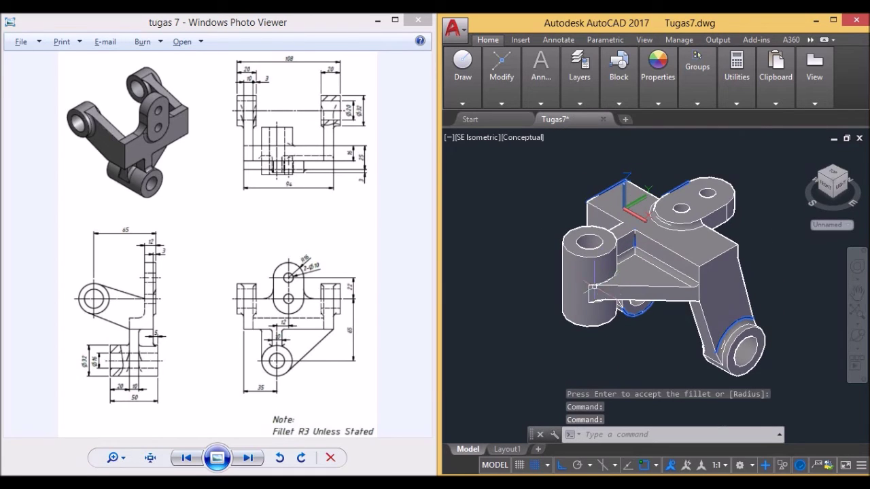
{"action": "scroll", "coordinate": [618, 279], "scroll_direction": "up", "scroll_amount": 4}
{"action": "scroll", "coordinate": [618, 279], "scroll_direction": "up", "scroll_amount": 2}
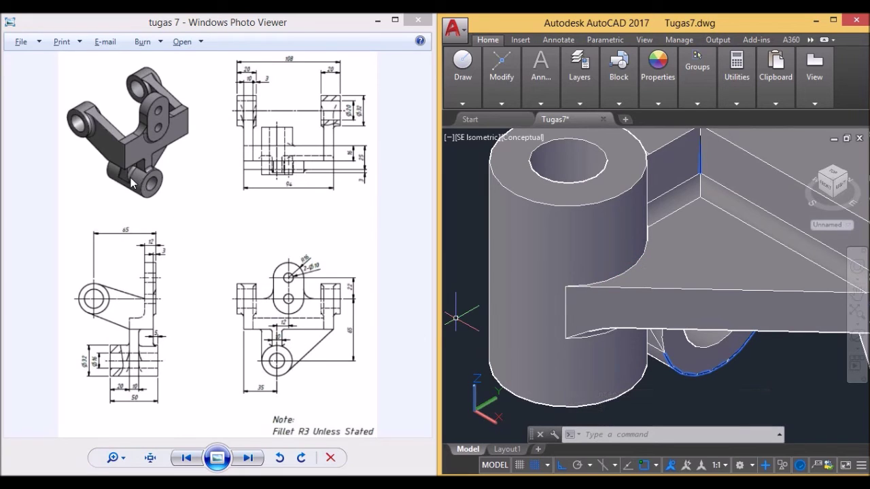
{"action": "scroll", "coordinate": [548, 230], "scroll_direction": "up", "scroll_amount": 1}
{"action": "scroll", "coordinate": [651, 240], "scroll_direction": "down", "scroll_amount": 2}
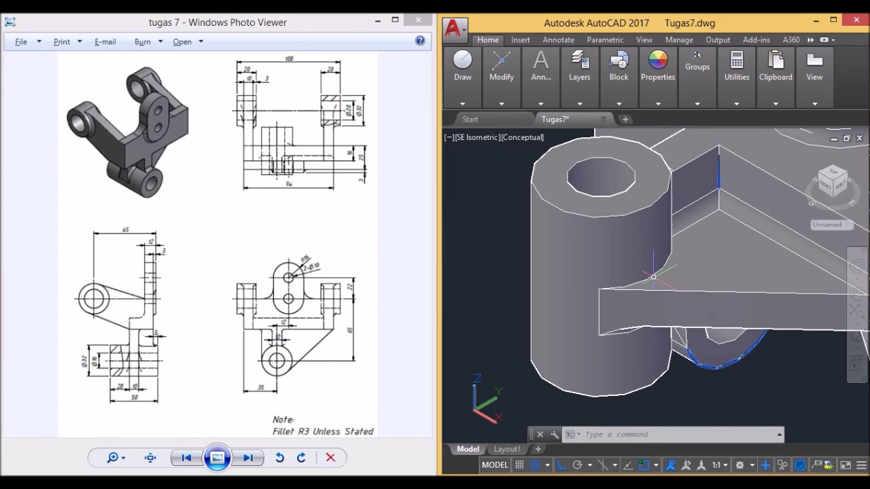
{"action": "key", "text": "Return"}
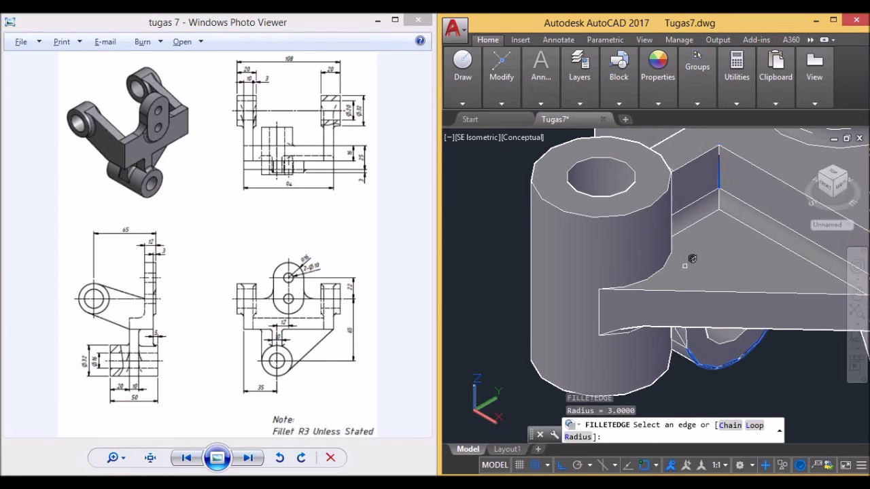
{"action": "type", "text": "c"}
- Pick the edge chain where the lower boss cylinder meets the plate
{"action": "key", "text": "Return"}
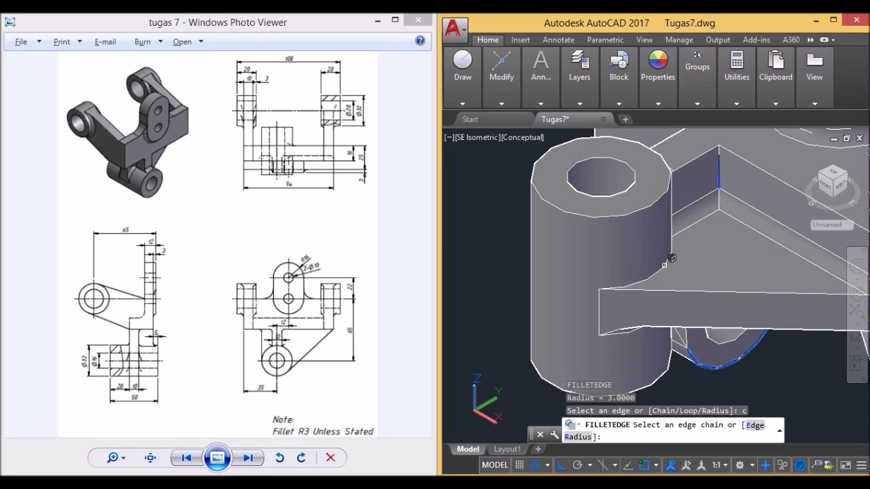
{"action": "left_click", "coordinate": [676, 256]}
{"action": "mouse_move", "coordinate": [832, 182]}
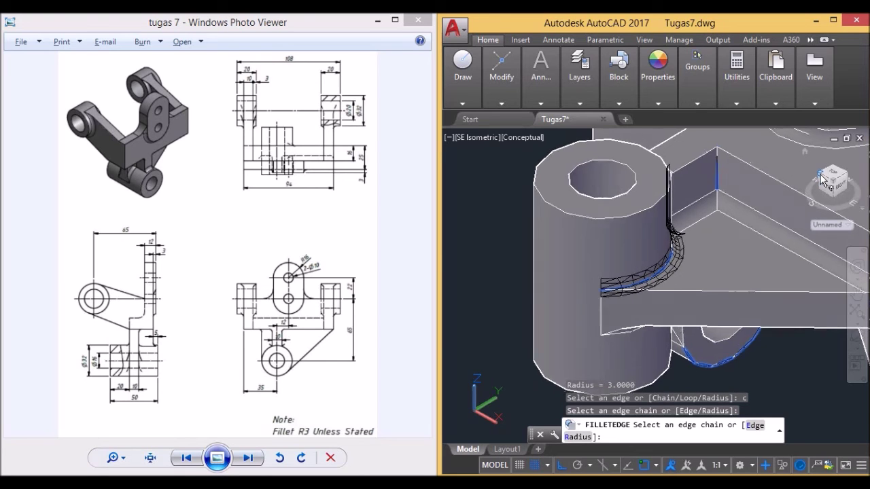
{"action": "left_click", "coordinate": [822, 178]}
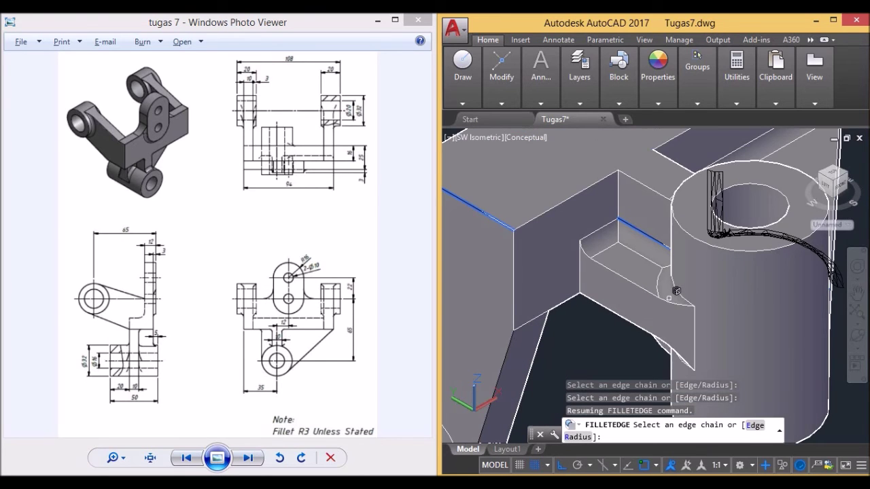
{"action": "scroll", "coordinate": [680, 272], "scroll_direction": "down", "scroll_amount": 2}
{"action": "scroll", "coordinate": [680, 272], "scroll_direction": "up", "scroll_amount": 2}
{"action": "scroll", "coordinate": [679, 271], "scroll_direction": "up", "scroll_amount": 2}
{"action": "scroll", "coordinate": [567, 267], "scroll_direction": "down", "scroll_amount": 3}
{"action": "scroll", "coordinate": [567, 267], "scroll_direction": "down", "scroll_amount": 2}
{"action": "scroll", "coordinate": [567, 266], "scroll_direction": "up", "scroll_amount": 1}
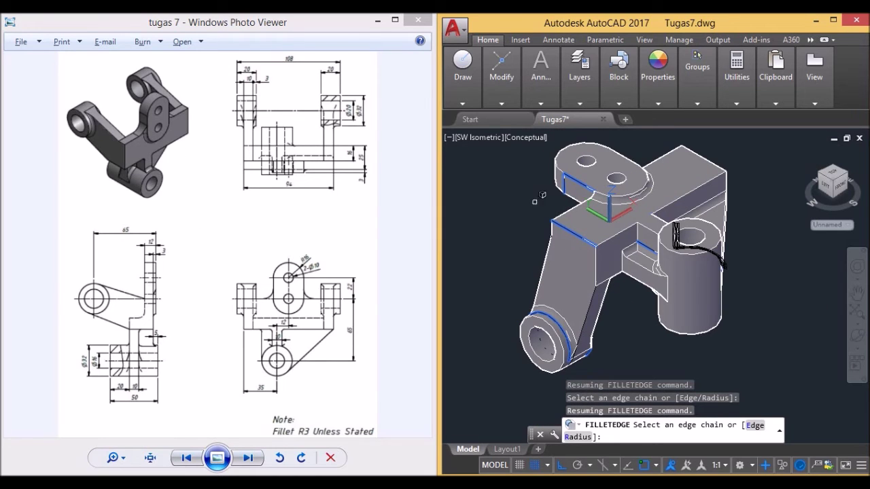
{"action": "left_click_drag", "start_coordinate": [830, 178], "coordinate": [705, 216]}
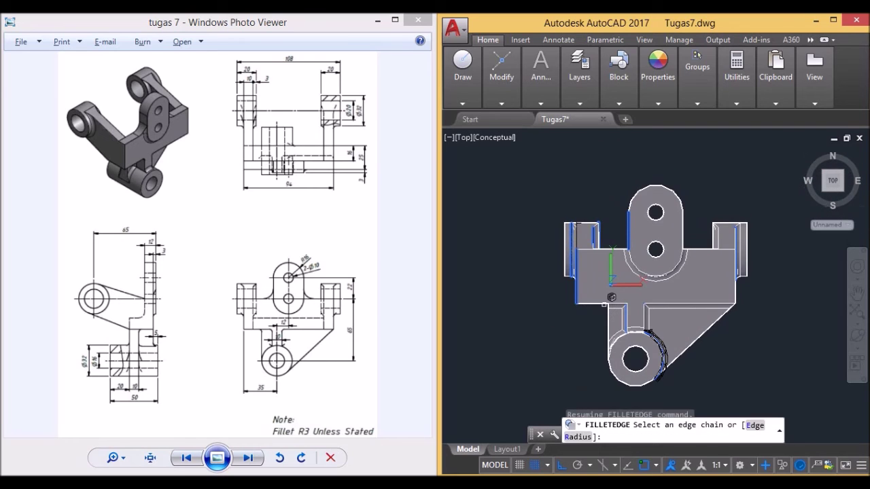
- Finish the selection and apply the R3 fillet to the three edges near the lower boss
{"action": "key", "text": "Return"}
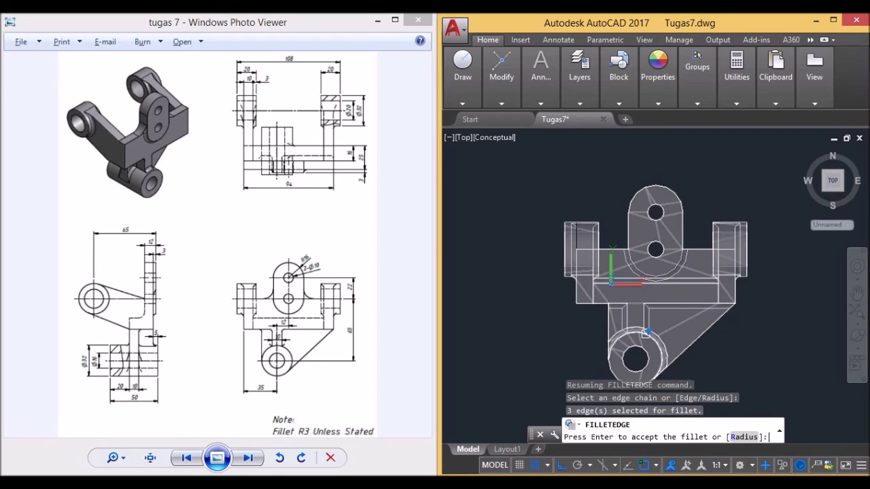
{"action": "scroll", "coordinate": [644, 334], "scroll_direction": "up", "scroll_amount": 1}
{"action": "scroll", "coordinate": [643, 337], "scroll_direction": "up", "scroll_amount": 2}
{"action": "scroll", "coordinate": [639, 340], "scroll_direction": "up", "scroll_amount": 2}
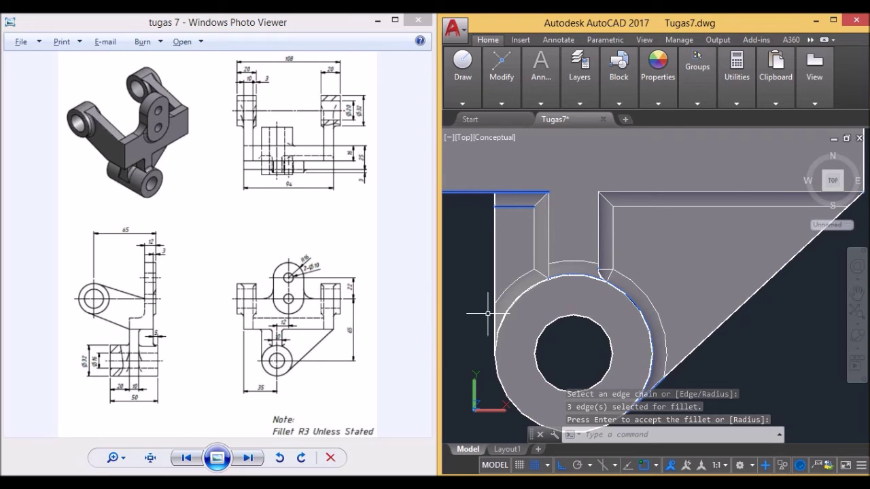
{"action": "scroll", "coordinate": [622, 272], "scroll_direction": "up", "scroll_amount": 1}
{"action": "scroll", "coordinate": [650, 274], "scroll_direction": "down", "scroll_amount": 2}
{"action": "scroll", "coordinate": [651, 274], "scroll_direction": "down", "scroll_amount": 2}
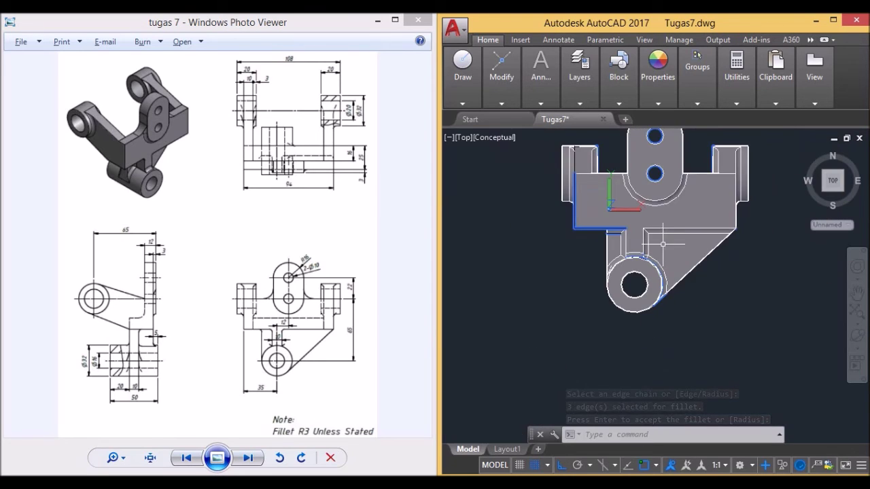
{"action": "middle_click_drag", "start_coordinate": [650, 274], "coordinate": [649, 265]}
{"action": "scroll", "coordinate": [661, 240], "scroll_direction": "up", "scroll_amount": 3}
{"action": "key", "text": "Return"}
{"action": "mouse_move", "coordinate": [832, 181]}
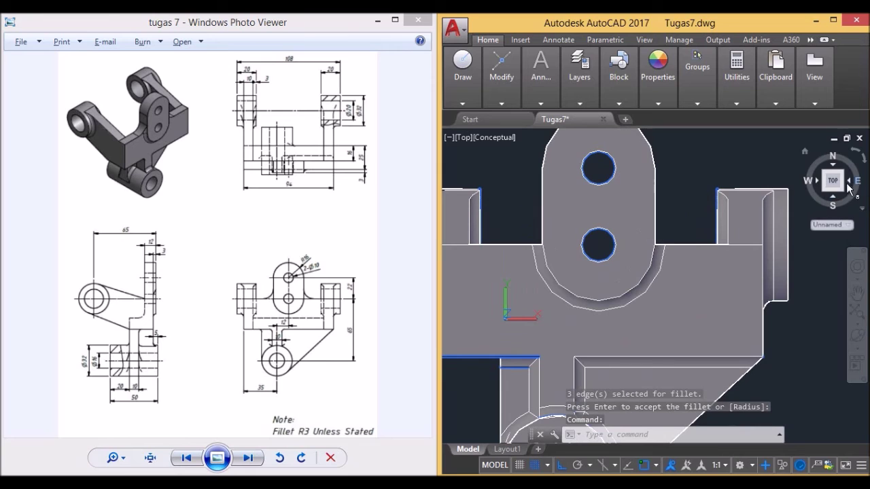
{"action": "left_click", "coordinate": [844, 177]}
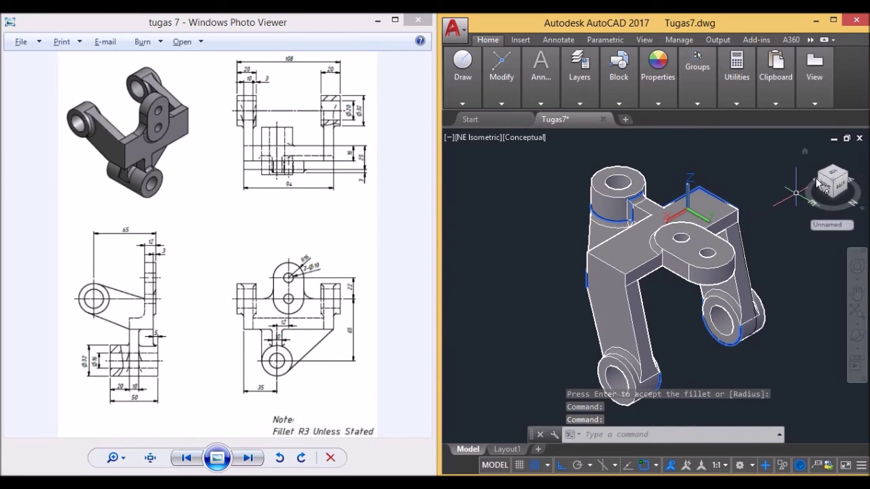
- Cycle the ViewCube through Top, Right and isometric views, zooming in on the two-hole lug
{"action": "left_click", "coordinate": [834, 178]}
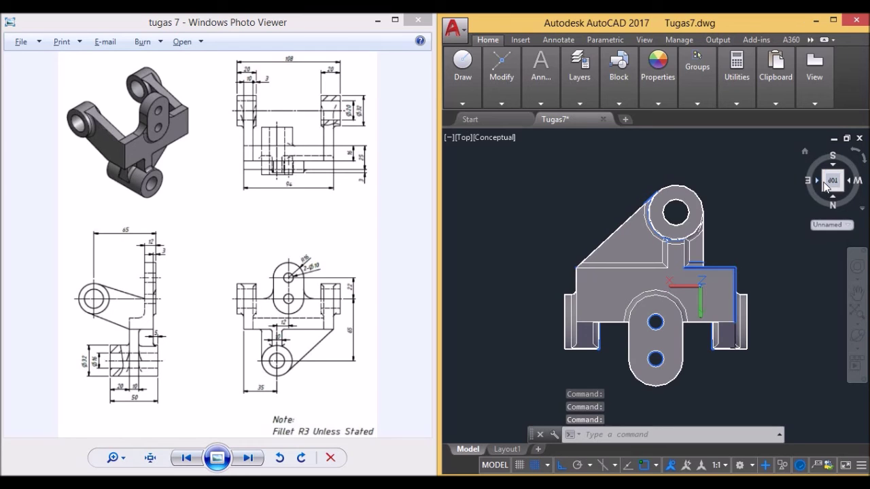
{"action": "left_click", "coordinate": [823, 183]}
{"action": "left_click", "coordinate": [836, 176]}
{"action": "left_click", "coordinate": [825, 195]}
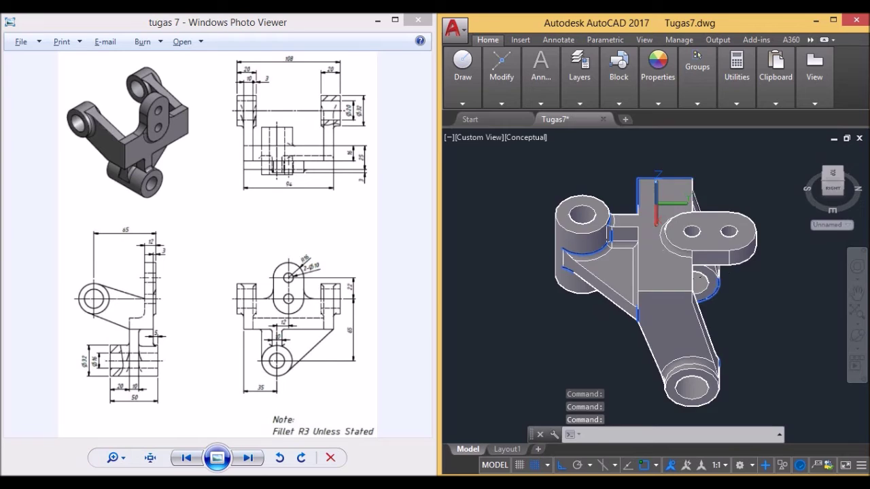
{"action": "scroll", "coordinate": [700, 275], "scroll_direction": "up", "scroll_amount": 3}
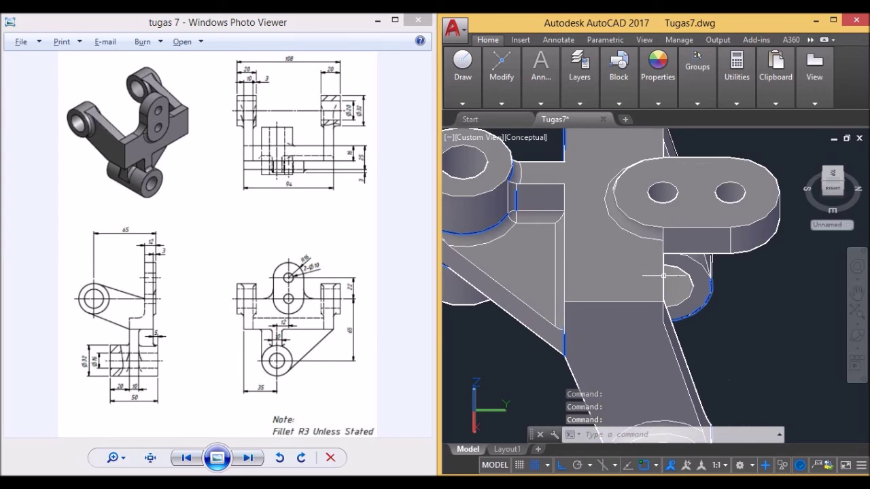
{"action": "left_click", "coordinate": [830, 180]}
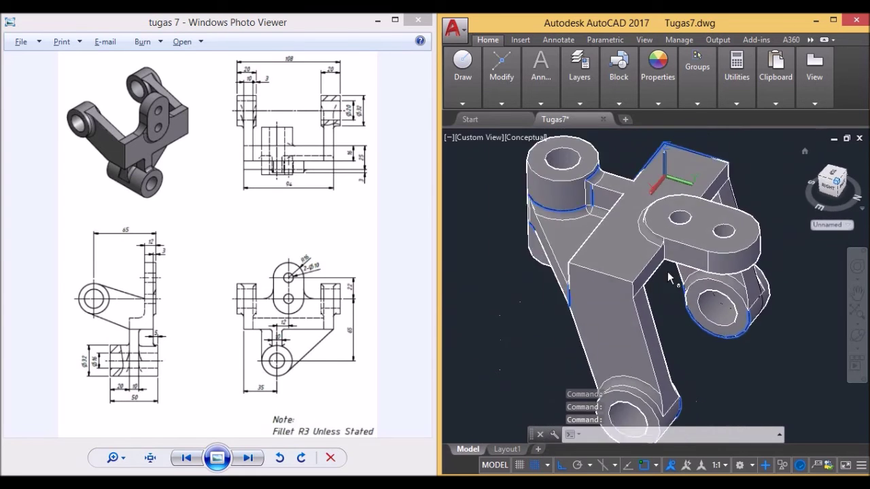
{"action": "scroll", "coordinate": [648, 262], "scroll_direction": "up", "scroll_amount": 2}
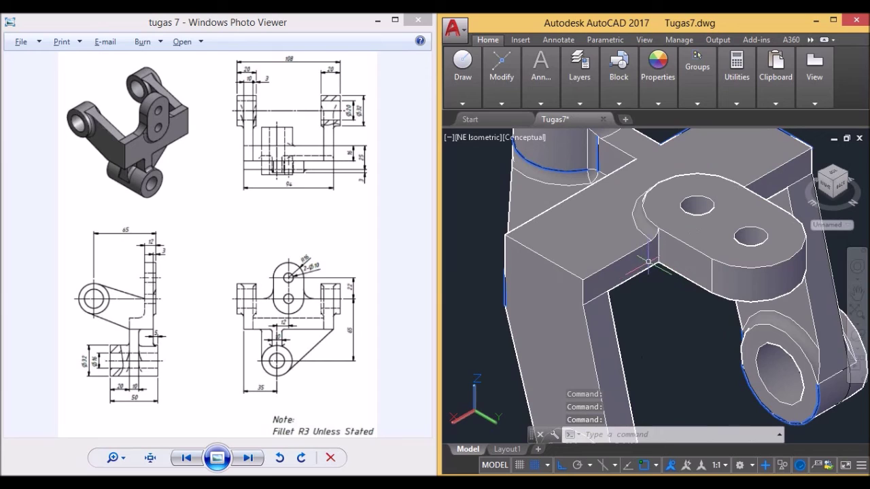
- Start FILLETEDGE via FI and set the fillet radius to 5
{"action": "type", "text": "FI"}
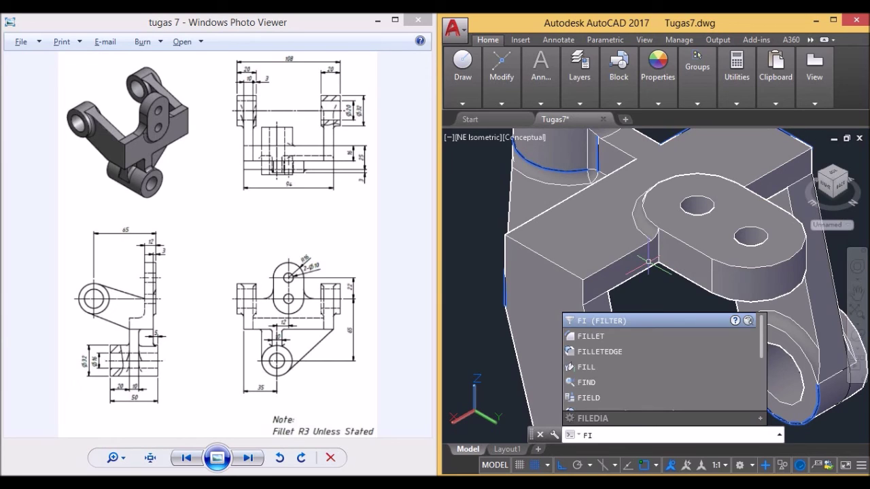
{"action": "key", "text": "Down"}
{"action": "key", "text": "Down"}
{"action": "key", "text": "Return"}
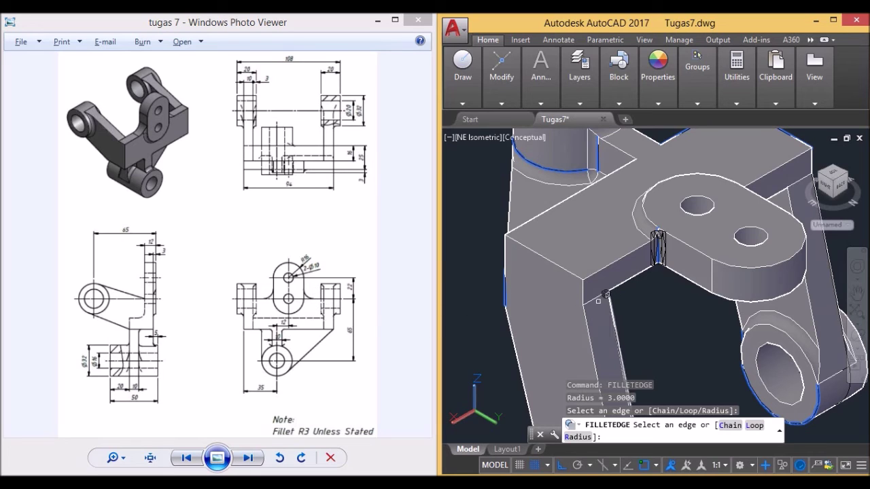
{"action": "type", "text": "r"}
{"action": "key", "text": "Return"}
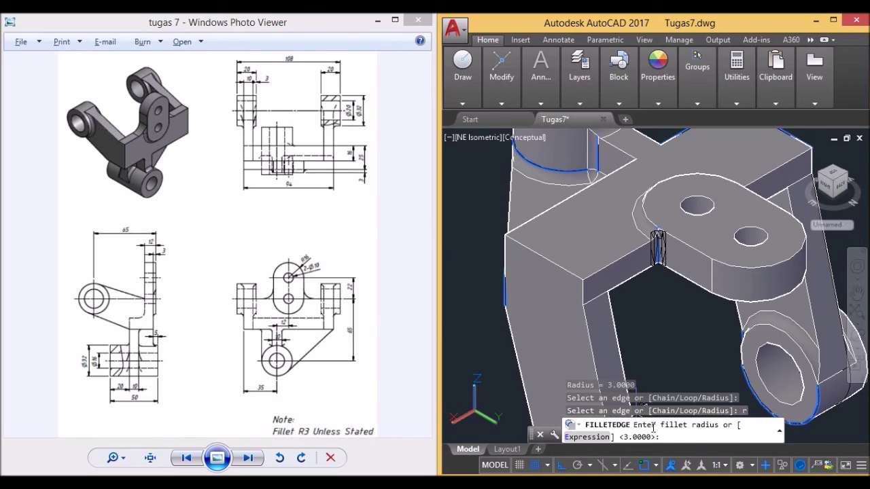
{"action": "type", "text": "5"}
{"action": "key", "text": "Return"}
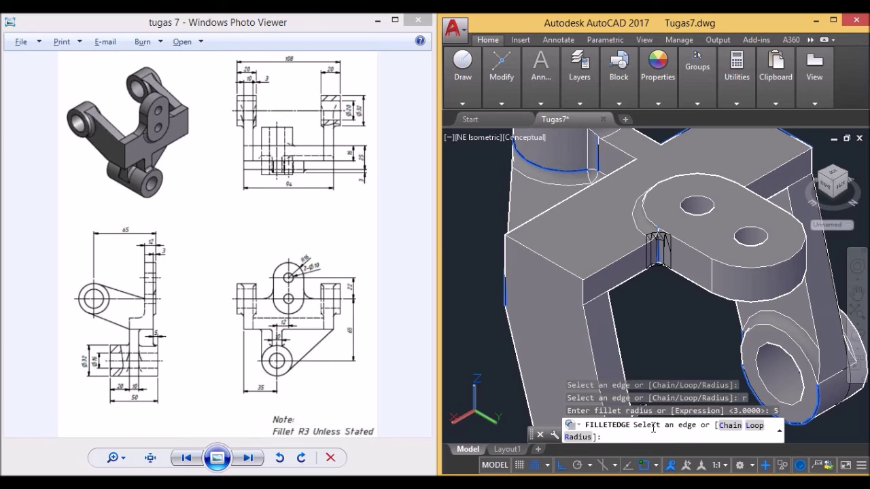
- From NW isometric, select the two edges beneath the lug and apply the R5 fillet
{"action": "left_click", "coordinate": [850, 185]}
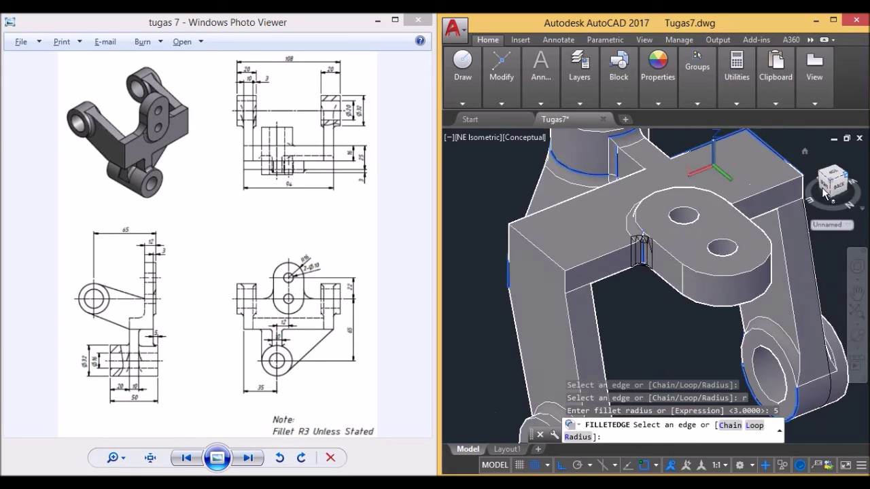
{"action": "scroll", "coordinate": [651, 279], "scroll_direction": "up", "scroll_amount": 2}
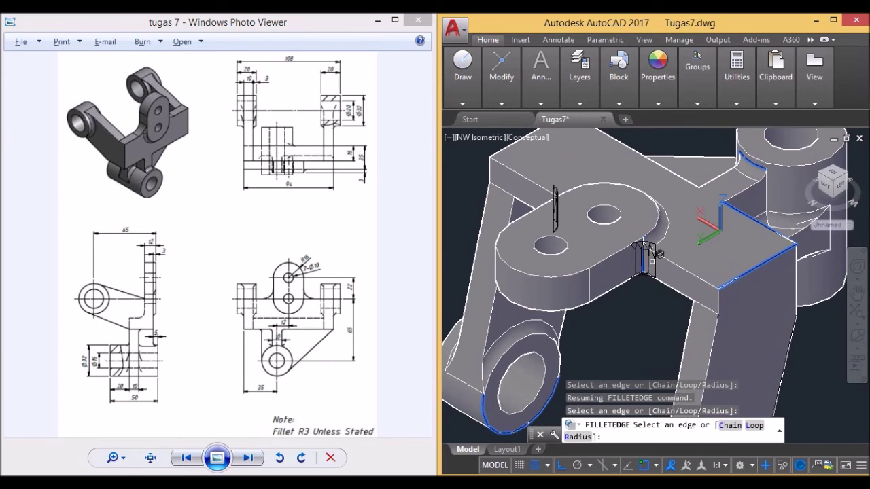
{"action": "left_click", "coordinate": [642, 255]}
{"action": "key", "text": "Return"}
{"action": "key", "text": "Return"}
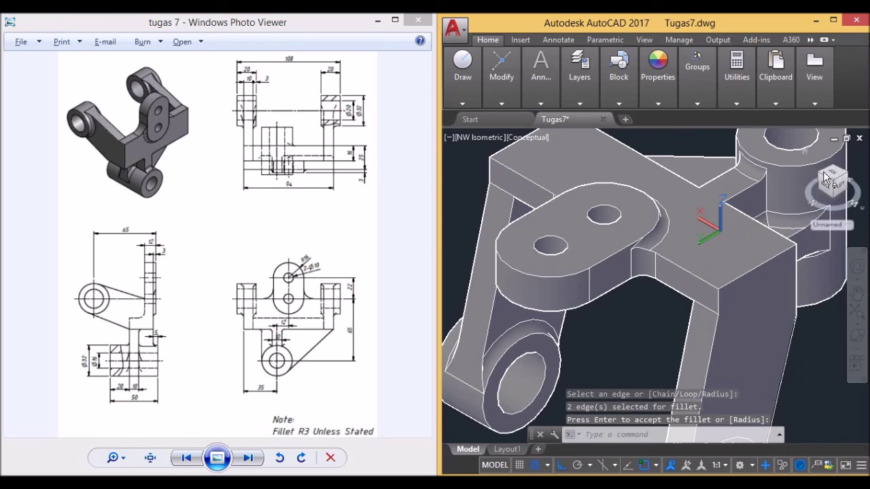
{"action": "left_click", "coordinate": [836, 176]}
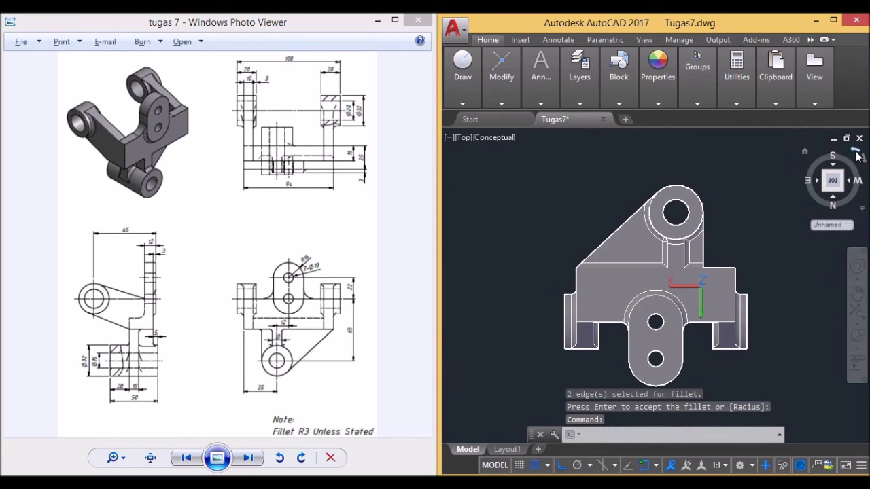
{"action": "left_click", "coordinate": [855, 153]}
- Rotate the top view a quarter turn, save Tugas7.dwg, and clear the stray selection
{"action": "left_click", "coordinate": [856, 152]}
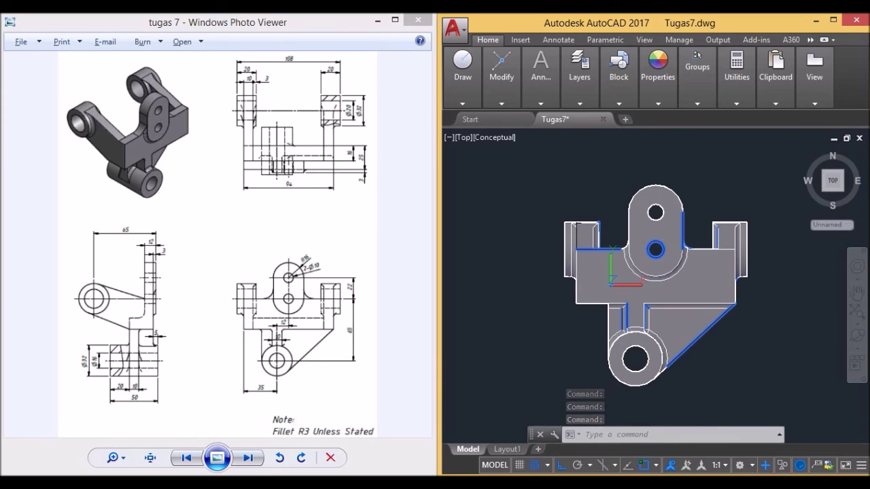
{"action": "key", "text": "ctrl+s"}
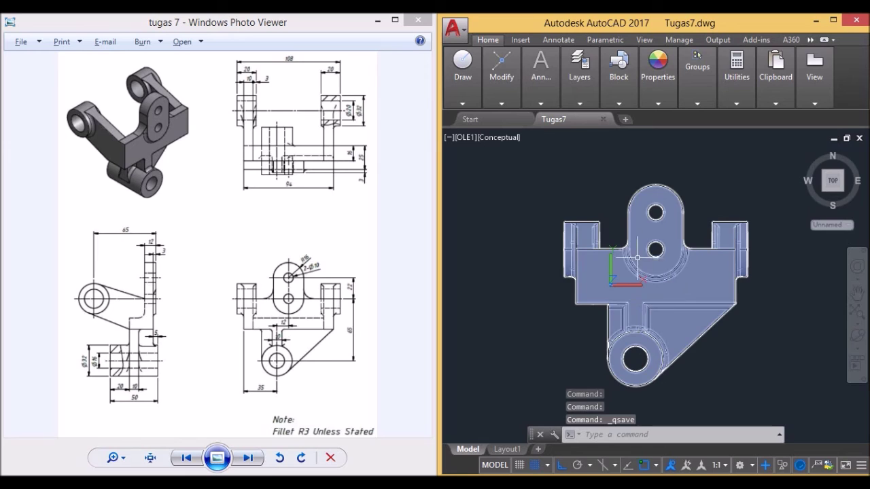
{"action": "middle_click_drag", "start_coordinate": [708, 229], "coordinate": [650, 227]}
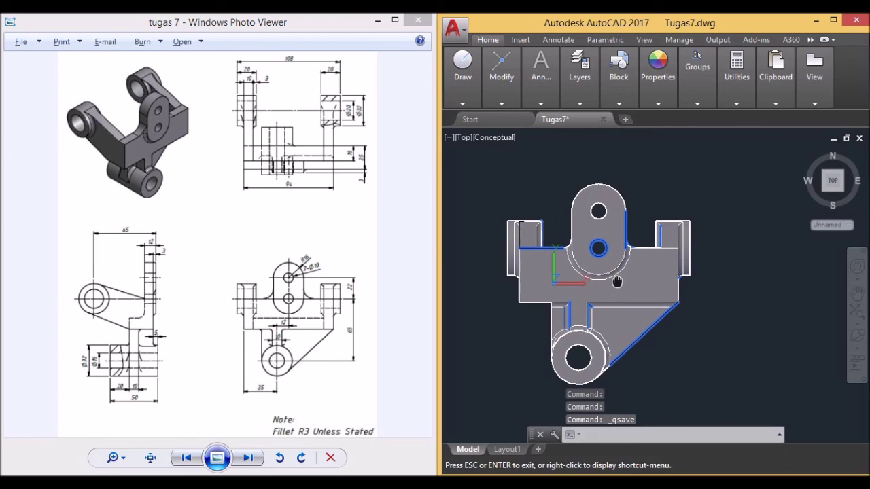
{"action": "left_click", "coordinate": [717, 267]}
{"action": "key", "text": "Escape"}
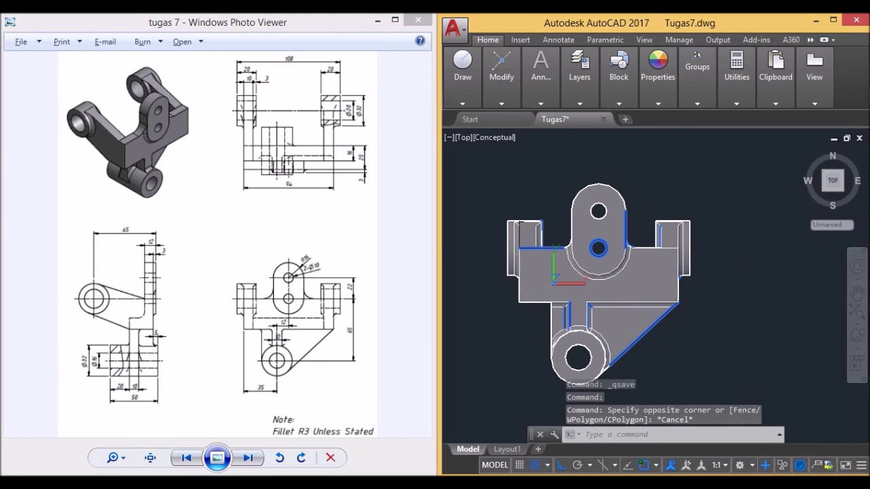
{"action": "key", "text": "Escape"}
{"action": "key", "text": "Escape"}
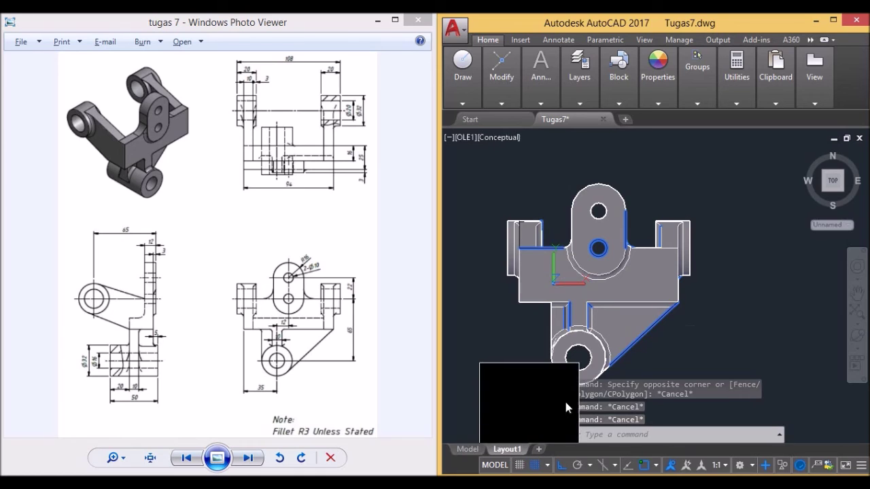
- Switch to Layout1, activate its viewport and try SW then NE Isometric presets
{"action": "left_click", "coordinate": [515, 450]}
{"action": "middle_click_drag", "start_coordinate": [676, 324], "coordinate": [619, 272]}
{"action": "double_click", "coordinate": [588, 299]}
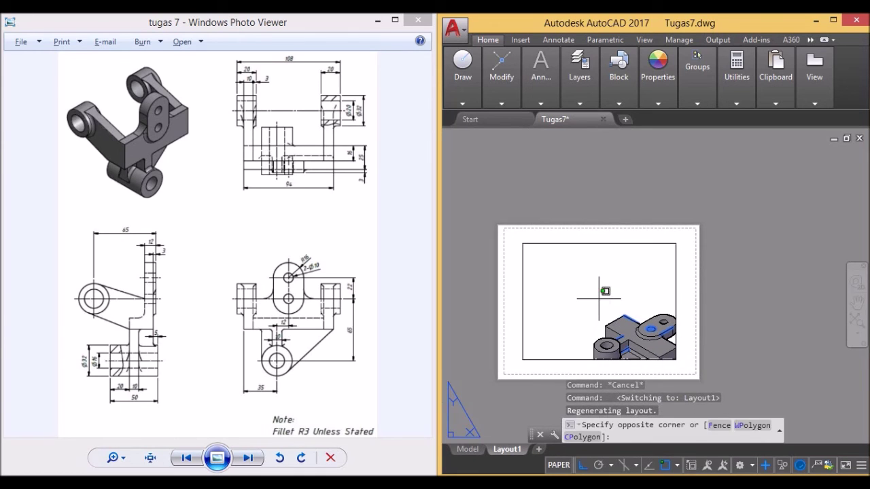
{"action": "scroll", "coordinate": [596, 302], "scroll_direction": "down", "scroll_amount": 3}
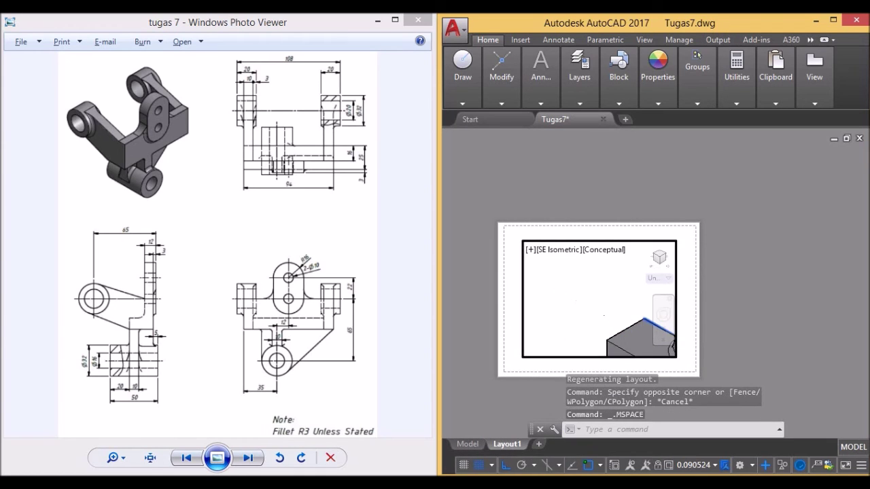
{"action": "left_click", "coordinate": [564, 250]}
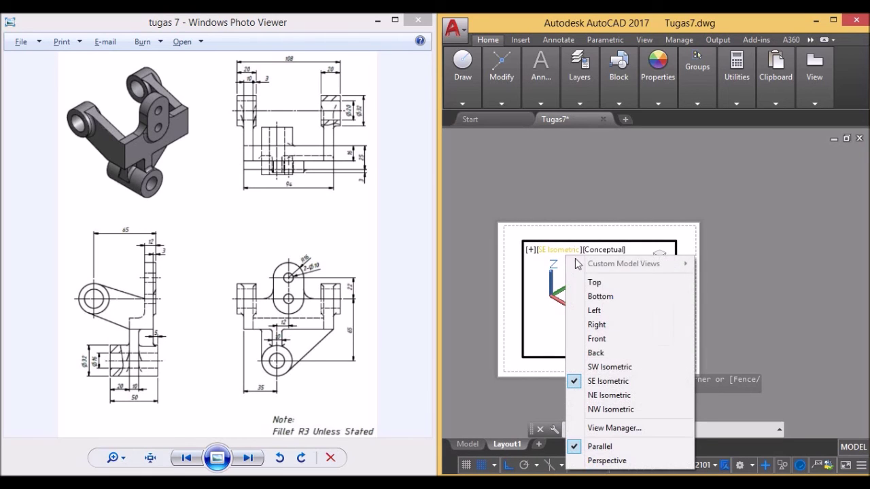
{"action": "left_click", "coordinate": [610, 367]}
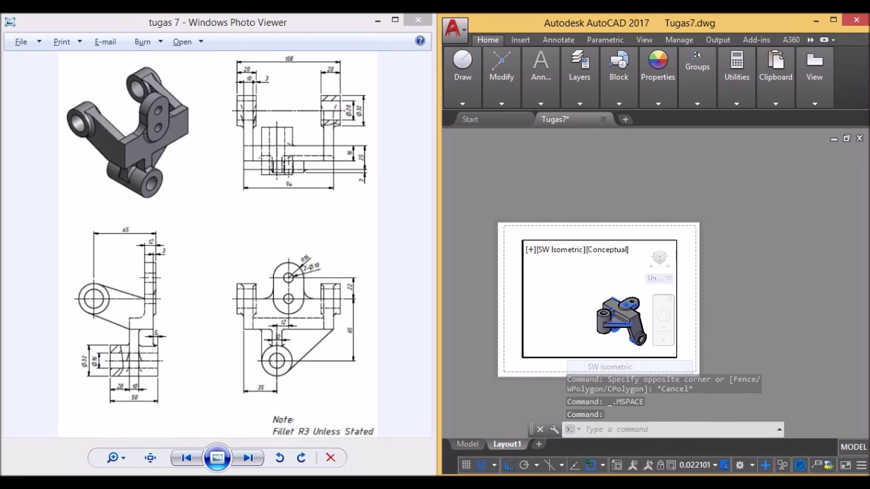
{"action": "left_click", "coordinate": [573, 252]}
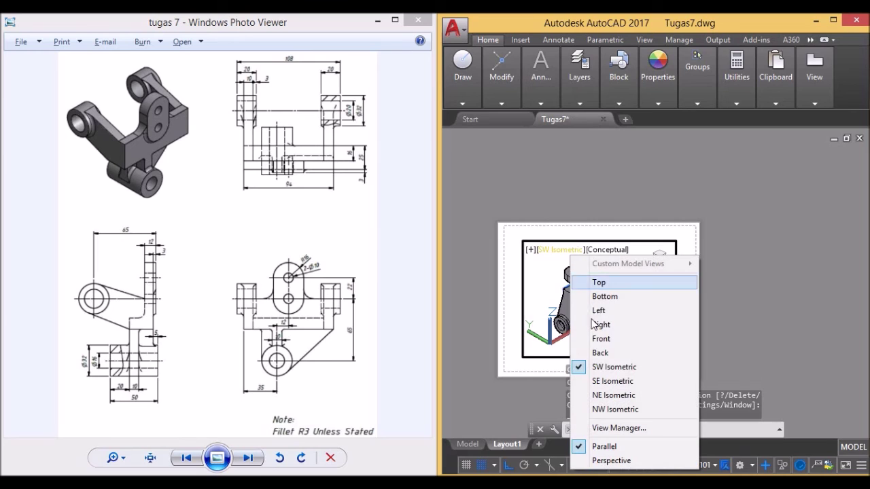
{"action": "left_click", "coordinate": [611, 394]}
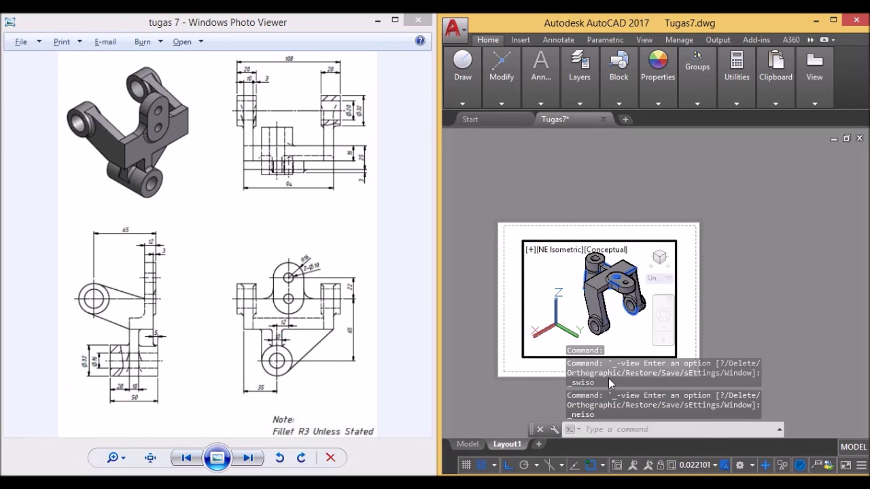
{"action": "mouse_move", "coordinate": [659, 260]}
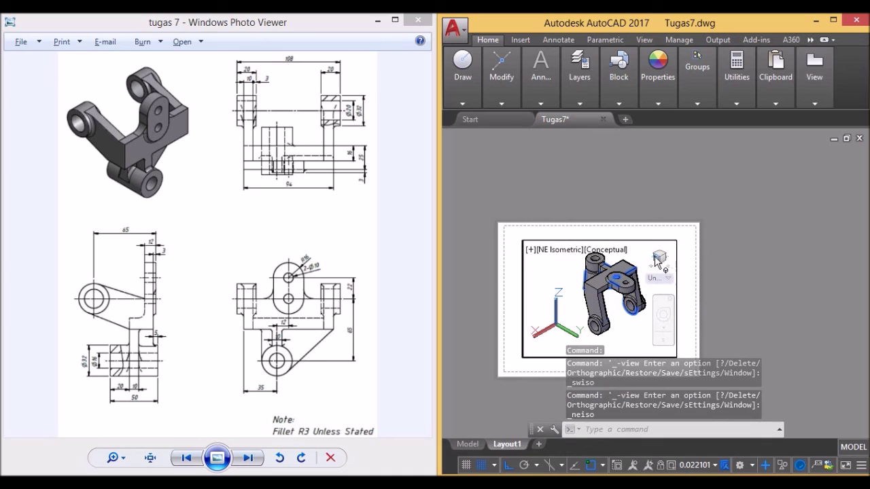
- Settle the viewport on SW Isometric after trying ViewCube views, and maximize AutoCAD
{"action": "left_click", "coordinate": [658, 259]}
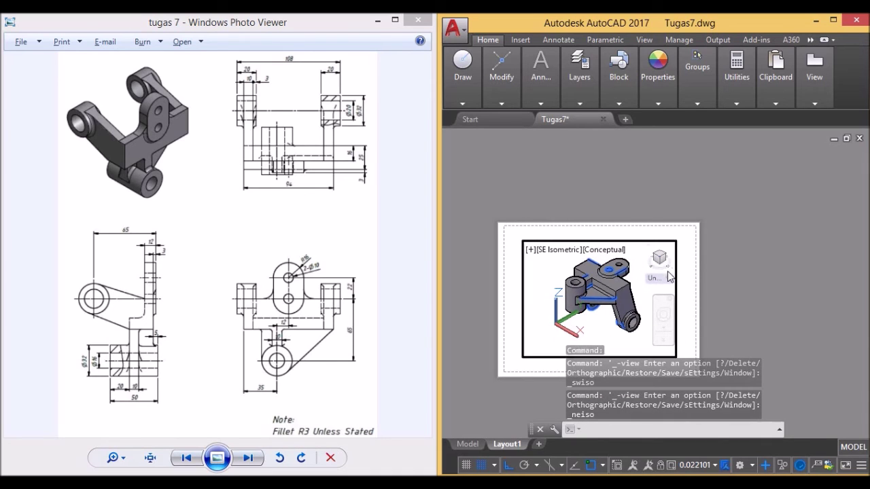
{"action": "left_click", "coordinate": [660, 257]}
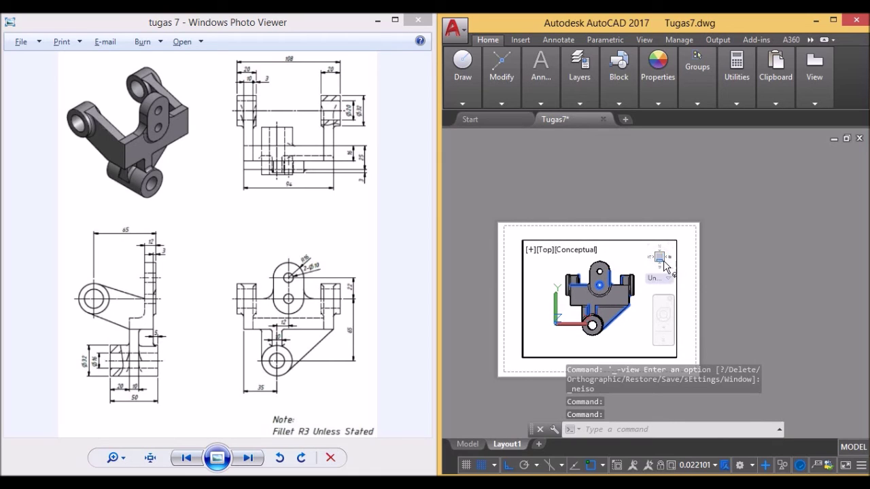
{"action": "left_click", "coordinate": [663, 262]}
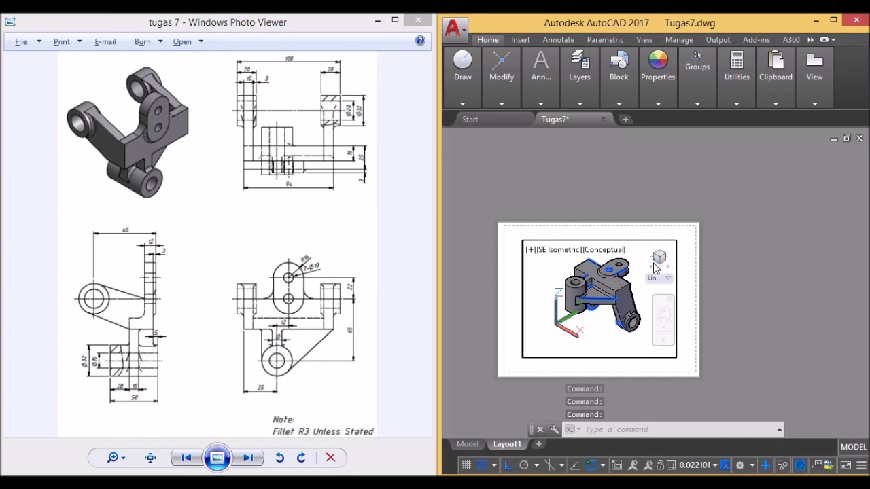
{"action": "left_click", "coordinate": [658, 257]}
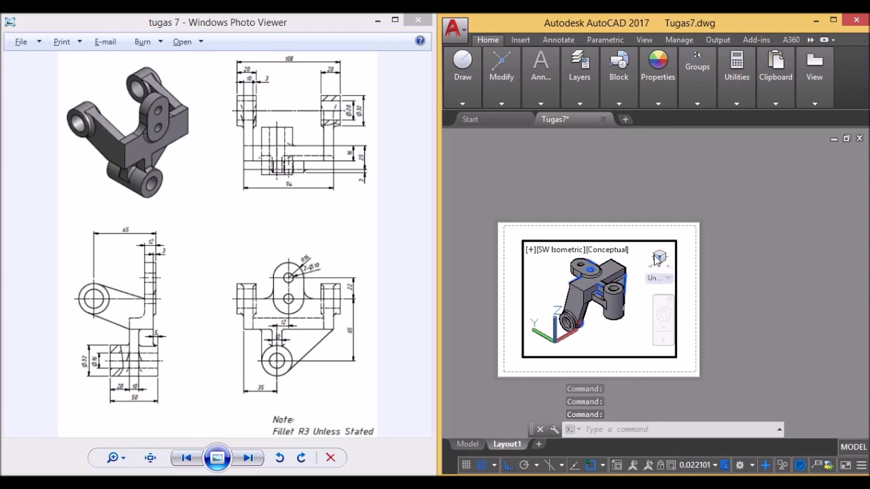
{"action": "left_click", "coordinate": [576, 252]}
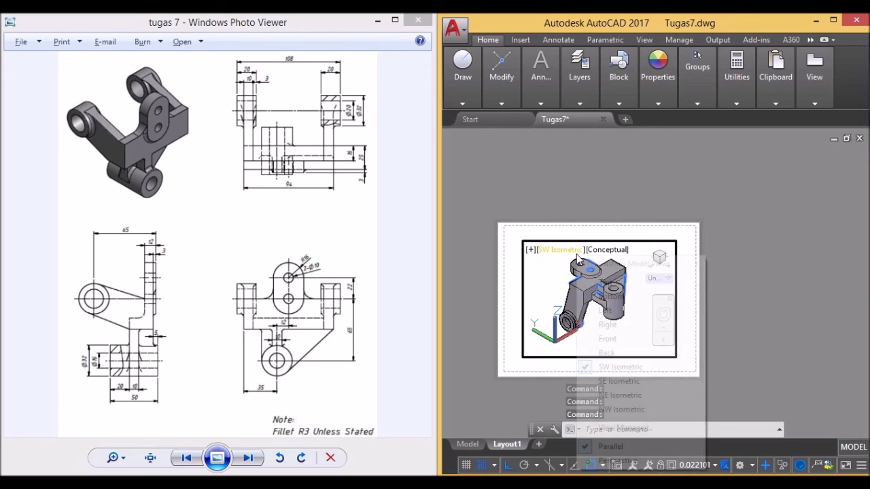
{"action": "left_click", "coordinate": [614, 367]}
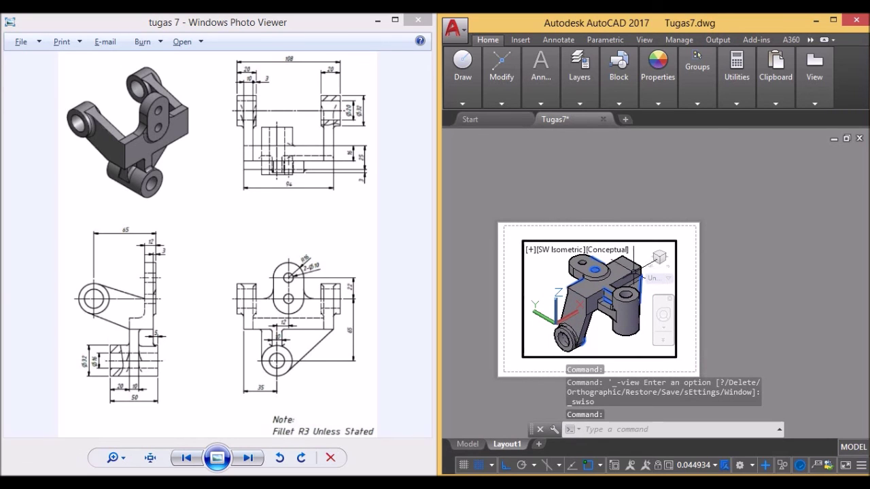
{"action": "left_click", "coordinate": [833, 20]}
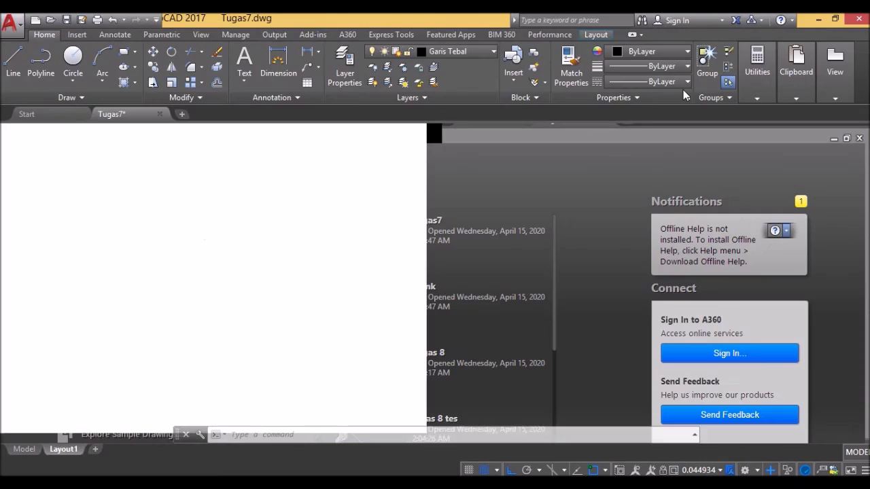
- Return to paper space and delete the isometric viewport from Layout1
{"action": "scroll", "coordinate": [377, 307], "scroll_direction": "up", "scroll_amount": 2}
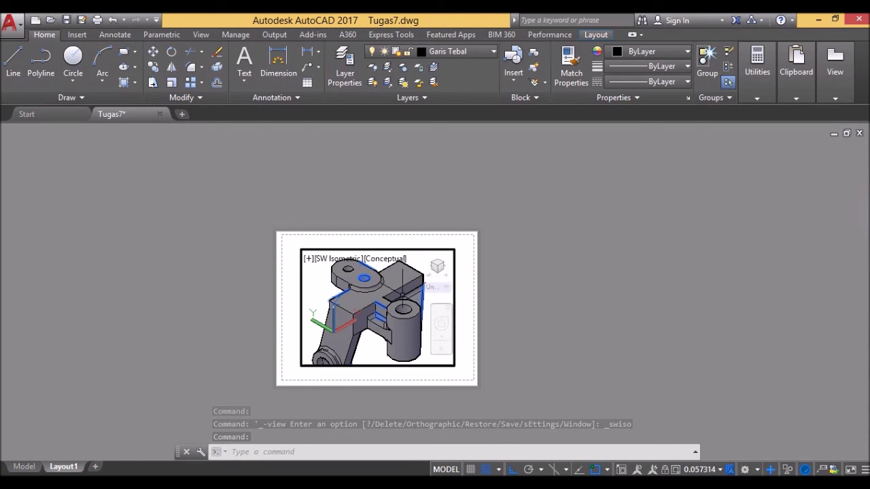
{"action": "scroll", "coordinate": [452, 305], "scroll_direction": "up", "scroll_amount": 2}
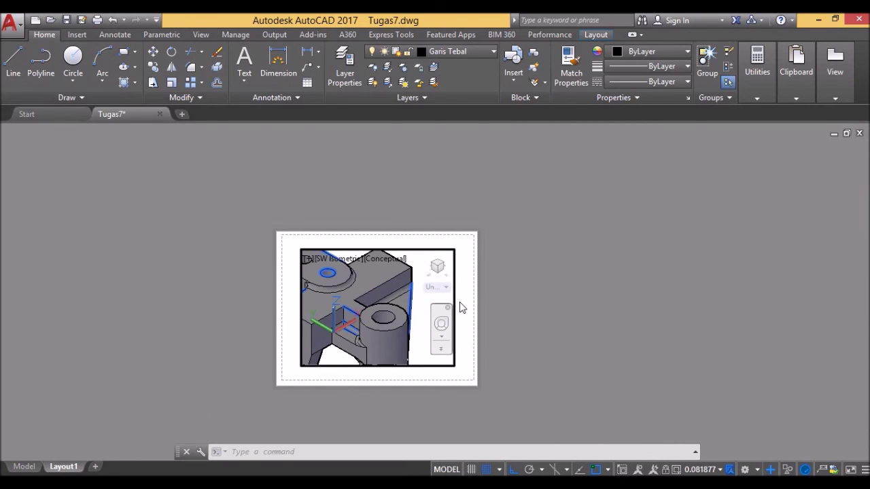
{"action": "scroll", "coordinate": [462, 305], "scroll_direction": "down", "scroll_amount": 2}
{"action": "key", "text": "Escape"}
{"action": "key", "text": "Escape"}
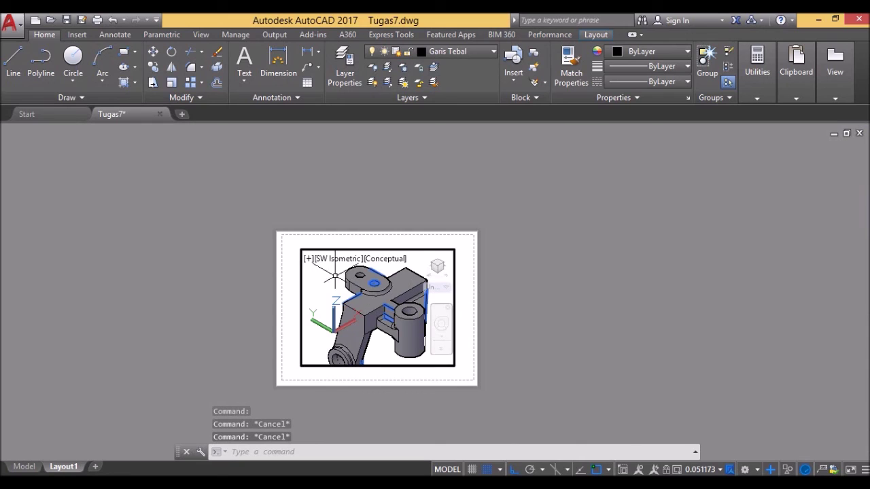
{"action": "double_click", "coordinate": [346, 244]}
{"action": "left_click", "coordinate": [346, 248]}
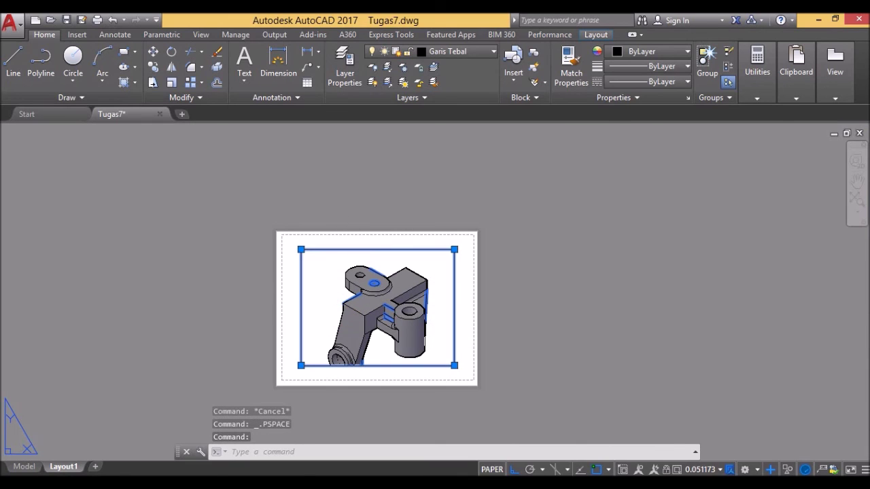
{"action": "key", "text": "Delete"}
- Pan around the blank sheet and bring up the Insert dialog with INS
{"action": "scroll", "coordinate": [318, 285], "scroll_direction": "up", "scroll_amount": 2}
{"action": "mouse_move", "coordinate": [372, 213]}
{"action": "middle_mouse_down"}
{"action": "mouse_move", "coordinate": [337, 198]}
{"action": "mouse_move", "coordinate": [365, 164]}
{"action": "middle_mouse_up"}
{"action": "scroll", "coordinate": [334, 216], "scroll_direction": "down", "scroll_amount": 2}
{"action": "scroll", "coordinate": [375, 175], "scroll_direction": "up", "scroll_amount": 4}
{"action": "type", "text": "ins"}
{"action": "key", "text": "Return"}
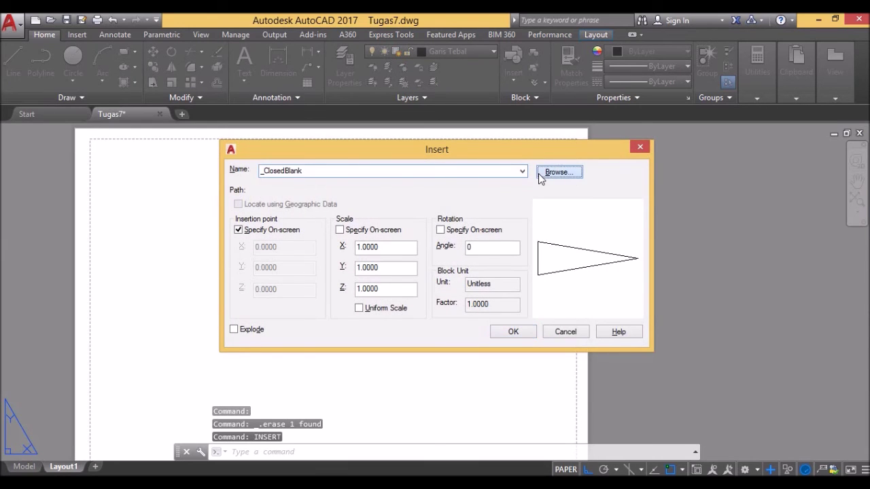
- Insert E-Tiket A3.dwg as a block, redefining the existing one, and place it on the sheet
{"action": "left_click", "coordinate": [540, 174]}
{"action": "left_click", "coordinate": [369, 182]}
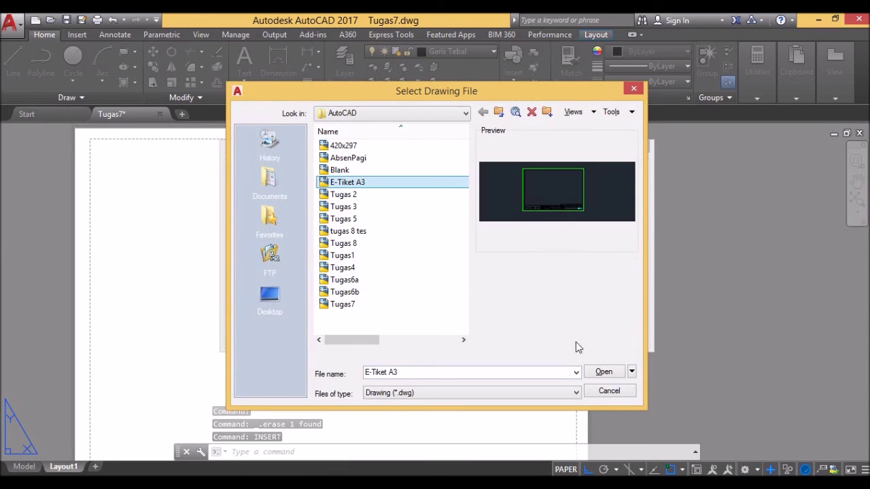
{"action": "left_click", "coordinate": [601, 371]}
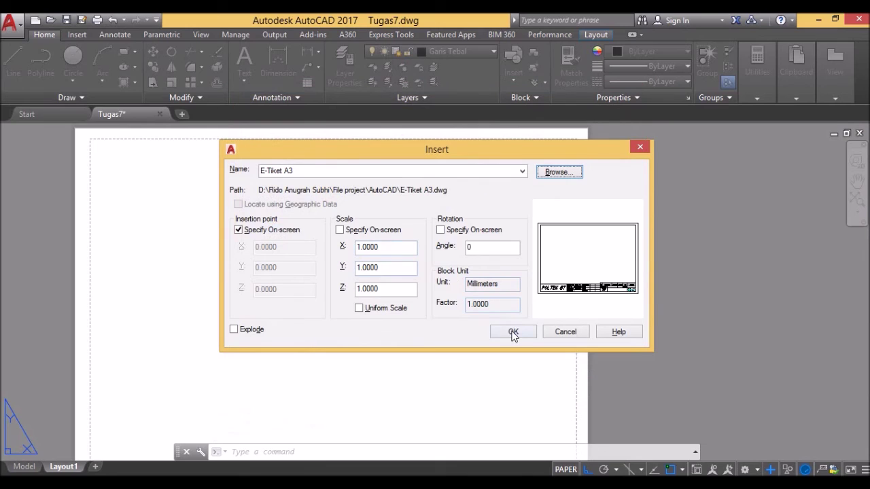
{"action": "left_click", "coordinate": [493, 328]}
{"action": "left_click", "coordinate": [408, 263]}
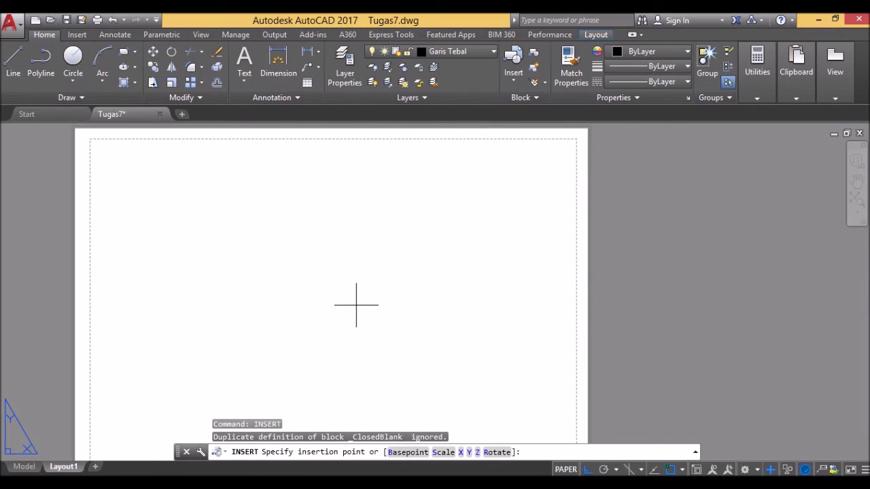
{"action": "left_click", "coordinate": [356, 305]}
- Zoom to extents to view the whole inserted POLTEK GT title block
{"action": "type", "text": "z"}
{"action": "key", "text": "Return"}
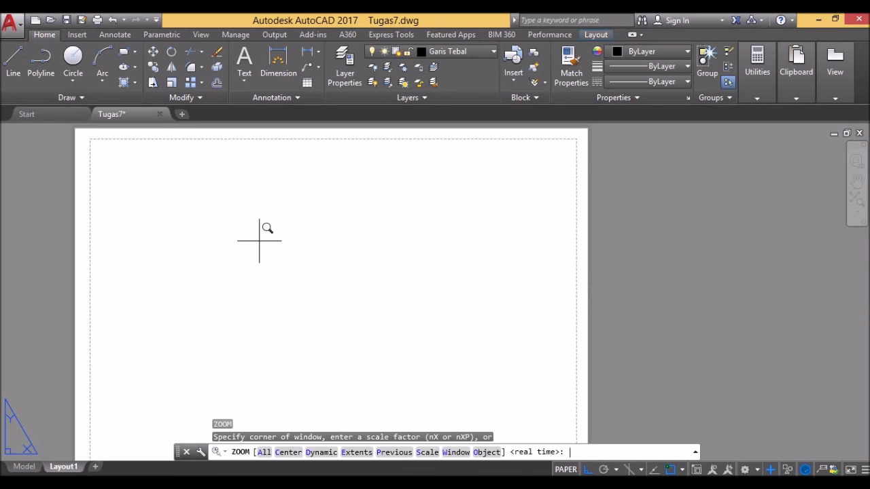
{"action": "type", "text": "e"}
{"action": "key", "text": "Return"}
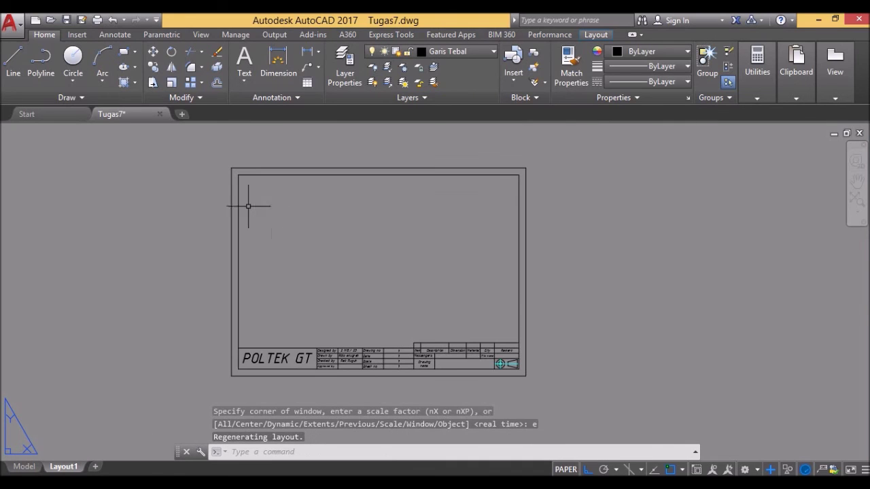
{"action": "scroll", "coordinate": [277, 210], "scroll_direction": "down", "scroll_amount": 2}
{"action": "scroll", "coordinate": [301, 220], "scroll_direction": "down", "scroll_amount": 3}
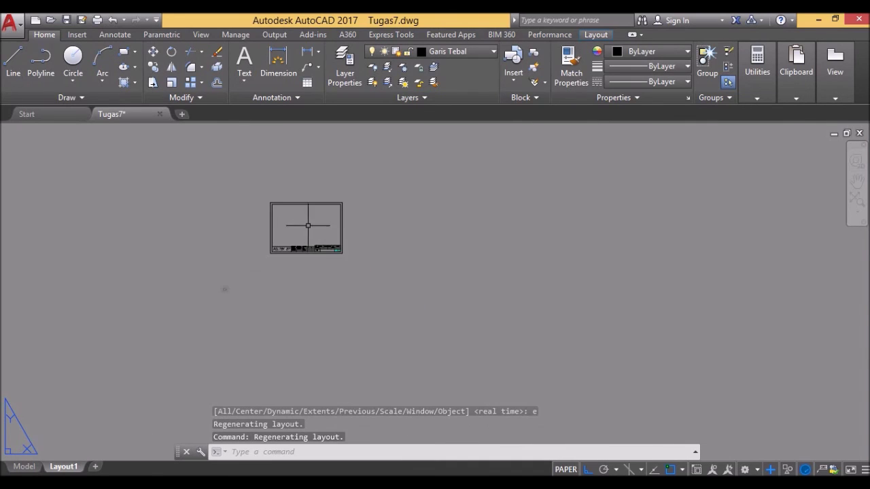
{"action": "scroll", "coordinate": [362, 231], "scroll_direction": "down", "scroll_amount": 4}
{"action": "scroll", "coordinate": [390, 234], "scroll_direction": "up", "scroll_amount": 4}
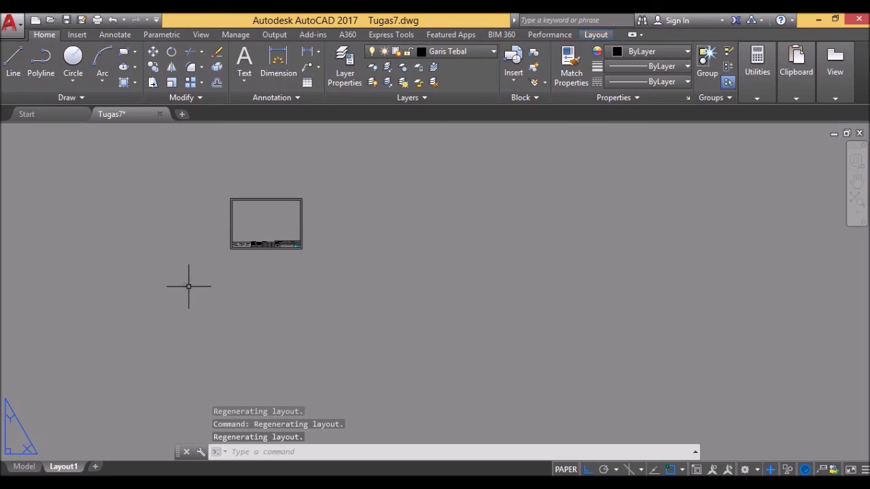
{"action": "scroll", "coordinate": [188, 286], "scroll_direction": "up", "scroll_amount": 2}
{"action": "scroll", "coordinate": [192, 286], "scroll_direction": "down", "scroll_amount": 10}
{"action": "scroll", "coordinate": [349, 266], "scroll_direction": "up", "scroll_amount": 10}
{"action": "scroll", "coordinate": [340, 266], "scroll_direction": "down", "scroll_amount": 2}
{"action": "scroll", "coordinate": [355, 213], "scroll_direction": "down", "scroll_amount": 2}
{"action": "left_click", "coordinate": [327, 144]}
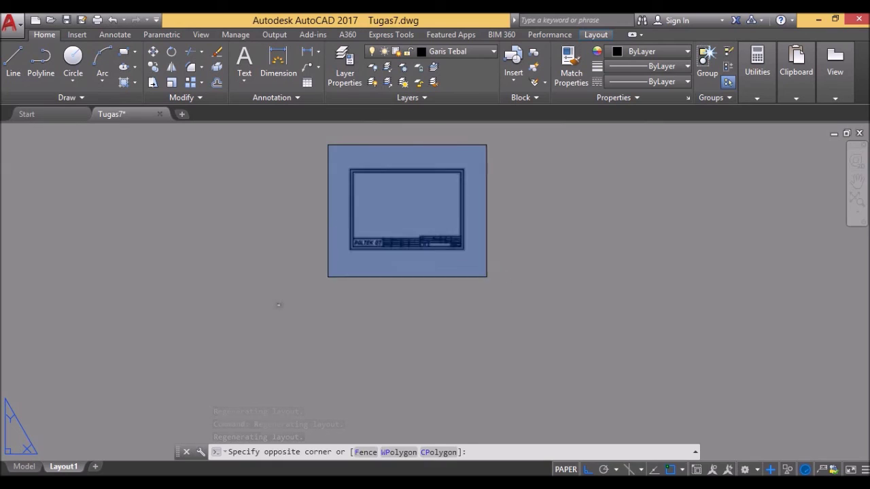
- Scale the selected title block from its frame corner with factor 5
{"action": "left_click", "coordinate": [487, 278]}
{"action": "type", "text": "sc"}
{"action": "key", "text": "Down"}
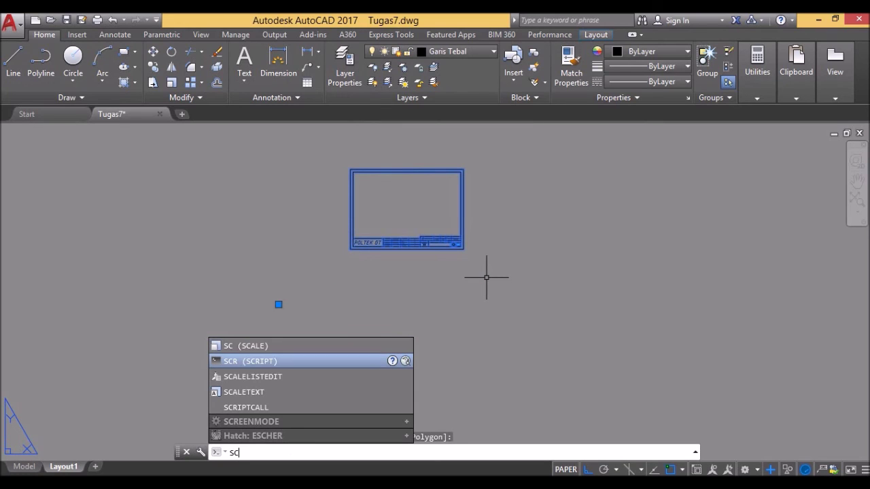
{"action": "key", "text": "Return"}
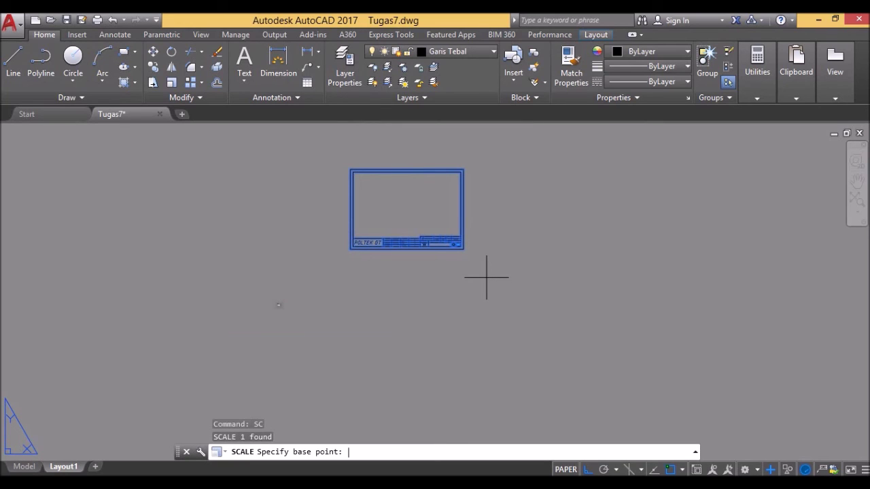
{"action": "left_click", "coordinate": [462, 169]}
{"action": "type", "text": "0.2"}
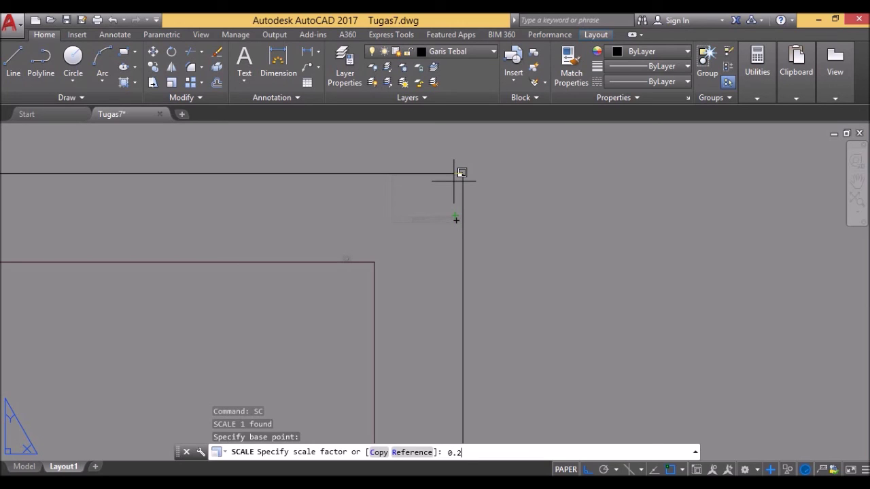
{"action": "type", "text": "5"}
{"action": "key", "text": "Return"}
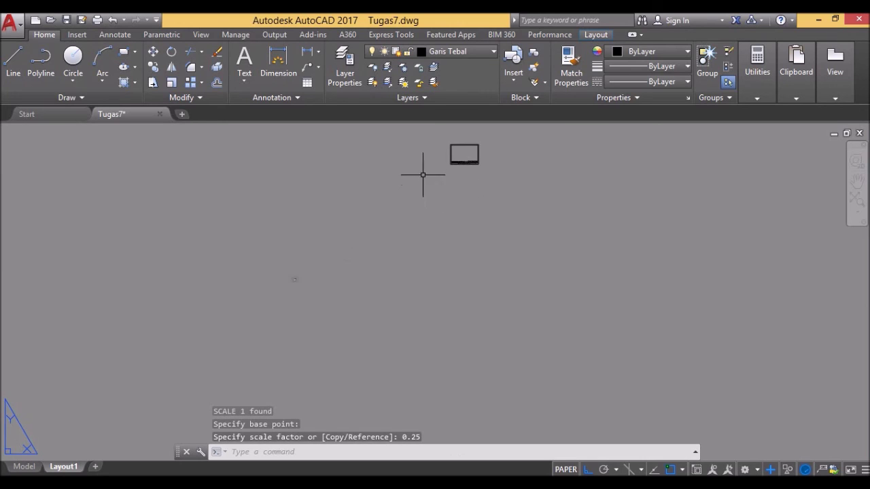
- Move the shrunken title block to a new position with ortho turned off
{"action": "left_click", "coordinate": [423, 180]}
{"action": "left_click", "coordinate": [527, 132]}
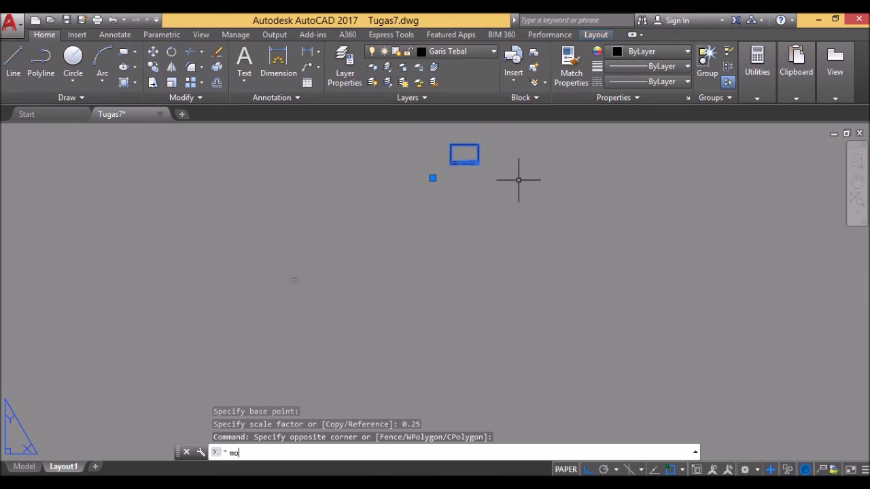
{"action": "key", "text": "Return"}
{"action": "left_click", "coordinate": [481, 140]}
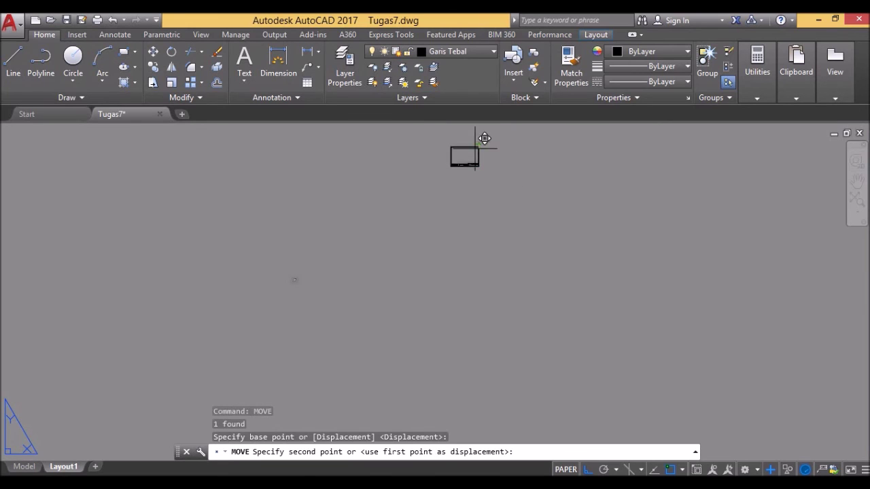
{"action": "key", "text": "F8"}
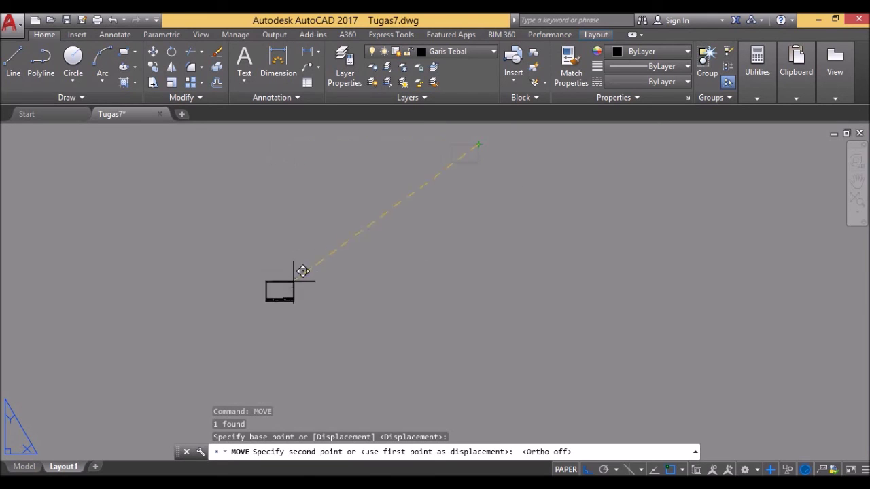
{"action": "scroll", "coordinate": [265, 207], "scroll_direction": "up", "scroll_amount": 3}
{"action": "mouse_move", "coordinate": [263, 207]}
{"action": "middle_mouse_down"}
{"action": "mouse_move", "coordinate": [307, 249]}
{"action": "mouse_move", "coordinate": [358, 260]}
{"action": "middle_mouse_up"}
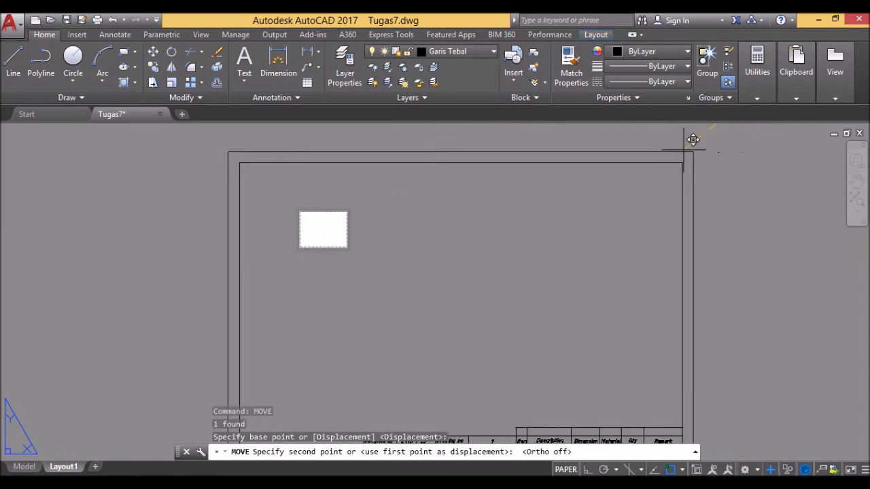
{"action": "left_click", "coordinate": [614, 129]}
{"action": "scroll", "coordinate": [574, 208], "scroll_direction": "down", "scroll_amount": 2}
- Scale the title-block frame to a tenth from its top-right corner
{"action": "left_click", "coordinate": [265, 136]}
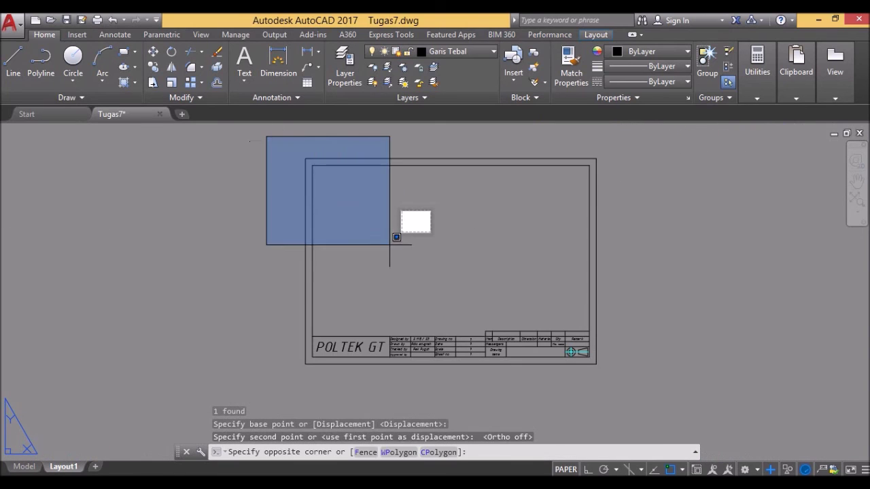
{"action": "left_click", "coordinate": [655, 376]}
{"action": "type", "text": "c"}
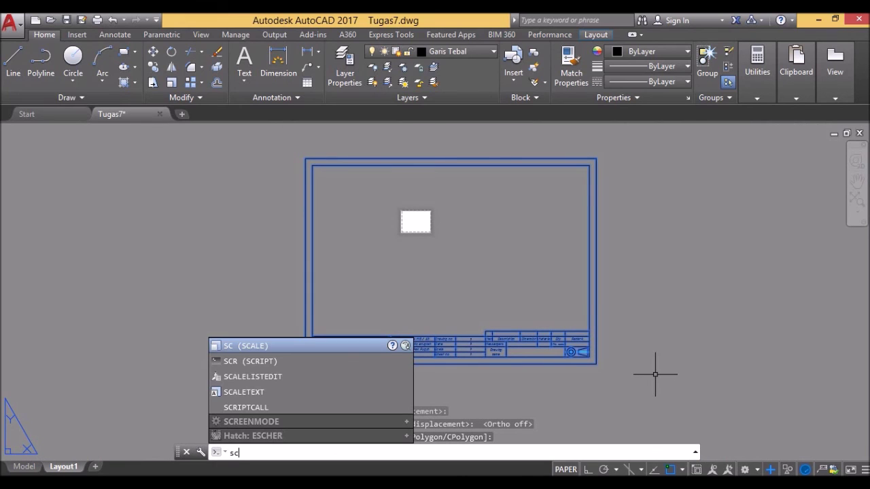
{"action": "key", "text": "Return"}
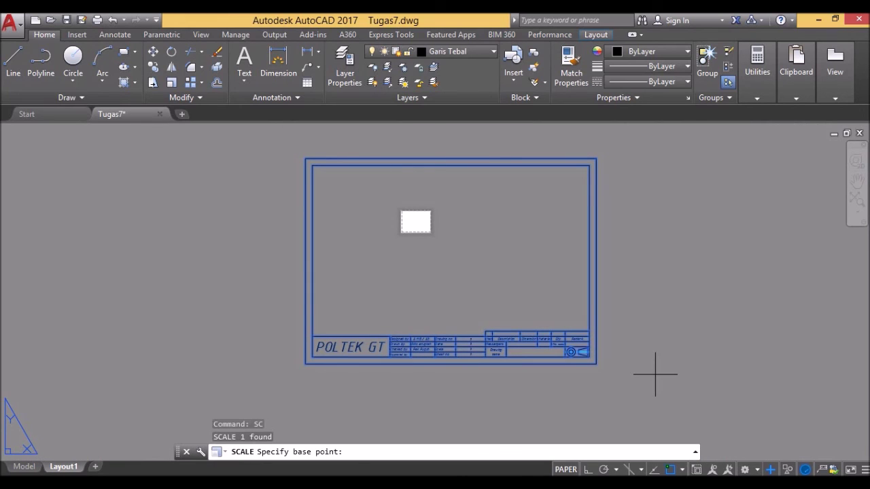
{"action": "left_click", "coordinate": [596, 158]}
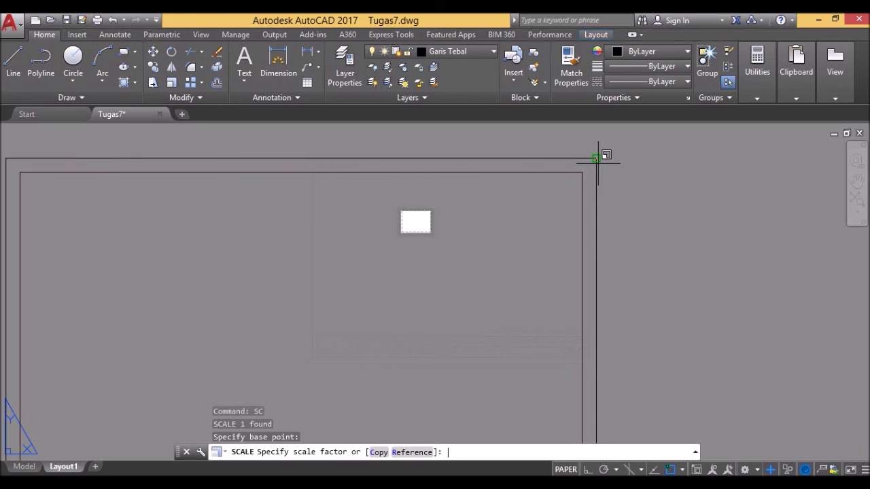
{"action": "type", "text": "0.1"}
{"action": "key", "text": "Return"}
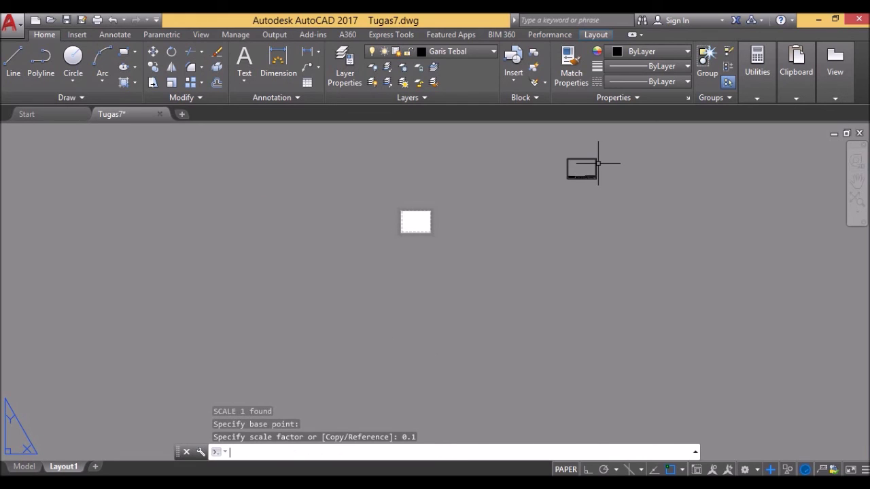
{"action": "scroll", "coordinate": [591, 165], "scroll_direction": "up", "scroll_amount": 4}
{"action": "middle_click_drag", "start_coordinate": [451, 191], "coordinate": [481, 199]}
- Move the reduced frame by its top-right corner onto the layout paper sheet
{"action": "left_click", "coordinate": [535, 147]}
{"action": "left_click", "coordinate": [665, 238]}
{"action": "type", "text": "ve"}
{"action": "key", "text": "Return"}
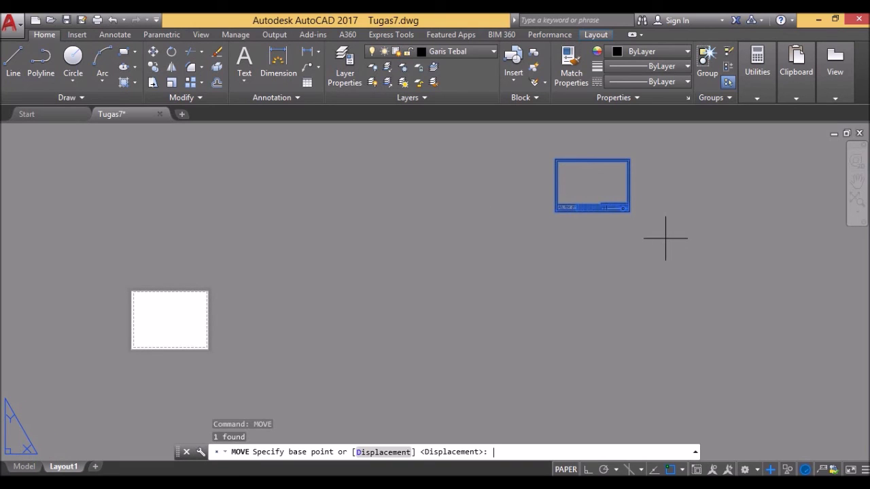
{"action": "left_click", "coordinate": [631, 160]}
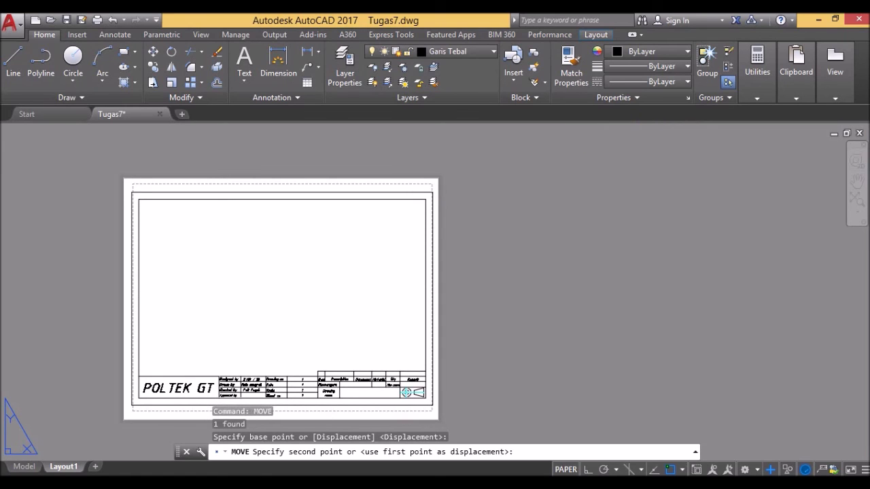
{"action": "left_click", "coordinate": [369, 250]}
{"action": "scroll", "coordinate": [380, 237], "scroll_direction": "up", "scroll_amount": 2}
{"action": "mouse_move", "coordinate": [373, 281]}
{"action": "middle_mouse_down"}
{"action": "mouse_move", "coordinate": [375, 263]}
{"action": "mouse_move", "coordinate": [430, 220]}
{"action": "mouse_move", "coordinate": [443, 233]}
{"action": "mouse_move", "coordinate": [442, 262]}
{"action": "mouse_move", "coordinate": [426, 277]}
{"action": "middle_mouse_up"}
{"action": "scroll", "coordinate": [440, 237], "scroll_direction": "down", "scroll_amount": 2}
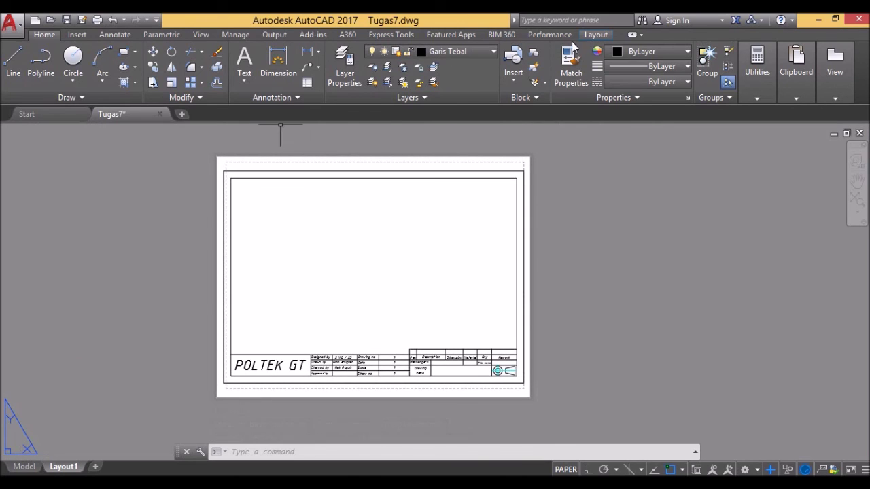
- Place a base view of the bracket from model space at the sheet's lower left
{"action": "left_click", "coordinate": [593, 35]}
{"action": "left_click", "coordinate": [174, 80]}
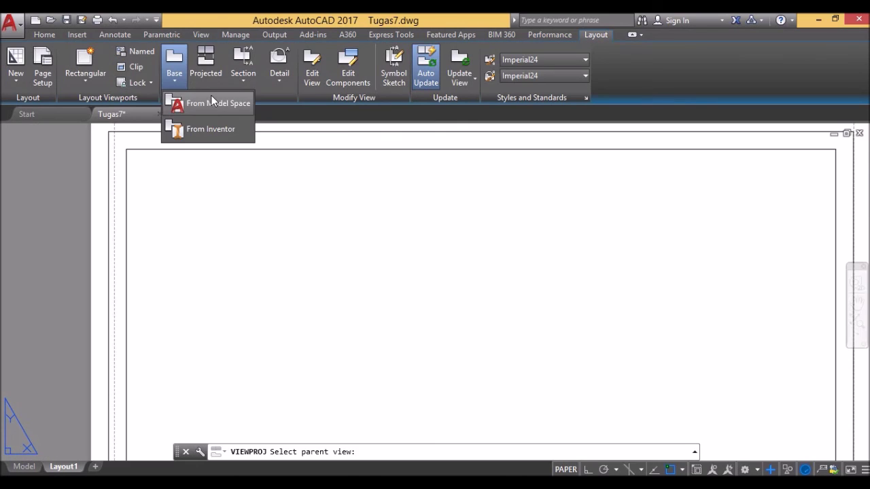
{"action": "left_click", "coordinate": [194, 101]}
{"action": "scroll", "coordinate": [335, 258], "scroll_direction": "down", "scroll_amount": 2}
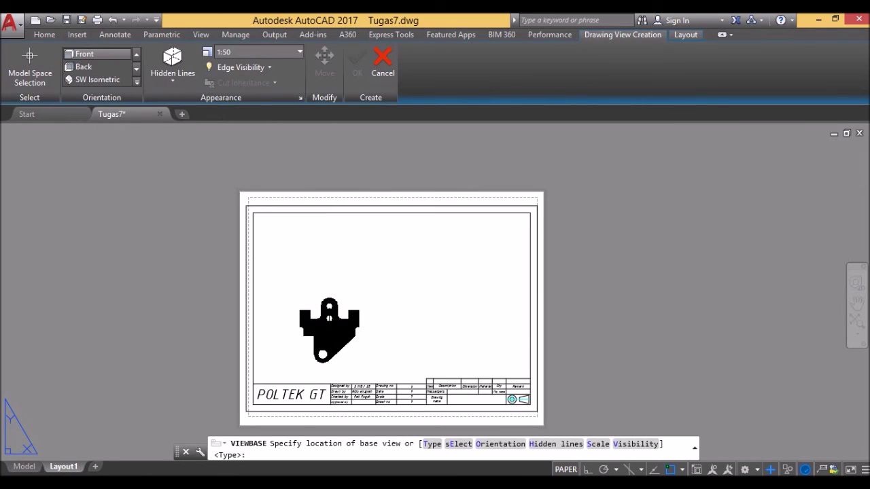
{"action": "left_click", "coordinate": [338, 333]}
{"action": "left_click", "coordinate": [357, 62]}
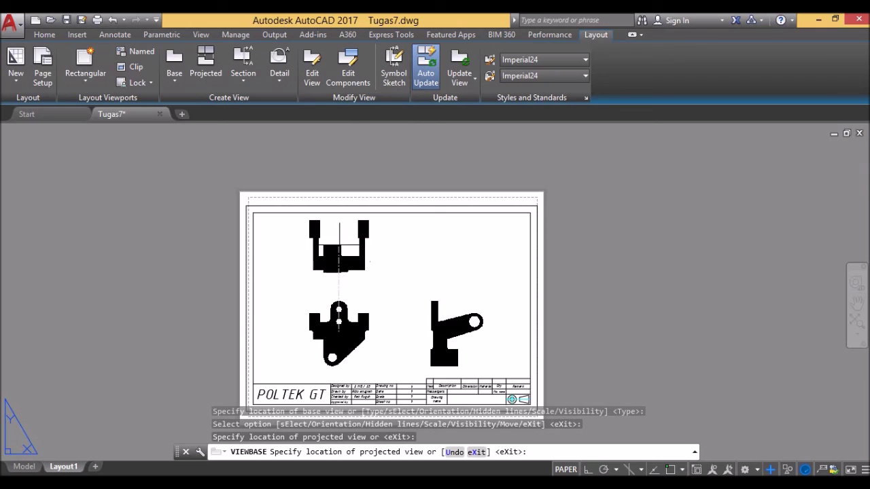
- Project the top, side and isometric views from the base view, then exit with X
{"action": "left_click", "coordinate": [340, 246]}
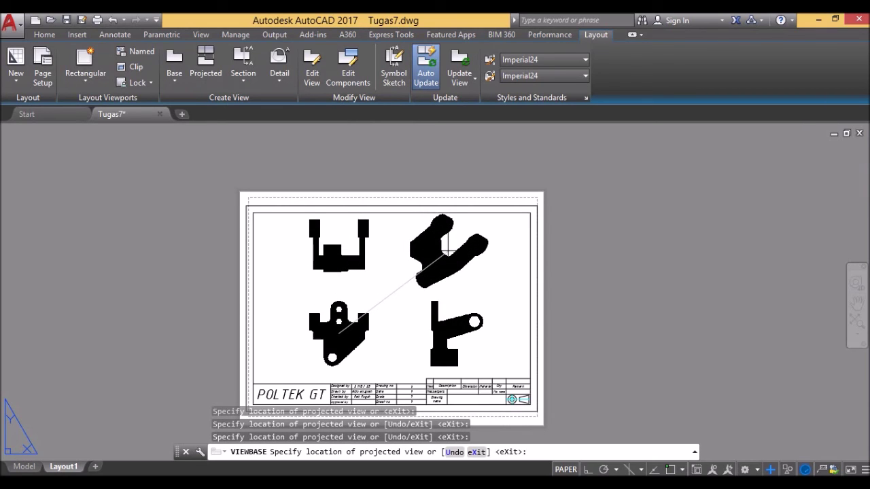
{"action": "type", "text": "x"}
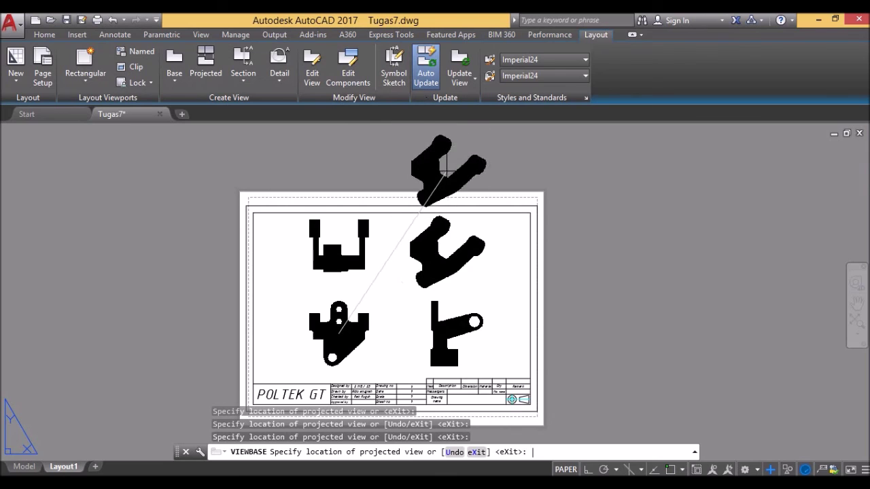
{"action": "key", "text": "Return"}
{"action": "scroll", "coordinate": [336, 354], "scroll_direction": "up", "scroll_amount": 2}
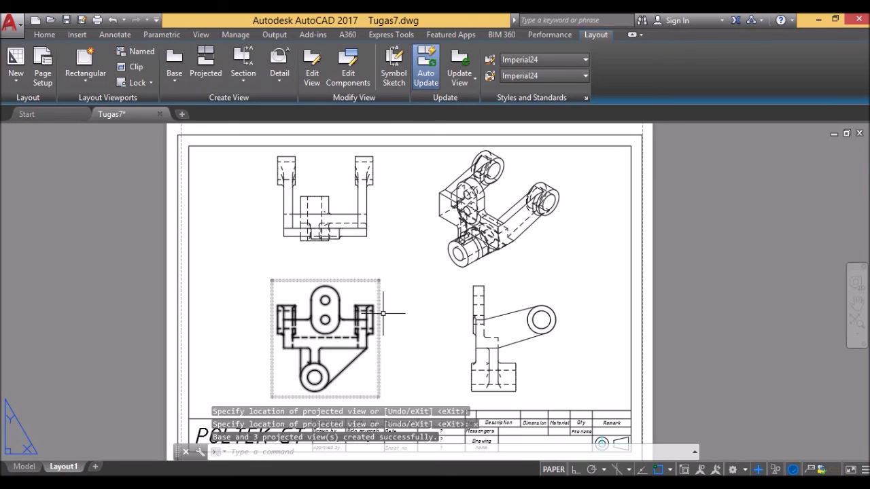
{"action": "scroll", "coordinate": [337, 353], "scroll_direction": "up", "scroll_amount": 1}
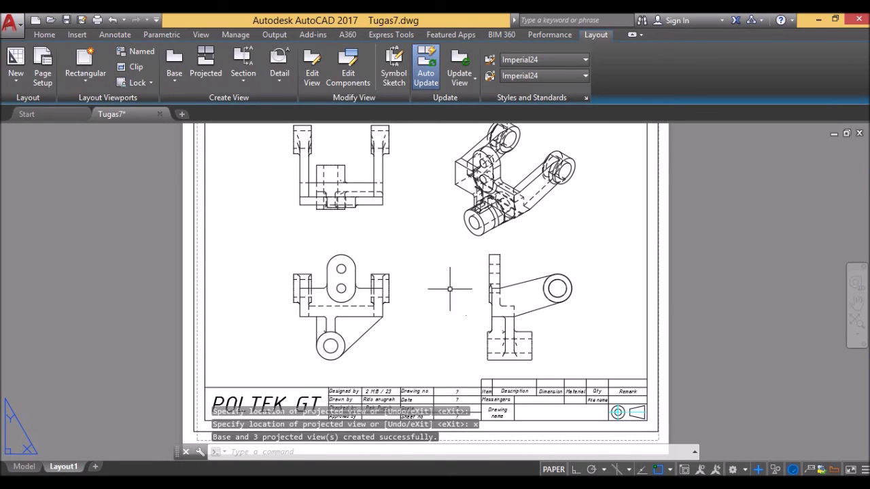
{"action": "middle_click_drag", "start_coordinate": [424, 225], "coordinate": [423, 241]}
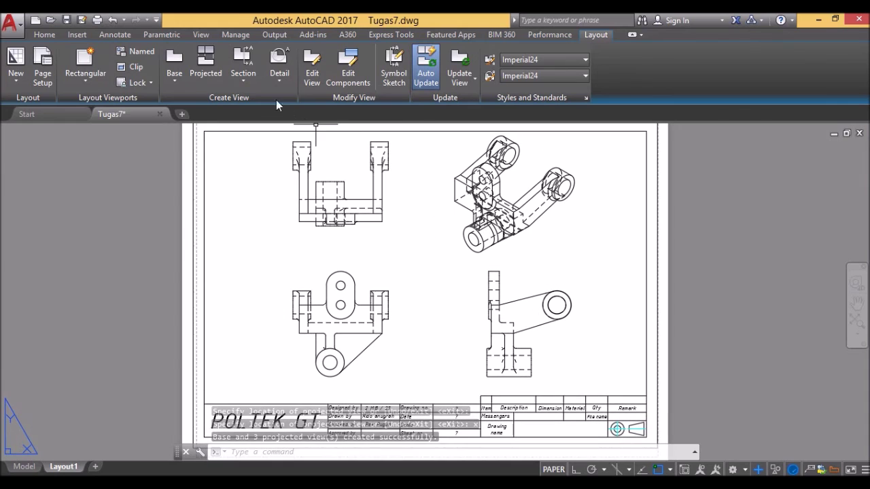
- Dimension the front view's lower circle with an R8 radius using DIMRADIUS
{"action": "left_click", "coordinate": [44, 34]}
{"action": "type", "text": "dira"}
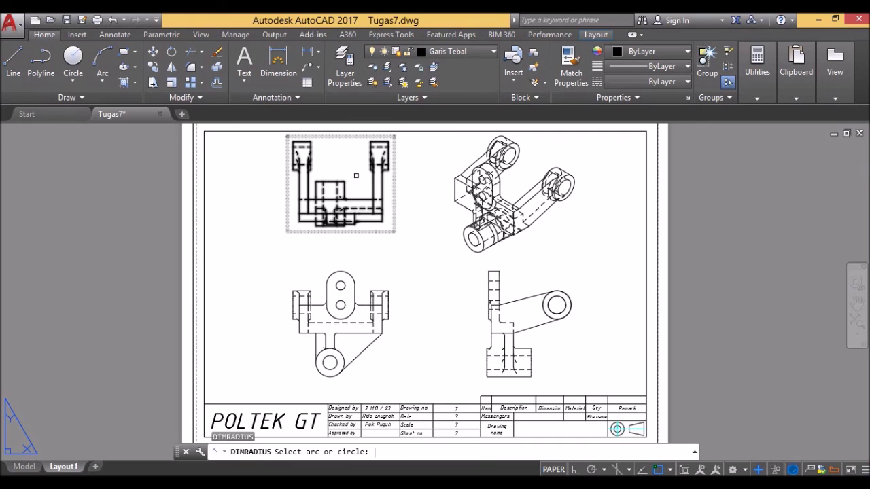
{"action": "scroll", "coordinate": [343, 346], "scroll_direction": "up", "scroll_amount": 2}
{"action": "scroll", "coordinate": [348, 338], "scroll_direction": "up", "scroll_amount": 2}
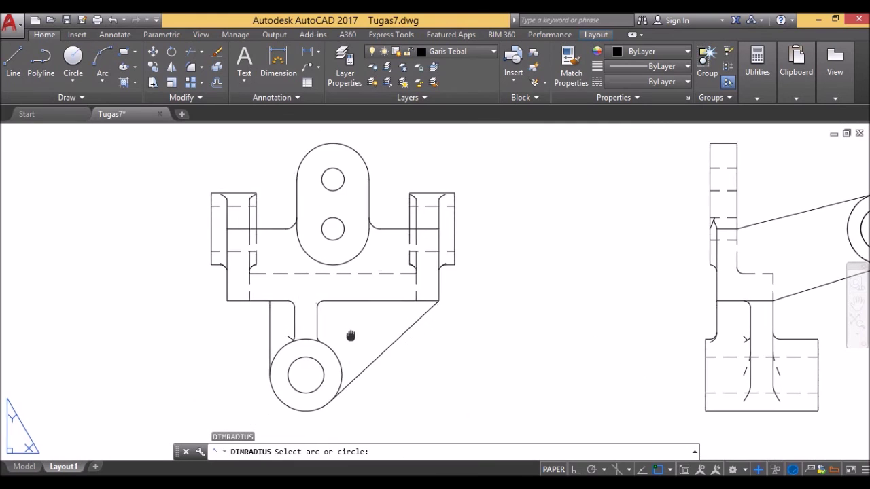
{"action": "middle_click_drag", "start_coordinate": [350, 336], "coordinate": [401, 278]}
{"action": "left_click", "coordinate": [339, 322]}
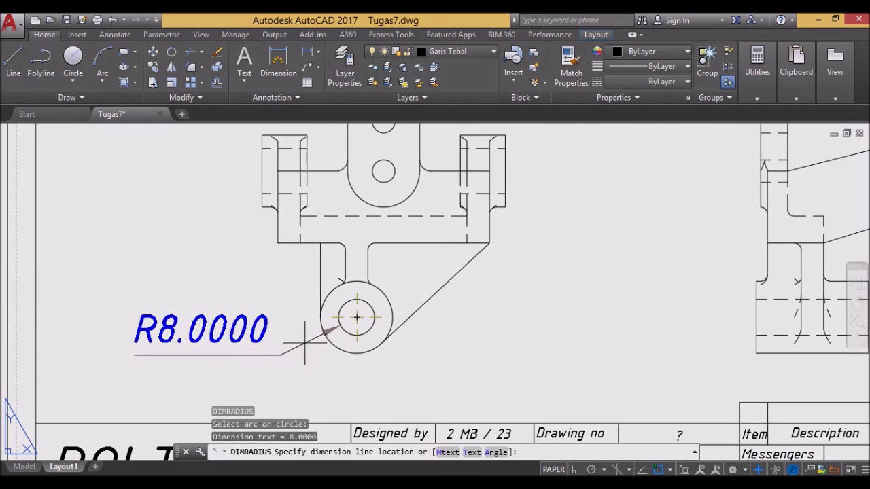
{"action": "key", "text": "ctrl+p"}
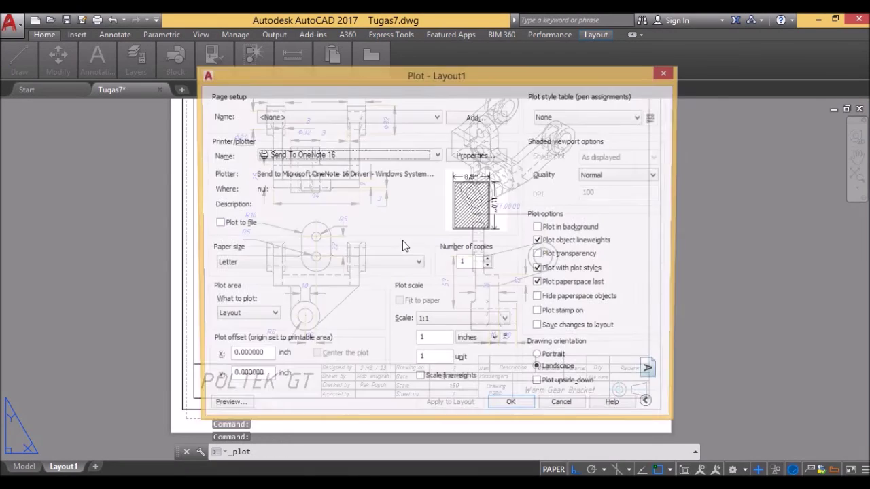
- Set the plotter to AutoCAD PDF with ISO full bleed A3 paper
{"action": "left_click", "coordinate": [371, 155]}
{"action": "left_click", "coordinate": [372, 203]}
{"action": "left_click", "coordinate": [341, 265]}
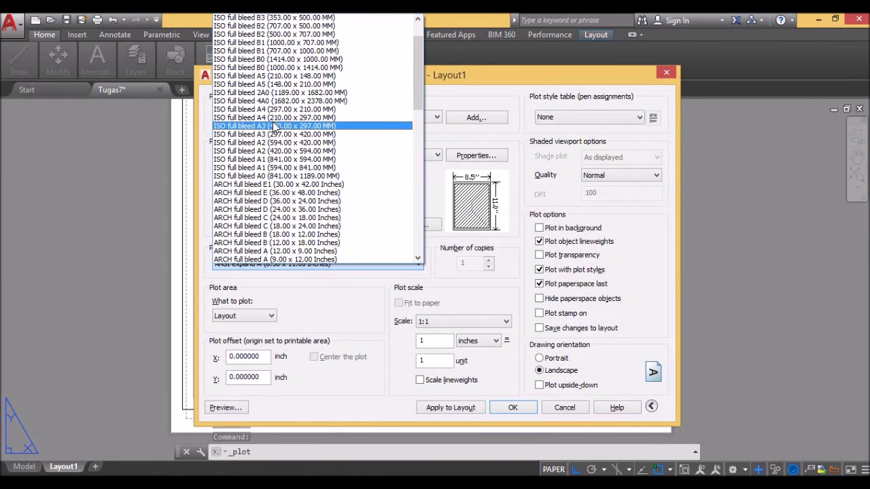
{"action": "left_click", "coordinate": [279, 125]}
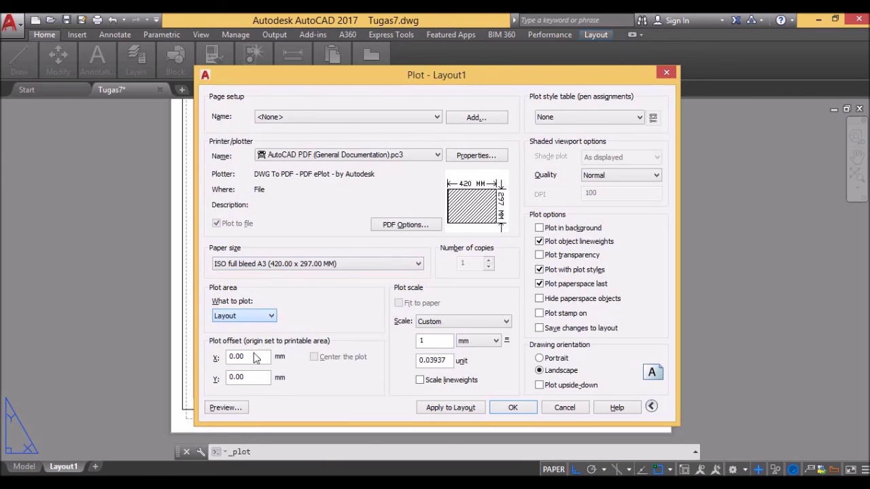
- Plot a window around the sheet, centred on the paper, and preview it
{"action": "left_click", "coordinate": [254, 352]}
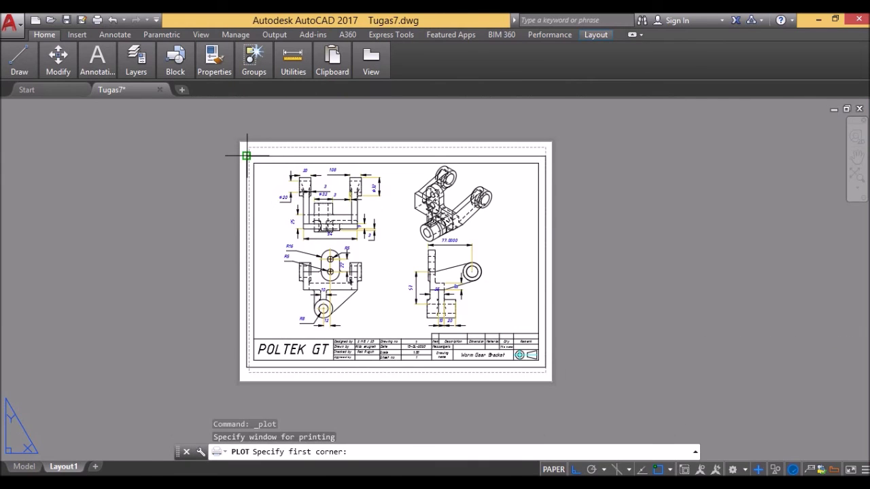
{"action": "left_click", "coordinate": [547, 364]}
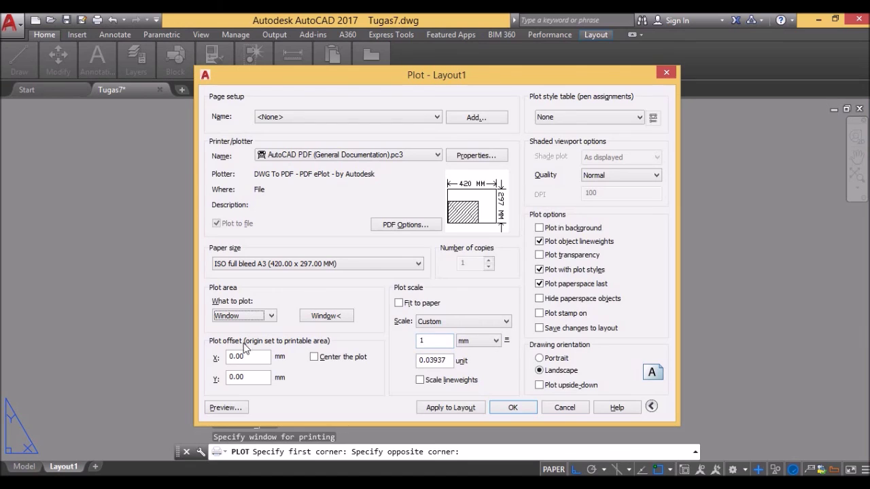
{"action": "left_click", "coordinate": [314, 356]}
{"action": "left_click", "coordinate": [231, 409]}
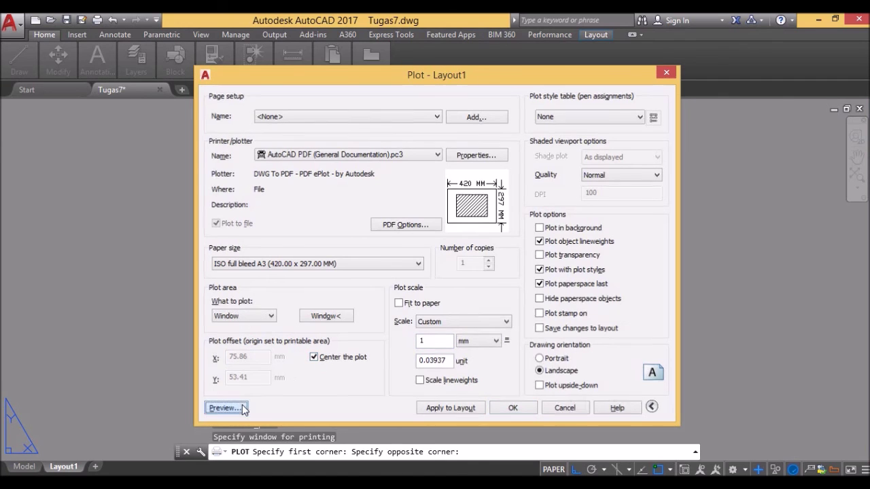
{"action": "scroll", "coordinate": [498, 299], "scroll_direction": "up", "scroll_amount": 2}
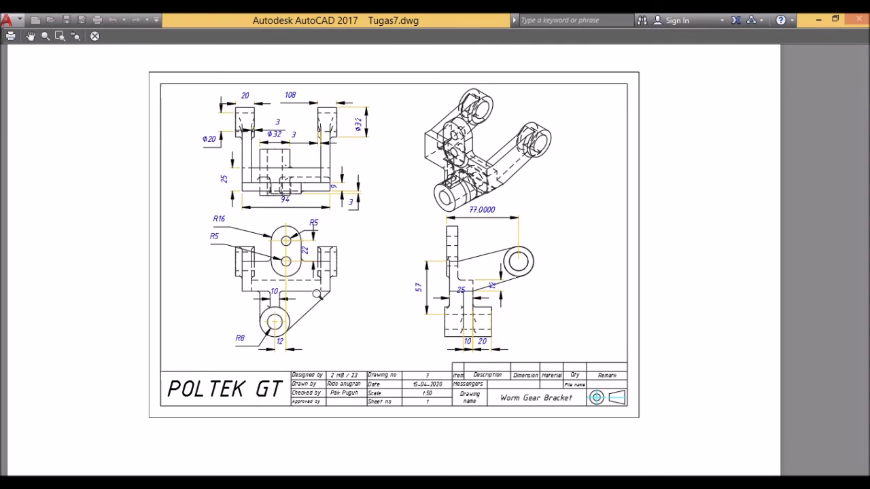